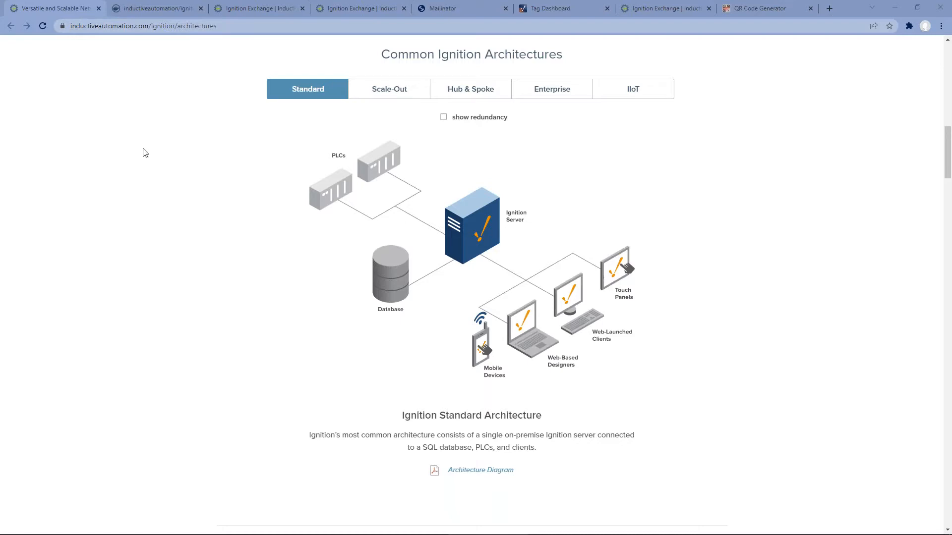
Step: Check the Ignition download page, then switch to the inductiveautomation/ignition image on Docker Hub
{"action": "scroll", "coordinate": [208, 166], "scroll_direction": "up", "scroll_amount": 10}
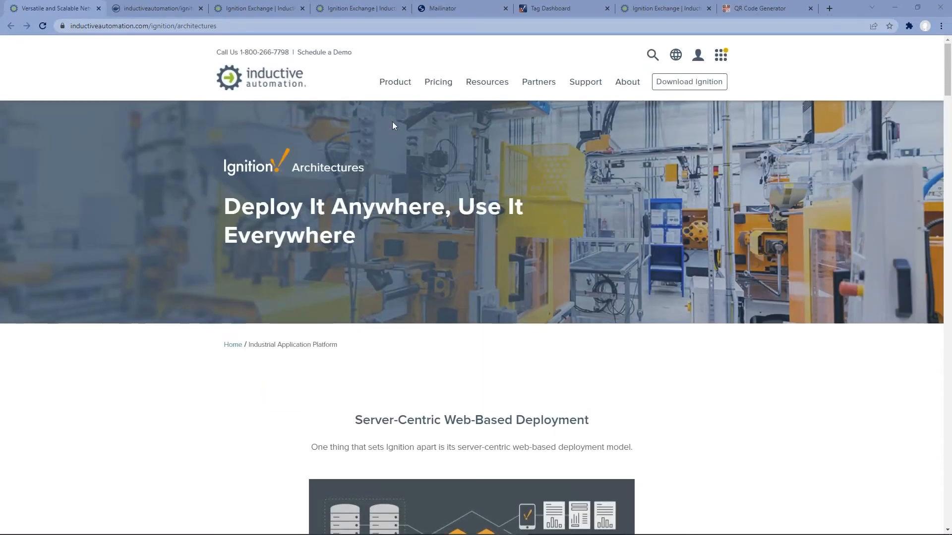
{"action": "left_click", "coordinate": [680, 86]}
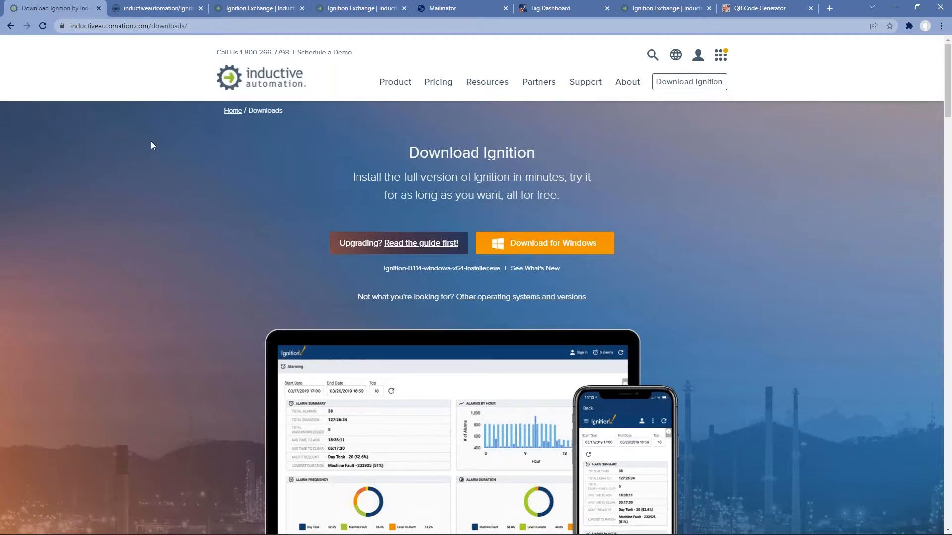
{"action": "left_click", "coordinate": [149, 7]}
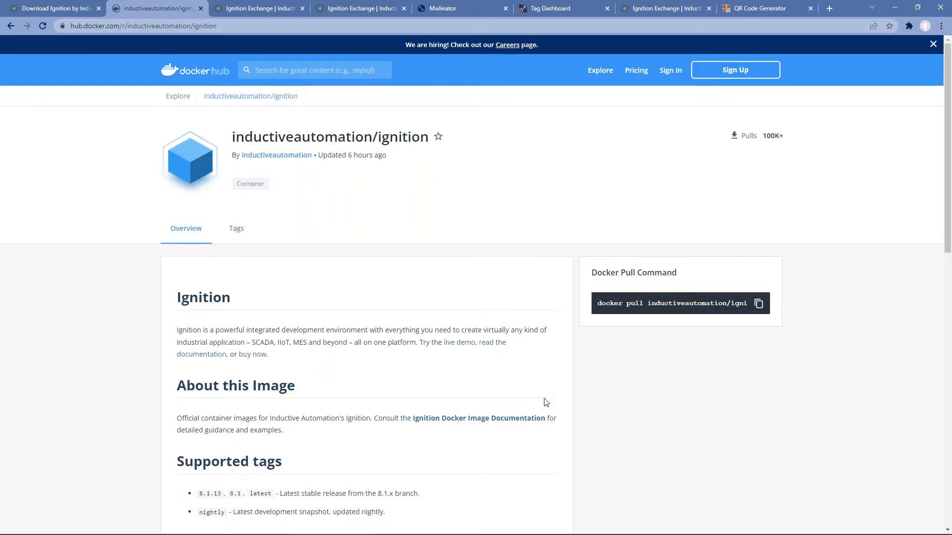
{"action": "key", "text": "alt+Tab"}
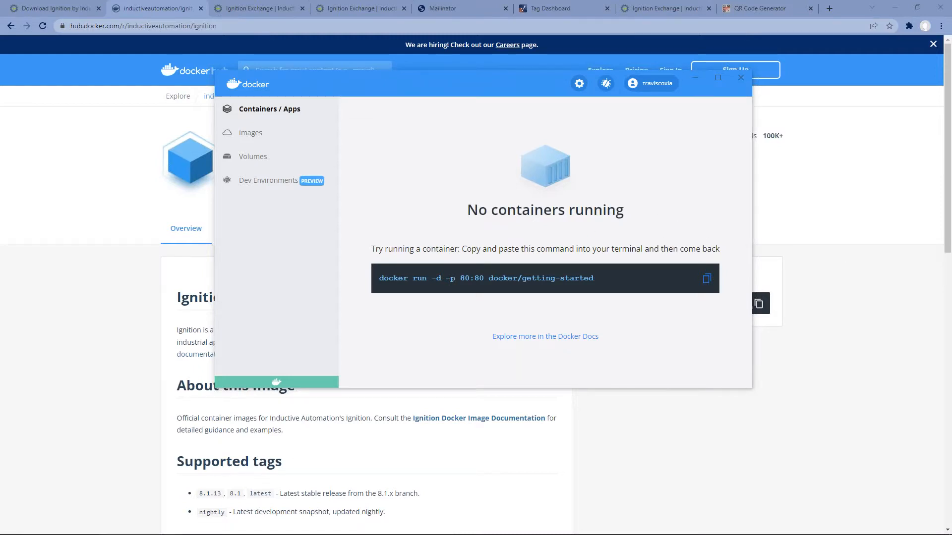
Step: Start the Ignition-Demo 8.1.14 container on port 8088 with docker run and open its gateway page
{"action": "key", "text": "alt+Tab"}
{"action": "type", "text": "docker run -d -p 8088:8088 --name Ignition-Demo inductiveautomation/ignition:8.1.14 -n Ignition-Demo -a localhost -h 8088 -s 8043"}
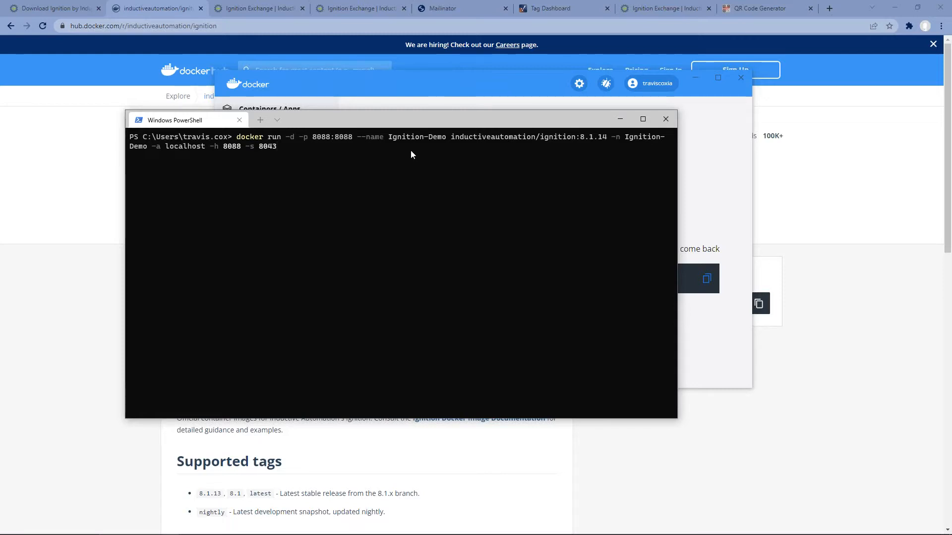
{"action": "key", "text": "Return"}
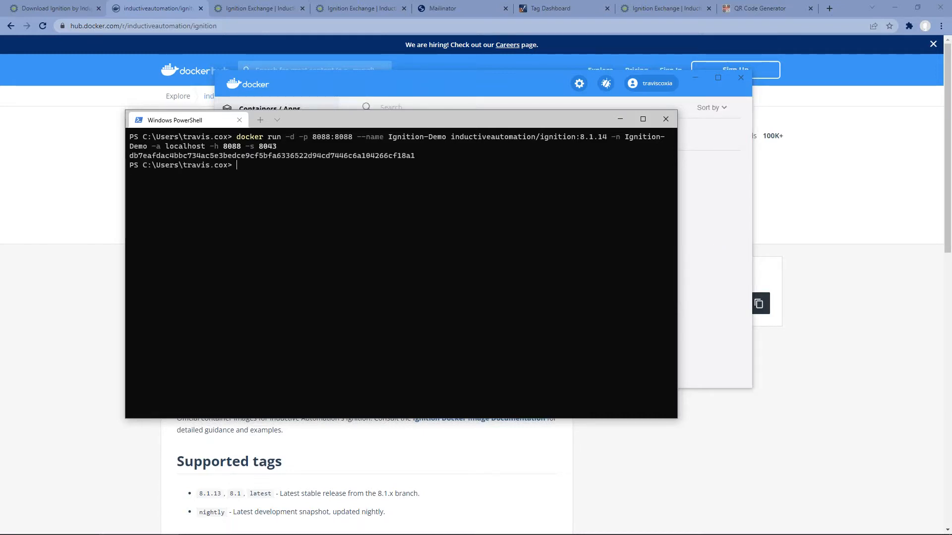
{"action": "left_click", "coordinate": [507, 86]}
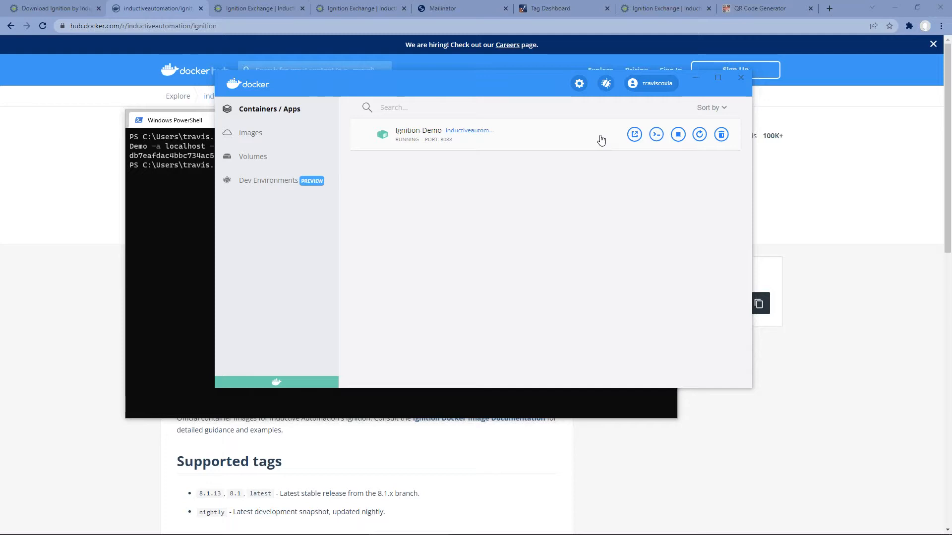
{"action": "left_click", "coordinate": [635, 135]}
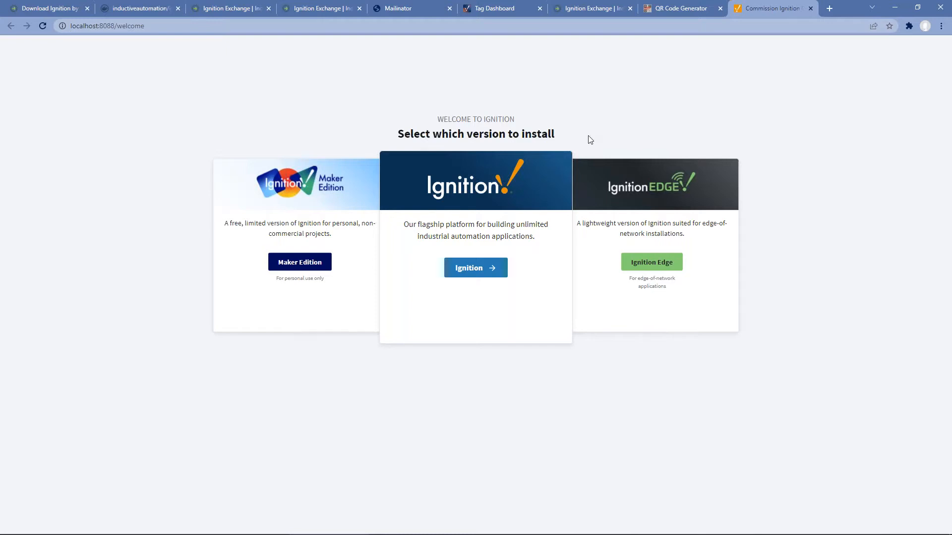
Step: Select localhost:8088 in the address bar and choose to install the standard Ignition edition
{"action": "left_click_drag", "start_coordinate": [117, 26], "coordinate": [70, 26]}
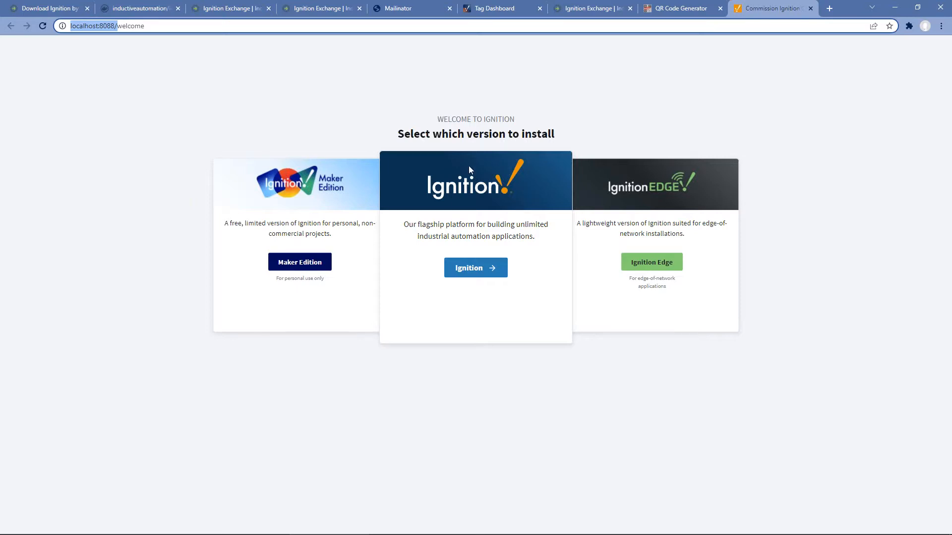
{"action": "left_click", "coordinate": [472, 270]}
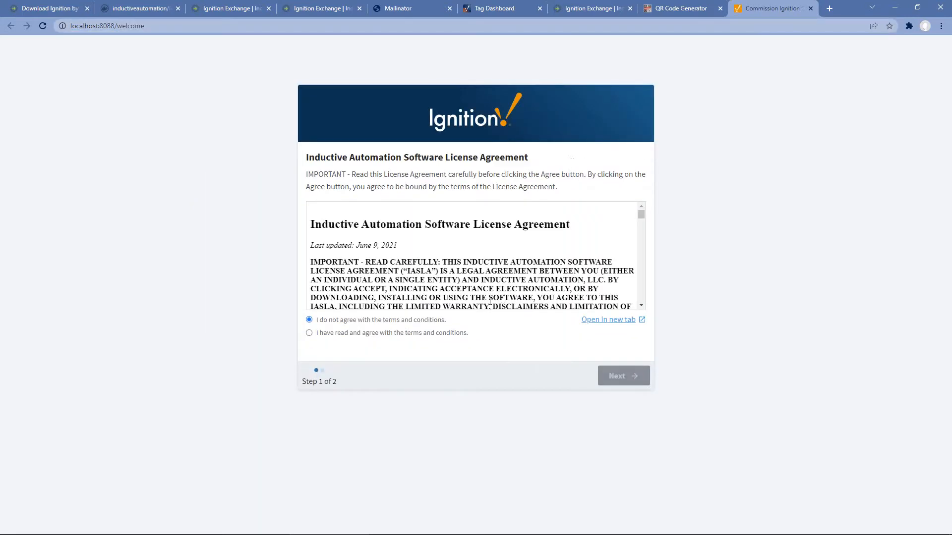
Step: Accept the license, create user 'admin' with a confirmed password, finish setup, and start the gateway
{"action": "left_click", "coordinate": [371, 333]}
{"action": "left_click", "coordinate": [618, 376]}
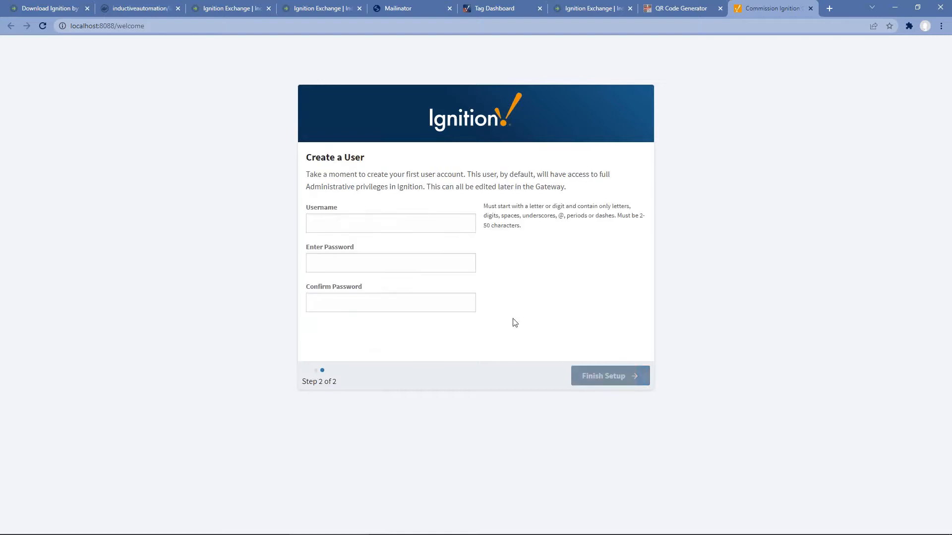
{"action": "left_click", "coordinate": [402, 229]}
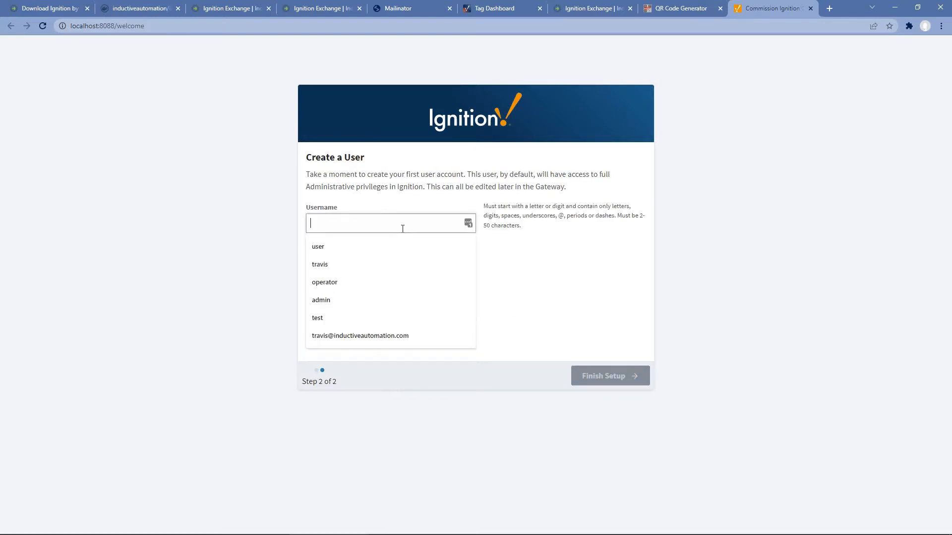
{"action": "type", "text": "admin"}
{"action": "key", "text": "Tab"}
{"action": "type", "text": "••••••••"}
{"action": "key", "text": "Tab"}
{"action": "type", "text": "••••••••"}
{"action": "left_click", "coordinate": [598, 382]}
{"action": "left_click", "coordinate": [478, 267]}
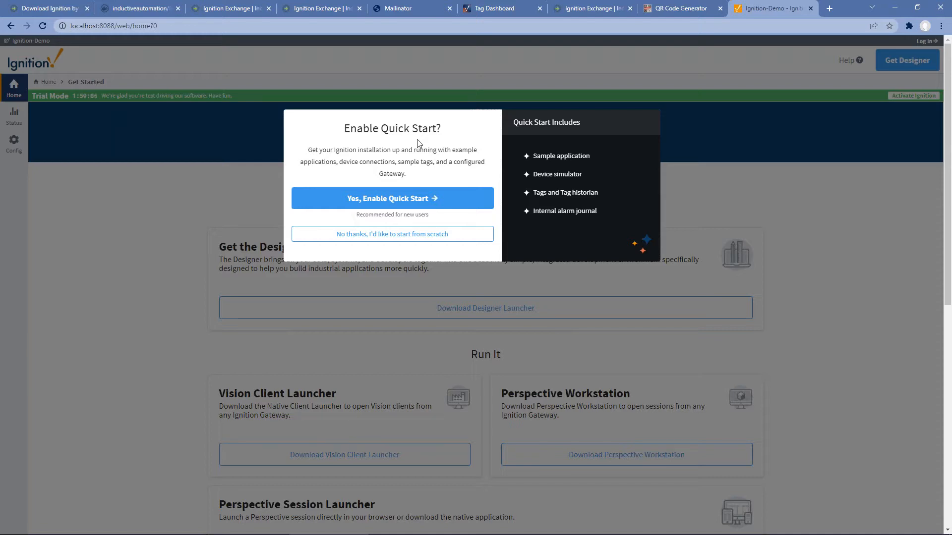
Step: Enable Quick Start, log in as admin with the account password, and view the Perspective projects
{"action": "left_click", "coordinate": [384, 200]}
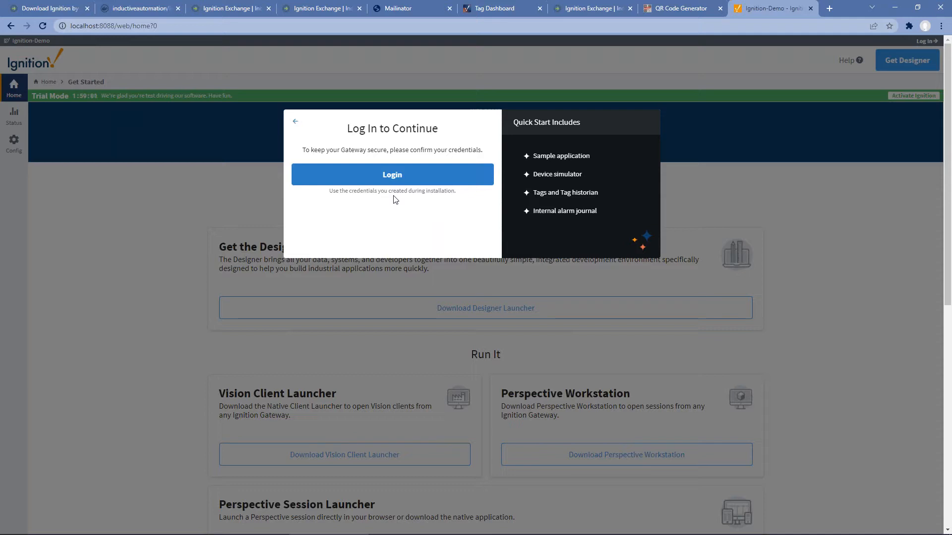
{"action": "left_click", "coordinate": [394, 174]}
{"action": "type", "text": "admin"}
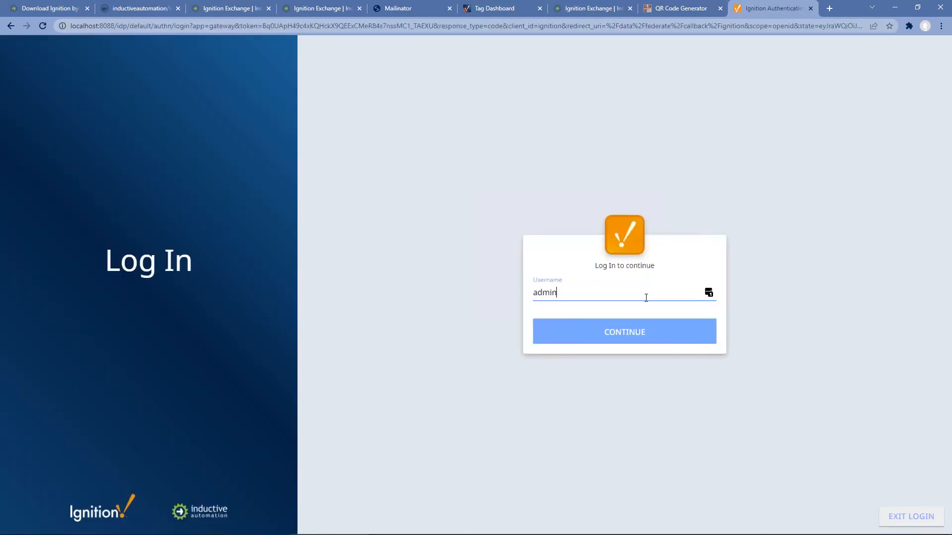
{"action": "key", "text": "Return"}
{"action": "type", "text": "password"}
{"action": "key", "text": "Return"}
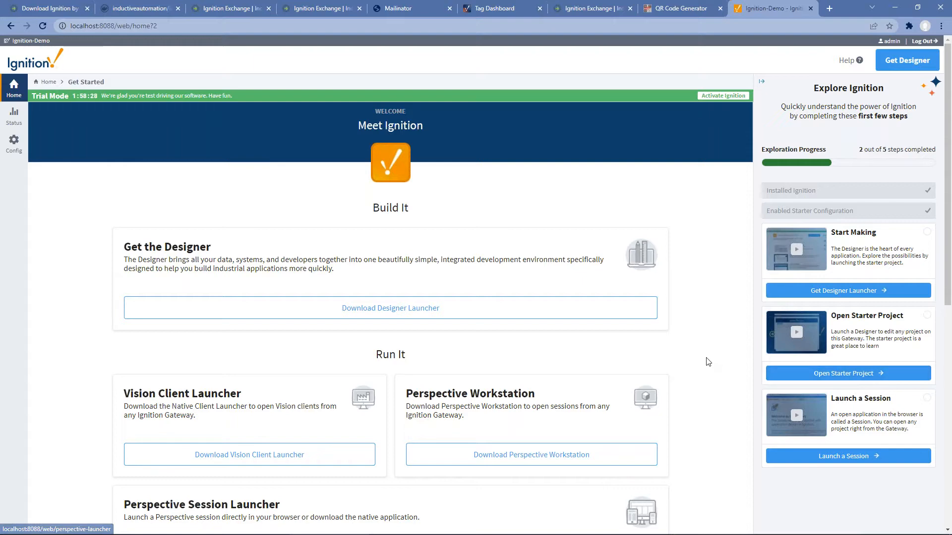
{"action": "scroll", "coordinate": [707, 362], "scroll_direction": "down", "scroll_amount": 4}
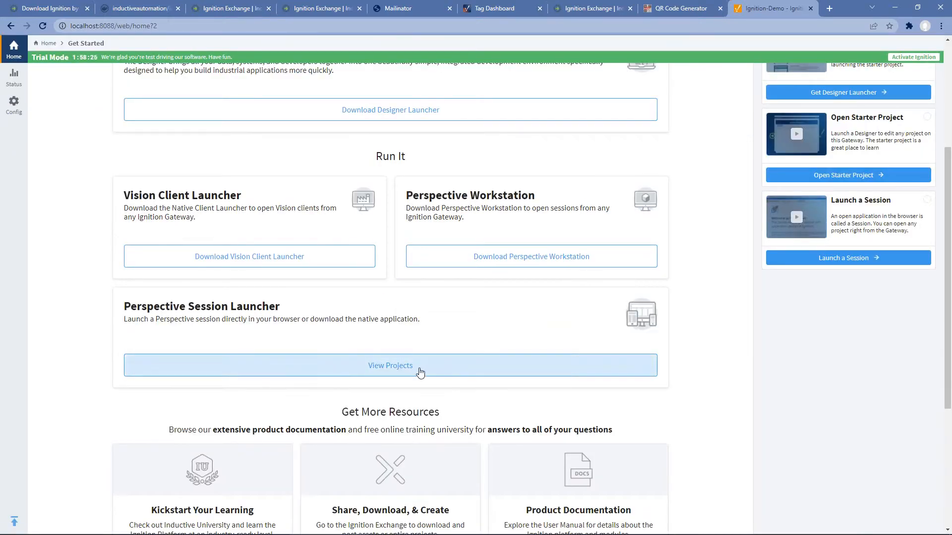
{"action": "left_click", "coordinate": [405, 371]}
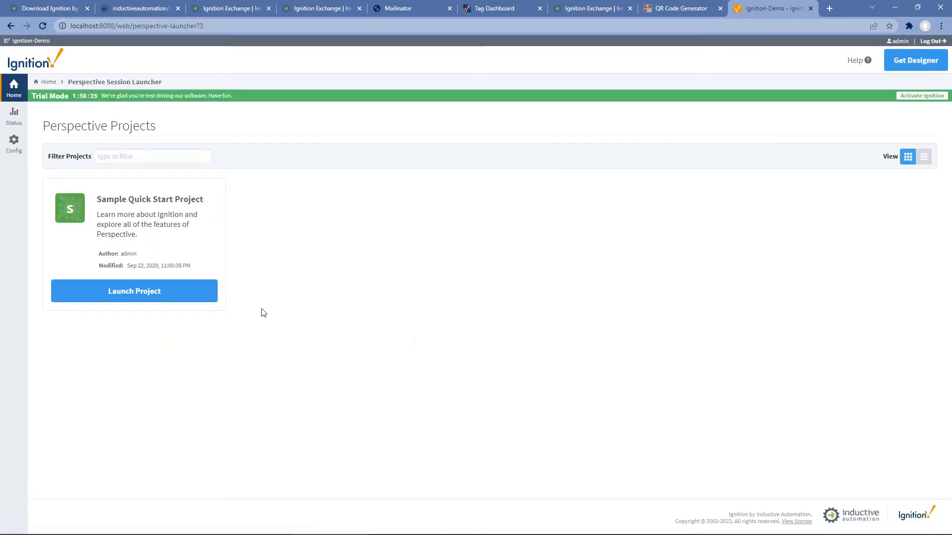
Step: Launch the Sample Quick Start Project and show its Ignition 101 Bindings page
{"action": "left_click", "coordinate": [138, 296]}
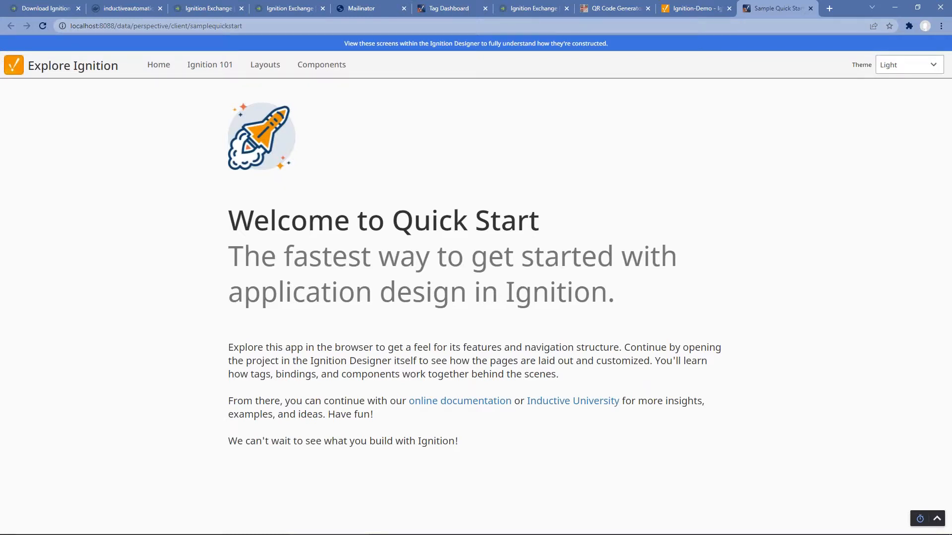
{"action": "left_click", "coordinate": [268, 27]}
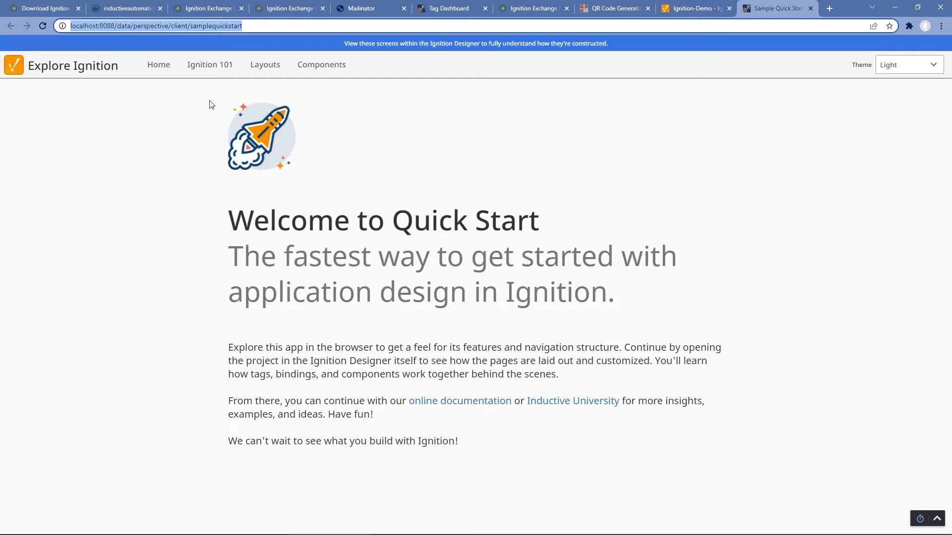
{"action": "left_click", "coordinate": [216, 72]}
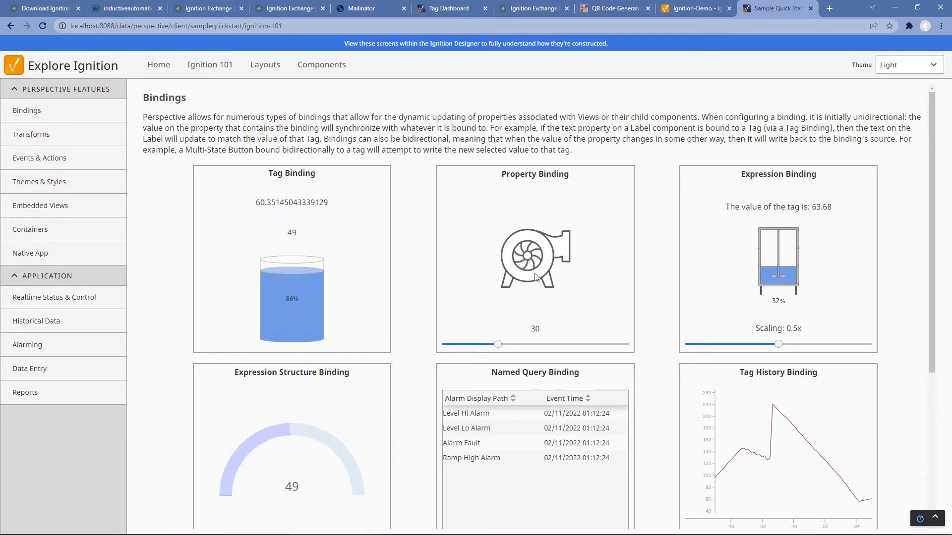
Step: Set Motor 1 to Auto, then view Historical Data, Alarming, Data Entry, Reports, and Components pages
{"action": "left_click", "coordinate": [64, 300]}
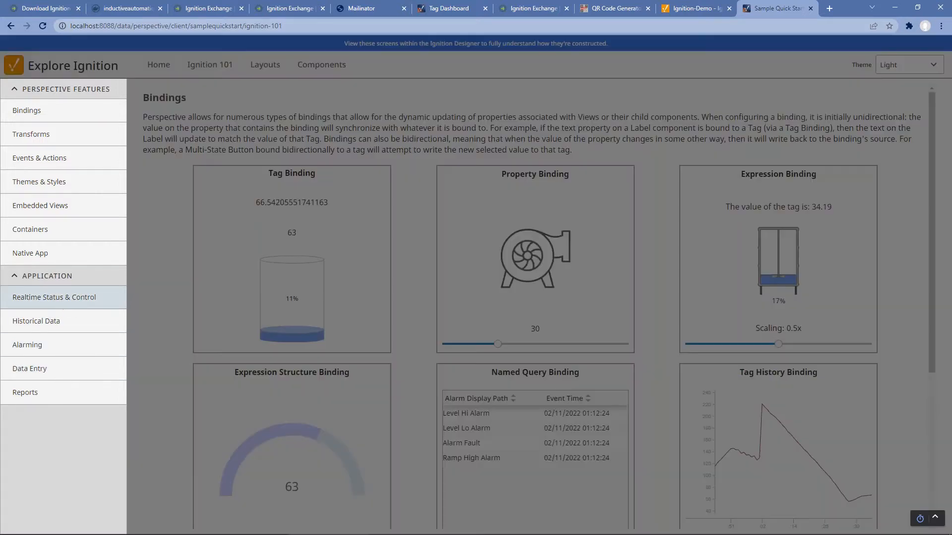
{"action": "left_click", "coordinate": [417, 276]}
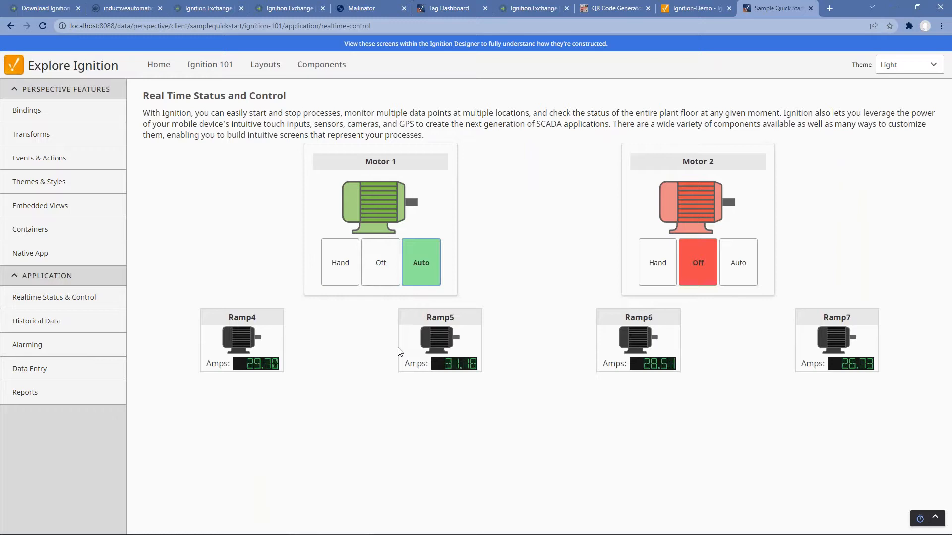
{"action": "left_click", "coordinate": [65, 332]}
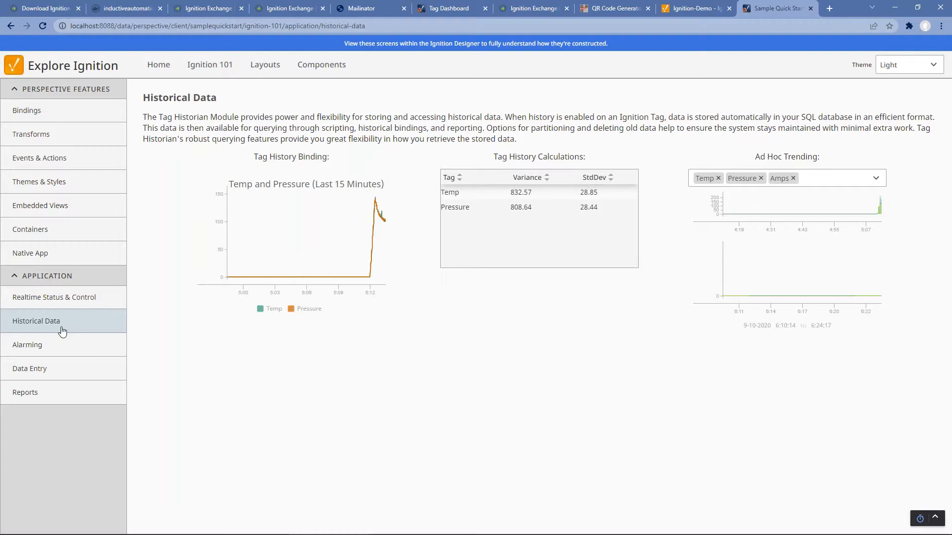
{"action": "left_click", "coordinate": [61, 346]}
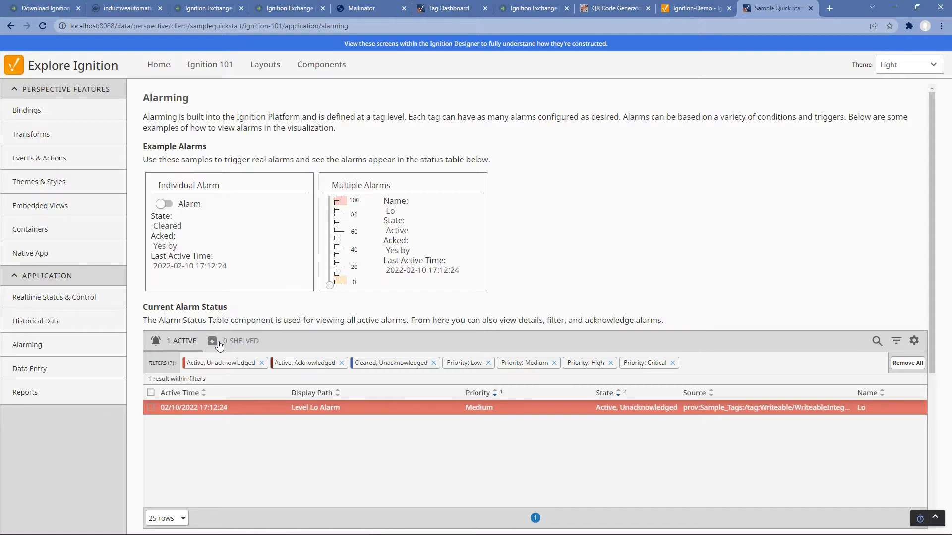
{"action": "left_click", "coordinate": [57, 369]}
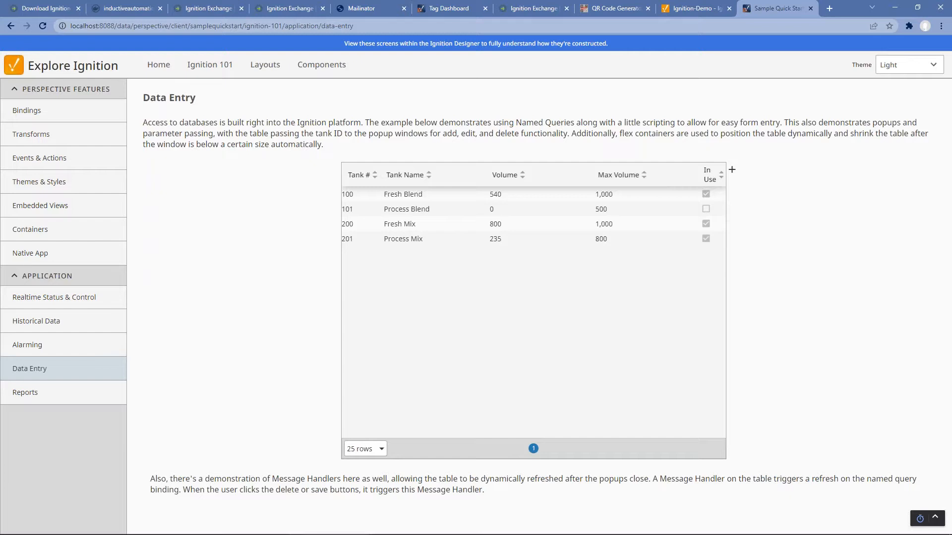
{"action": "left_click", "coordinate": [58, 393]}
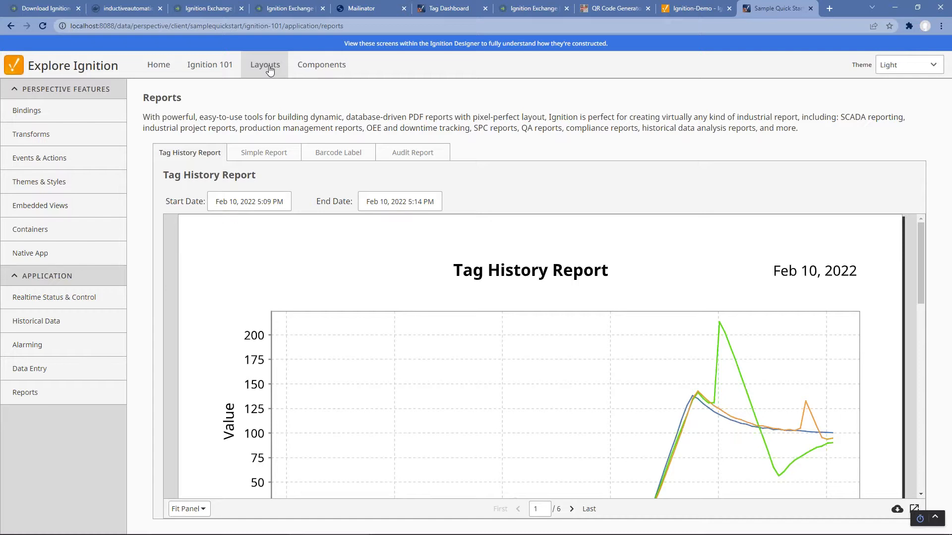
{"action": "left_click", "coordinate": [321, 66]}
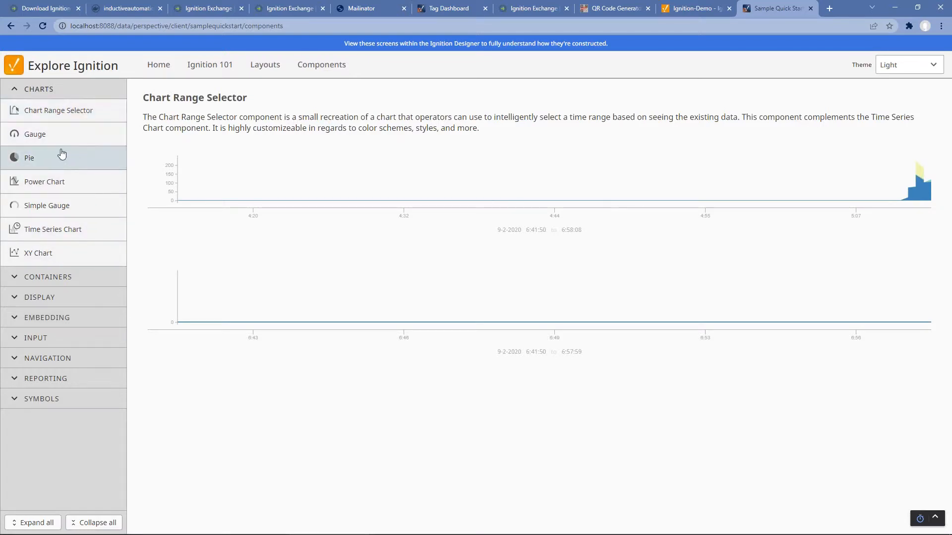
Step: Browse the Pie chart, LED Display, and Icon component examples in the Components gallery
{"action": "left_click", "coordinate": [48, 163]}
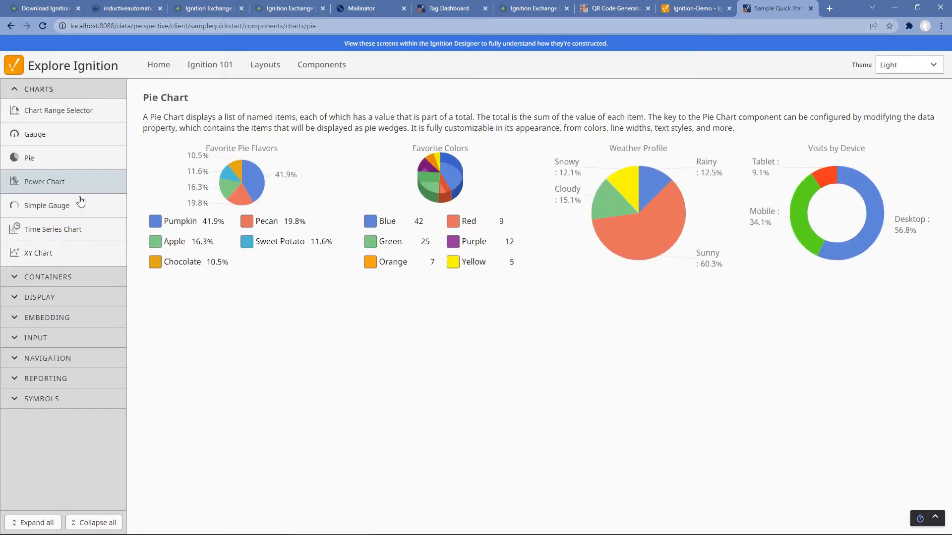
{"action": "left_click", "coordinate": [42, 298]}
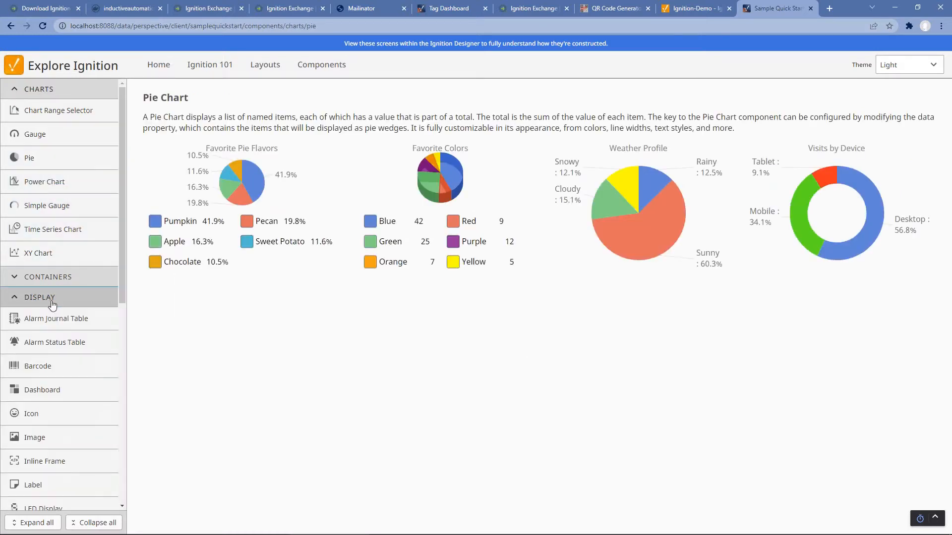
{"action": "scroll", "coordinate": [53, 305], "scroll_direction": "down", "scroll_amount": 2}
{"action": "scroll", "coordinate": [66, 310], "scroll_direction": "down", "scroll_amount": 1}
{"action": "left_click", "coordinate": [61, 364]}
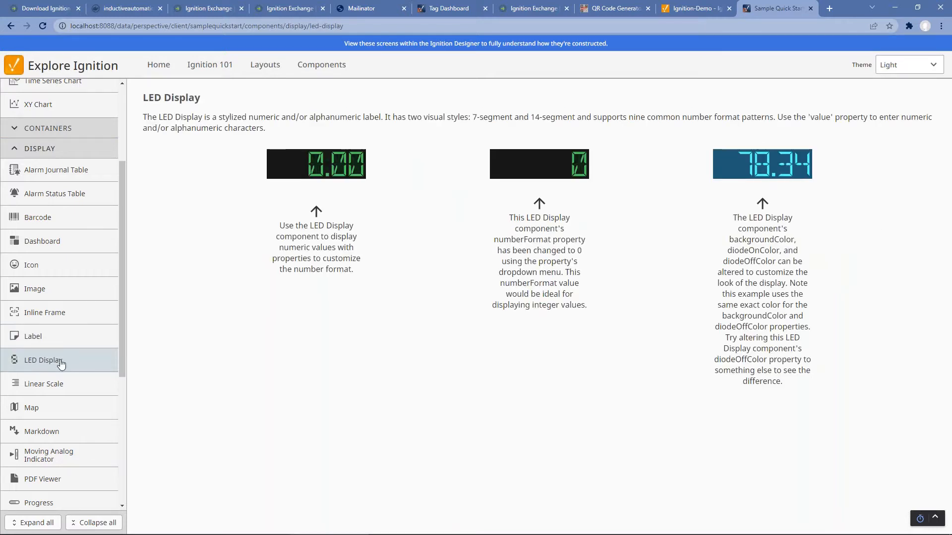
{"action": "scroll", "coordinate": [60, 362], "scroll_direction": "down", "scroll_amount": 1}
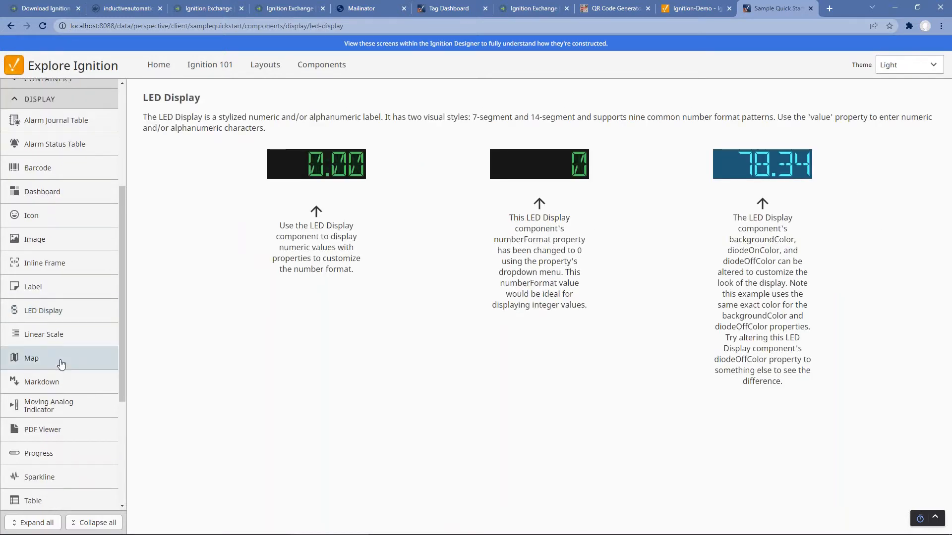
{"action": "left_click", "coordinate": [45, 219]}
Step: Go to the Mobile-Responsive Layouts gallery from the top navigation
{"action": "scroll", "coordinate": [72, 317], "scroll_direction": "up", "scroll_amount": 3}
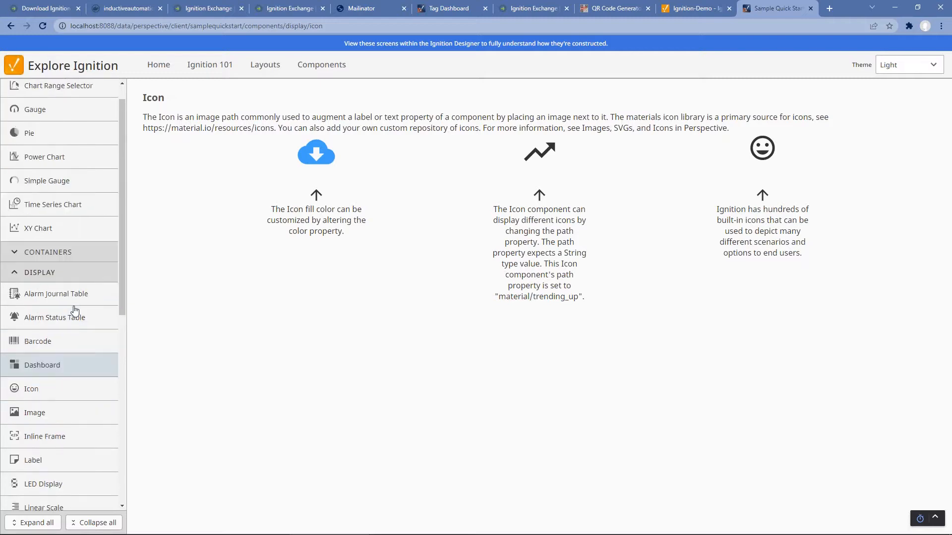
{"action": "scroll", "coordinate": [75, 309], "scroll_direction": "up", "scroll_amount": 1}
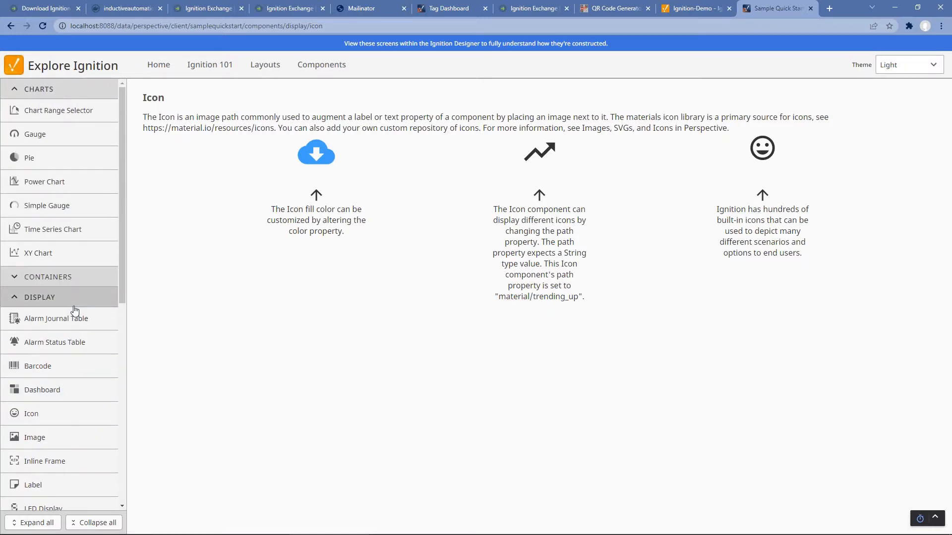
{"action": "left_click", "coordinate": [264, 73]}
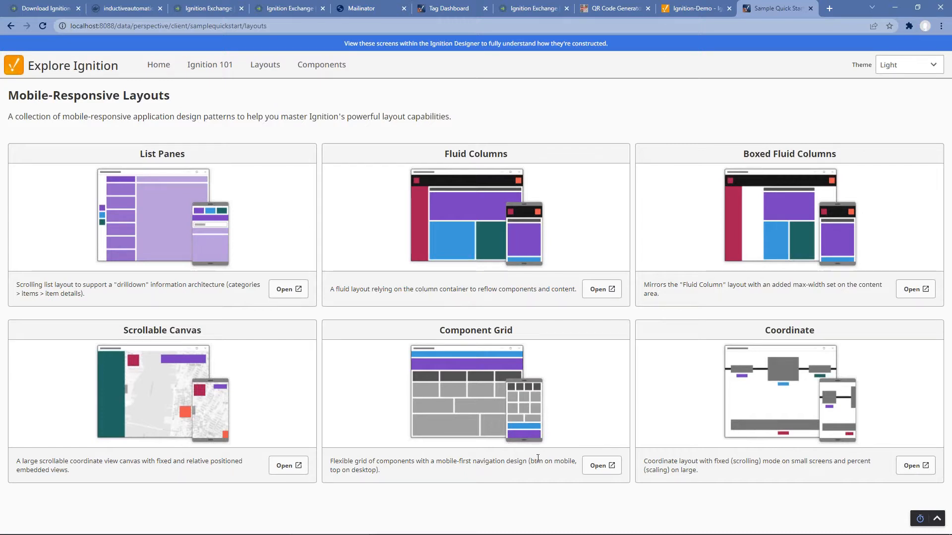
Step: Open the Component Grid example in a new tab and preview it at 390×844 phone size
{"action": "left_click", "coordinate": [601, 465]}
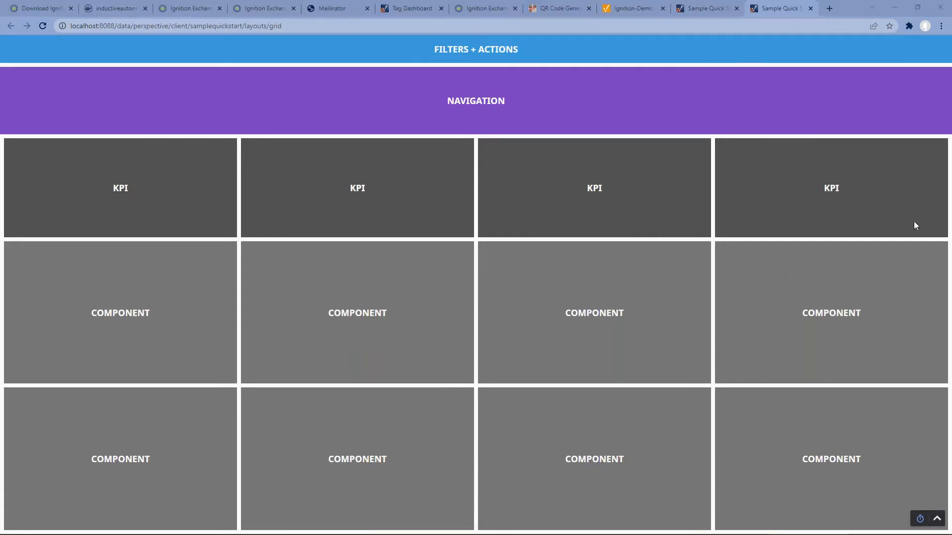
{"action": "key", "text": "ctrl+shift+m"}
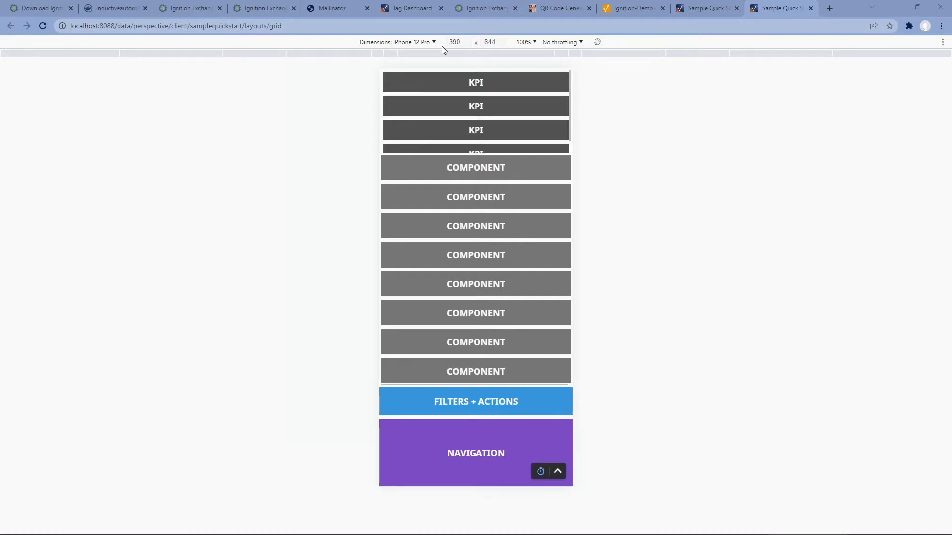
Step: Preview the Component Grid in a narrowed responsive viewport and as iPhone 12 Pro, then exit
{"action": "left_click", "coordinate": [402, 41]}
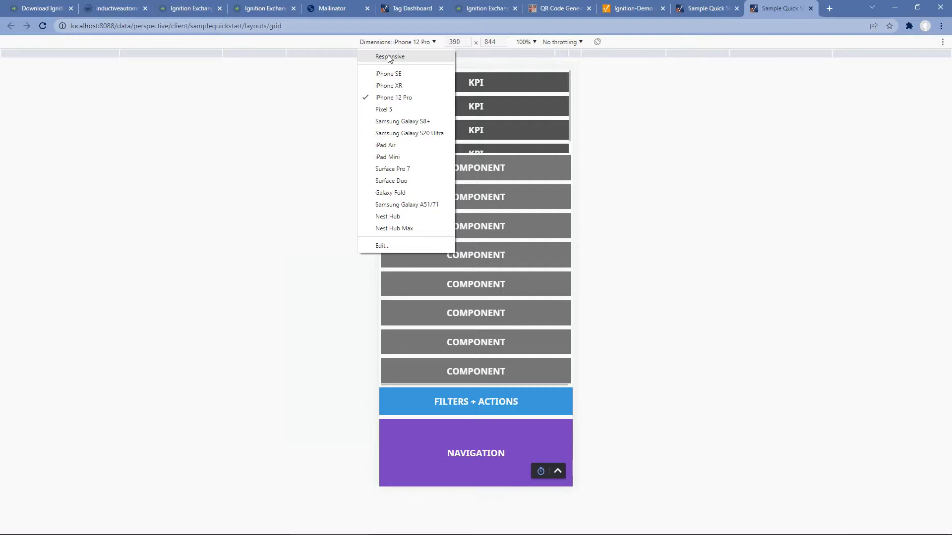
{"action": "left_click", "coordinate": [394, 57]}
{"action": "left_click_drag", "start_coordinate": [916, 283], "coordinate": [595, 297]}
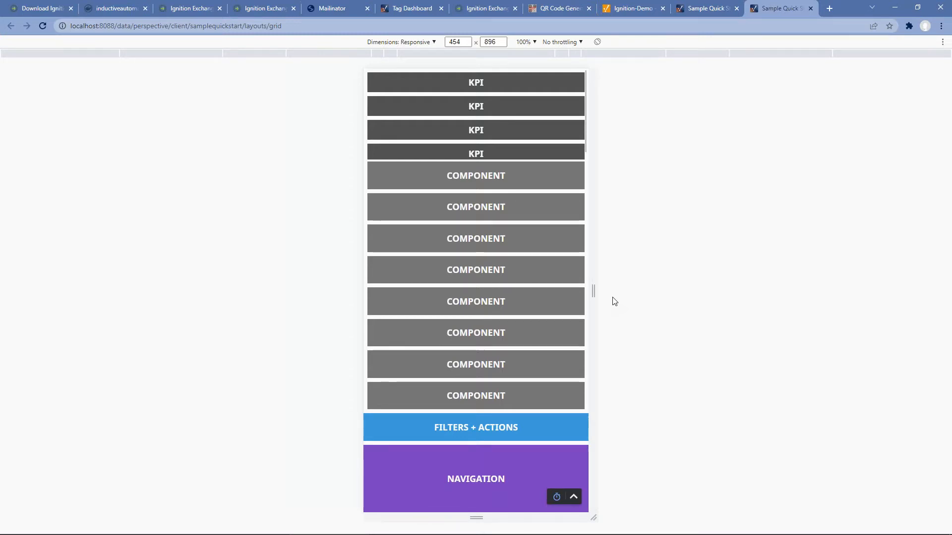
{"action": "left_click", "coordinate": [414, 43]}
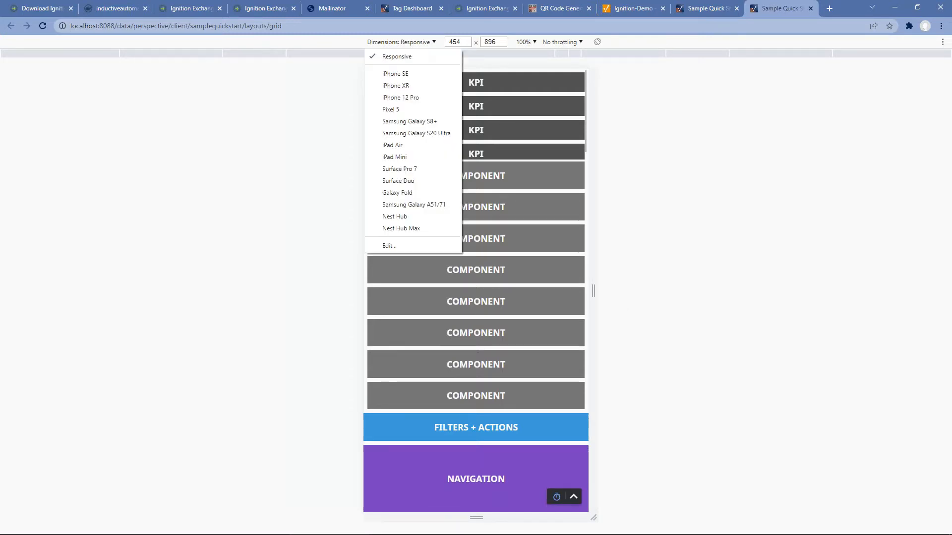
{"action": "left_click", "coordinate": [411, 98]}
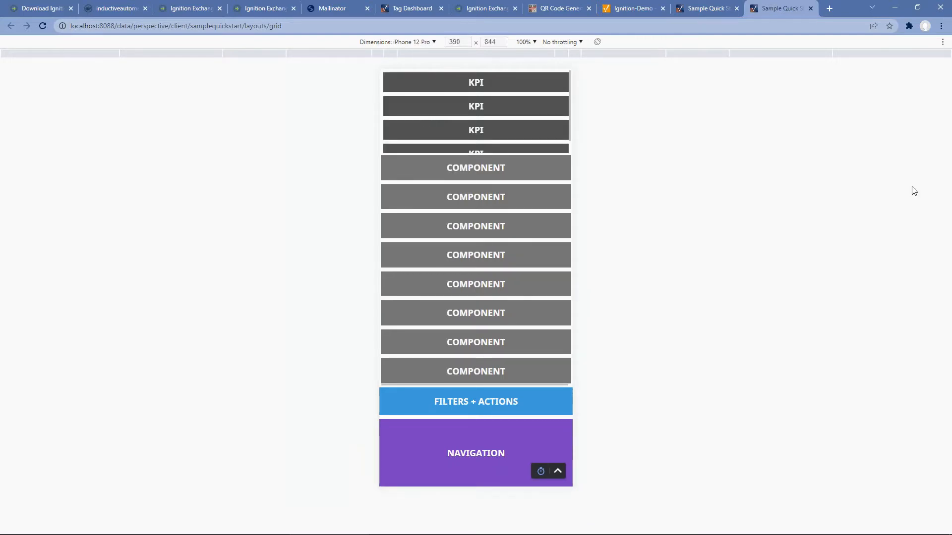
{"action": "key", "text": "ctrl+shift+m"}
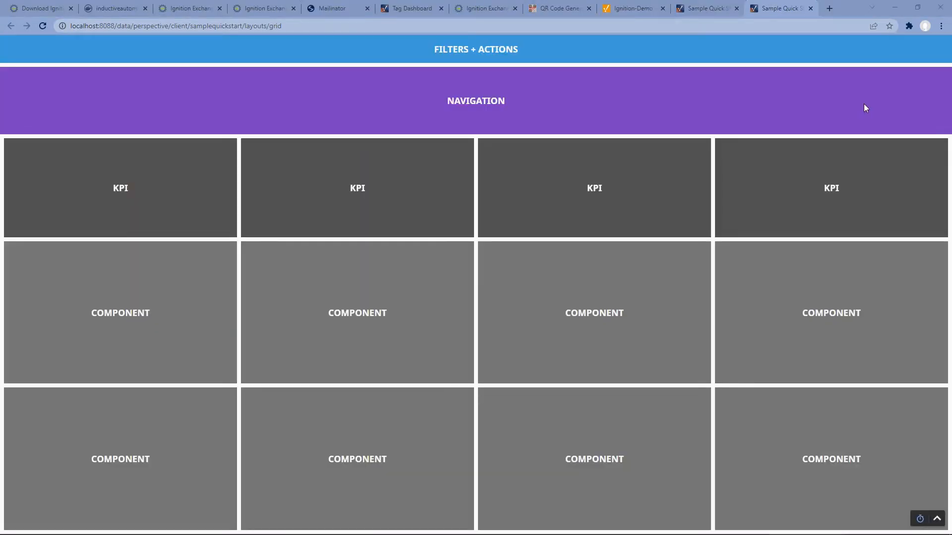
Step: Close both Sample Quick Start tabs and open the gateway Configuration overview
{"action": "left_click", "coordinate": [811, 8]}
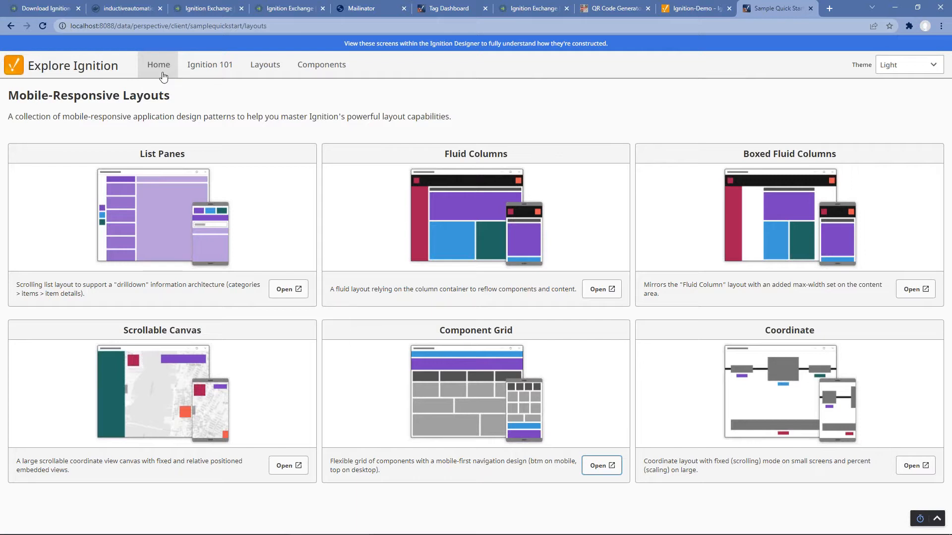
{"action": "left_click", "coordinate": [811, 9]}
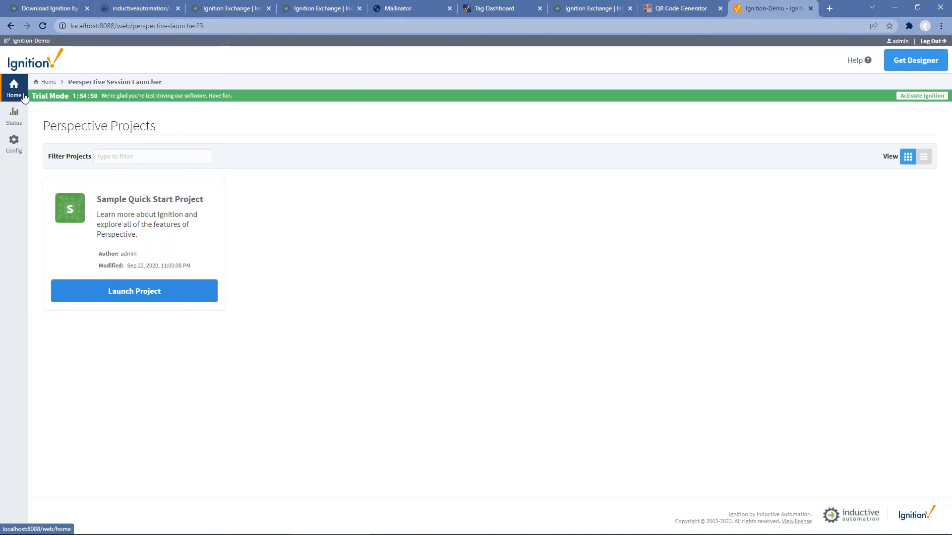
{"action": "left_click", "coordinate": [13, 136]}
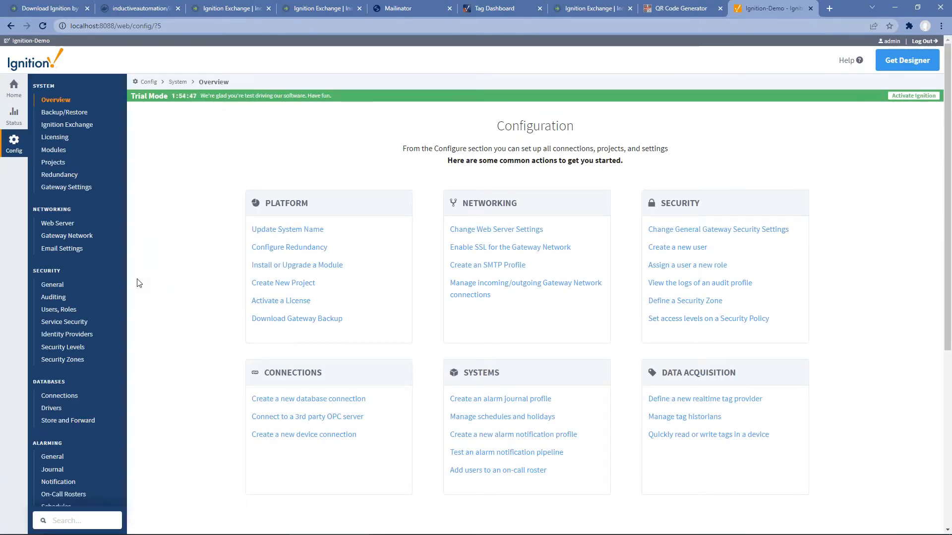
Step: Add an Allen-Bradley MicroLogix device named MicroLogix with hostname 10.20.7.77
{"action": "scroll", "coordinate": [139, 283], "scroll_direction": "down", "scroll_amount": 4}
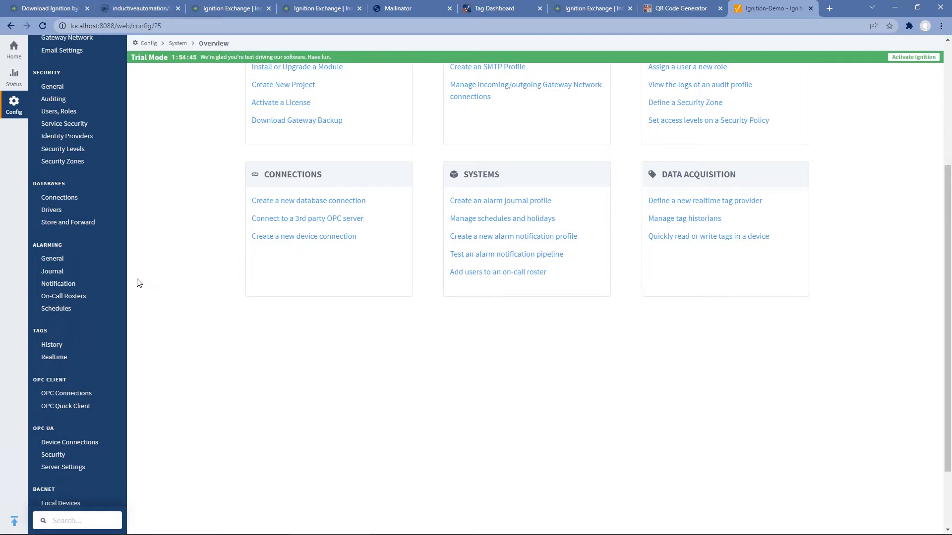
{"action": "scroll", "coordinate": [139, 283], "scroll_direction": "down", "scroll_amount": 2}
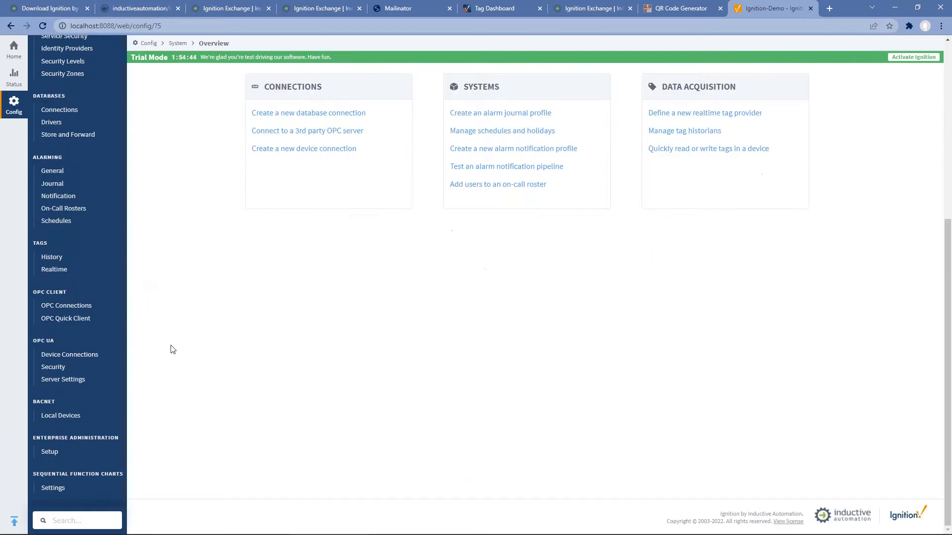
{"action": "left_click", "coordinate": [93, 358]}
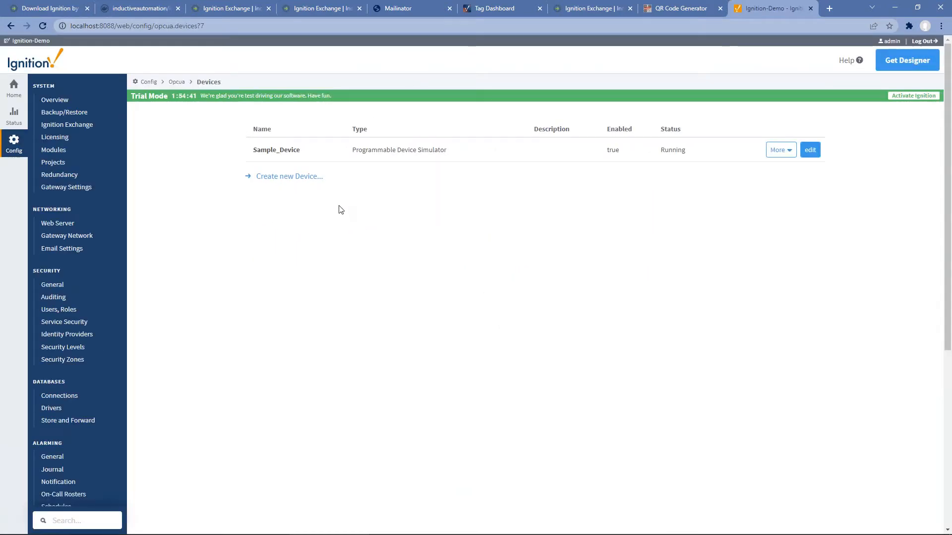
{"action": "left_click", "coordinate": [289, 177]}
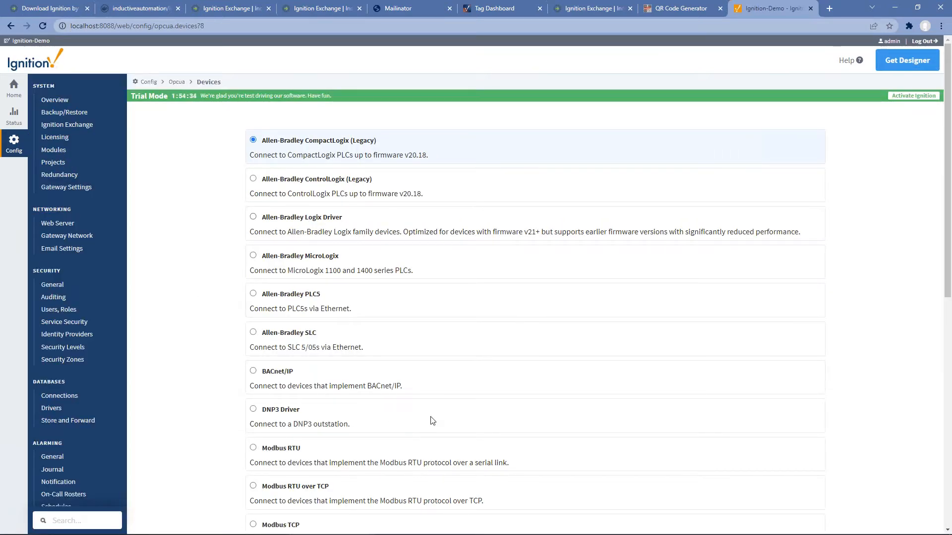
{"action": "left_click", "coordinate": [317, 253]}
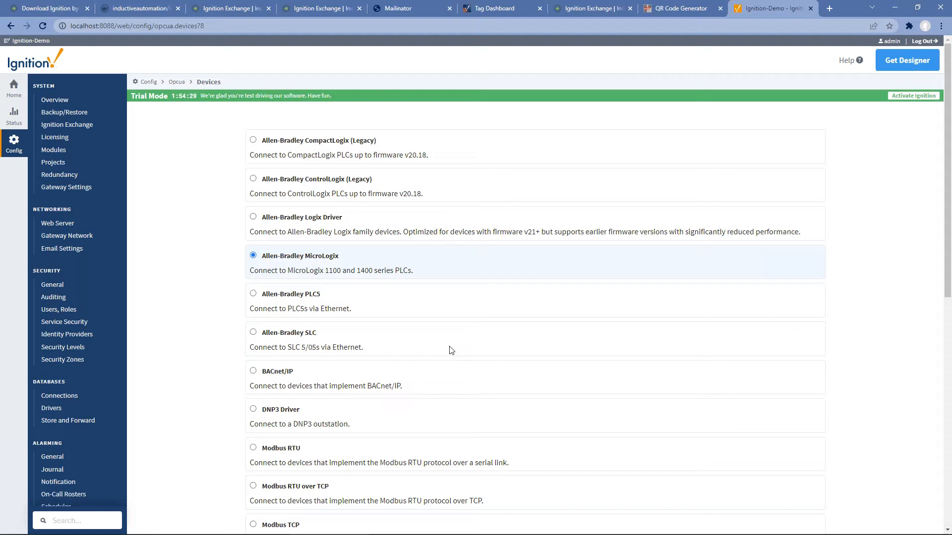
{"action": "scroll", "coordinate": [451, 350], "scroll_direction": "down", "scroll_amount": 10}
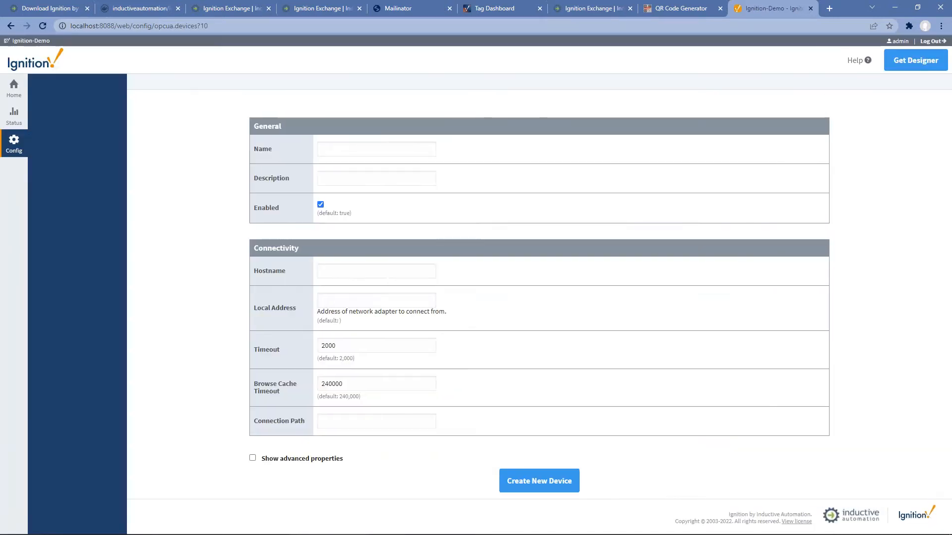
{"action": "left_click", "coordinate": [403, 163]}
{"action": "type", "text": "Micro"}
{"action": "key", "text": "Down"}
{"action": "key", "text": "Tab"}
{"action": "key", "text": "Tab"}
{"action": "key", "text": "Tab"}
{"action": "type", "text": "10.20.7.77"}
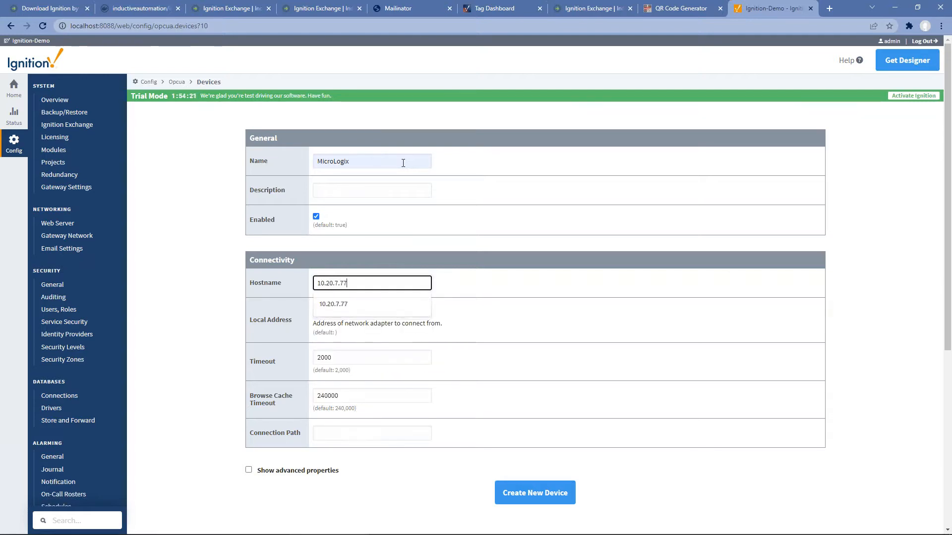
{"action": "left_click", "coordinate": [533, 496]}
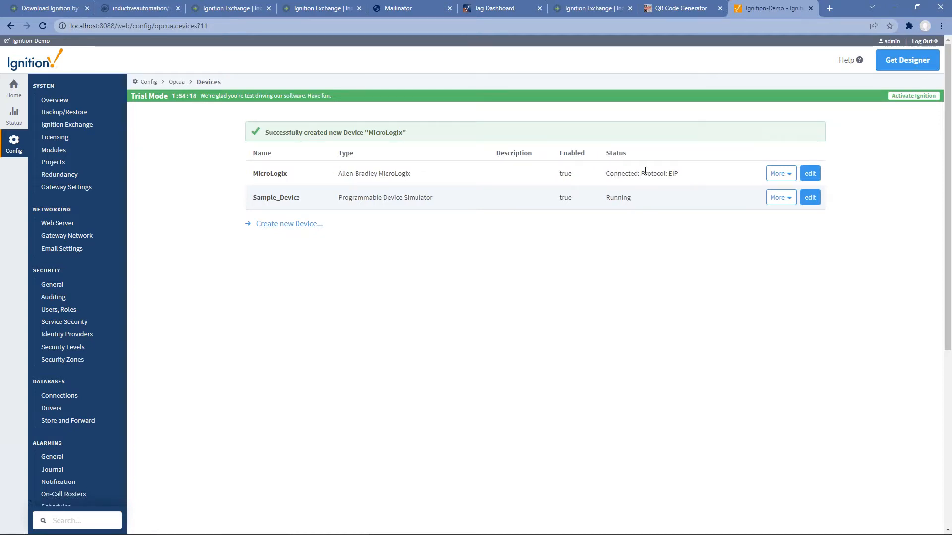
Step: Add a CompactLogix (Legacy) device named CompactLogix with hostname 10.20.4.55
{"action": "left_click", "coordinate": [286, 223]}
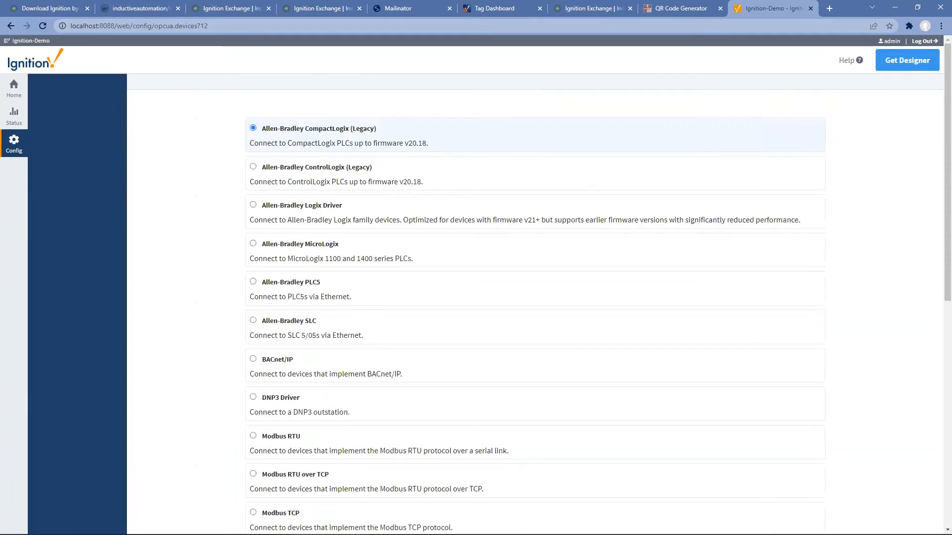
{"action": "scroll", "coordinate": [436, 411], "scroll_direction": "down", "scroll_amount": 9}
{"action": "left_click", "coordinate": [538, 480]}
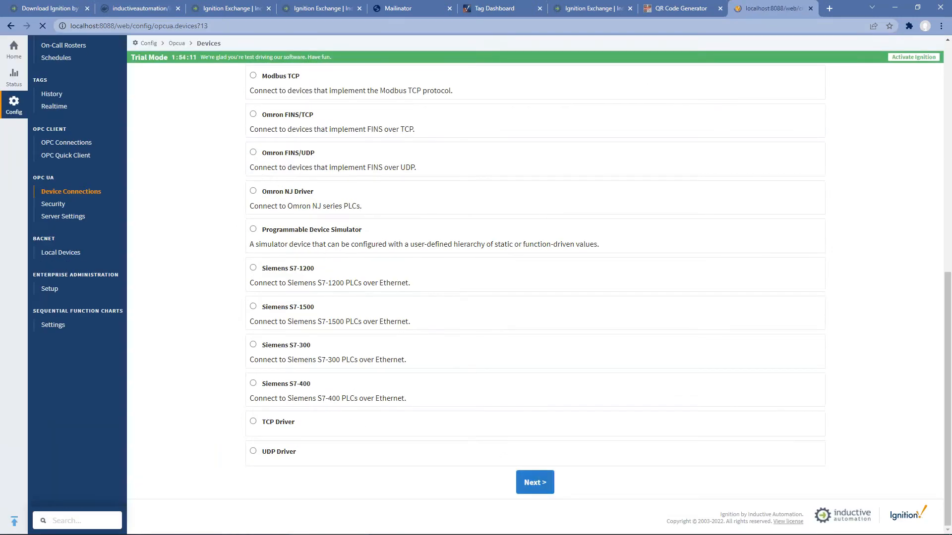
{"action": "left_click", "coordinate": [363, 162]}
{"action": "type", "text": "Comp"}
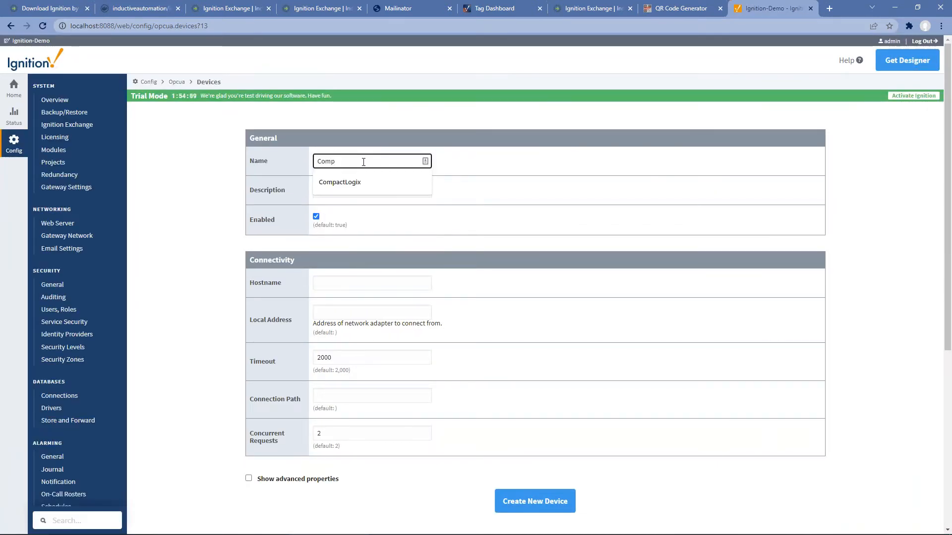
{"action": "key", "text": "Down"}
{"action": "key", "text": "Tab"}
{"action": "left_click", "coordinate": [354, 285]}
{"action": "type", "text": "10.20.4.55"}
{"action": "key", "text": "Tab"}
{"action": "left_click", "coordinate": [534, 502]}
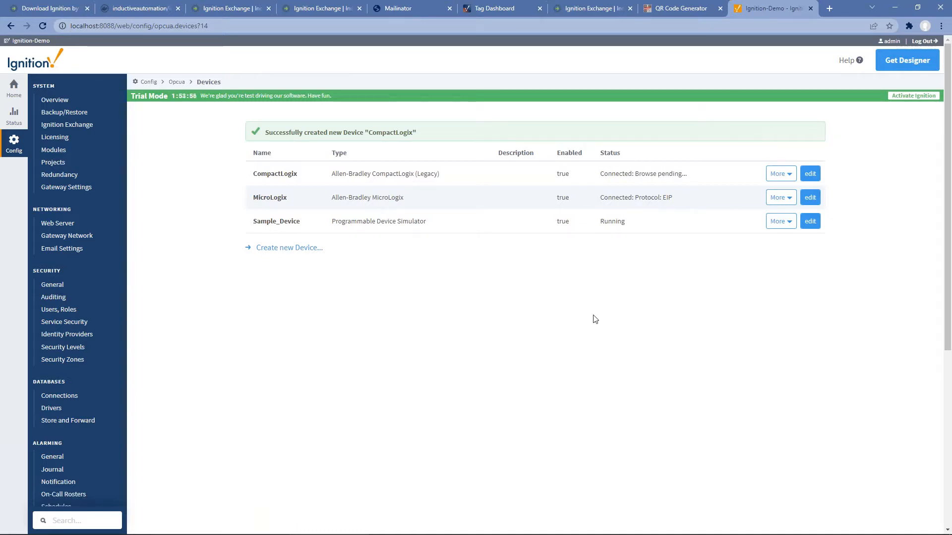
{"action": "left_click", "coordinate": [277, 253]}
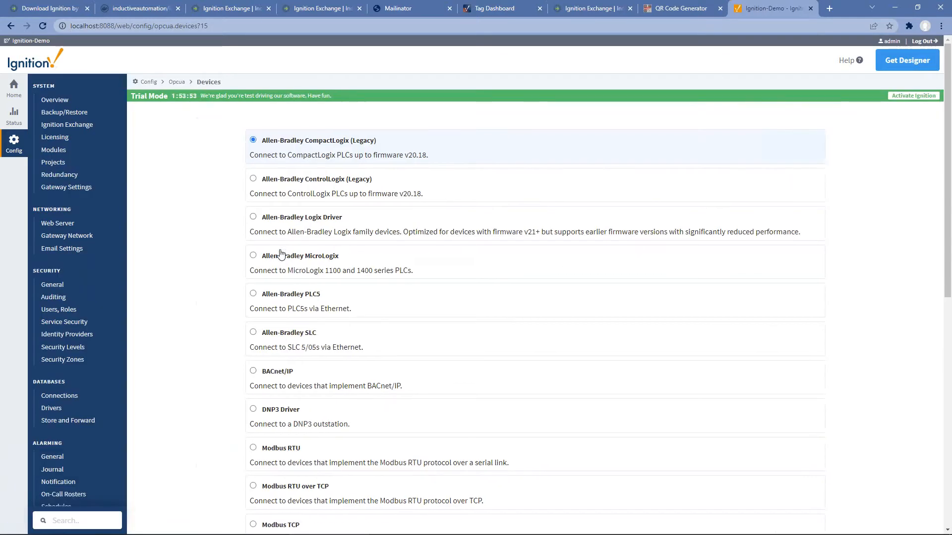
Step: Create a Programmable Device Simulator device named Dairy
{"action": "scroll", "coordinate": [289, 309], "scroll_direction": "down", "scroll_amount": 8}
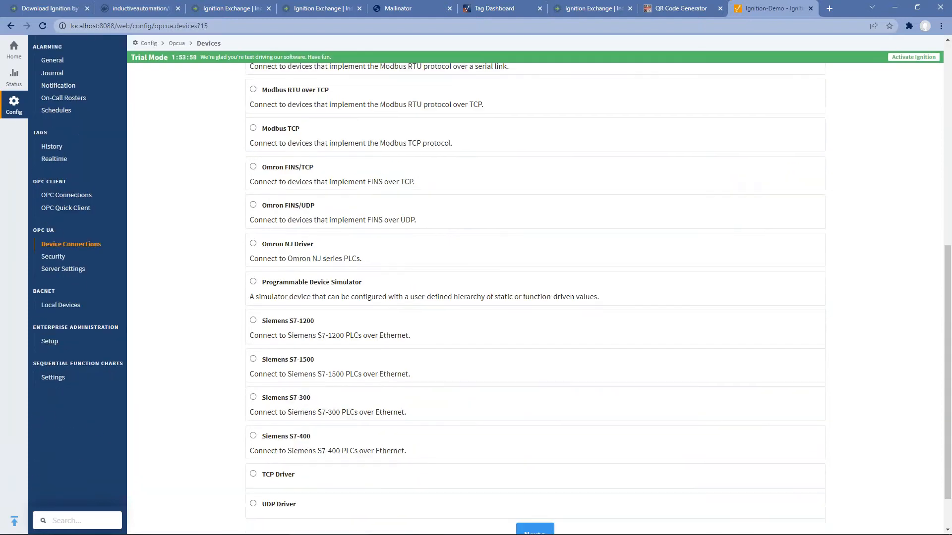
{"action": "left_click", "coordinate": [304, 284]}
{"action": "left_click", "coordinate": [528, 527]}
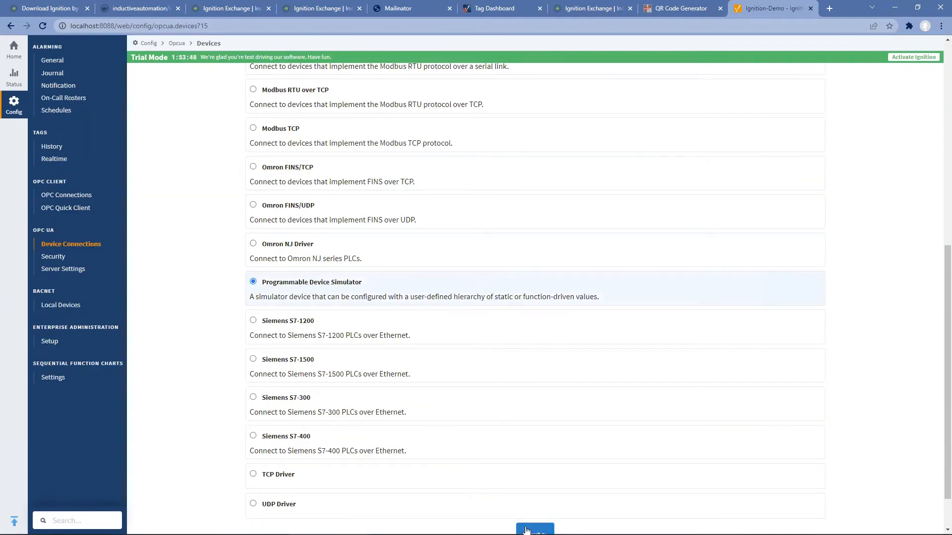
{"action": "left_click", "coordinate": [365, 159]}
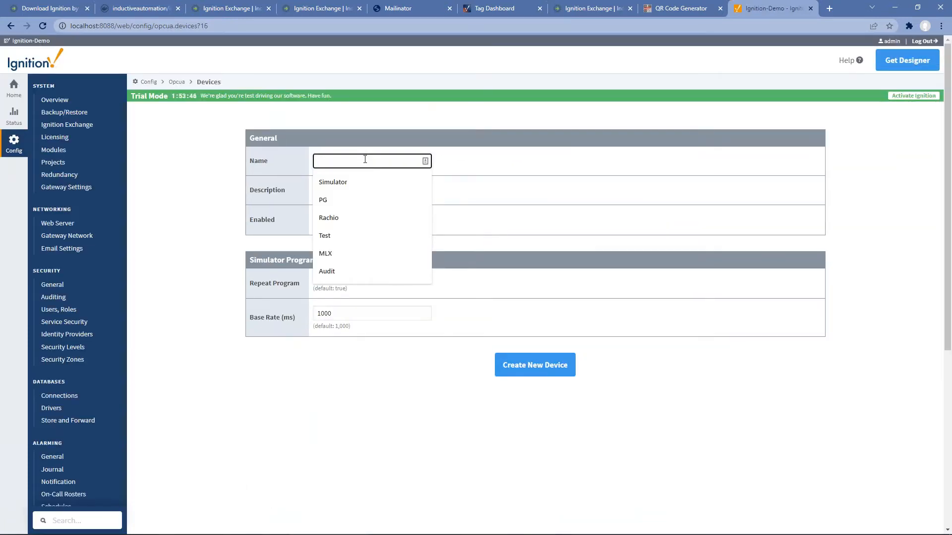
{"action": "type", "text": "Dairy"}
{"action": "key", "text": "Tab"}
{"action": "left_click", "coordinate": [535, 365]}
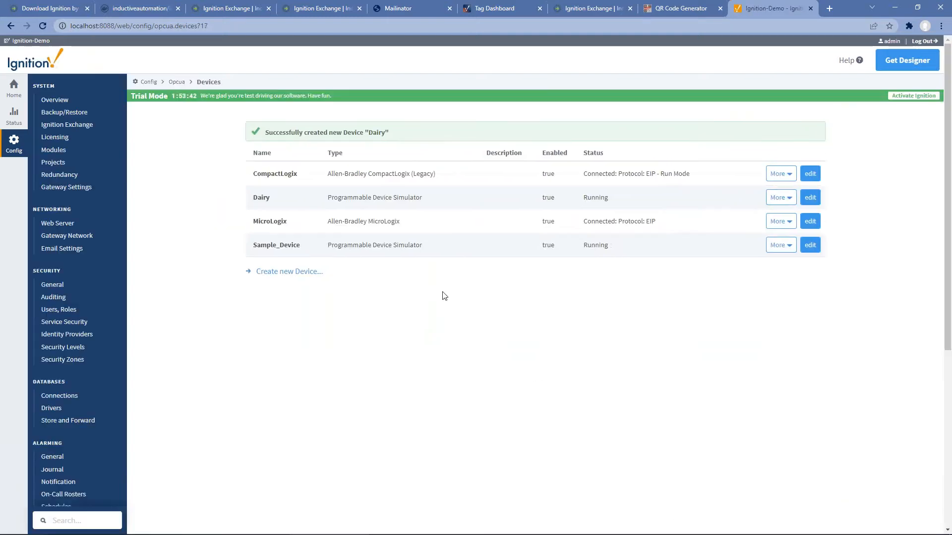
Step: Load dairy_instructions.csv into the Dairy device's program and save it
{"action": "left_click", "coordinate": [780, 197]}
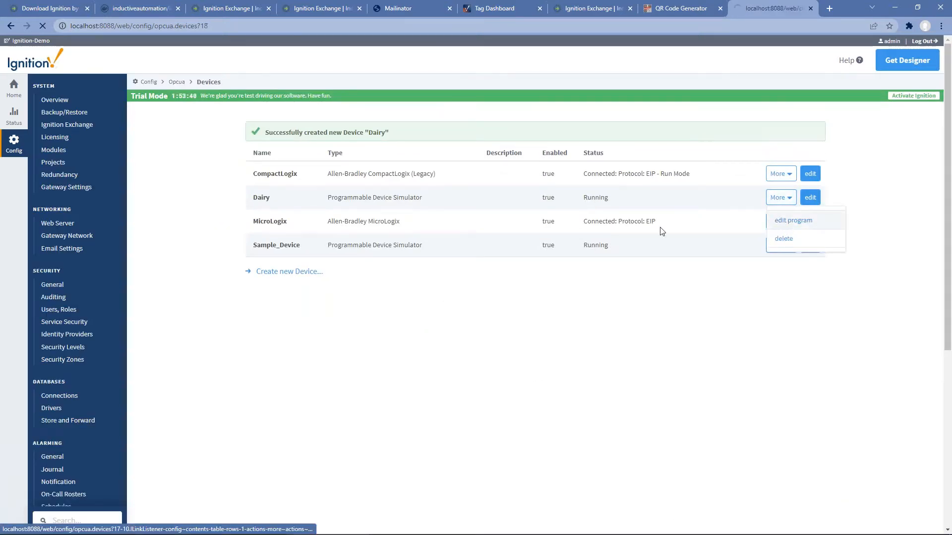
{"action": "left_click", "coordinate": [351, 184]}
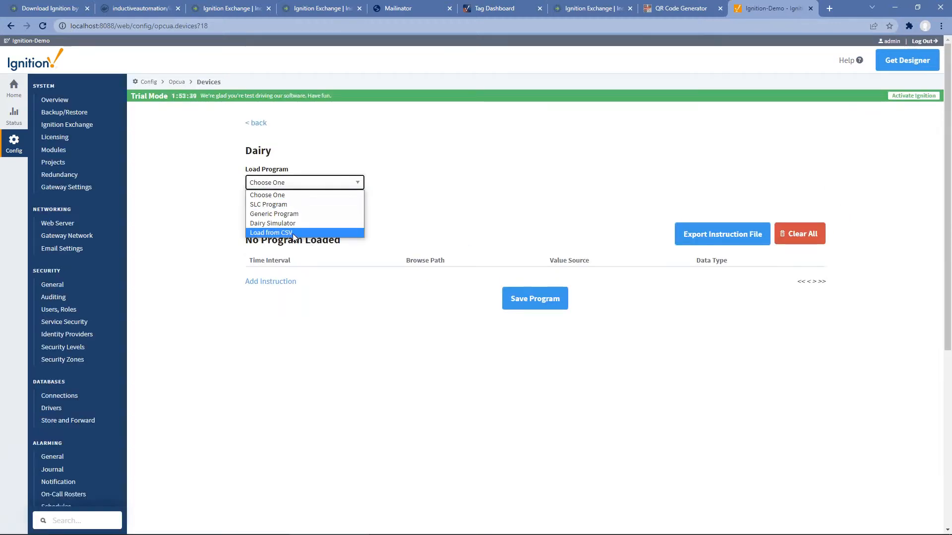
{"action": "left_click", "coordinate": [271, 232]}
{"action": "left_click", "coordinate": [271, 198]}
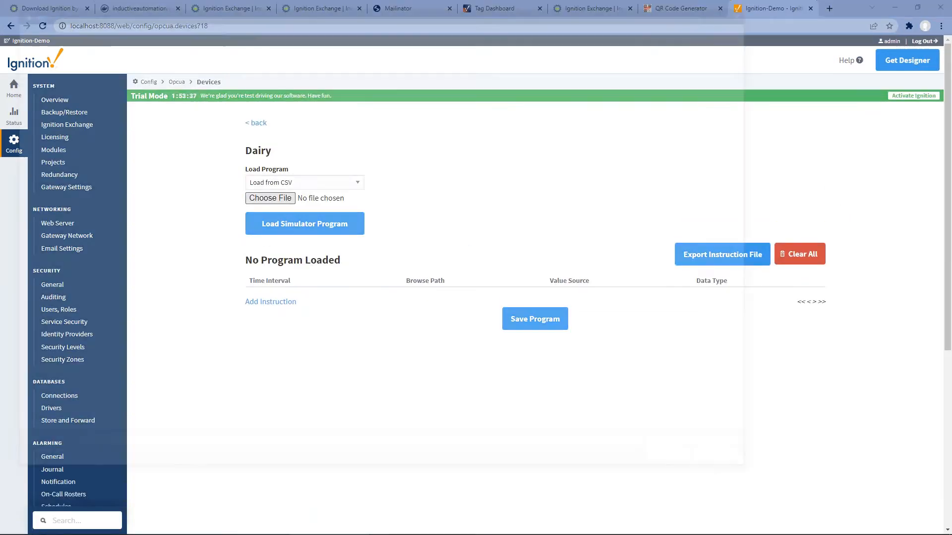
{"action": "left_click", "coordinate": [128, 97]}
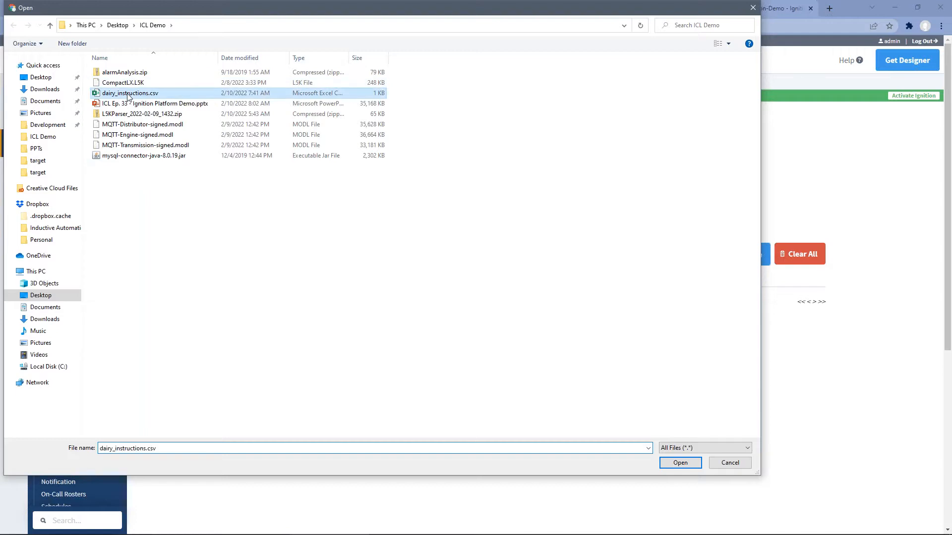
{"action": "double_click", "coordinate": [128, 97]}
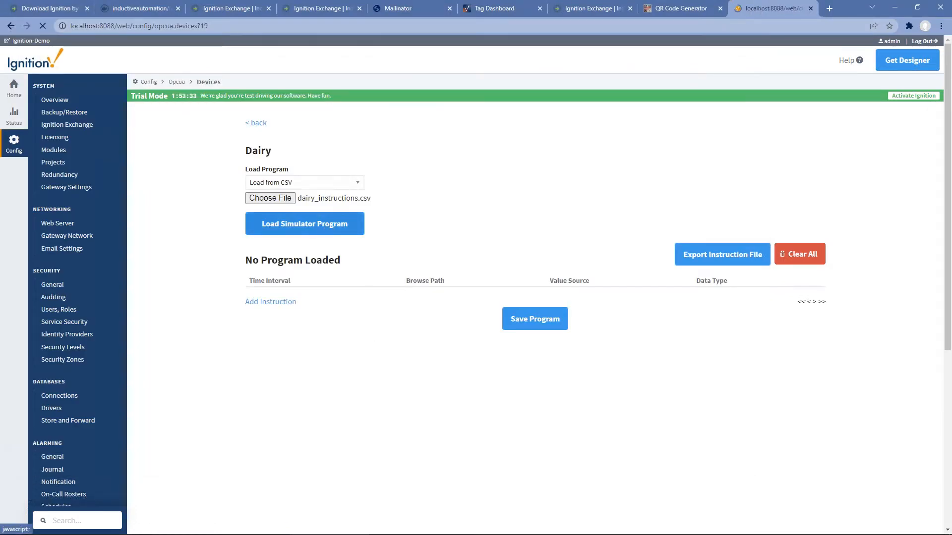
{"action": "scroll", "coordinate": [419, 416], "scroll_direction": "down", "scroll_amount": 3}
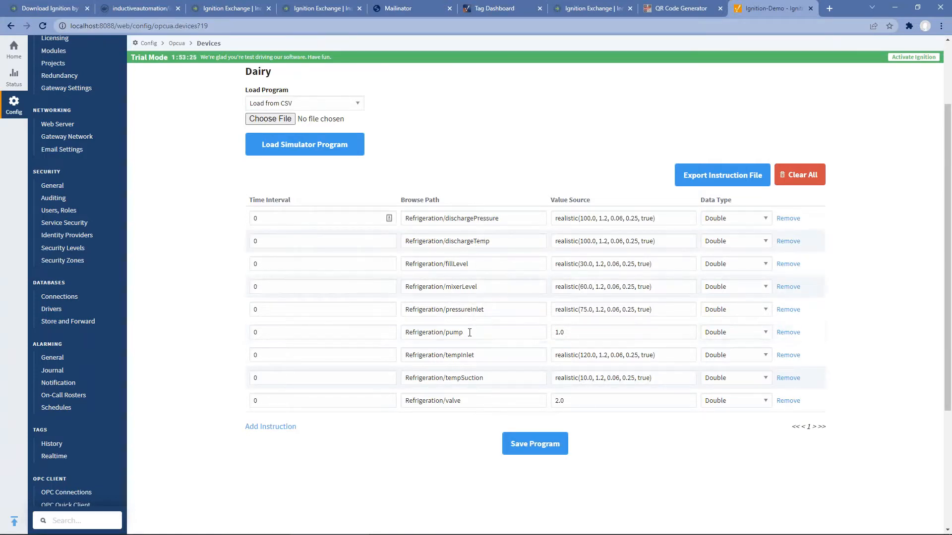
{"action": "left_click", "coordinate": [537, 454]}
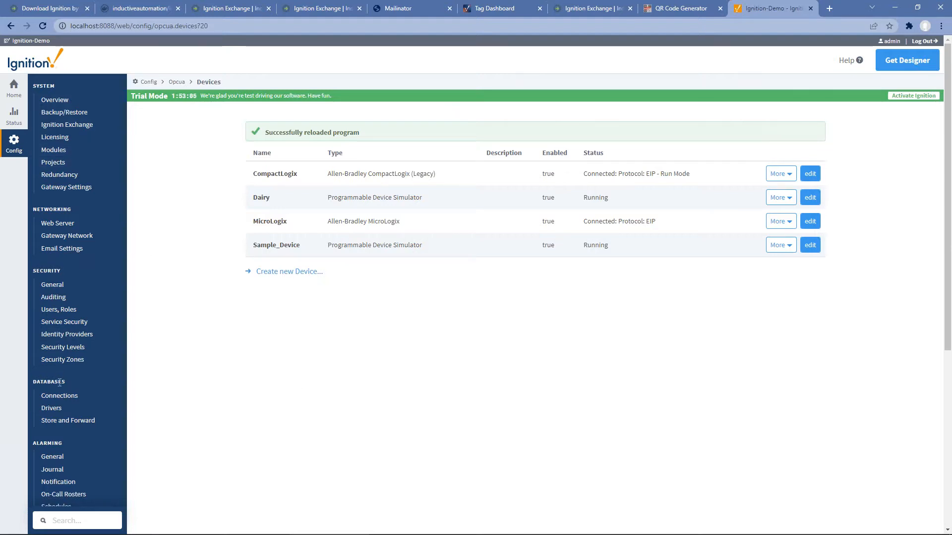
{"action": "scroll", "coordinate": [151, 379], "scroll_direction": "down", "scroll_amount": 2}
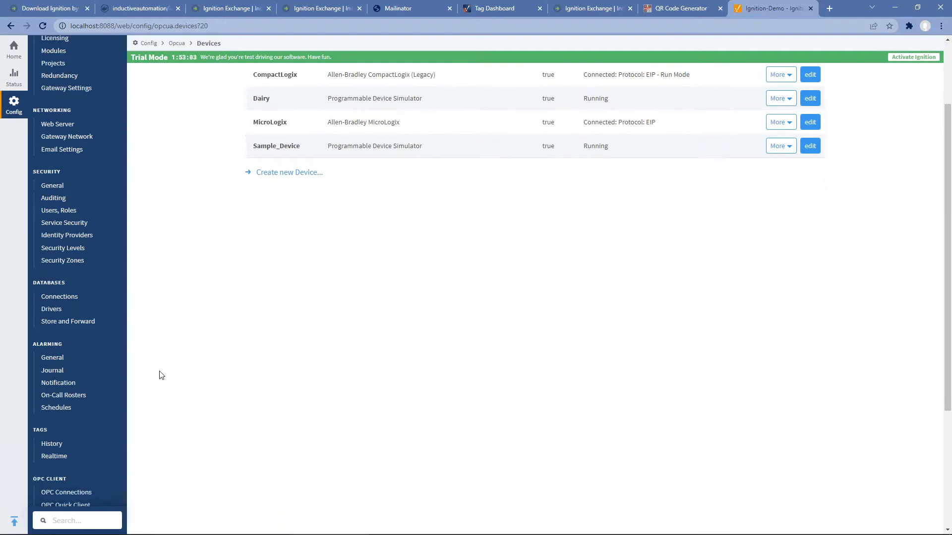
Step: Begin a new database-backed alarm journal profile
{"action": "left_click", "coordinate": [58, 371]}
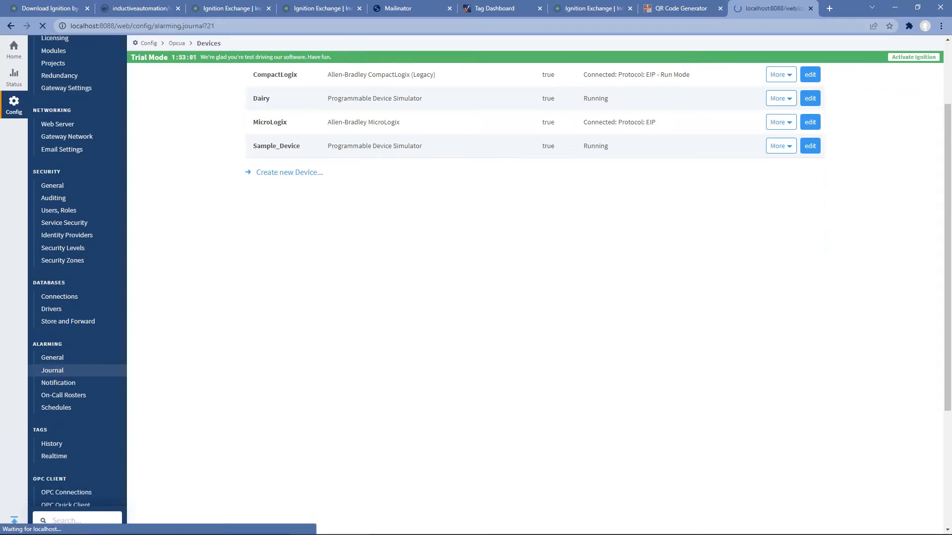
{"action": "left_click", "coordinate": [361, 177]}
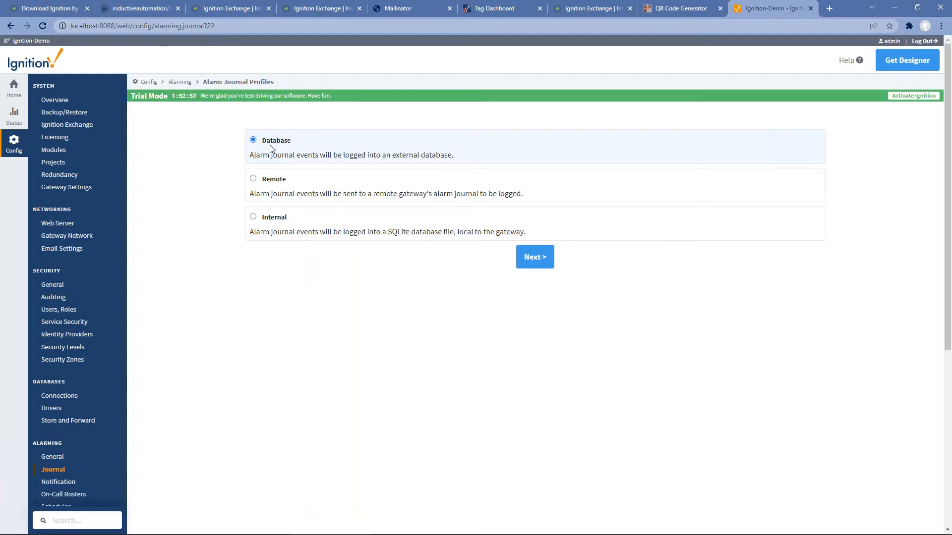
{"action": "left_click", "coordinate": [542, 265]}
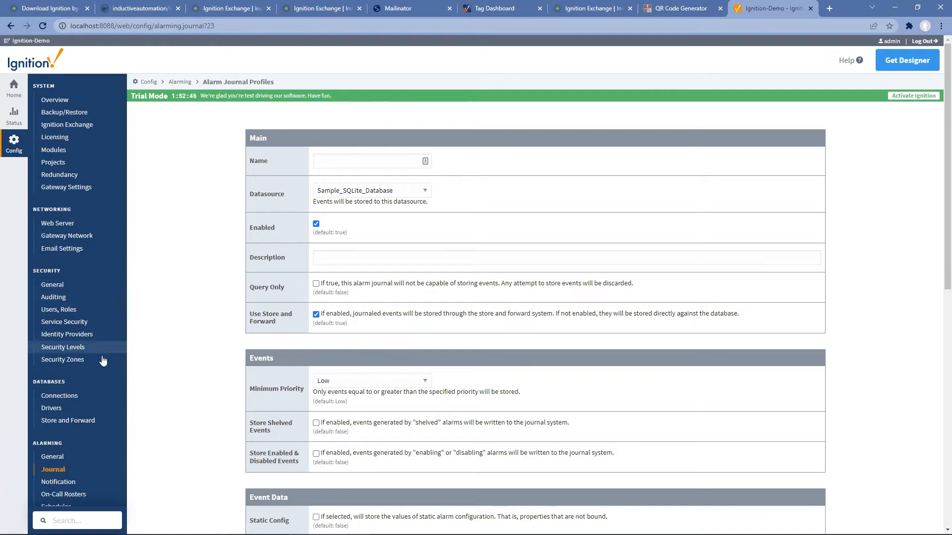
Step: Attach mysql-connector-java-8.0.19.jar to the MySQL JDBC driver and save it
{"action": "left_click", "coordinate": [59, 408]}
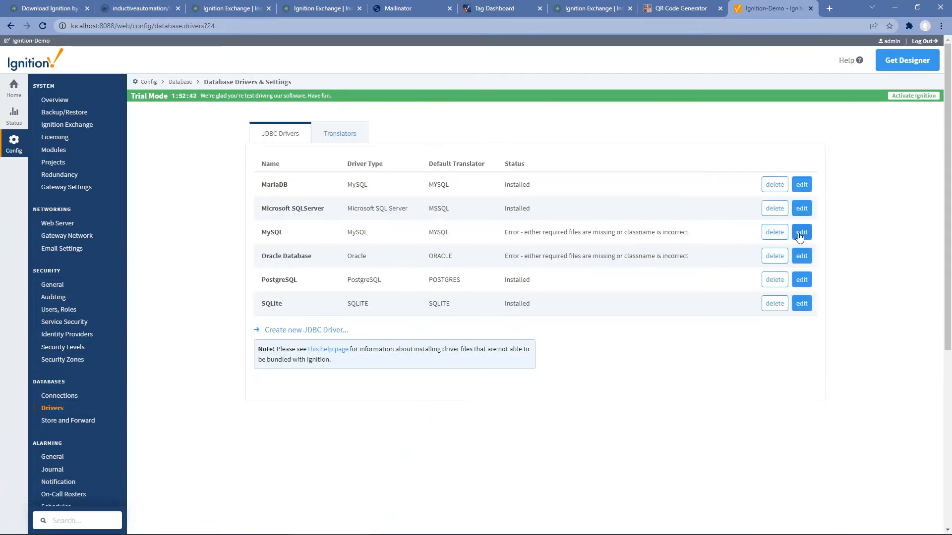
{"action": "left_click", "coordinate": [800, 233]}
{"action": "left_click", "coordinate": [342, 323]}
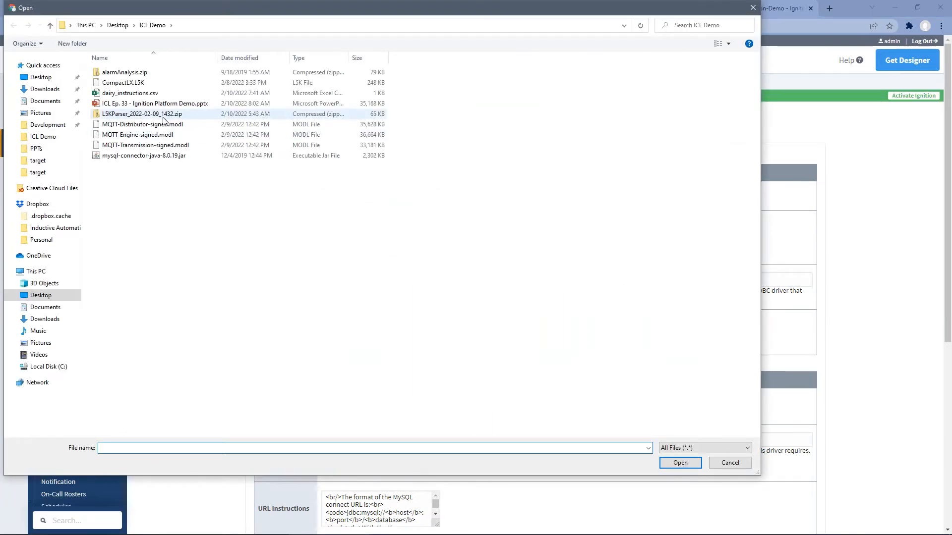
{"action": "double_click", "coordinate": [144, 156]}
{"action": "scroll", "coordinate": [454, 390], "scroll_direction": "down", "scroll_amount": 6}
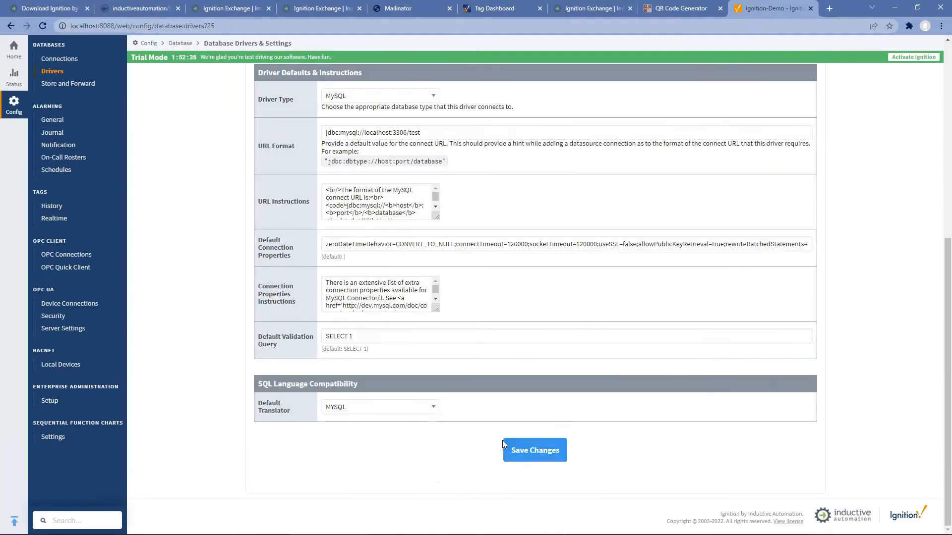
{"action": "left_click", "coordinate": [518, 450]}
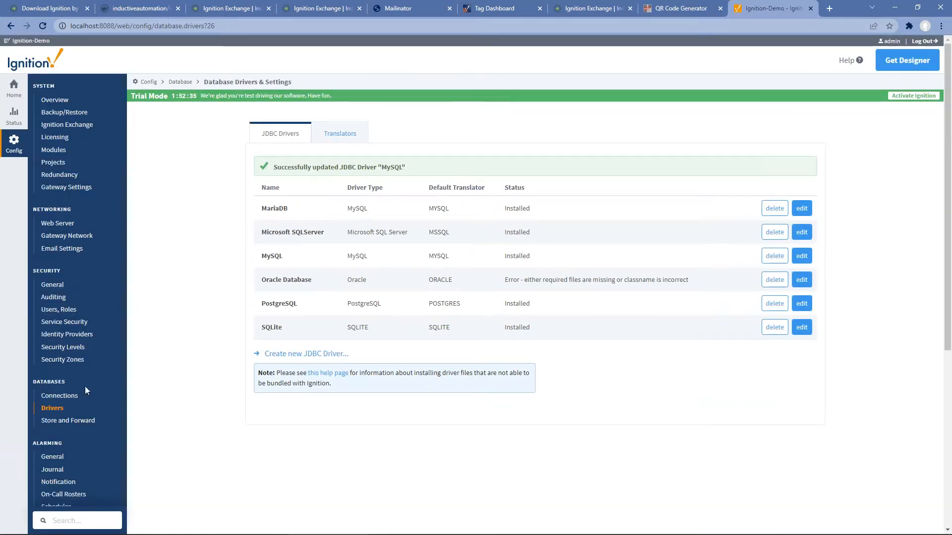
{"action": "left_click", "coordinate": [69, 396]}
Step: Start a MySQL database connection named MySQL with host 192.168.1.8 and database demo
{"action": "left_click", "coordinate": [308, 177]}
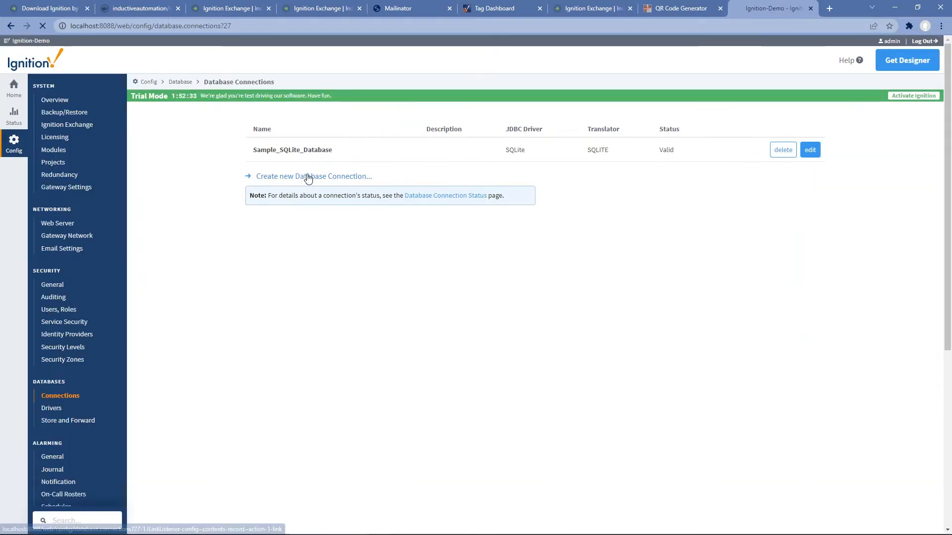
{"action": "left_click", "coordinate": [271, 239]}
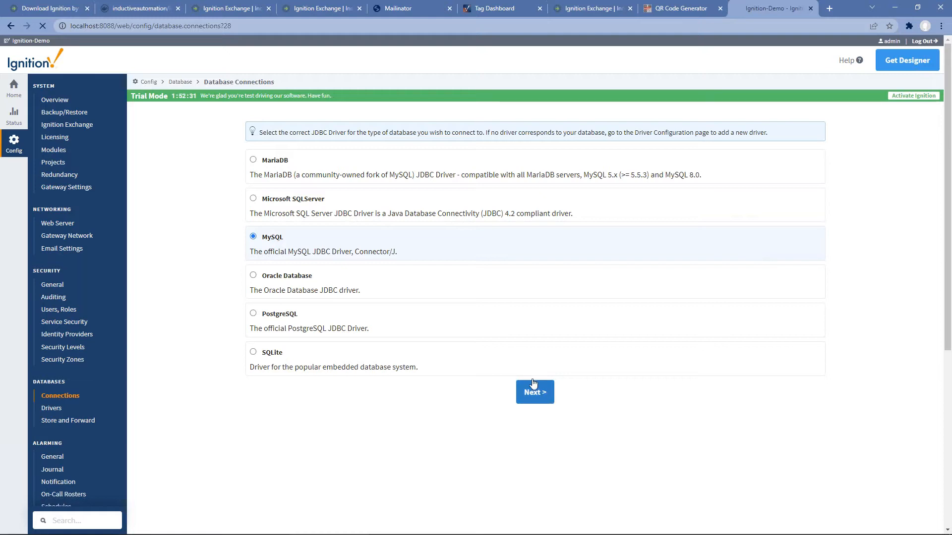
{"action": "left_click", "coordinate": [534, 392]}
{"action": "type", "text": "MySQL"}
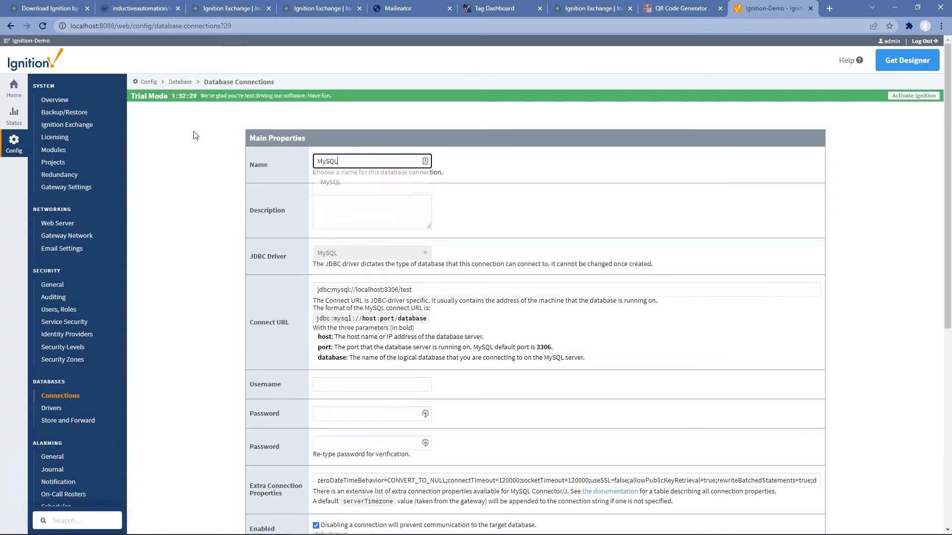
{"action": "double_click", "coordinate": [369, 290]}
{"action": "type", "text": "192.168.1."}
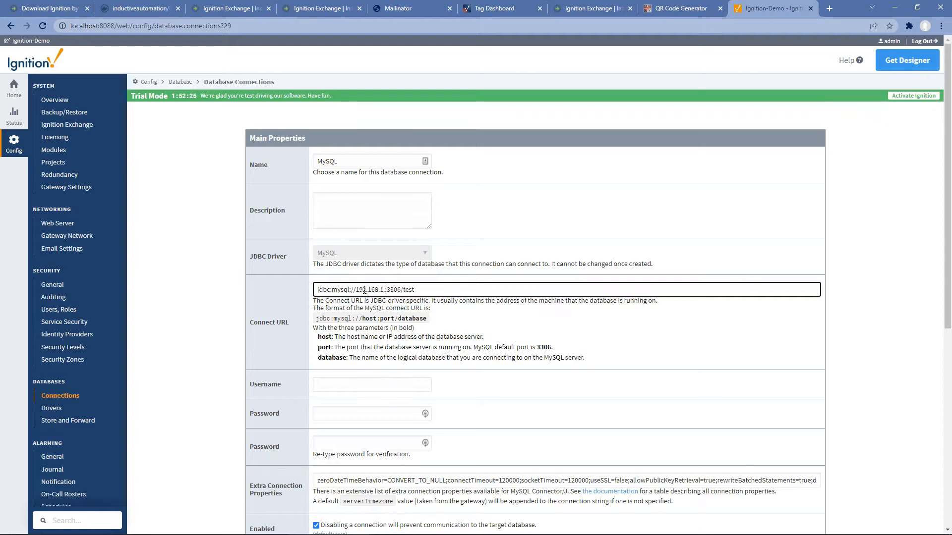
{"action": "type", "text": "8"}
{"action": "double_click", "coordinate": [407, 289]}
{"action": "type", "text": "demo"}
Step: Enter the database username and password and create the connection
{"action": "key", "text": "Tab"}
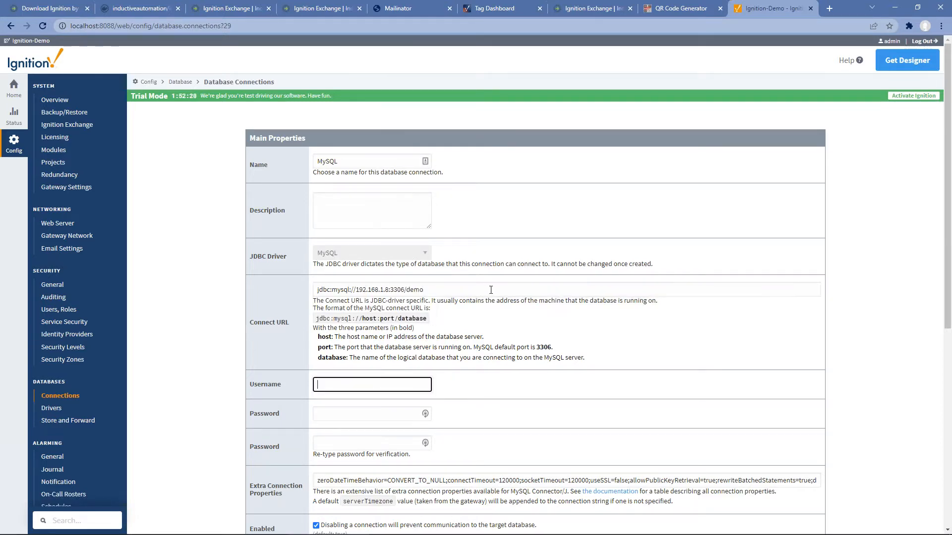
{"action": "type", "text": "ignition"}
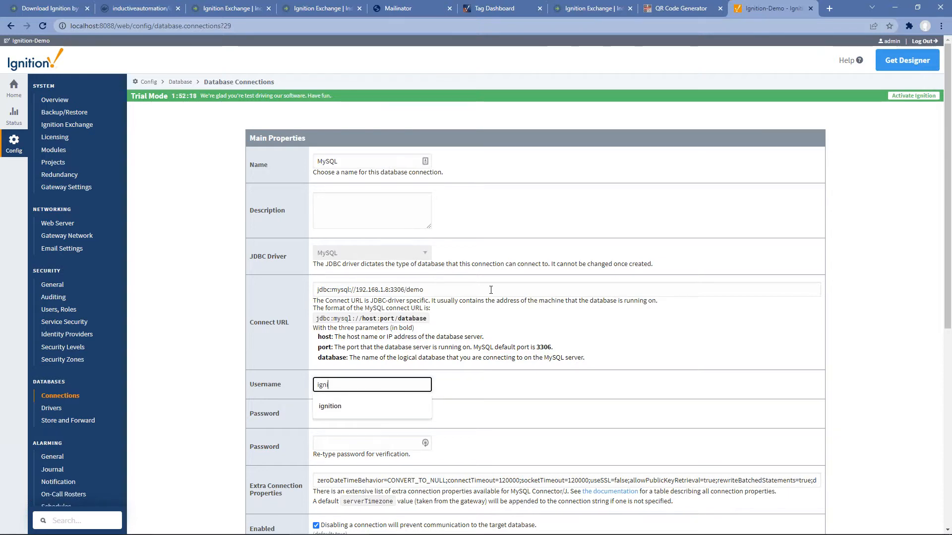
{"action": "key", "text": "Down"}
{"action": "key", "text": "Tab"}
{"action": "type", "text": "password"}
{"action": "key", "text": "Tab"}
{"action": "type", "text": "password"}
{"action": "key", "text": "Return"}
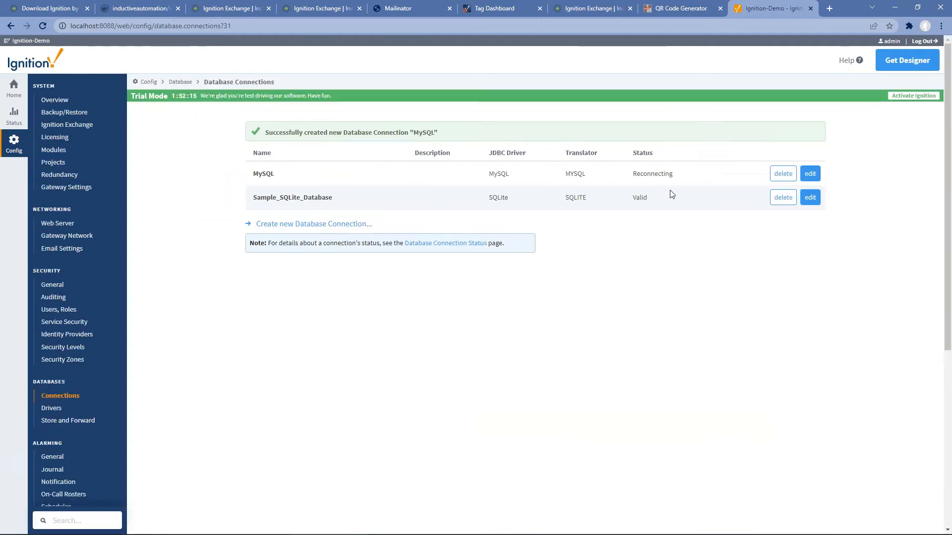
{"action": "left_click", "coordinate": [856, 113]}
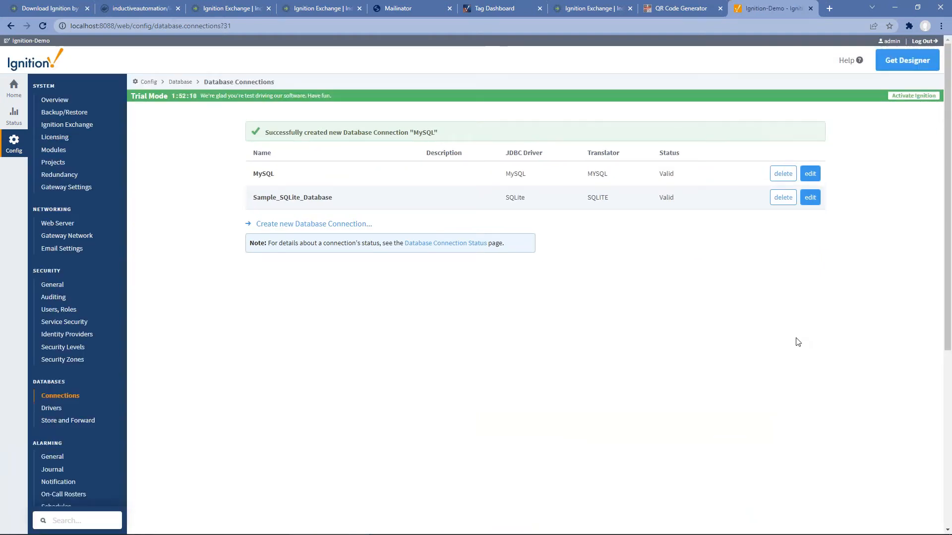
Step: Go to the Alarming Journal profiles page
{"action": "scroll", "coordinate": [342, 304], "scroll_direction": "down", "scroll_amount": 1}
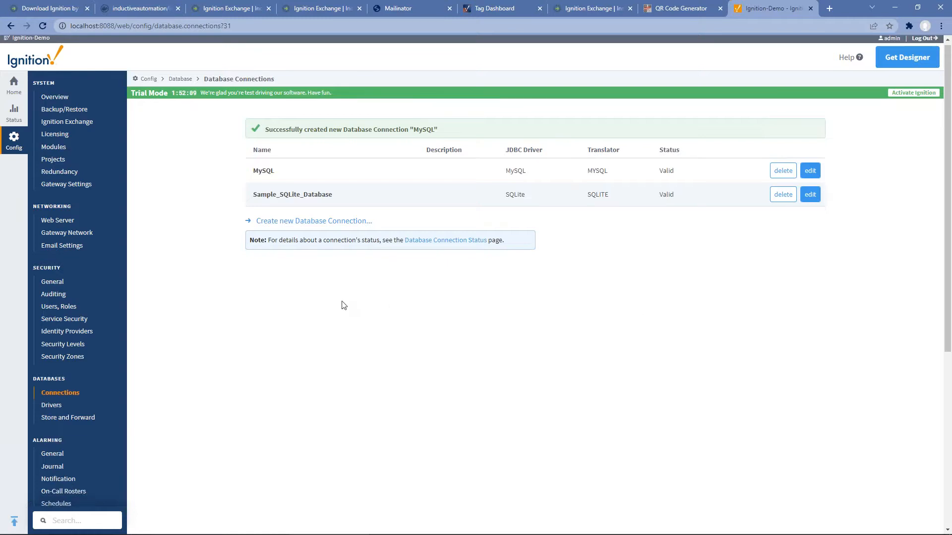
{"action": "scroll", "coordinate": [280, 315], "scroll_direction": "down", "scroll_amount": 1}
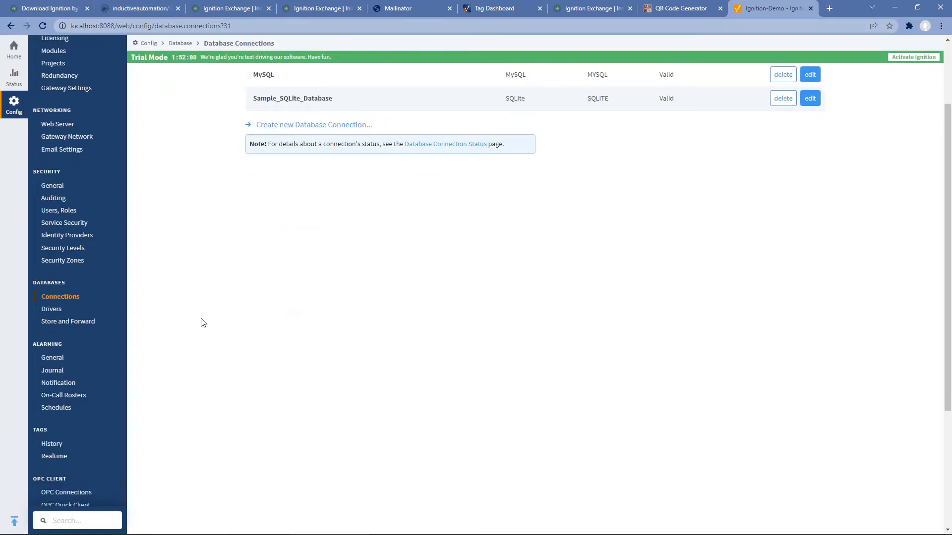
{"action": "left_click", "coordinate": [63, 371]}
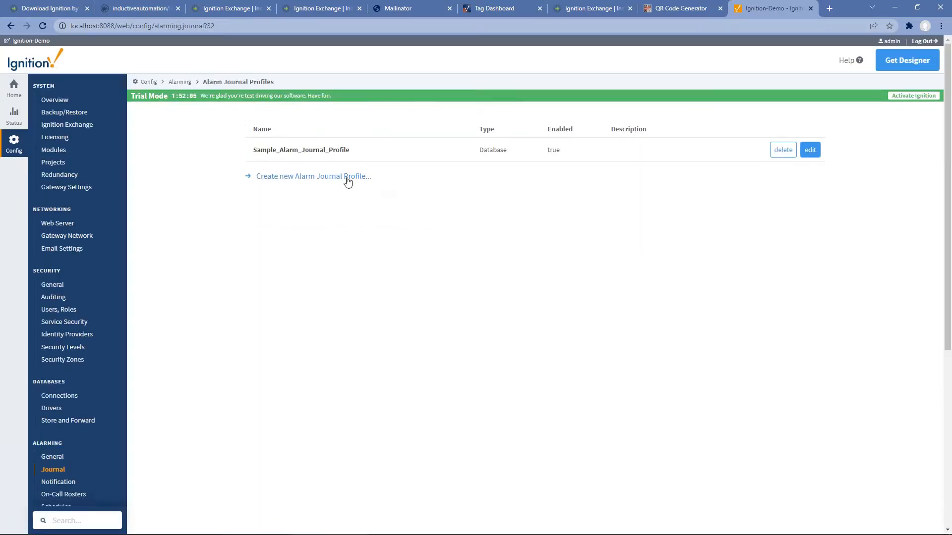
Step: Create a database alarm journal profile named Journal
{"action": "left_click", "coordinate": [347, 178]}
{"action": "left_click", "coordinate": [523, 264]}
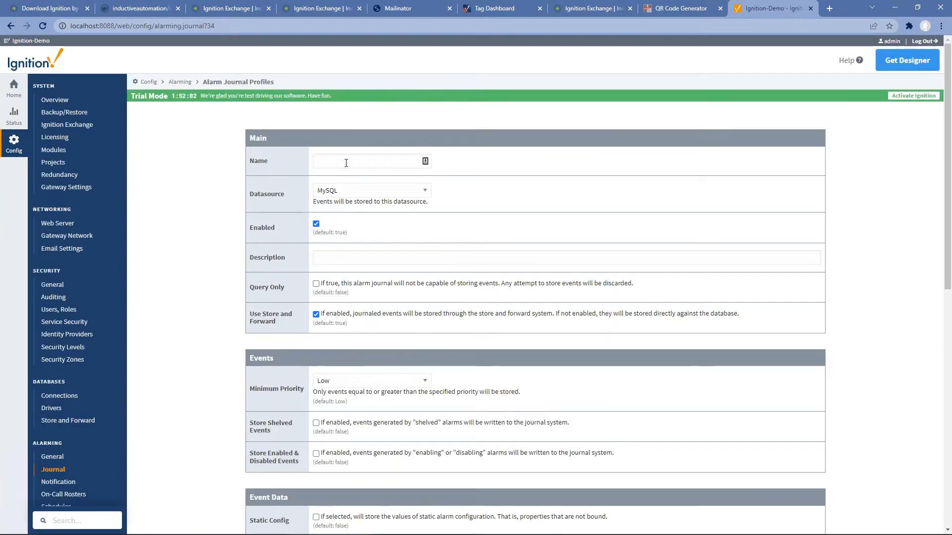
{"action": "left_click", "coordinate": [346, 161]}
{"action": "type", "text": "Journal"}
{"action": "key", "text": "Tab"}
{"action": "scroll", "coordinate": [338, 290], "scroll_direction": "down", "scroll_amount": 5}
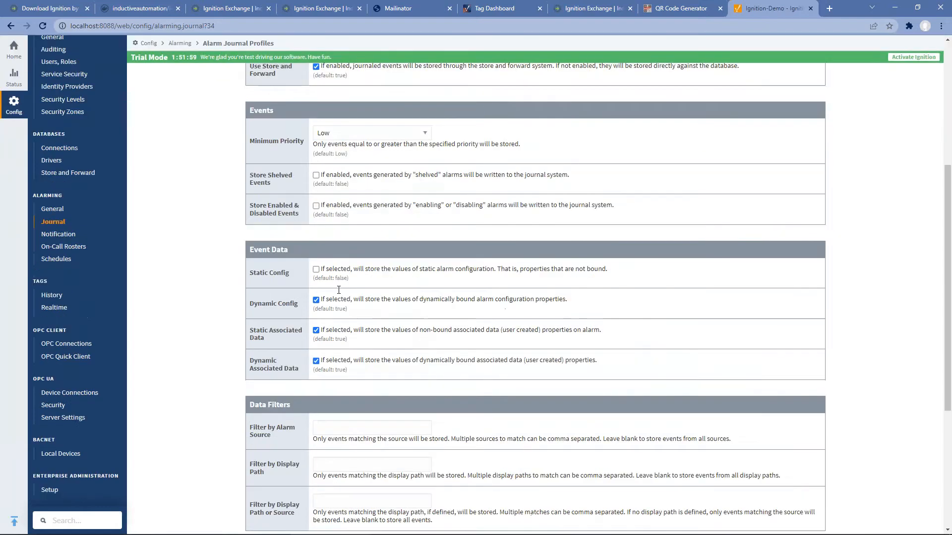
{"action": "scroll", "coordinate": [338, 290], "scroll_direction": "down", "scroll_amount": 4}
{"action": "left_click", "coordinate": [515, 458]}
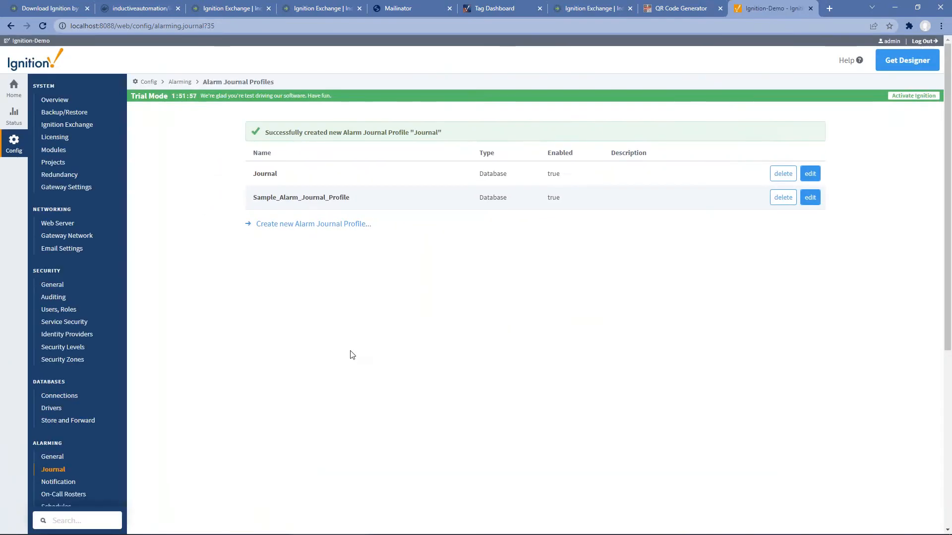
Step: Create a Database audit profile named Audit
{"action": "left_click", "coordinate": [70, 299]}
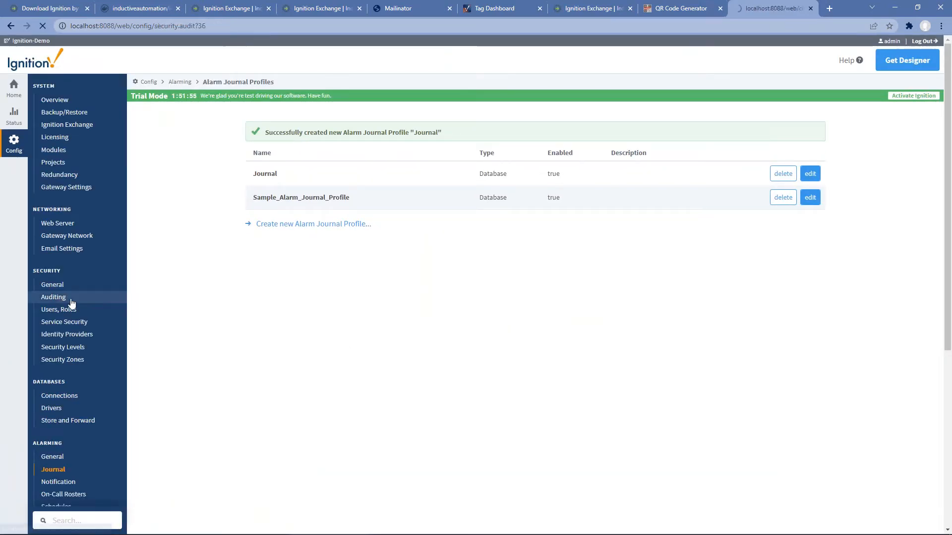
{"action": "left_click", "coordinate": [285, 179]}
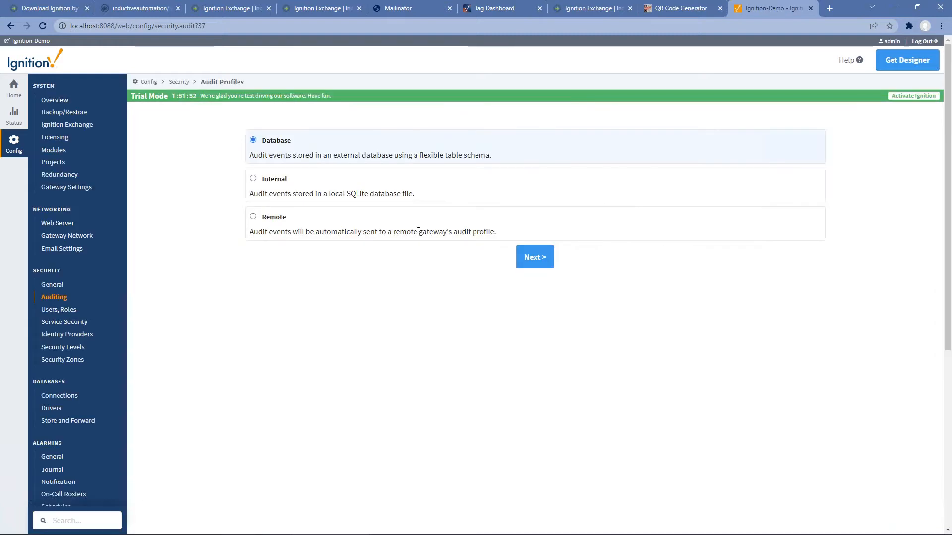
{"action": "left_click", "coordinate": [543, 259]}
{"action": "left_click", "coordinate": [364, 161]}
{"action": "type", "text": "Audit"}
{"action": "key", "text": "Tab"}
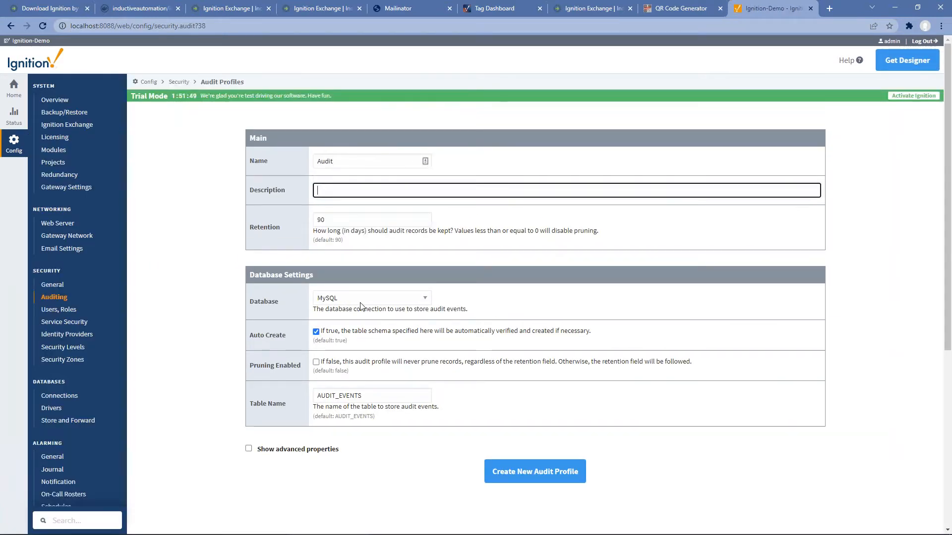
{"action": "left_click", "coordinate": [532, 475]}
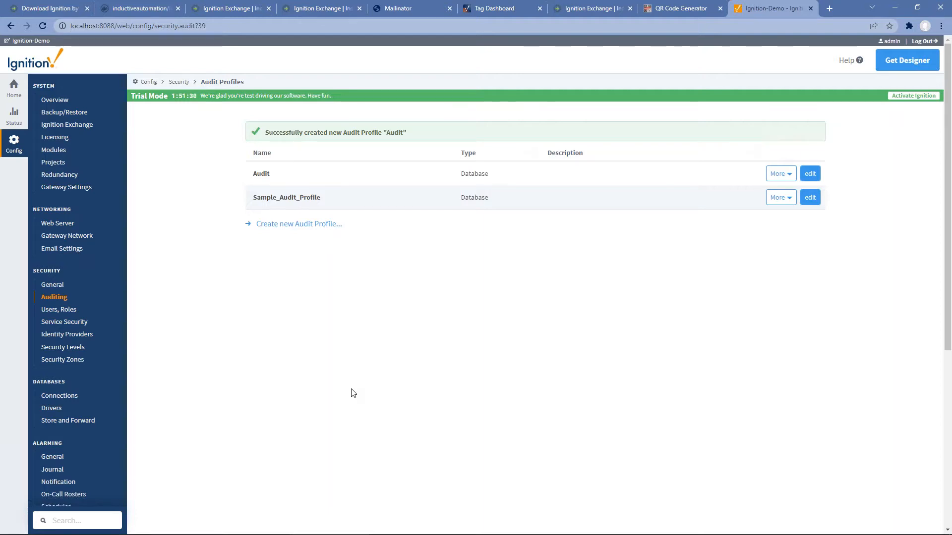
{"action": "left_click", "coordinate": [77, 336]}
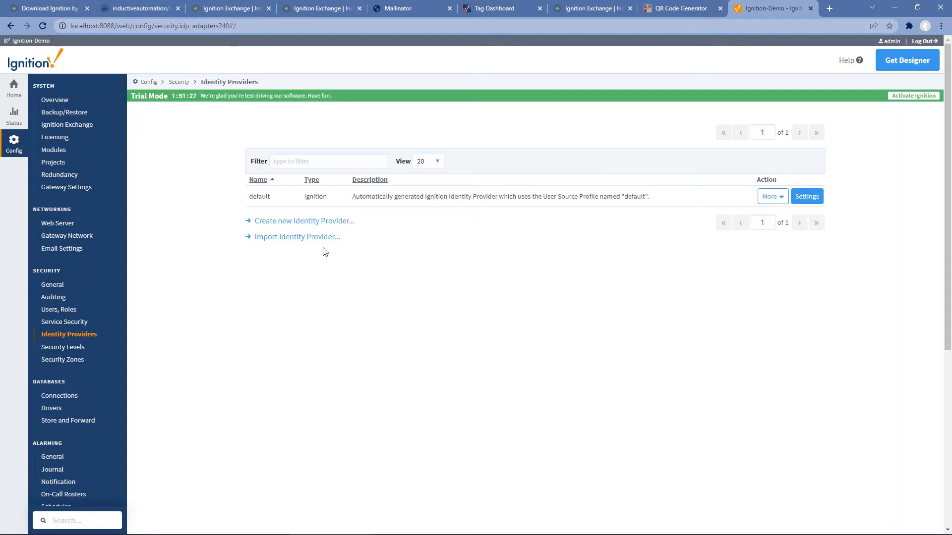
Step: Create an OpenID Connect 1.0 provider named Okta and import its metadata from the configuration URL
{"action": "left_click", "coordinate": [308, 223]}
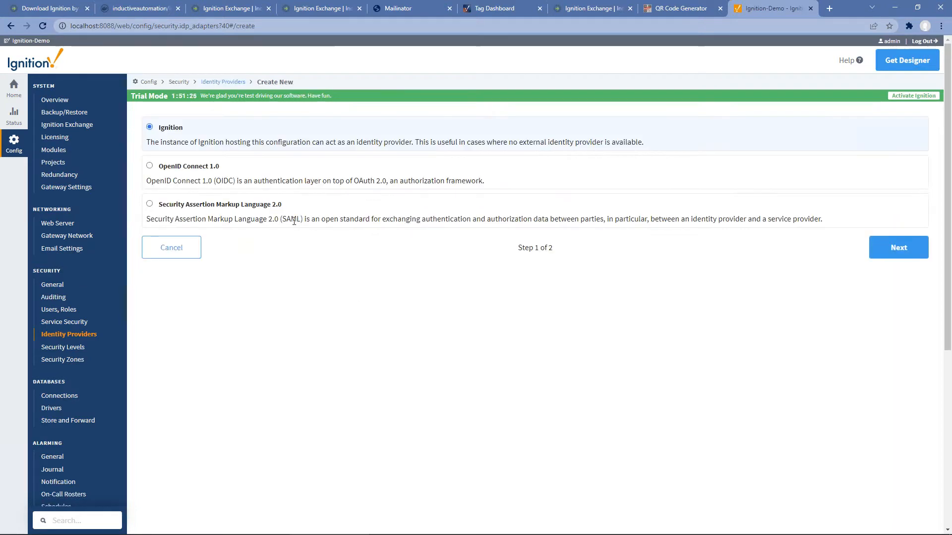
{"action": "left_click", "coordinate": [186, 166]}
{"action": "left_click", "coordinate": [910, 249]}
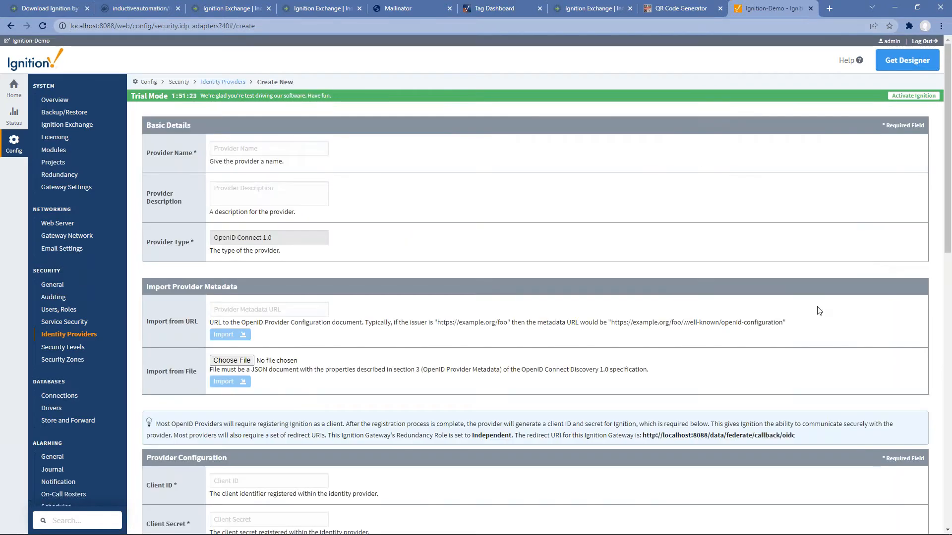
{"action": "left_click", "coordinate": [293, 148]}
{"action": "type", "text": "Okta"}
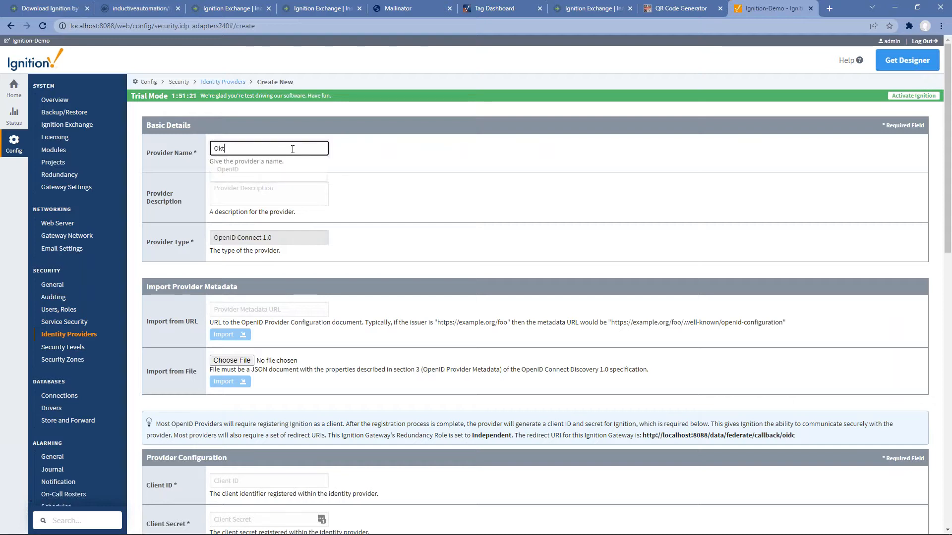
{"action": "key", "text": "Tab"}
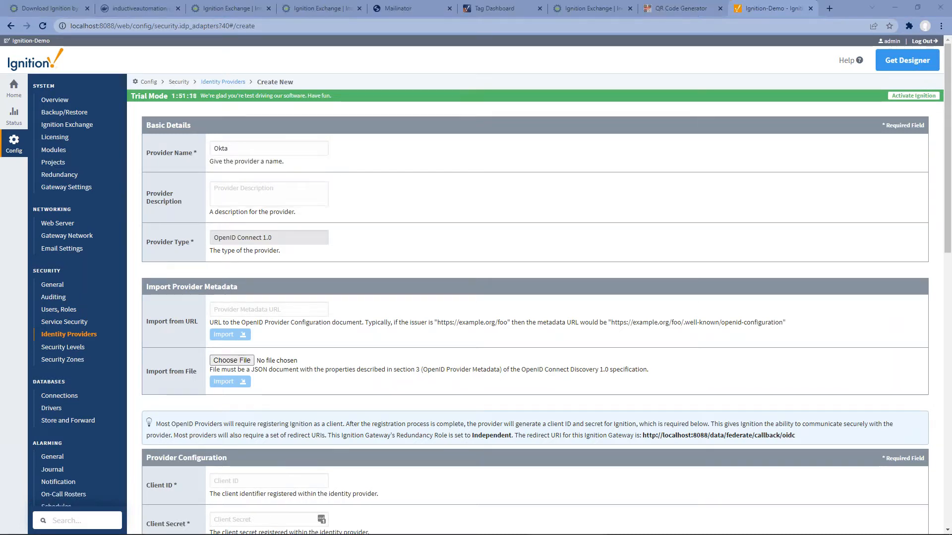
{"action": "left_click", "coordinate": [246, 309]}
{"action": "key", "text": "ctrl+v"}
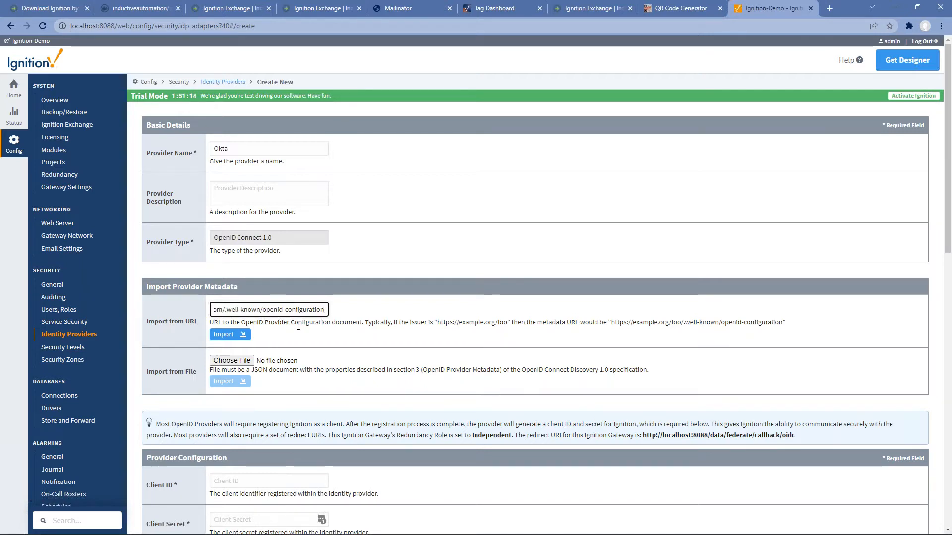
{"action": "scroll", "coordinate": [301, 328], "scroll_direction": "down", "scroll_amount": 1}
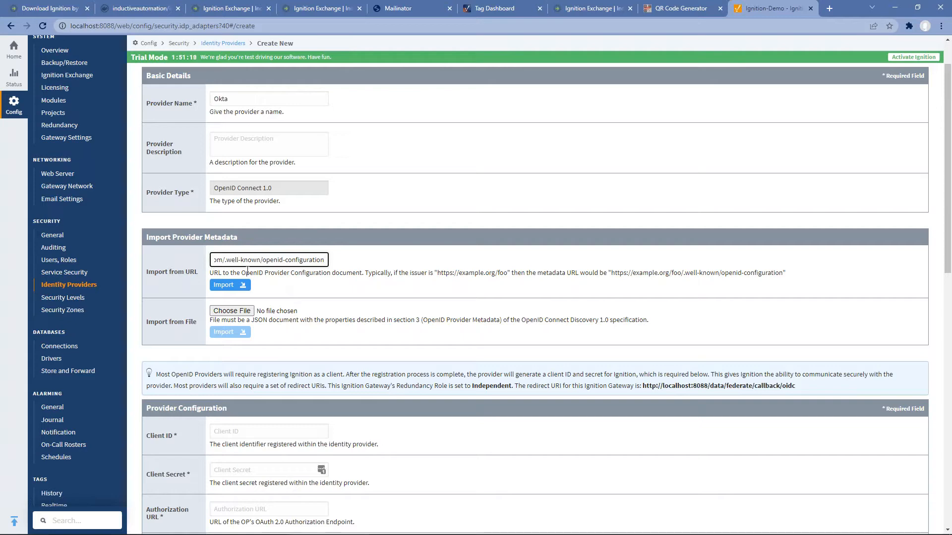
{"action": "left_click", "coordinate": [225, 292]}
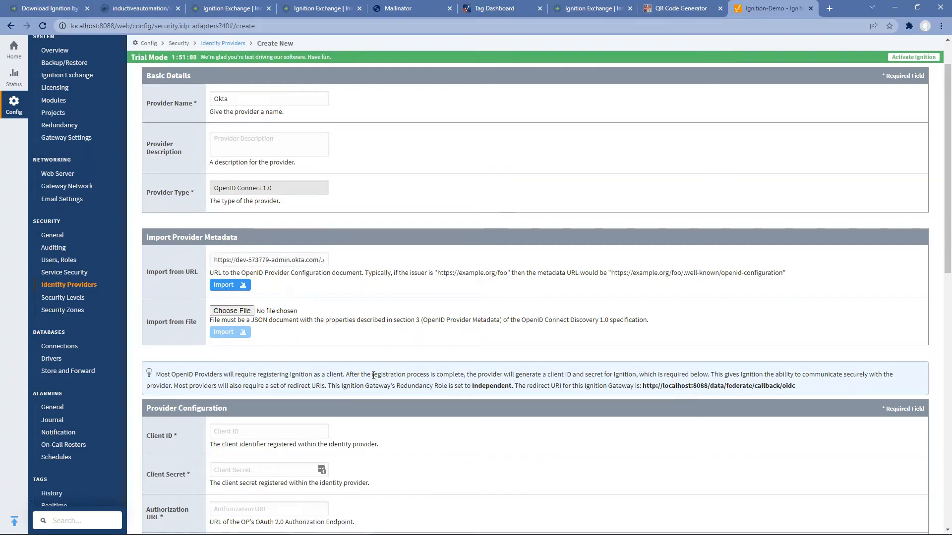
{"action": "scroll", "coordinate": [373, 376], "scroll_direction": "down", "scroll_amount": 4}
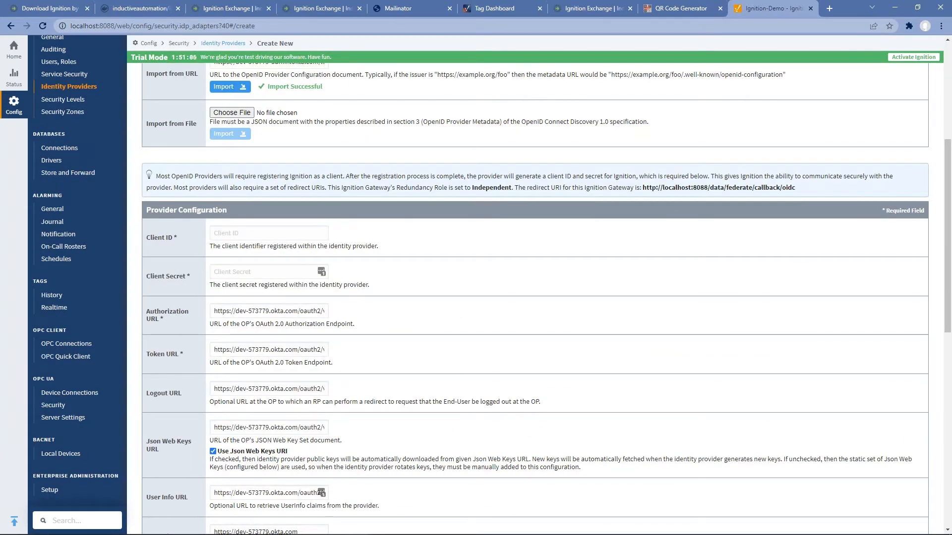
Step: Paste the client ID and secret, add the profile scope, and save the Okta provider
{"action": "key", "text": "alt+Tab"}
{"action": "left_click", "coordinate": [241, 234]}
{"action": "type", "text": "0oai6klvaJDt1mSoD356"}
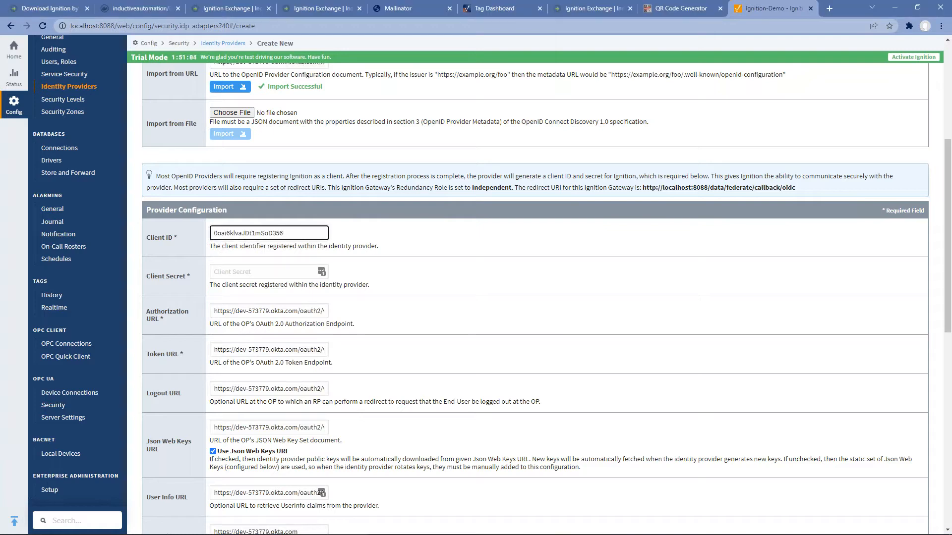
{"action": "key", "text": "alt+Tab"}
{"action": "left_click", "coordinate": [249, 268]}
{"action": "key", "text": "ctrl+v"}
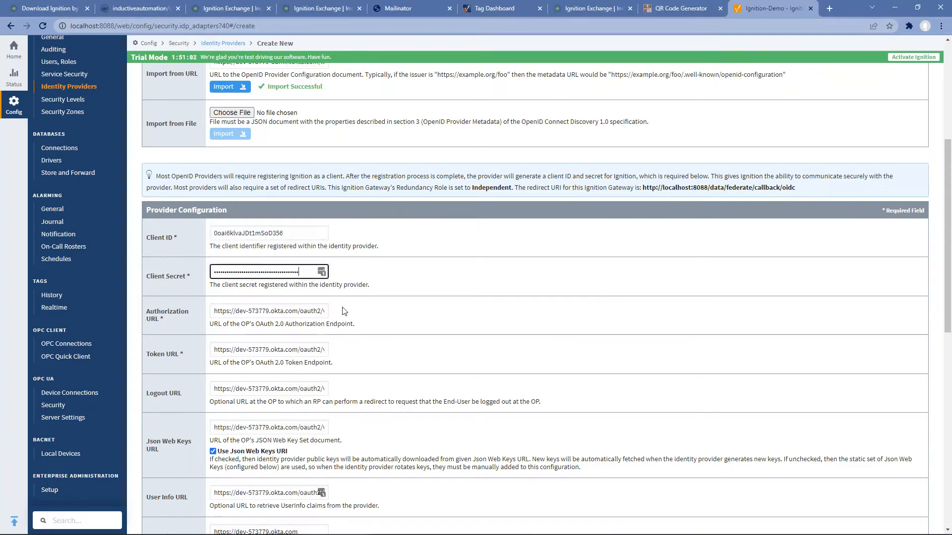
{"action": "scroll", "coordinate": [396, 368], "scroll_direction": "down", "scroll_amount": 7}
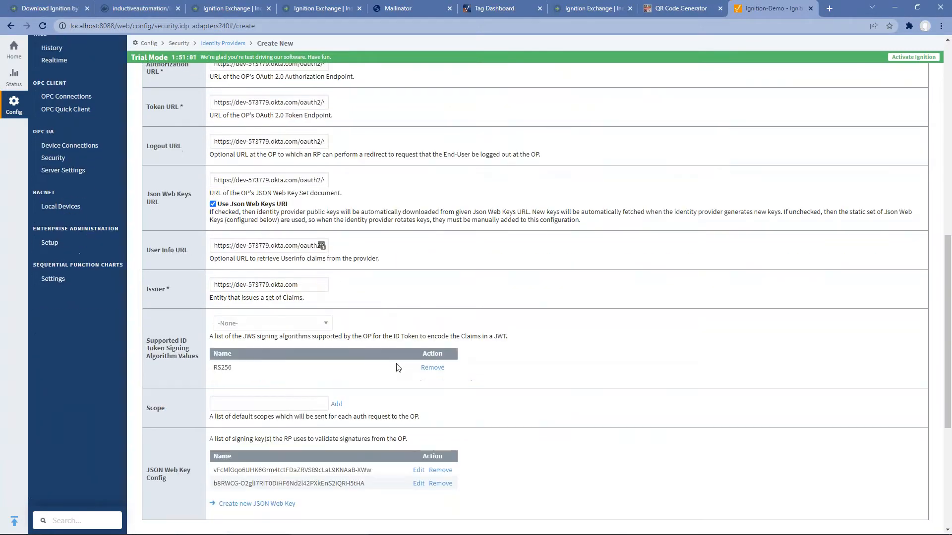
{"action": "left_click", "coordinate": [309, 309]}
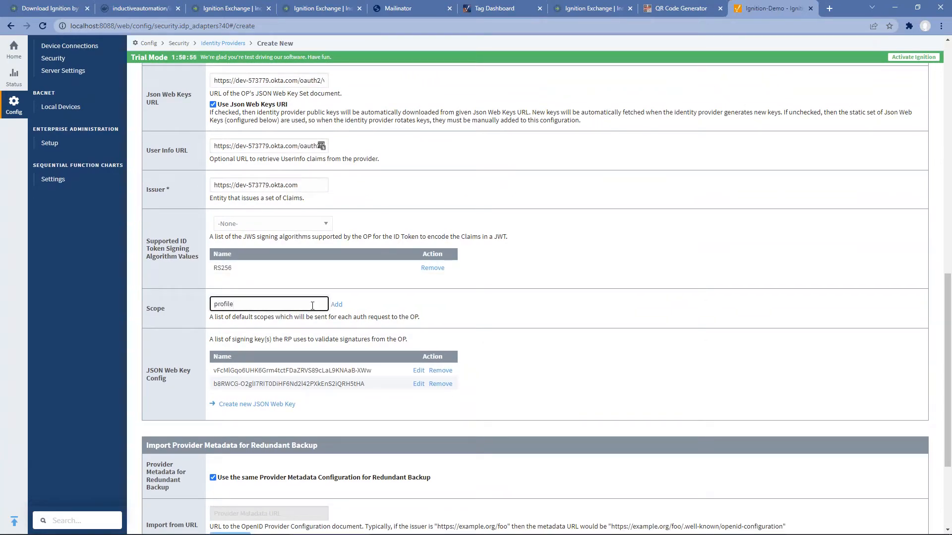
{"action": "left_click", "coordinate": [336, 304]}
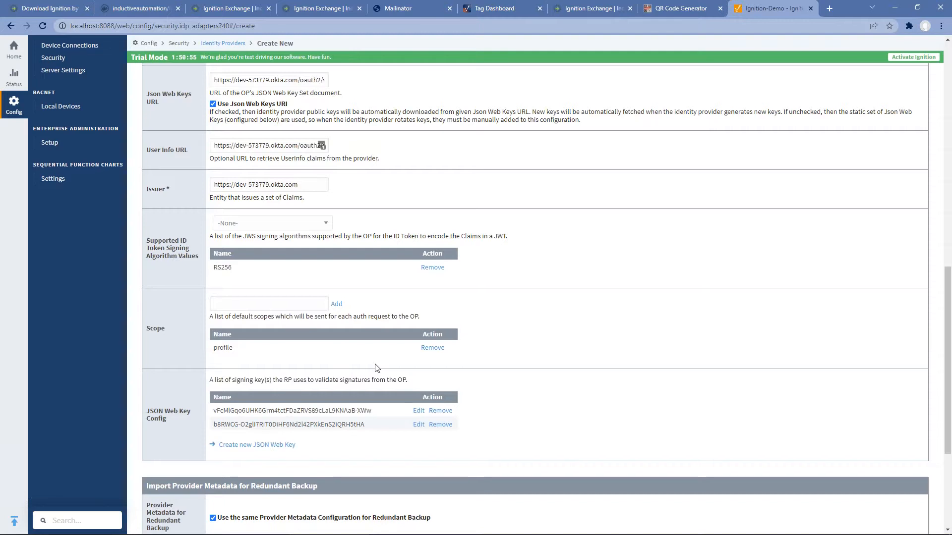
{"action": "scroll", "coordinate": [375, 368], "scroll_direction": "down", "scroll_amount": 4}
{"action": "left_click", "coordinate": [901, 474]}
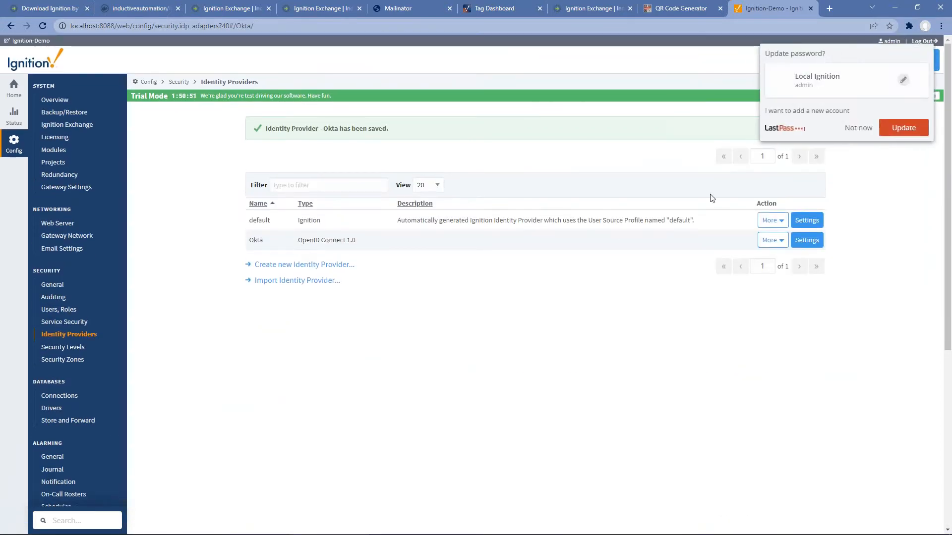
{"action": "left_click", "coordinate": [858, 129]}
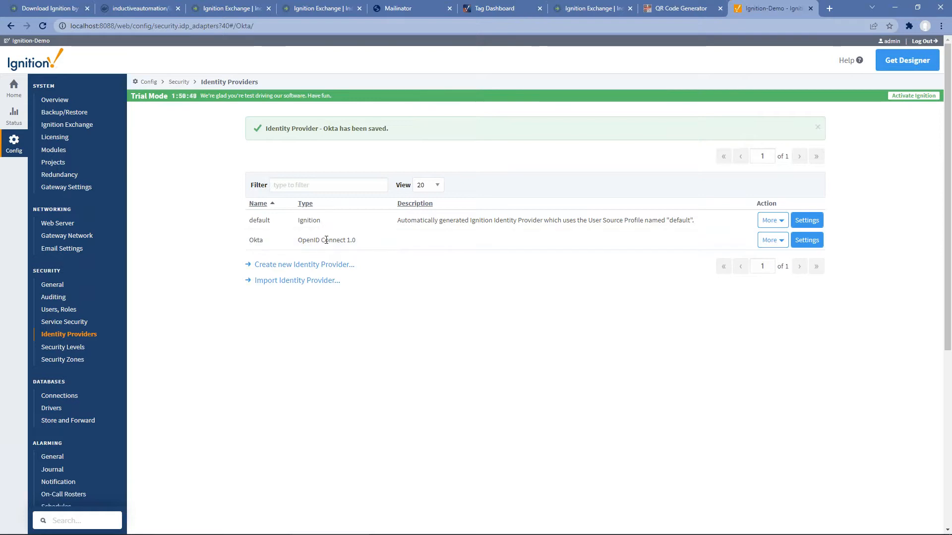
Step: Map Okta usernames to User Info Claims with path name and save
{"action": "left_click", "coordinate": [781, 240]}
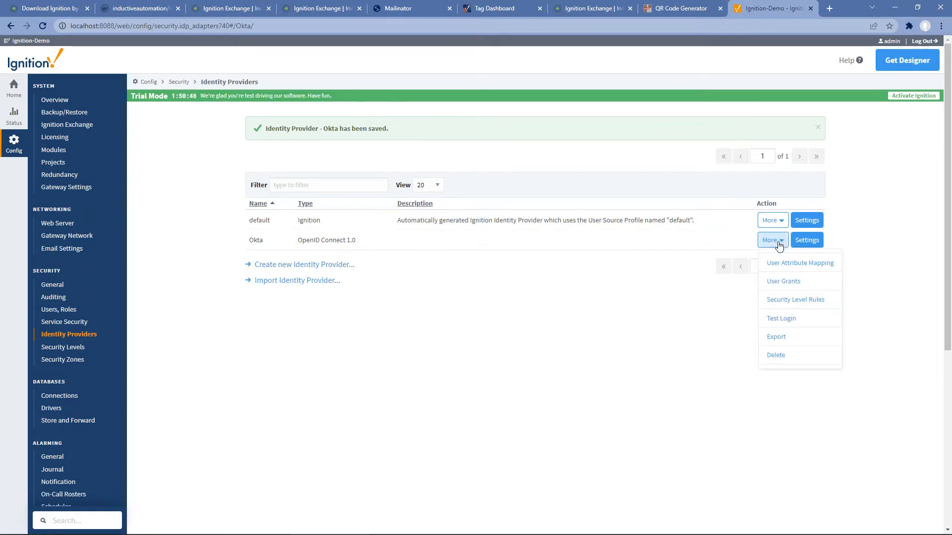
{"action": "left_click", "coordinate": [788, 263]}
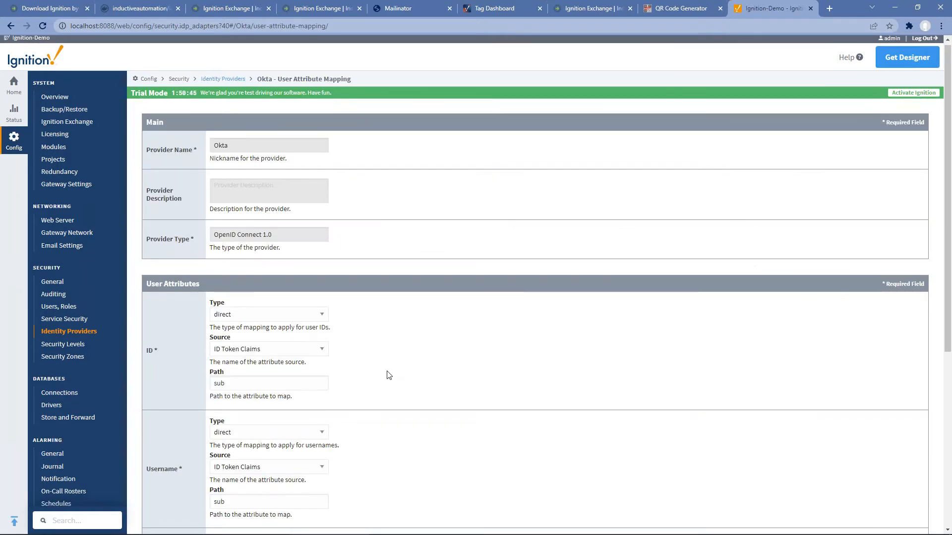
{"action": "scroll", "coordinate": [215, 326], "scroll_direction": "down", "scroll_amount": 3}
{"action": "left_click", "coordinate": [249, 321]}
{"action": "left_click", "coordinate": [249, 355]}
{"action": "left_click", "coordinate": [257, 358]}
{"action": "type", "text": "name"}
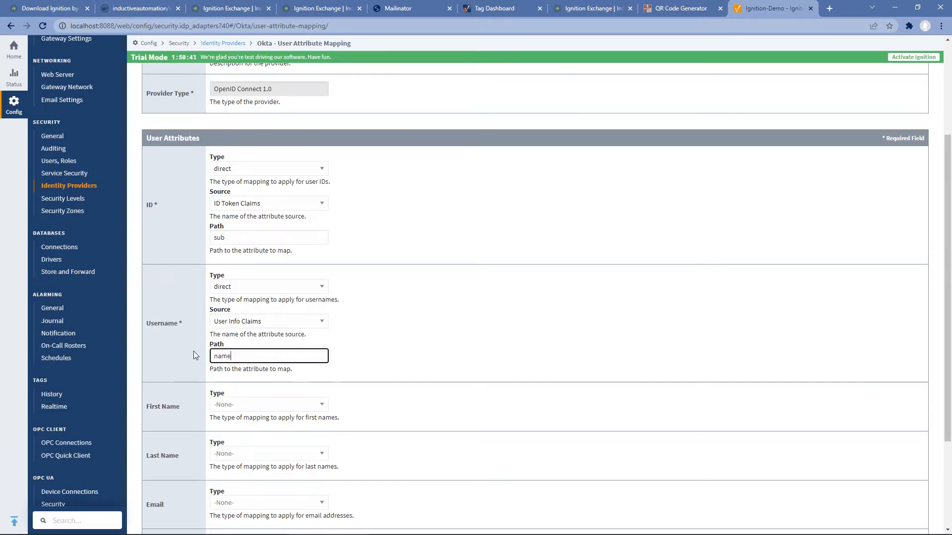
{"action": "key", "text": "Tab"}
{"action": "scroll", "coordinate": [380, 425], "scroll_direction": "down", "scroll_amount": 3}
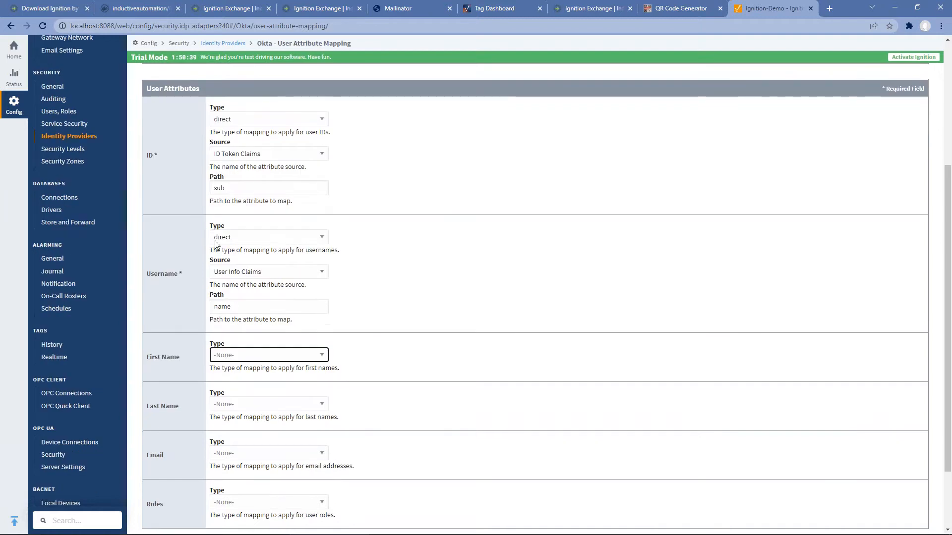
{"action": "left_click", "coordinate": [895, 469]}
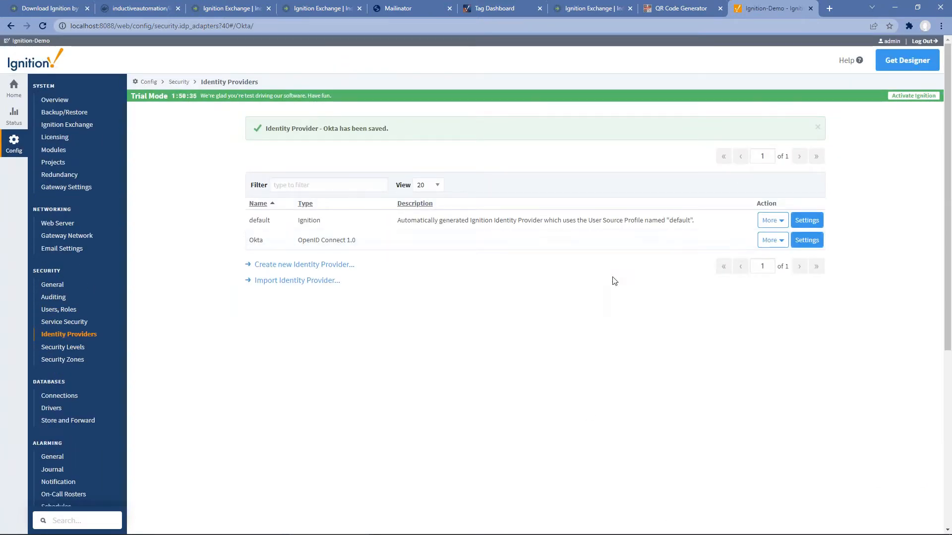
Step: Go to the Designer download page
{"action": "left_click", "coordinate": [767, 244]}
{"action": "left_click", "coordinate": [692, 329]}
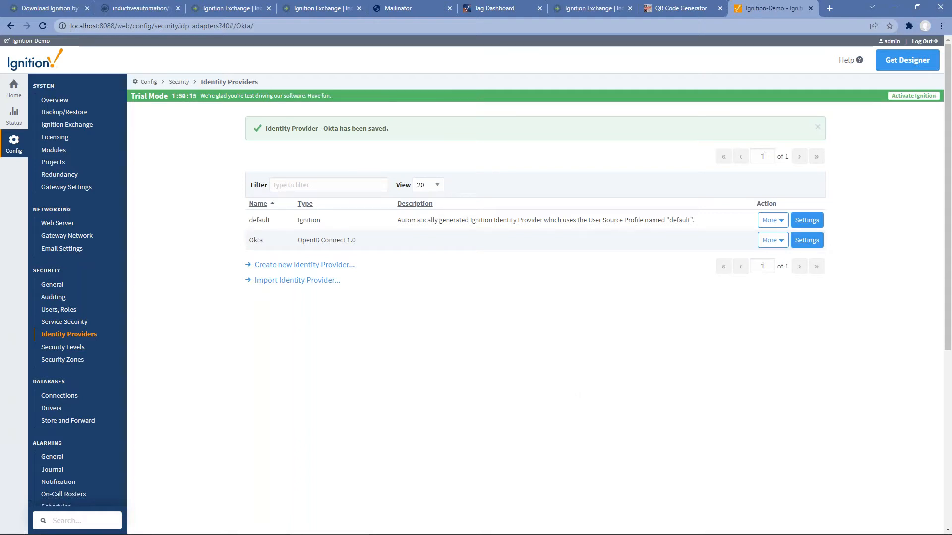
{"action": "left_click", "coordinate": [910, 63]}
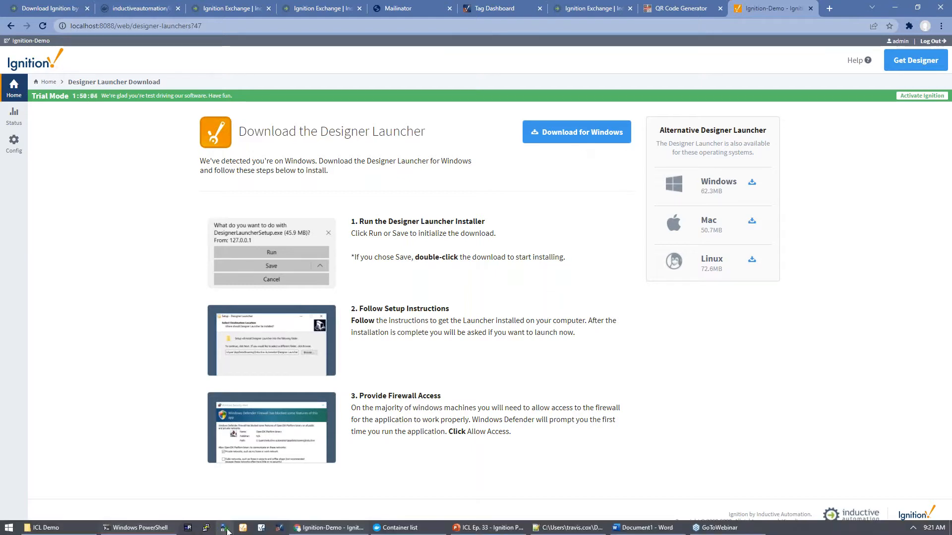
Step: Launch the Designer Launcher and open the Local Ignition designer
{"action": "left_click", "coordinate": [243, 530]}
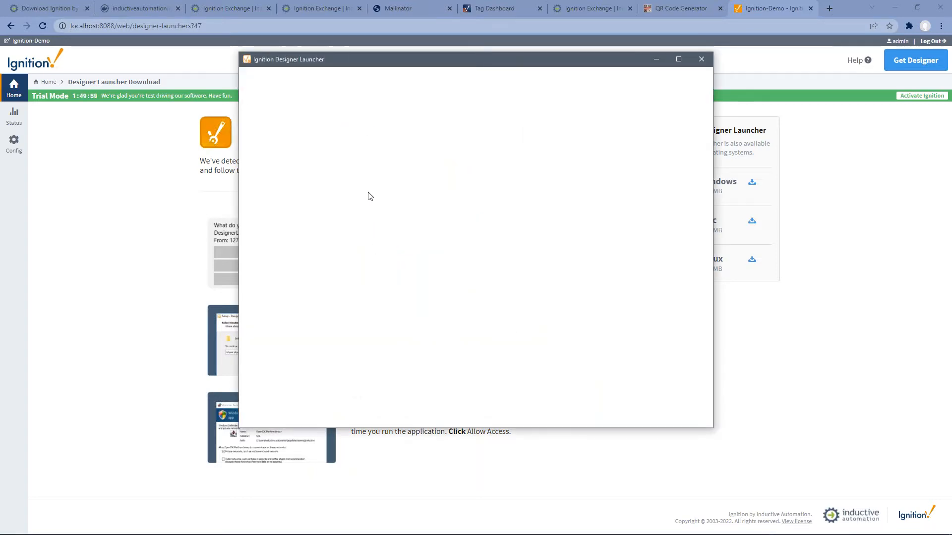
{"action": "left_click", "coordinate": [322, 141]}
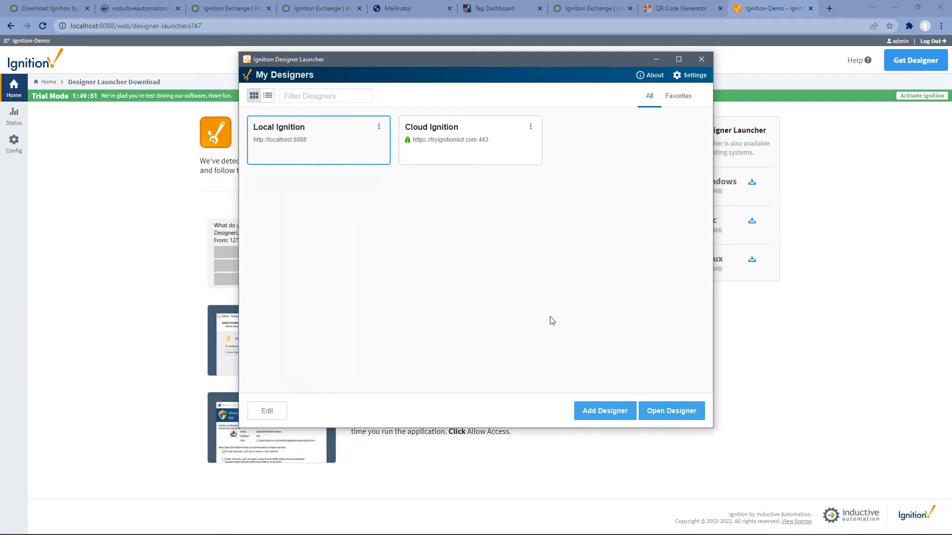
{"action": "left_click", "coordinate": [669, 411]}
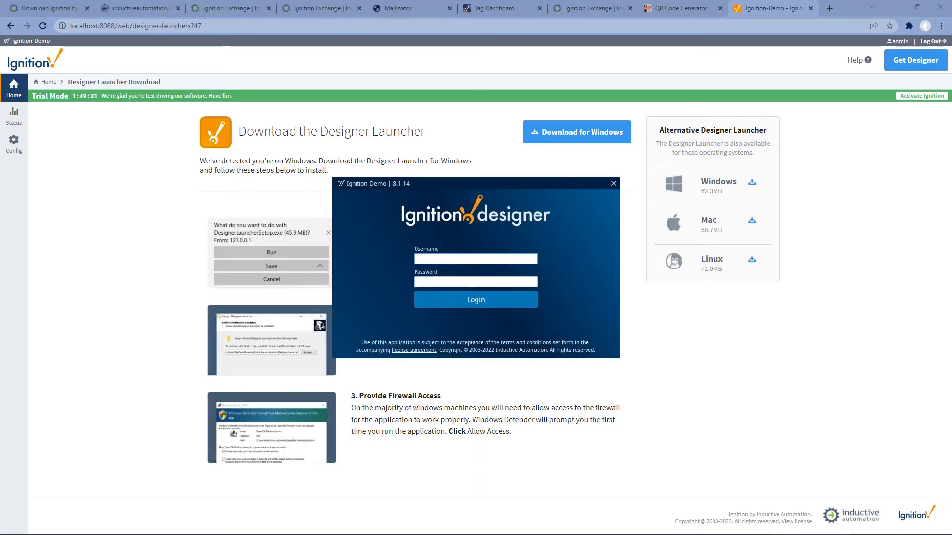
Step: Log in to the Designer with the administrator username and password
{"action": "type", "text": "admin"}
{"action": "key", "text": "Tab"}
{"action": "type", "text": "********"}
{"action": "key", "text": "Return"}
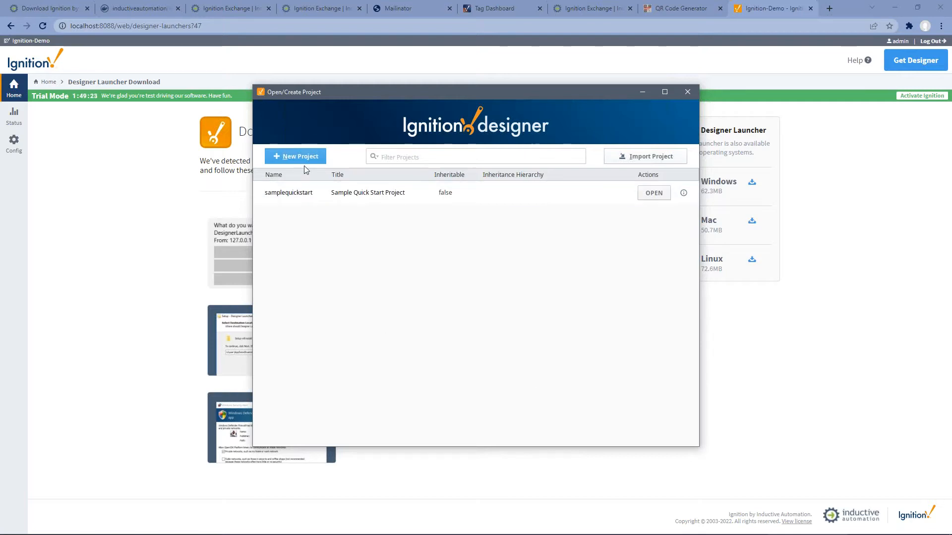
{"action": "left_click", "coordinate": [295, 156]}
Step: Name the new project 'Demo' and give it the title 'Demo'
{"action": "left_click", "coordinate": [457, 200]}
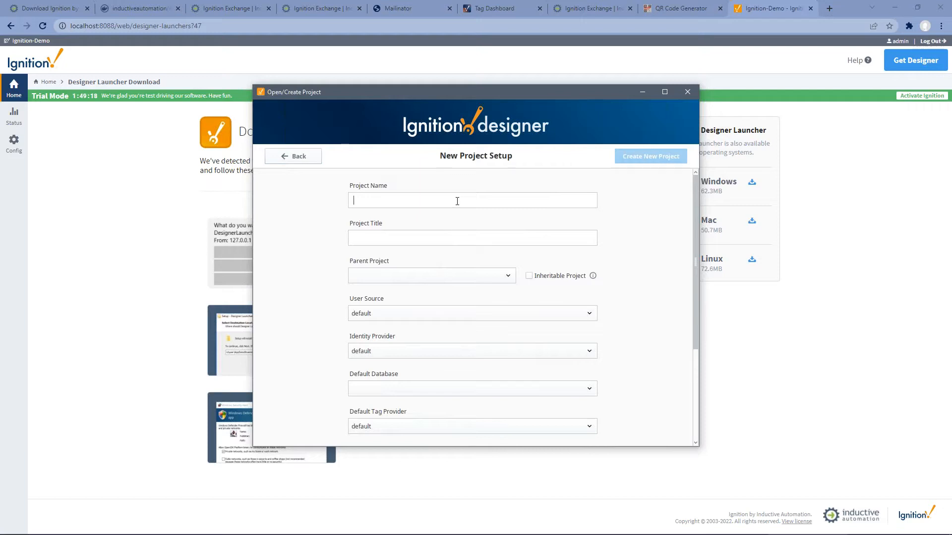
{"action": "type", "text": "Demo"}
{"action": "key", "text": "Tab"}
{"action": "type", "text": "DEm"}
{"action": "key", "text": "BackSpace"}
{"action": "key", "text": "BackSpace"}
{"action": "type", "text": "emo"}
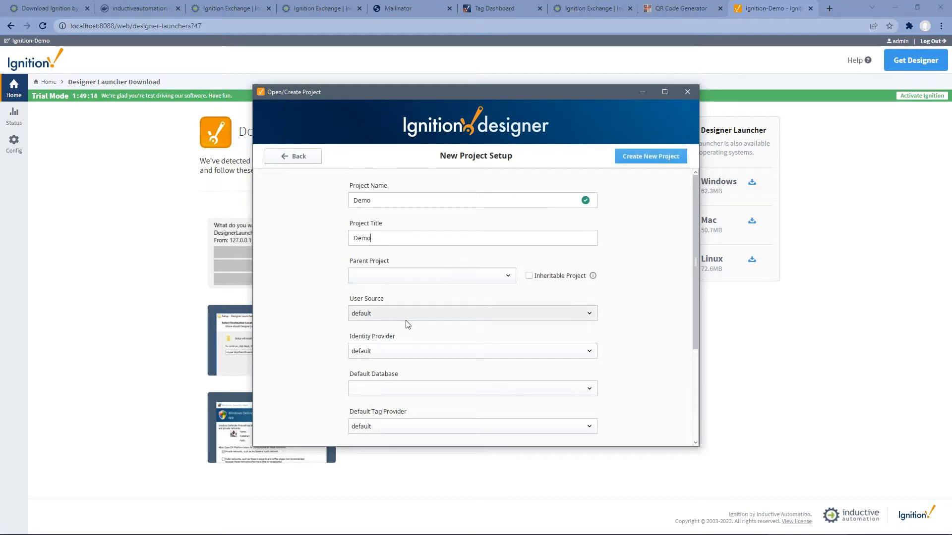
Step: Choose Okta identity, MySQL default database and the Perspective Menu Nav 8.1 template, then create the project
{"action": "left_click", "coordinate": [397, 350]}
{"action": "left_click", "coordinate": [375, 387]}
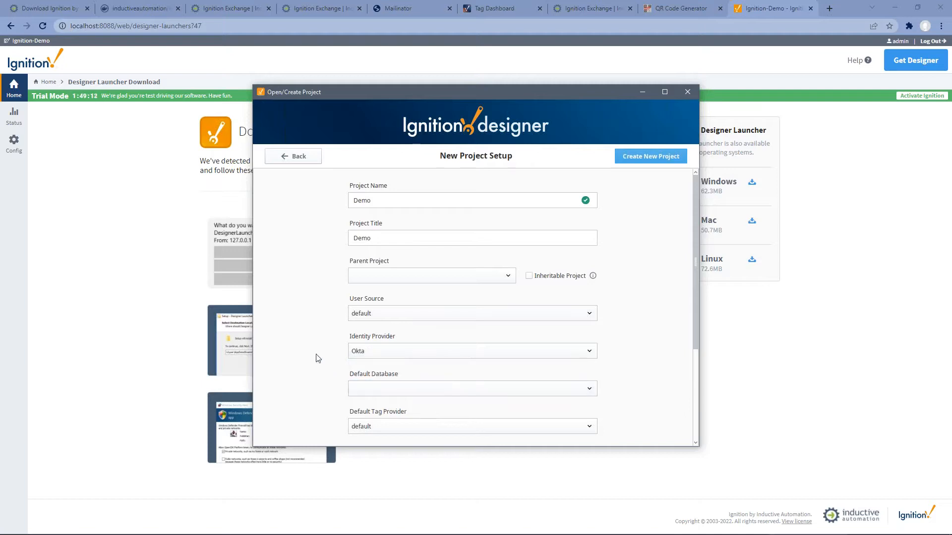
{"action": "scroll", "coordinate": [314, 357], "scroll_direction": "down", "scroll_amount": 1}
{"action": "left_click", "coordinate": [377, 341]}
{"action": "left_click", "coordinate": [367, 363]}
{"action": "scroll", "coordinate": [322, 365], "scroll_direction": "down", "scroll_amount": 2}
{"action": "left_click", "coordinate": [393, 320]}
{"action": "left_click", "coordinate": [424, 350]}
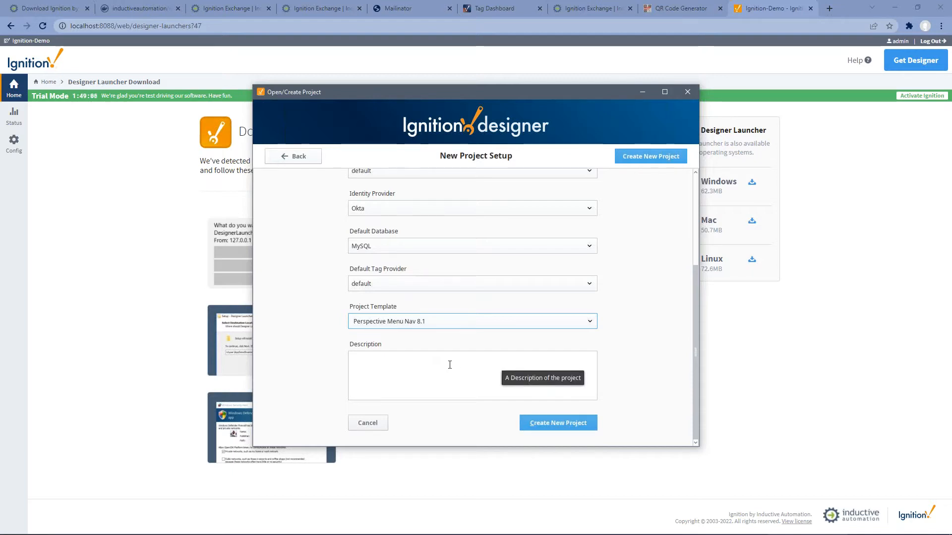
{"action": "left_click", "coordinate": [563, 429]}
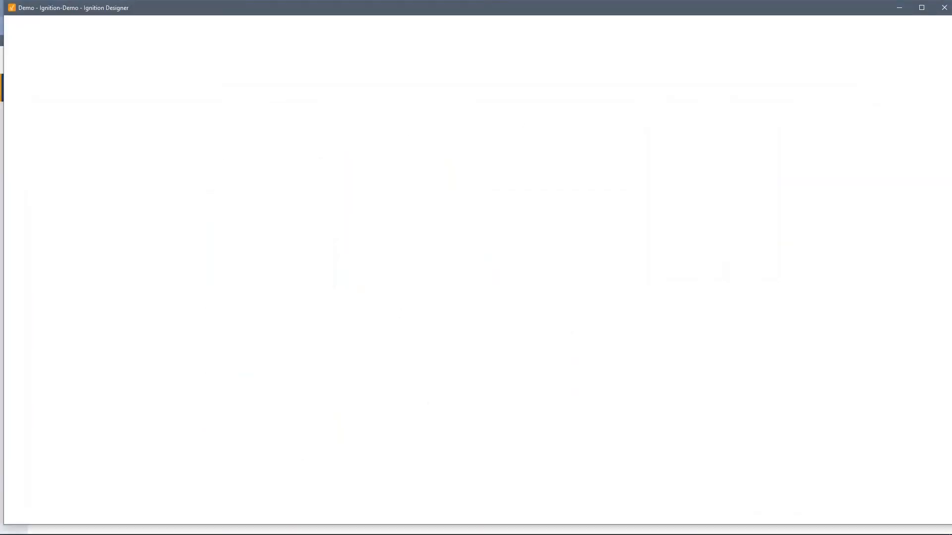
Step: Maximise the Designer, set the Menu dock's content behaviour to cover, and save
{"action": "left_click_drag", "start_coordinate": [375, 7], "coordinate": [373, 9]}
{"action": "double_click", "coordinate": [373, 9]}
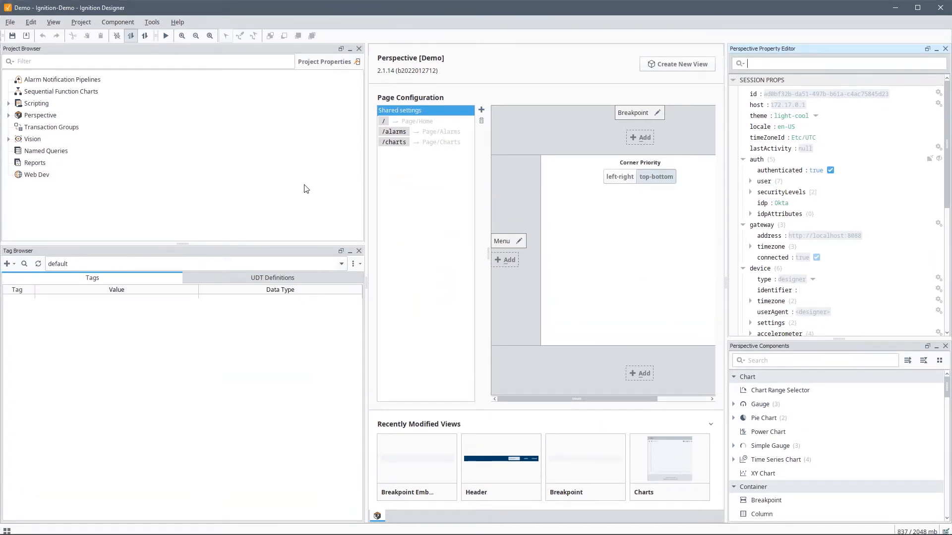
{"action": "left_click", "coordinate": [518, 241]}
{"action": "left_click", "coordinate": [533, 343]}
{"action": "left_click", "coordinate": [521, 365]}
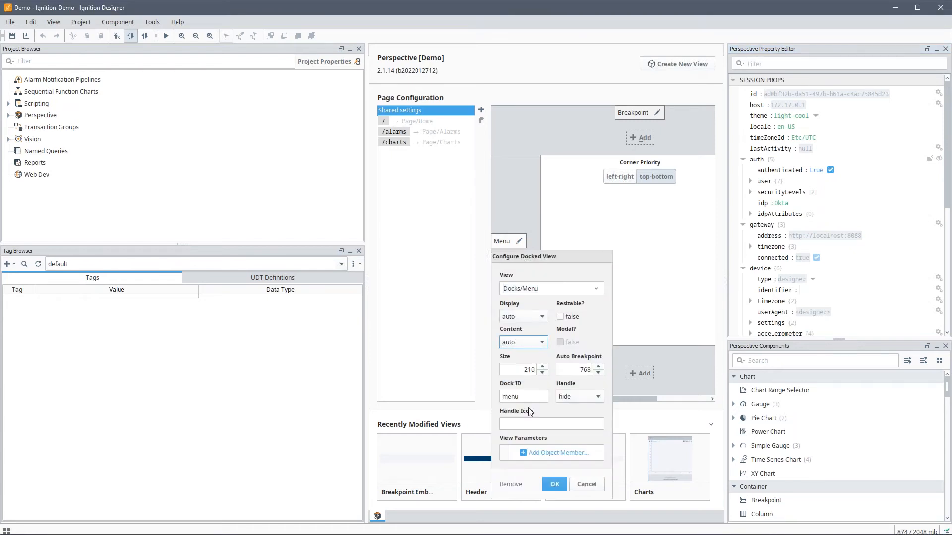
{"action": "left_click", "coordinate": [555, 484]}
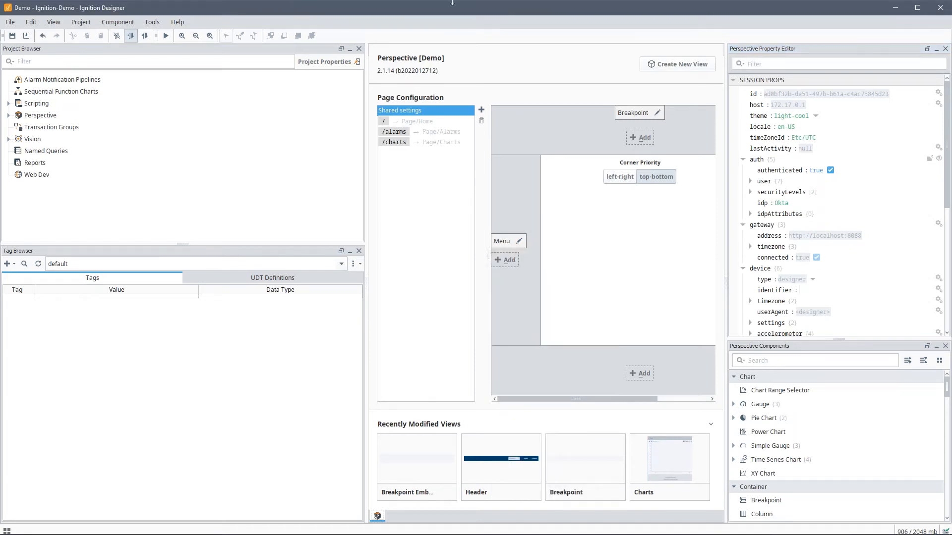
{"action": "key", "text": "ctrl+s"}
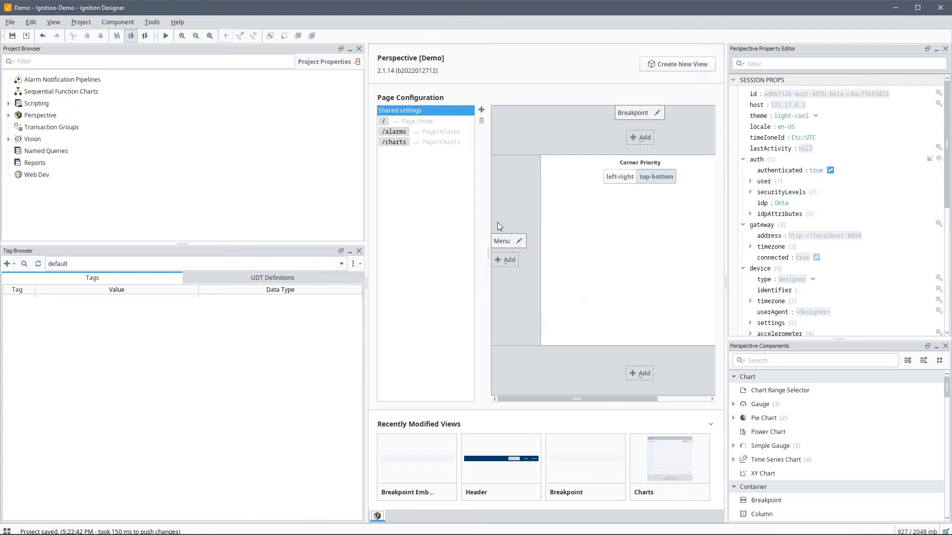
Step: Open the Alarms page view, inspect its alarm status table, and save the project
{"action": "left_click", "coordinate": [8, 115]}
{"action": "left_click", "coordinate": [17, 150]}
{"action": "left_click", "coordinate": [24, 199]}
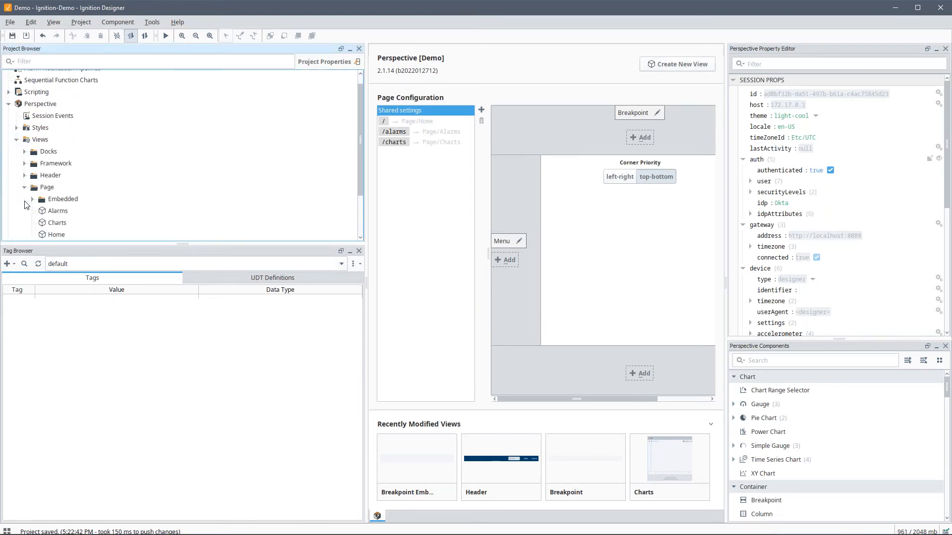
{"action": "double_click", "coordinate": [57, 211]}
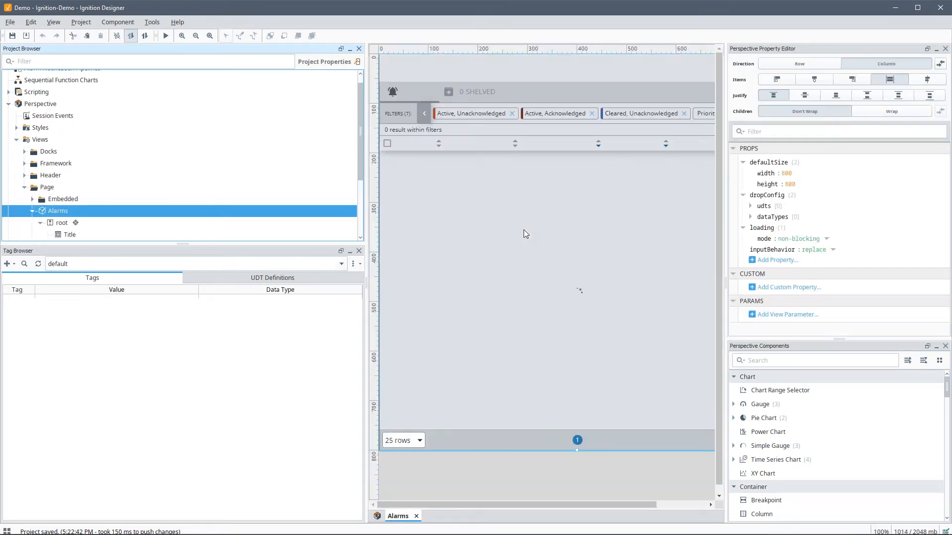
{"action": "left_click", "coordinate": [525, 233]}
{"action": "scroll", "coordinate": [813, 247], "scroll_direction": "down", "scroll_amount": 5}
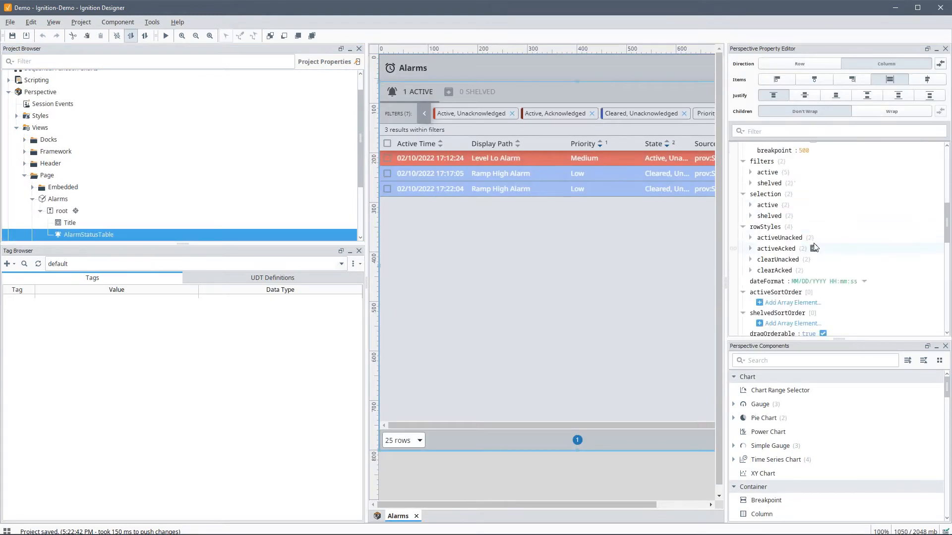
{"action": "scroll", "coordinate": [814, 247], "scroll_direction": "up", "scroll_amount": 2}
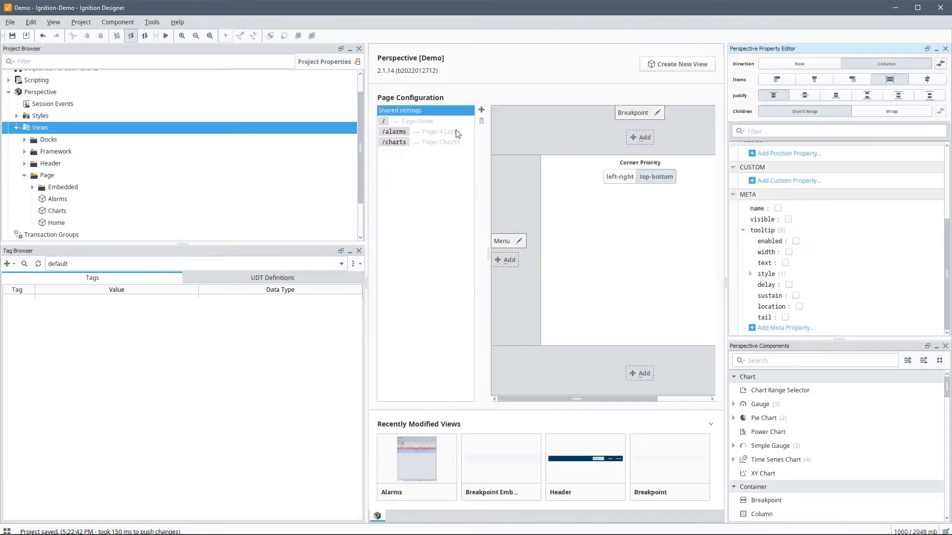
{"action": "key", "text": "ctrl+s"}
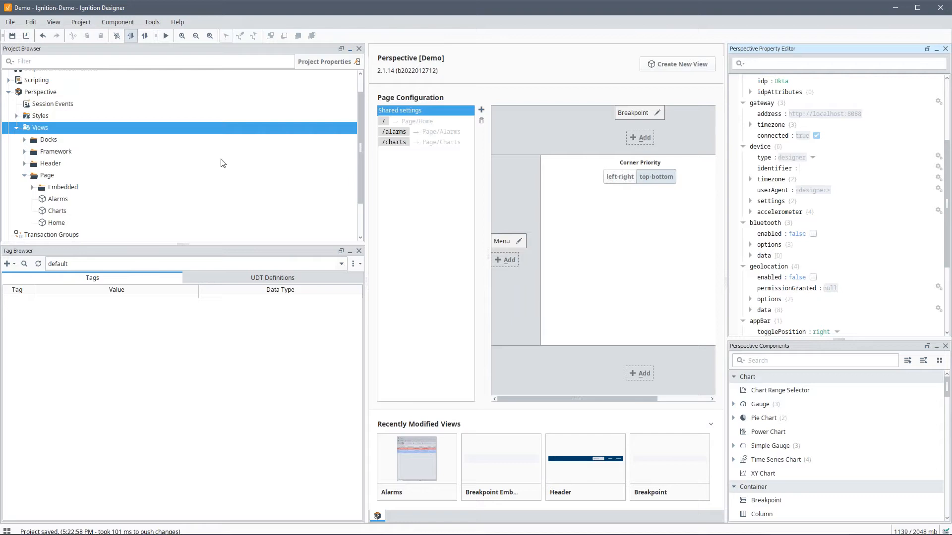
Step: Launch a Perspective session of the Demo project
{"action": "scroll", "coordinate": [73, 200], "scroll_direction": "up", "scroll_amount": 2}
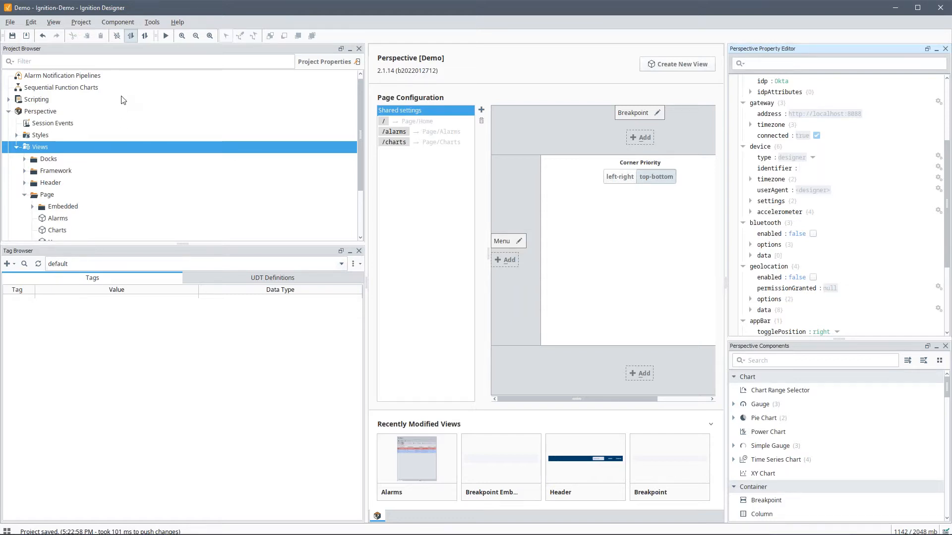
{"action": "left_click", "coordinate": [159, 20]}
{"action": "mouse_move", "coordinate": [216, 121]}
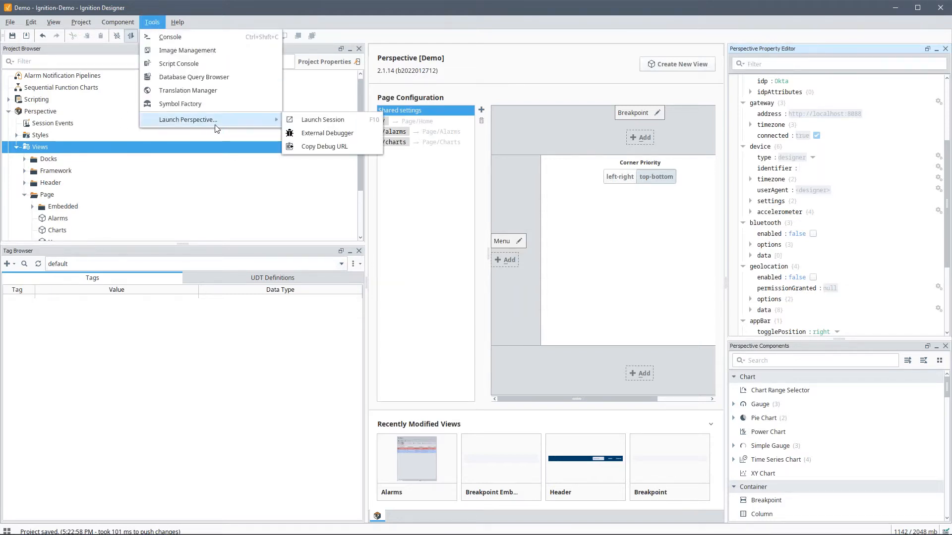
{"action": "left_click", "coordinate": [306, 120]}
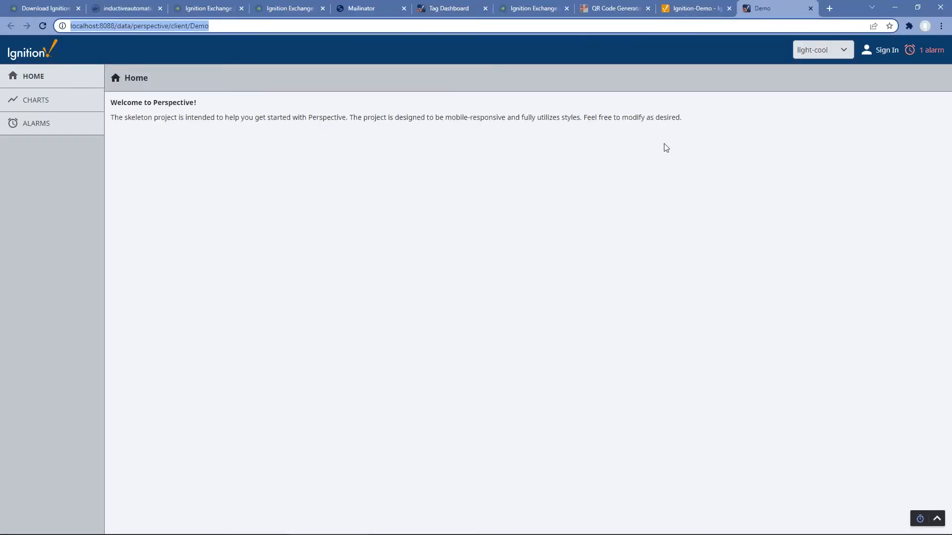
{"action": "left_click", "coordinate": [36, 99]}
{"action": "left_click", "coordinate": [40, 130]}
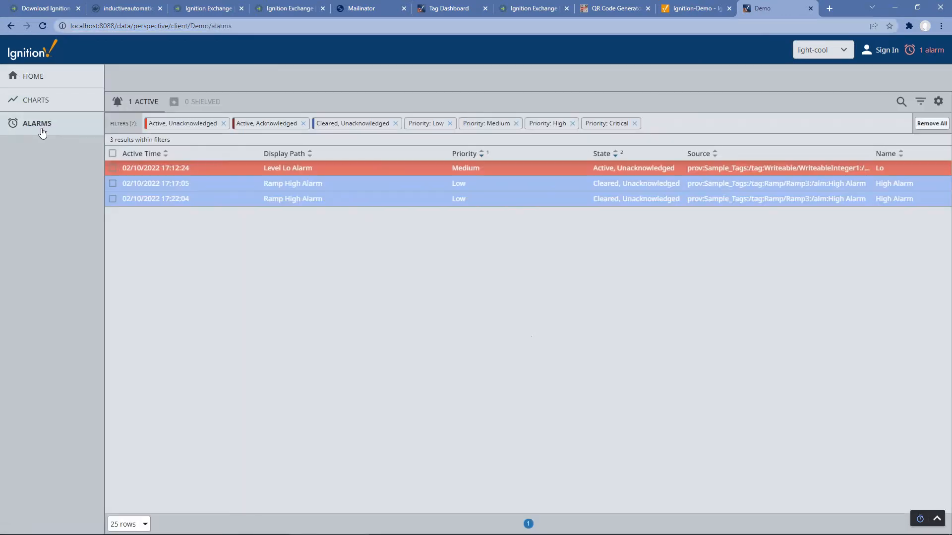
{"action": "left_click", "coordinate": [40, 101]}
{"action": "left_click", "coordinate": [44, 79]}
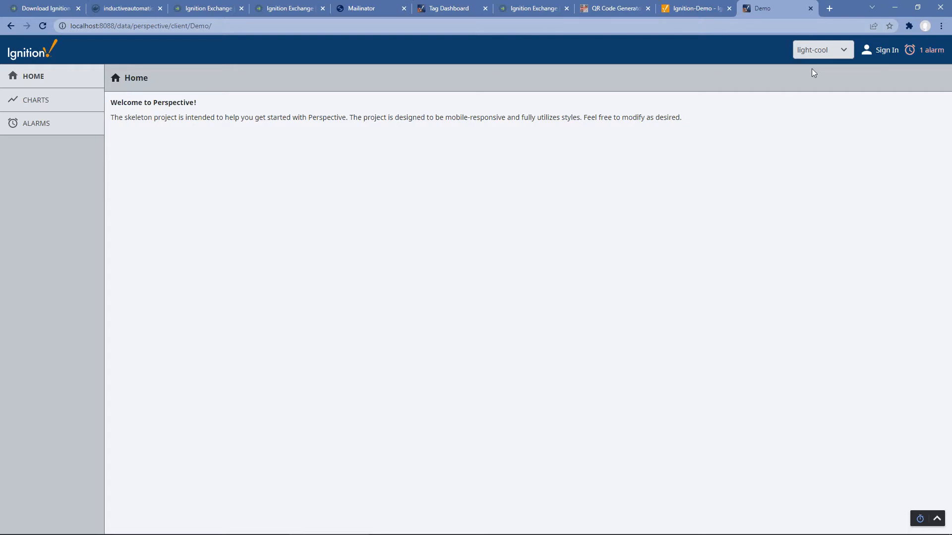
{"action": "left_click", "coordinate": [809, 9]}
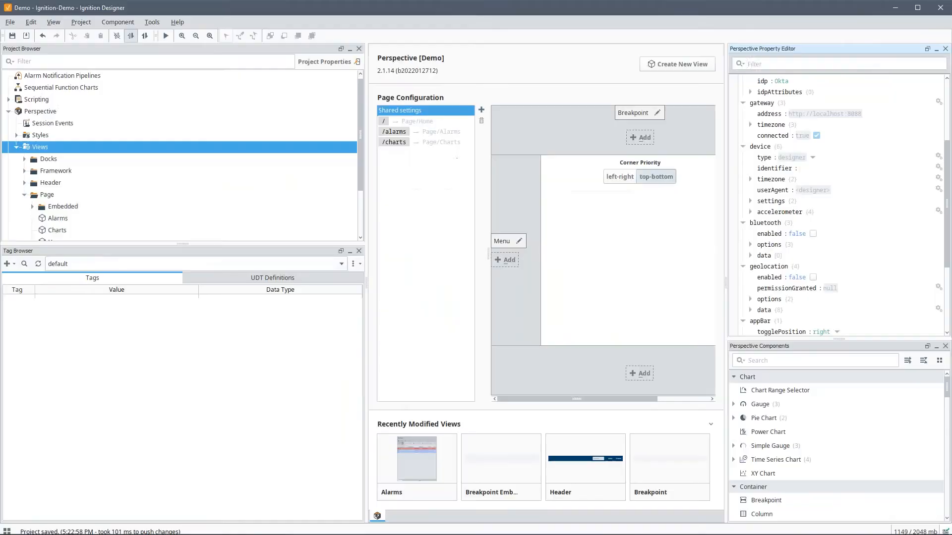
Step: In Project Properties, set Perspective permissions to Authenticated instead of Public
{"action": "left_click", "coordinate": [82, 22]}
{"action": "left_click", "coordinate": [121, 79]}
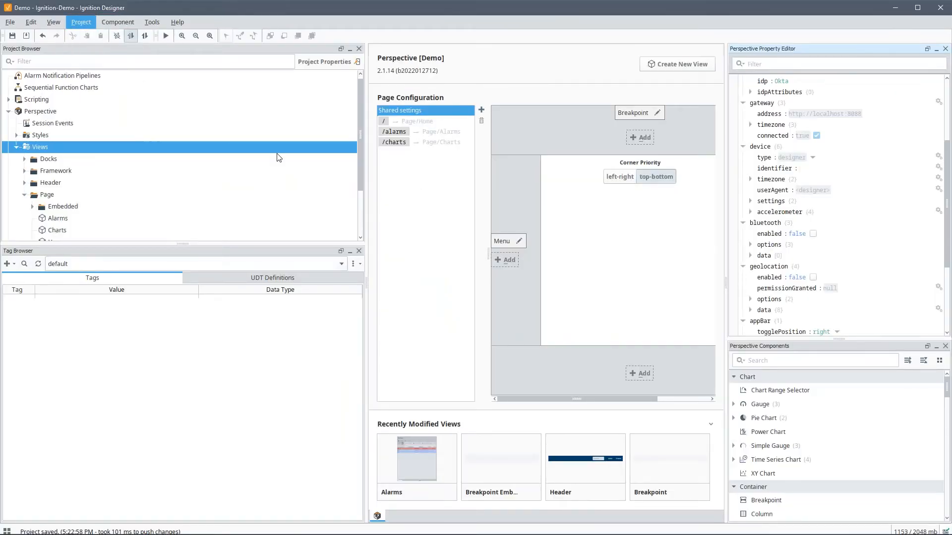
{"action": "left_click", "coordinate": [321, 336]}
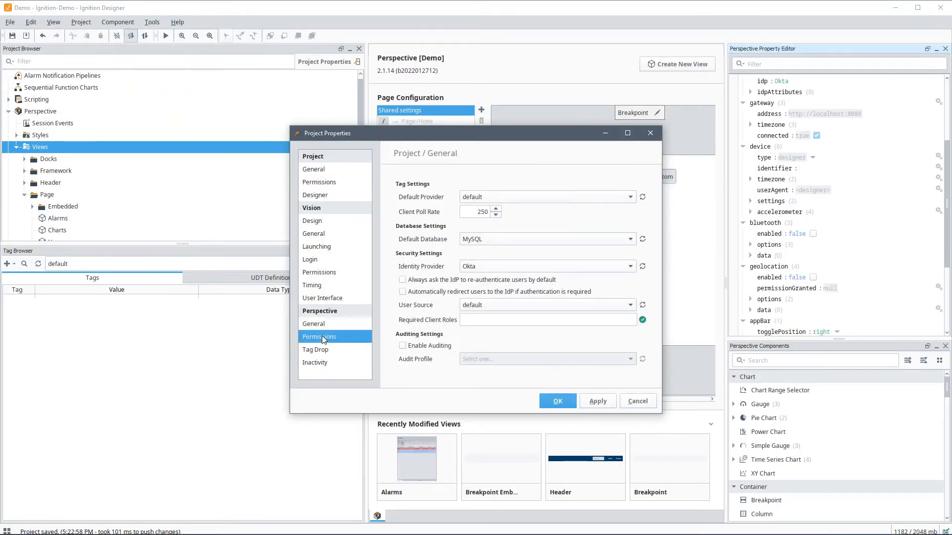
{"action": "left_click", "coordinate": [416, 214]}
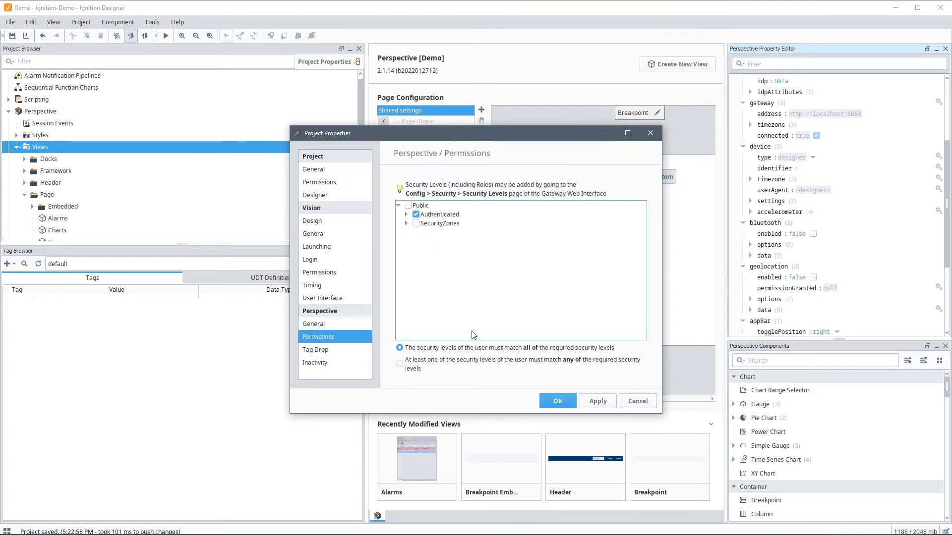
{"action": "left_click", "coordinate": [557, 402]}
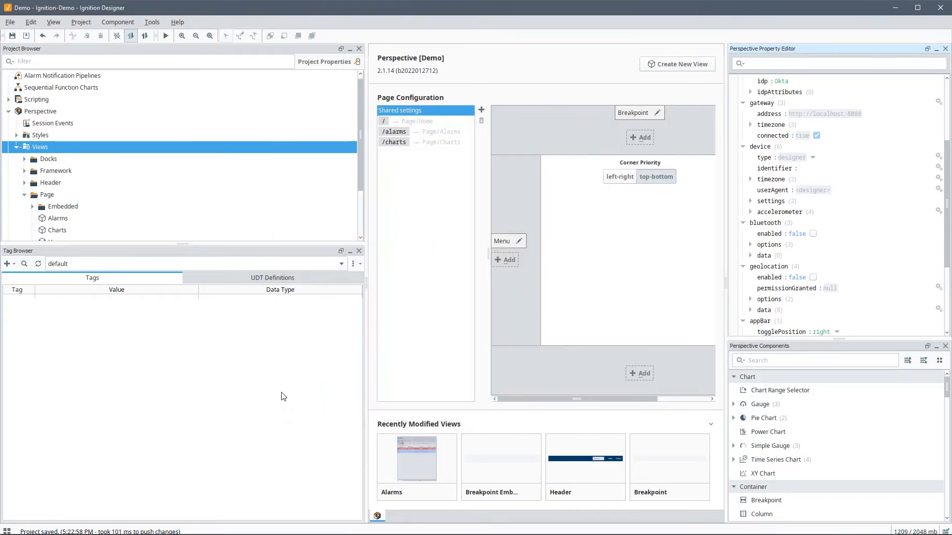
Step: Launch the Demo session, log in with an Okta Verify push, and return to the Designer
{"action": "left_click", "coordinate": [151, 22]}
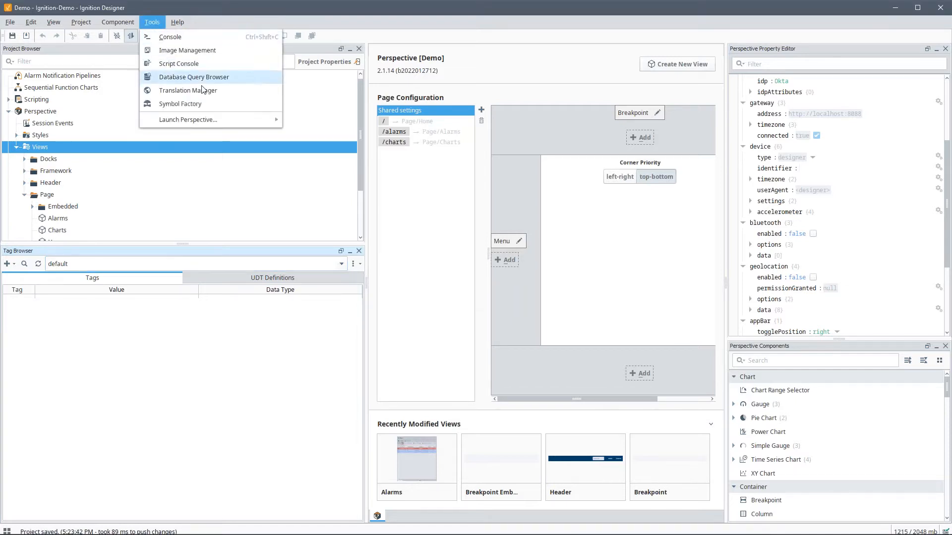
{"action": "mouse_move", "coordinate": [239, 120]}
{"action": "left_click", "coordinate": [306, 121]}
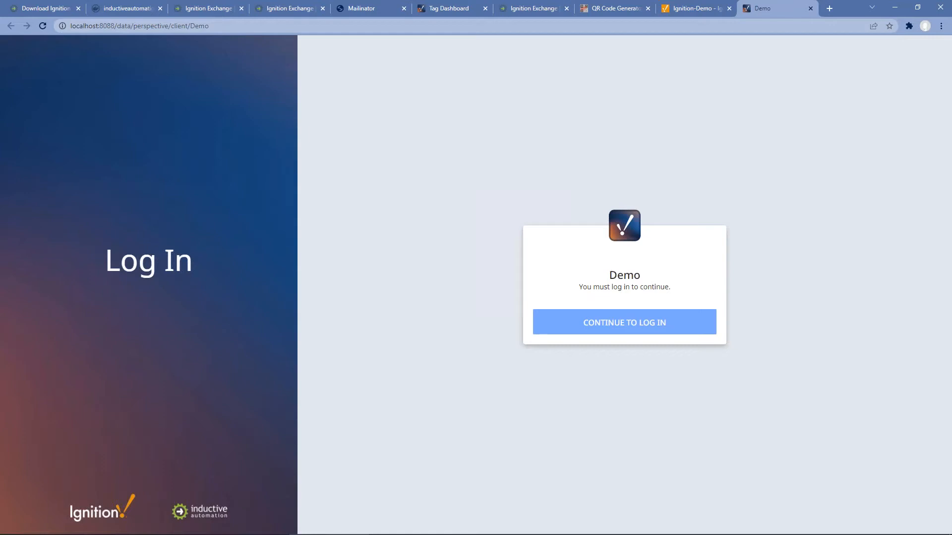
{"action": "left_click", "coordinate": [585, 323]}
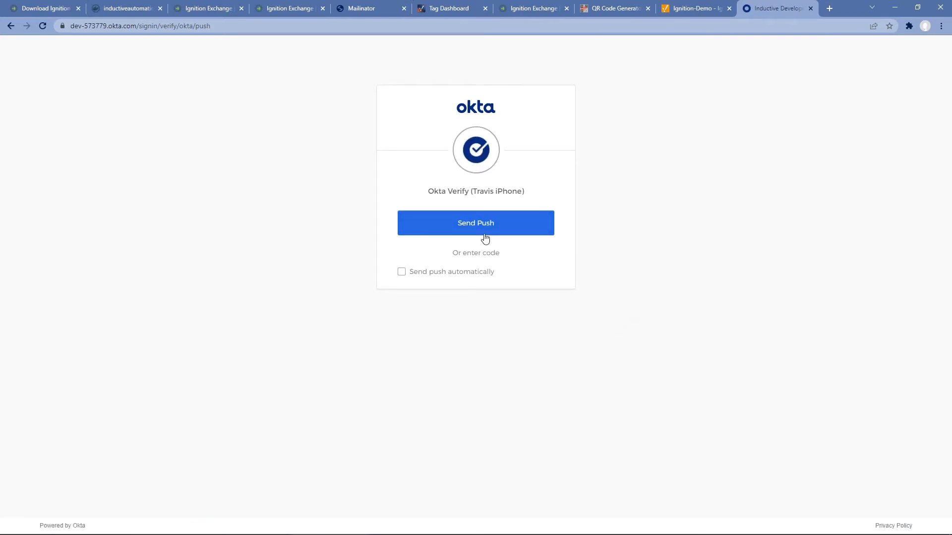
{"action": "left_click", "coordinate": [492, 230]}
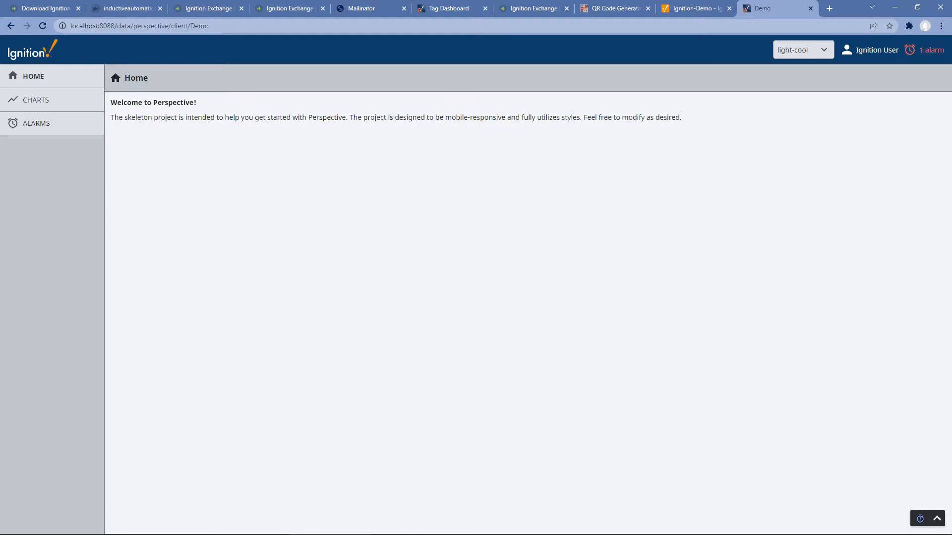
{"action": "key", "text": "alt+Tab"}
{"action": "scroll", "coordinate": [144, 215], "scroll_direction": "down", "scroll_amount": 2}
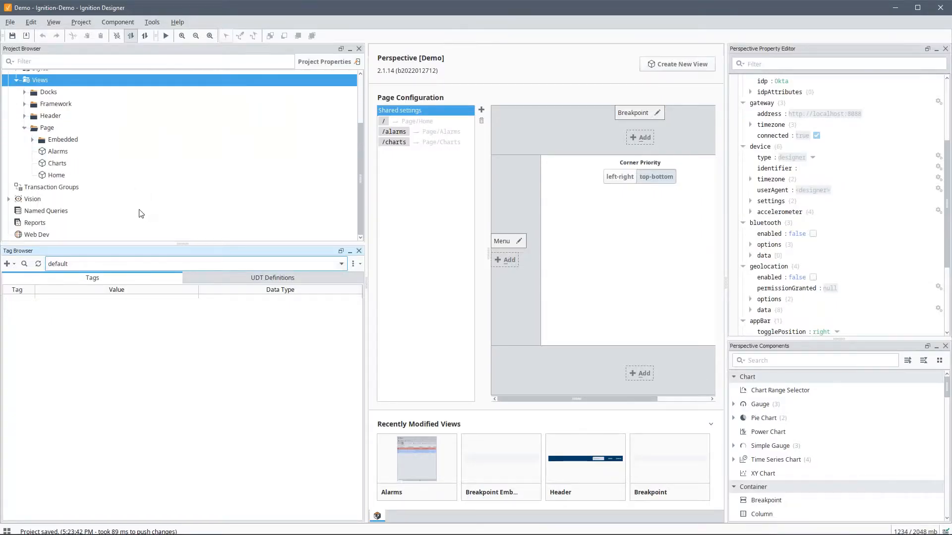
Step: Delete the Description and Spacer_3 components from the Home view and save the project
{"action": "double_click", "coordinate": [58, 176]}
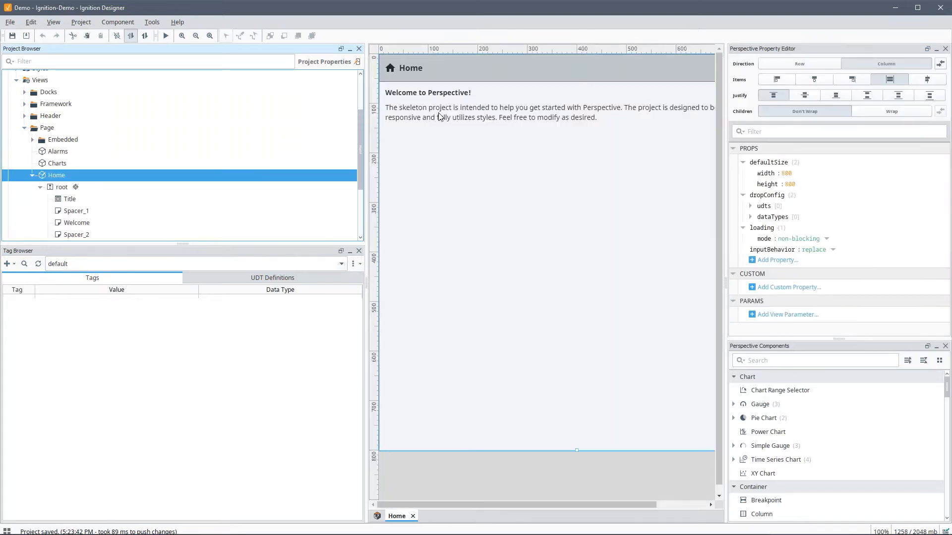
{"action": "left_click", "coordinate": [438, 112]}
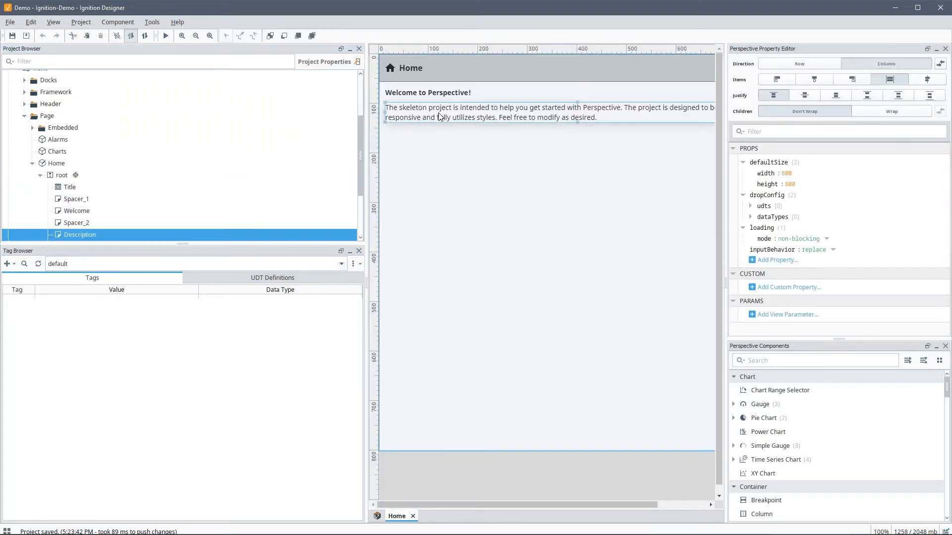
{"action": "scroll", "coordinate": [325, 179], "scroll_direction": "down", "scroll_amount": 1}
{"action": "left_click", "coordinate": [76, 218], "text": "ctrl"}
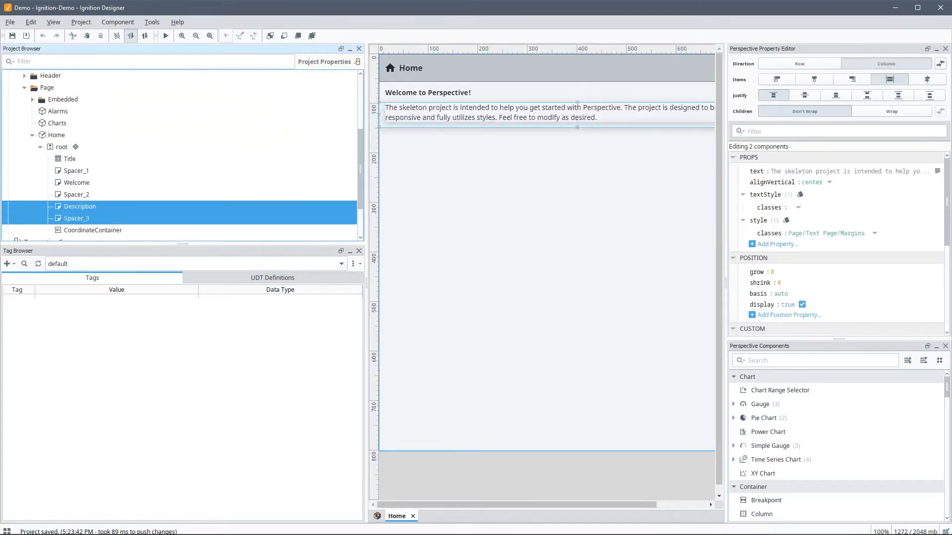
{"action": "key", "text": "Delete"}
{"action": "left_click", "coordinate": [459, 293]}
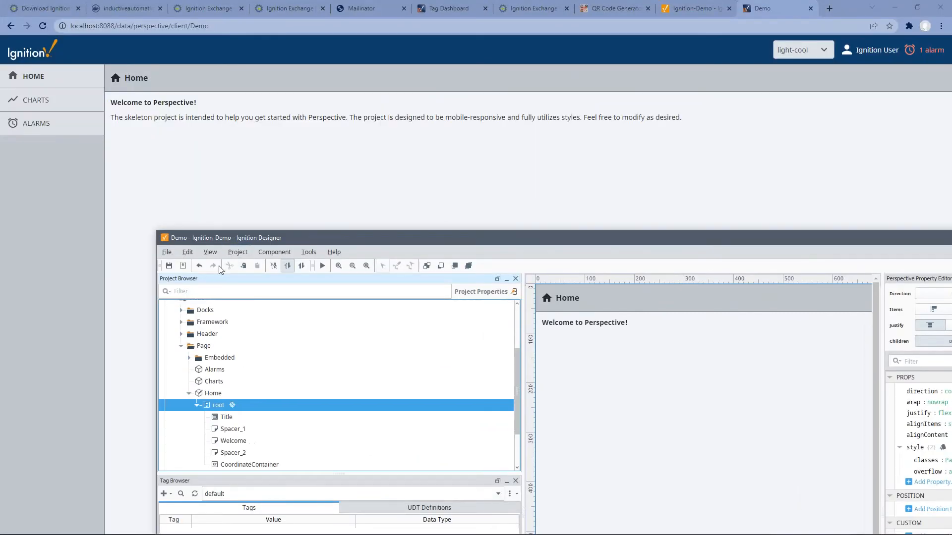
{"action": "left_click", "coordinate": [169, 266]}
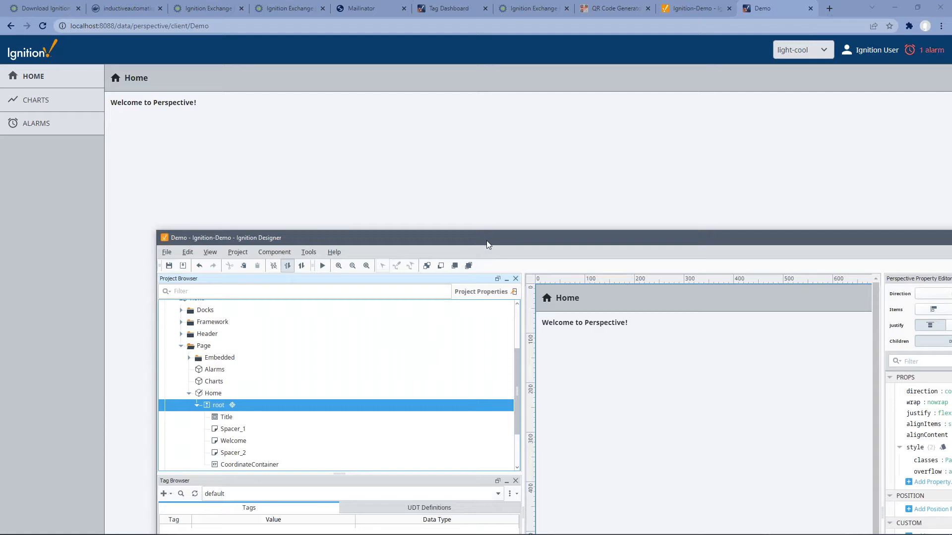
Step: Maximise the Designer and drag the splitter up to enlarge the Tag Browser
{"action": "left_click_drag", "start_coordinate": [491, 242], "coordinate": [331, 2]}
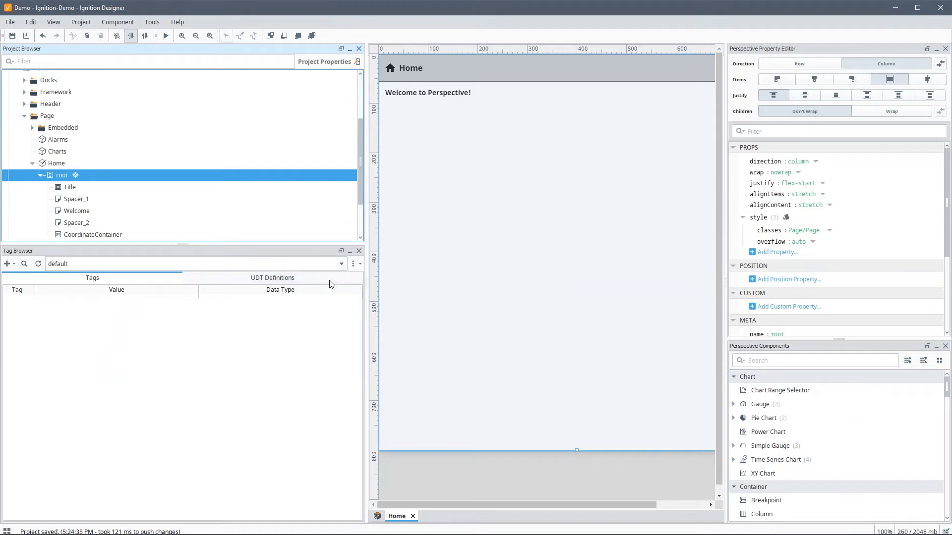
{"action": "left_click_drag", "start_coordinate": [305, 244], "coordinate": [305, 187]}
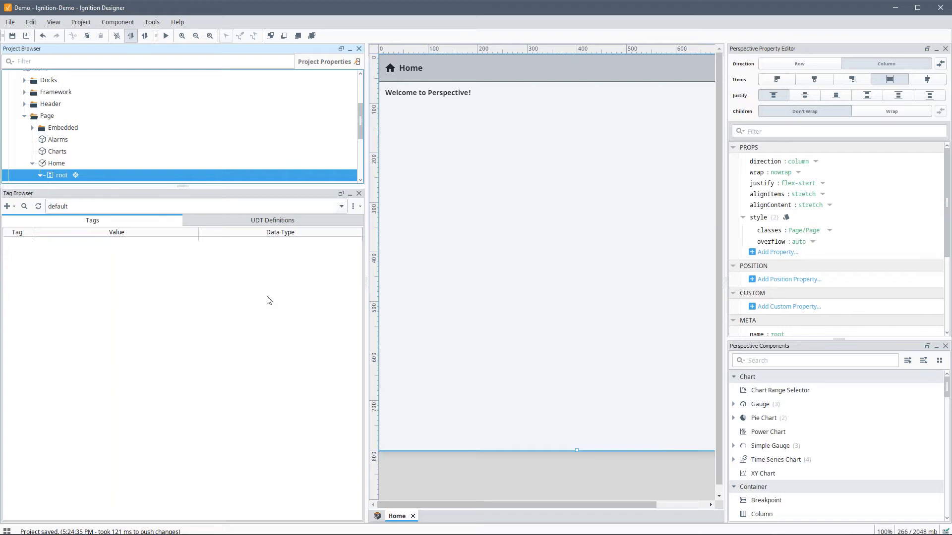
{"action": "left_click", "coordinate": [7, 206]}
Step: Browse the connected devices and add the Dairy Refrigeration folder to the default provider
{"action": "left_click", "coordinate": [28, 221]}
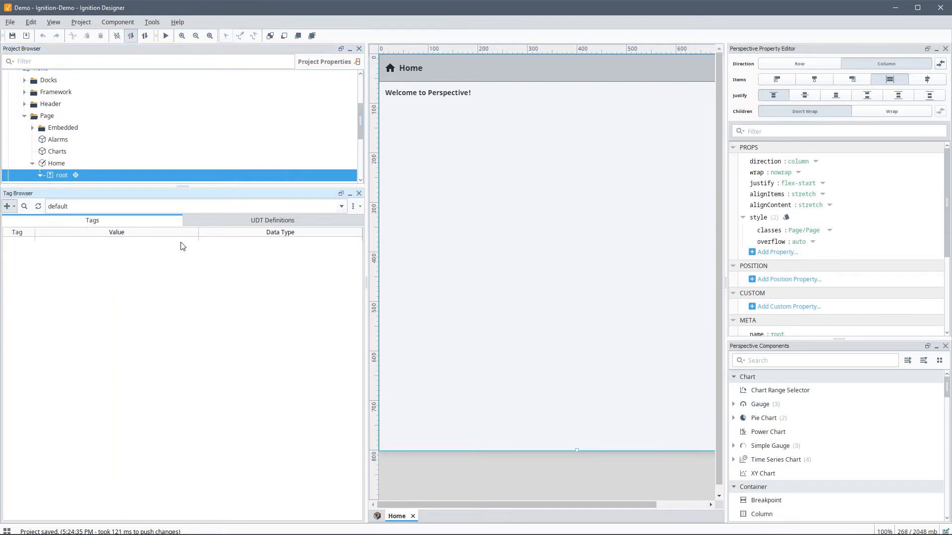
{"action": "left_click", "coordinate": [16, 84]}
{"action": "left_click", "coordinate": [24, 94]}
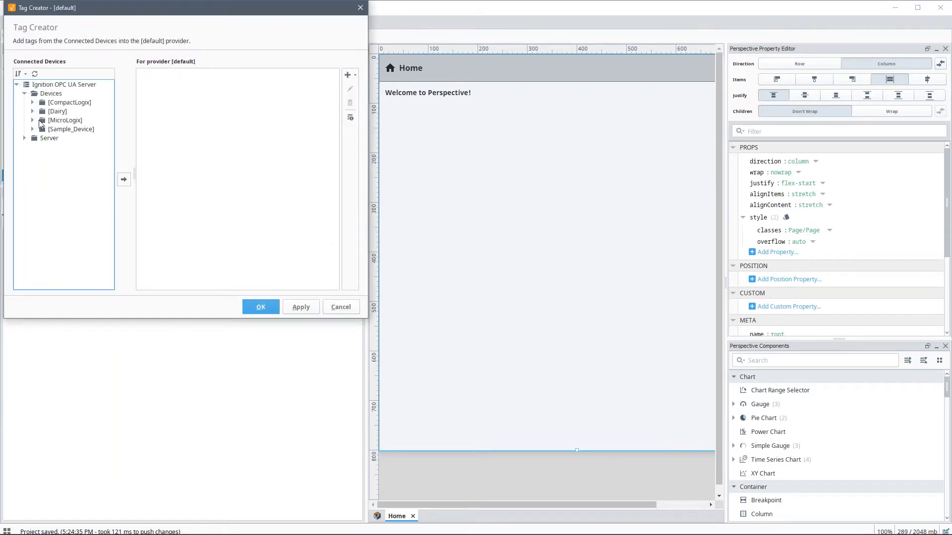
{"action": "left_click", "coordinate": [32, 121]}
{"action": "left_click", "coordinate": [40, 210]}
{"action": "left_click", "coordinate": [40, 210]}
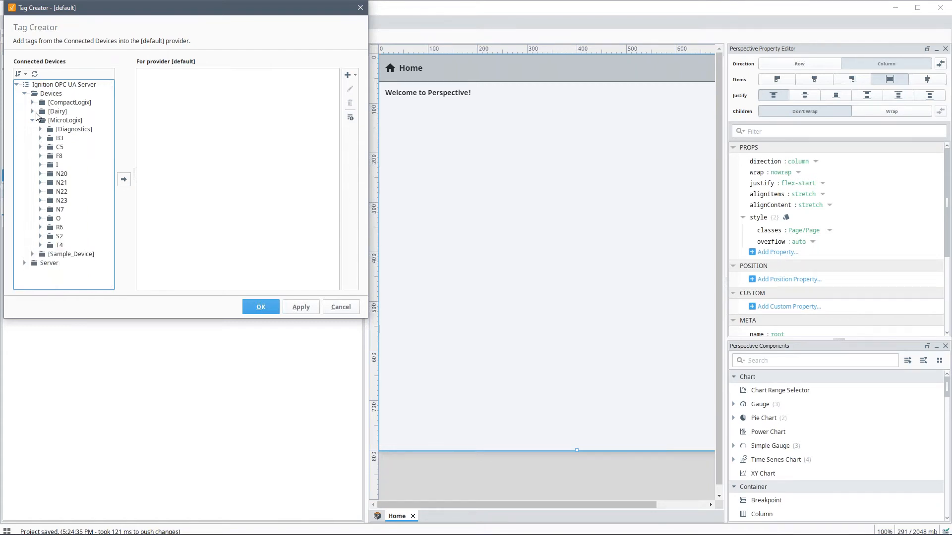
{"action": "left_click", "coordinate": [32, 111]}
{"action": "left_click", "coordinate": [40, 130]}
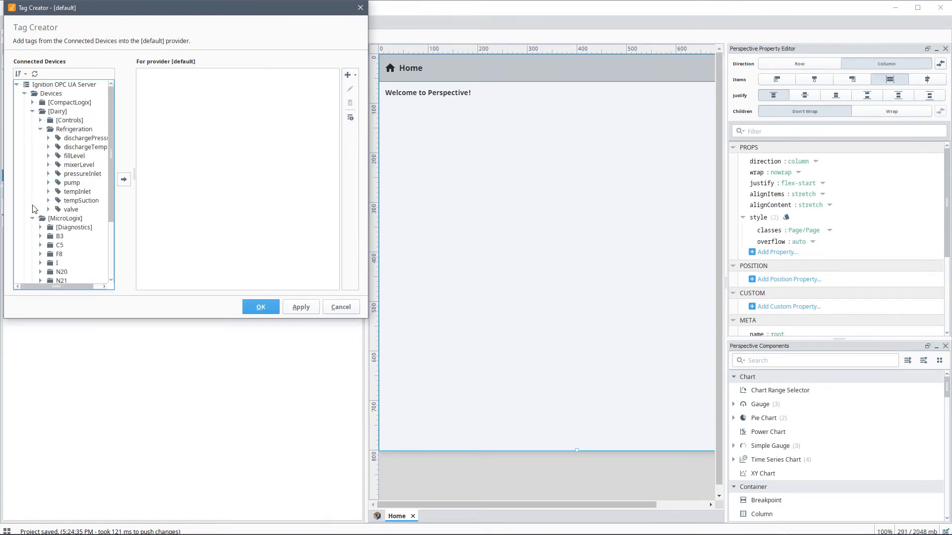
{"action": "left_click", "coordinate": [32, 102]}
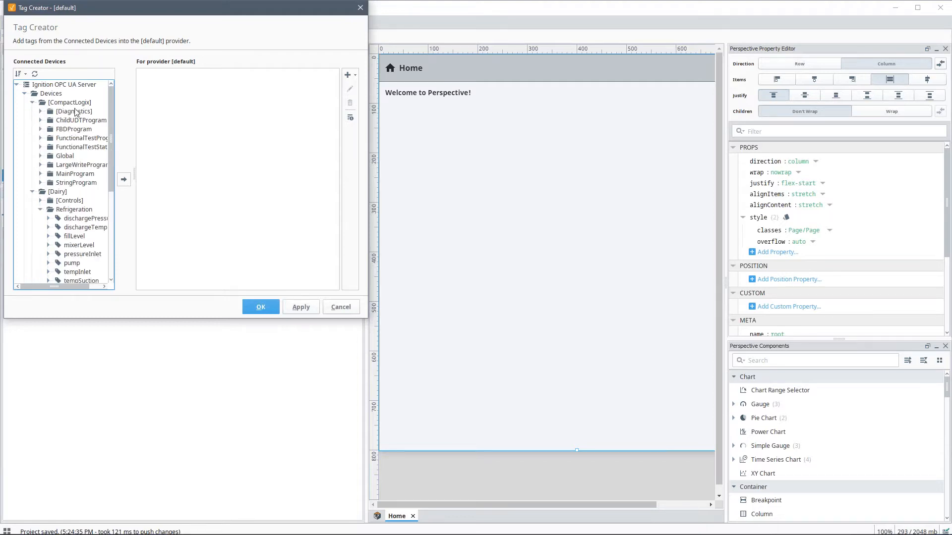
{"action": "left_click", "coordinate": [40, 156]}
{"action": "left_click", "coordinate": [40, 156]}
{"action": "left_click", "coordinate": [32, 103]}
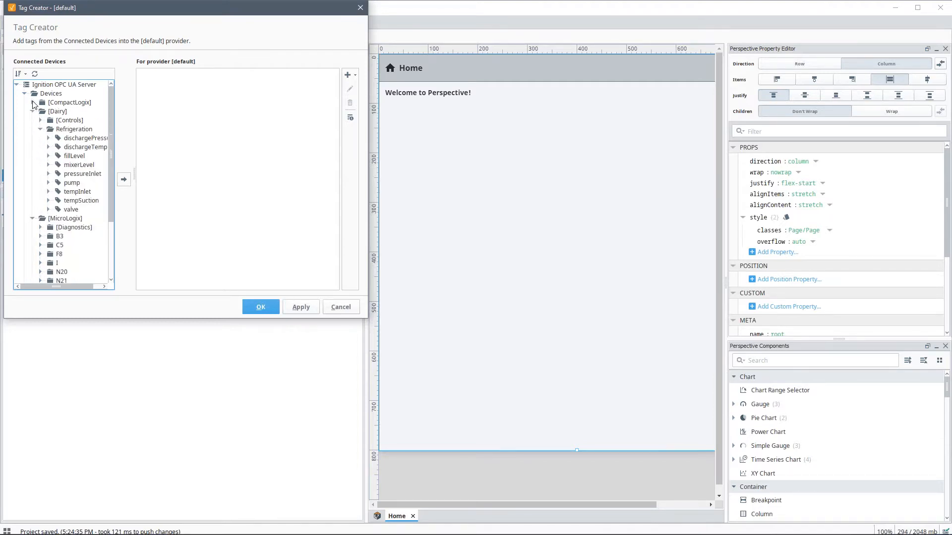
{"action": "left_click", "coordinate": [75, 130]}
{"action": "left_click", "coordinate": [124, 179]}
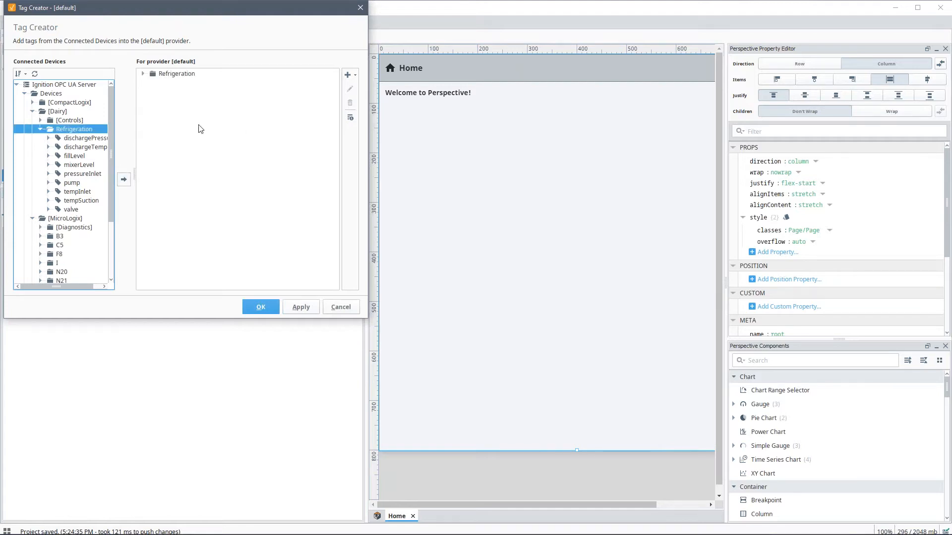
Step: Create a MicroLogix folder and add the MicroLogix F8 and N7 folders into it
{"action": "left_click", "coordinate": [349, 75]}
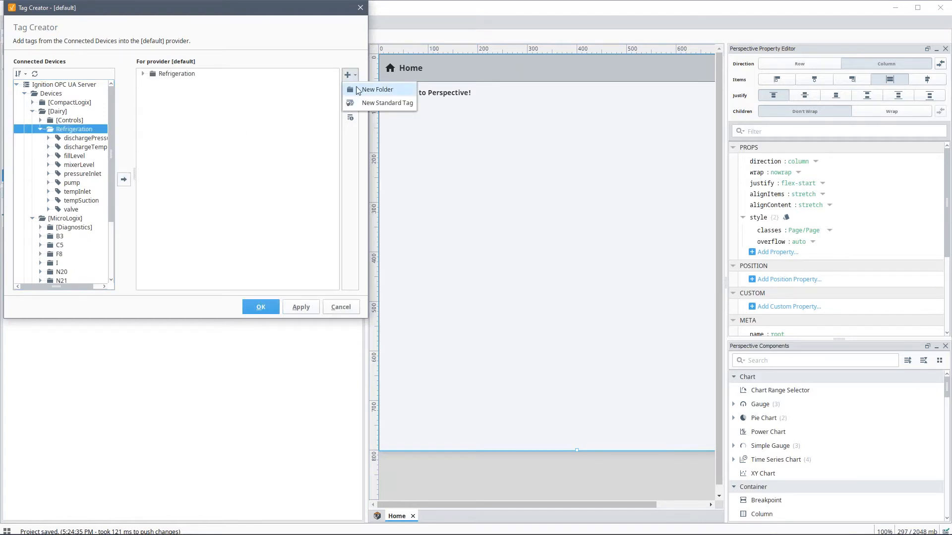
{"action": "left_click", "coordinate": [359, 90]}
{"action": "type", "text": "MicroLogix"}
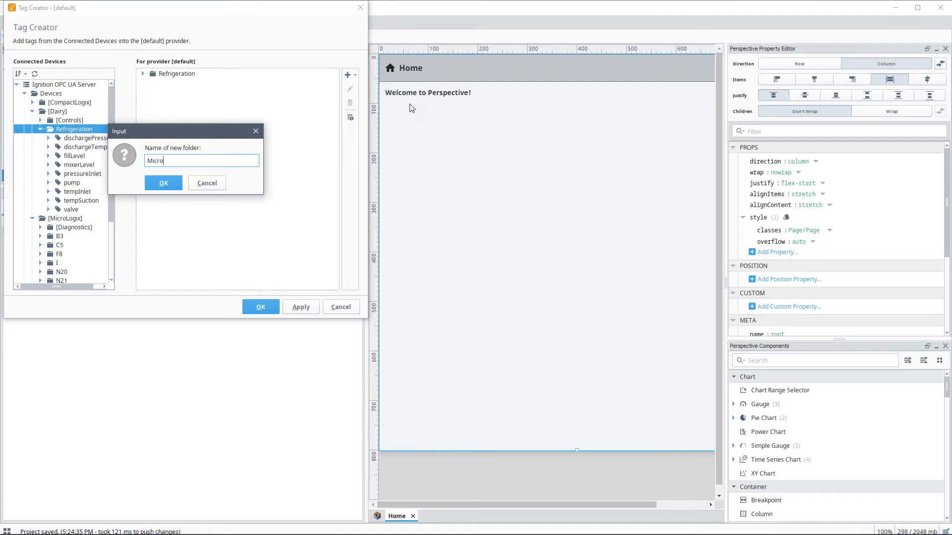
{"action": "key", "text": "Return"}
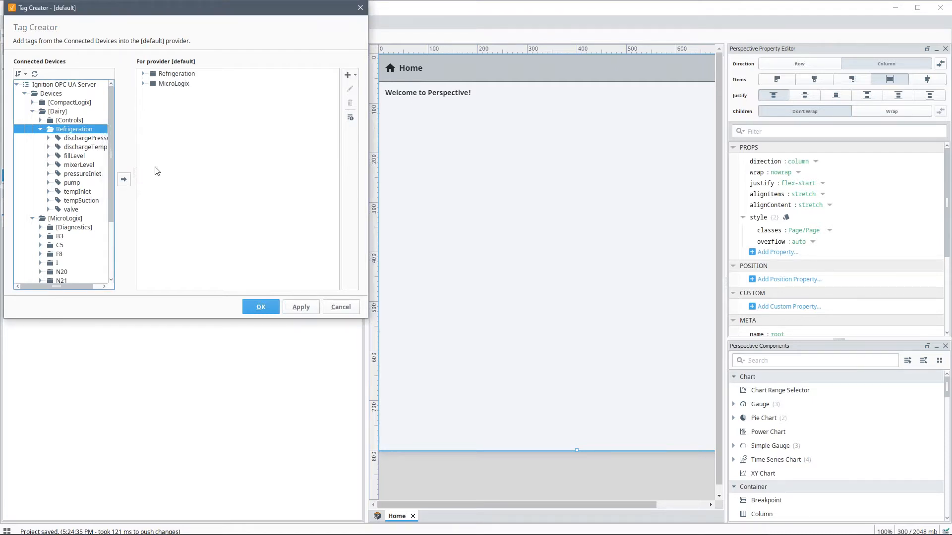
{"action": "scroll", "coordinate": [86, 223], "scroll_direction": "down", "scroll_amount": 1}
{"action": "left_click", "coordinate": [60, 280]}
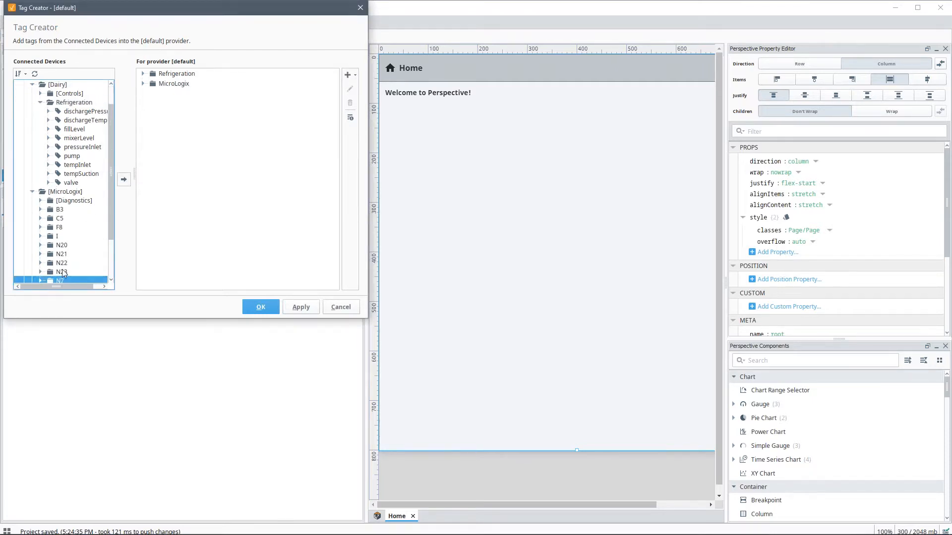
{"action": "left_click", "coordinate": [59, 228], "text": "ctrl"}
{"action": "left_click", "coordinate": [166, 85]}
{"action": "left_click", "coordinate": [129, 180]}
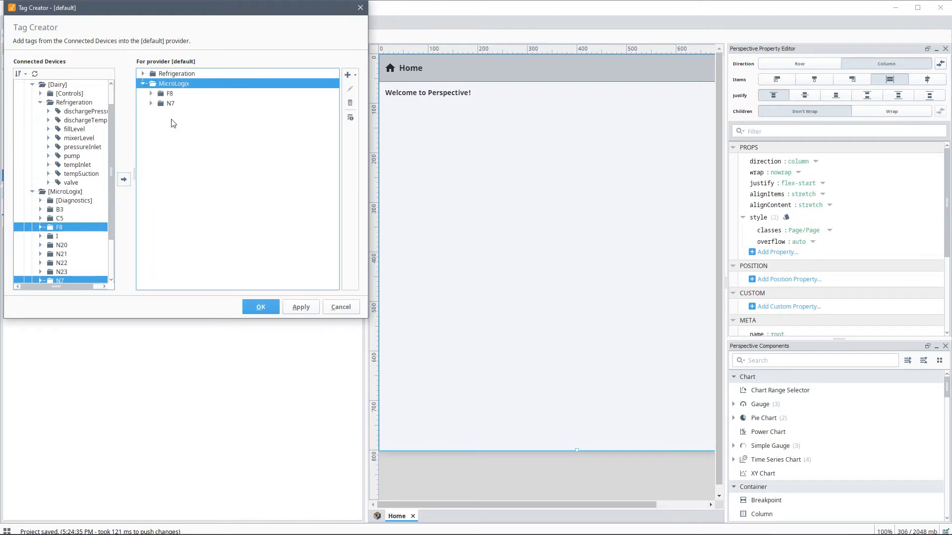
Step: Review the Refrigeration and MicroLogix contents and create the tags
{"action": "left_click", "coordinate": [144, 84]}
{"action": "left_click", "coordinate": [182, 74]}
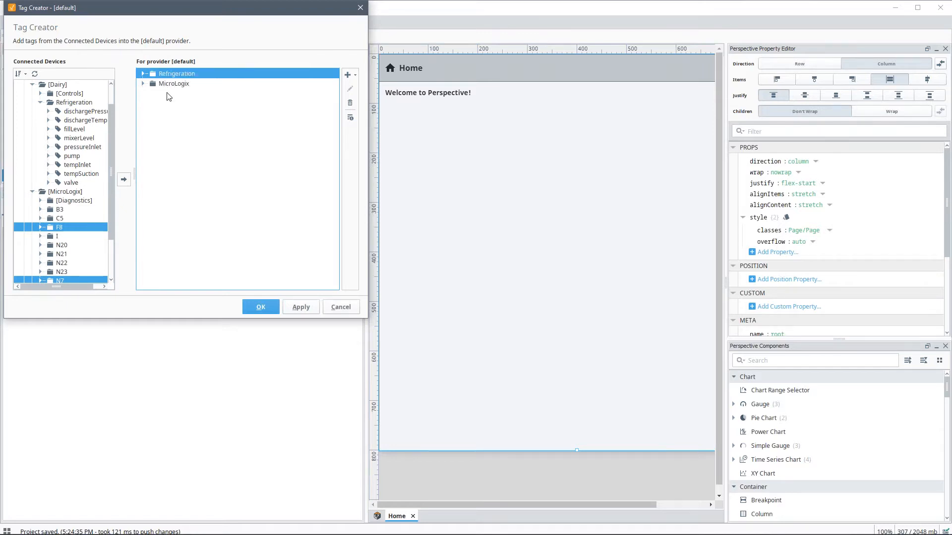
{"action": "left_click", "coordinate": [143, 83]}
{"action": "left_click", "coordinate": [142, 74]}
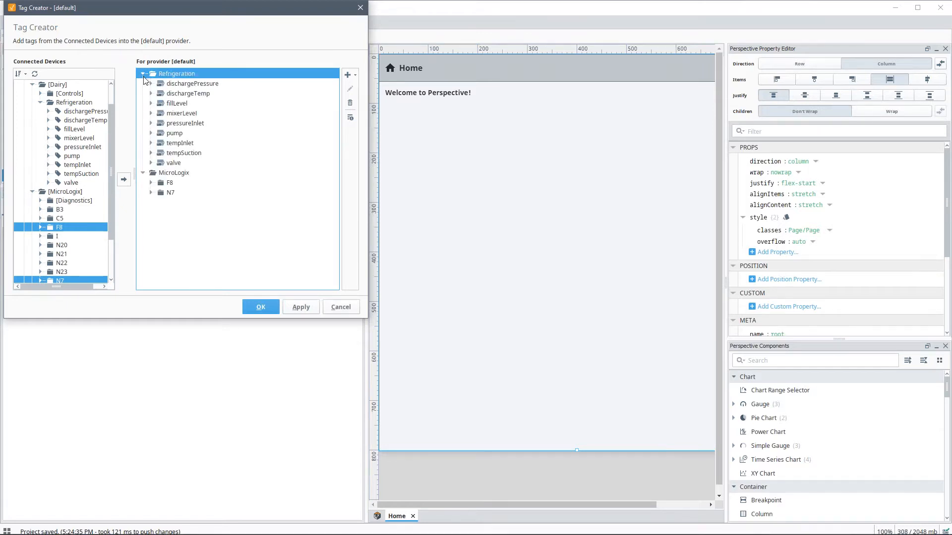
{"action": "left_click", "coordinate": [261, 307]}
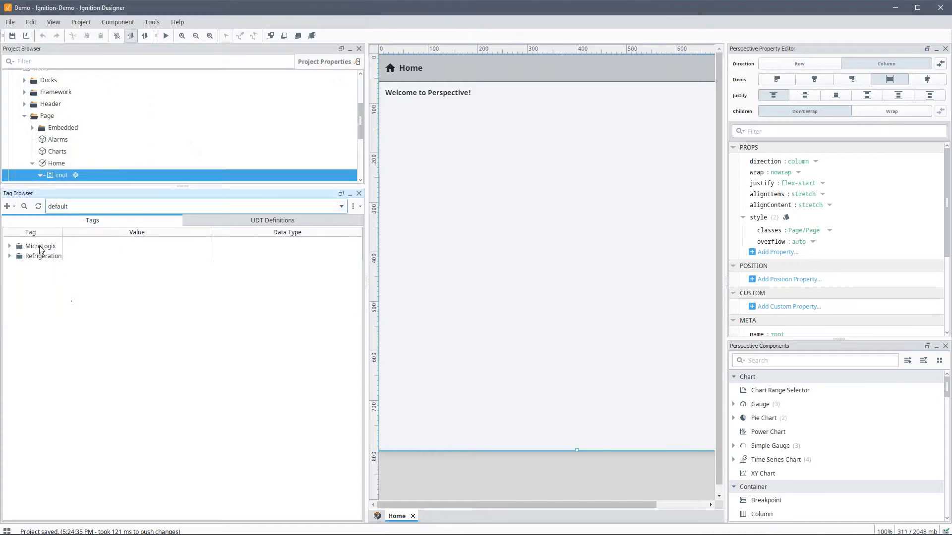
Step: Expand Refrigeration and MicroLogix > N7 to view live values, then open dischargePressure's settings
{"action": "left_click", "coordinate": [11, 256]}
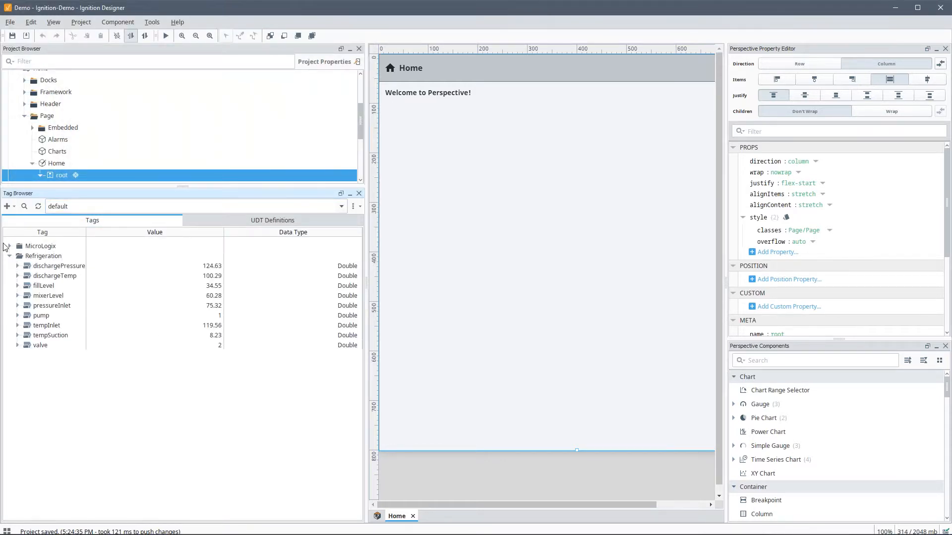
{"action": "left_click", "coordinate": [8, 247]}
{"action": "left_click", "coordinate": [17, 266]}
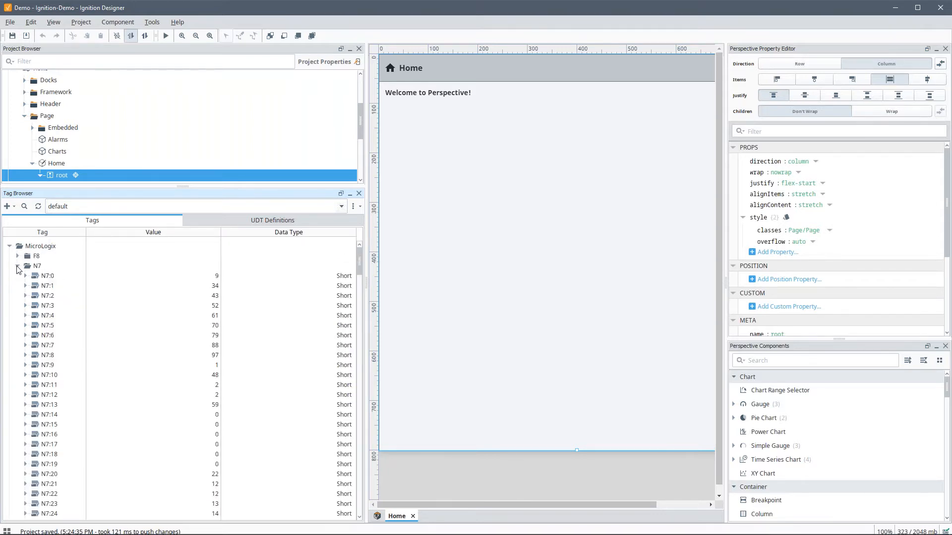
{"action": "left_click", "coordinate": [18, 267]}
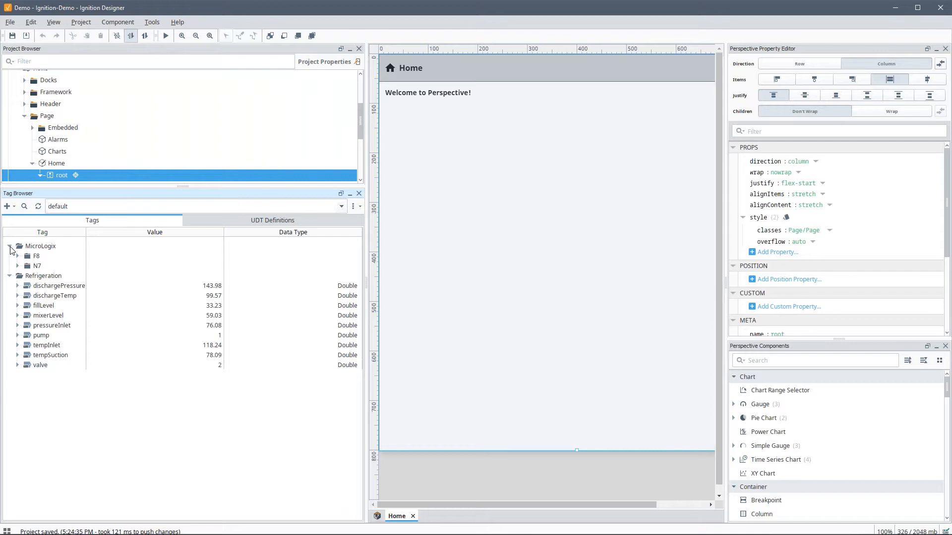
{"action": "left_click", "coordinate": [9, 247]}
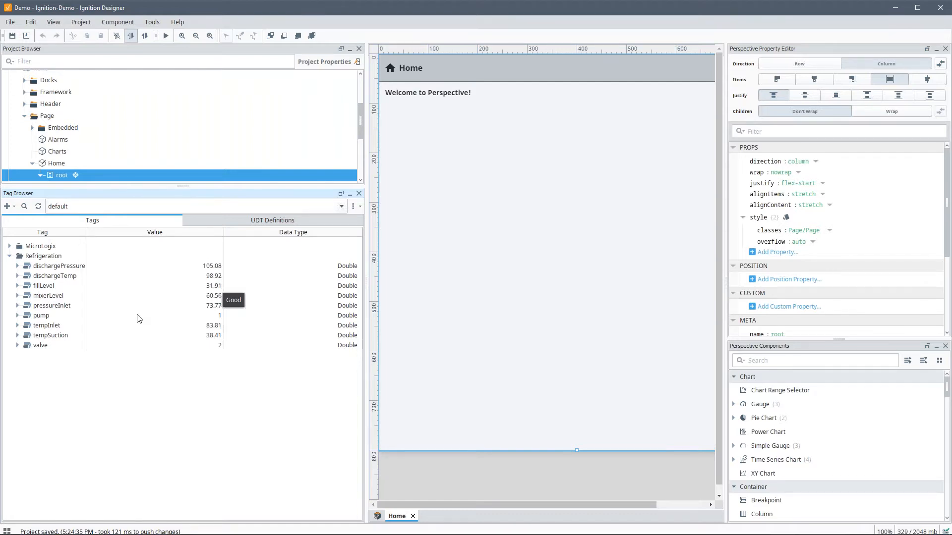
{"action": "left_click", "coordinate": [55, 267]}
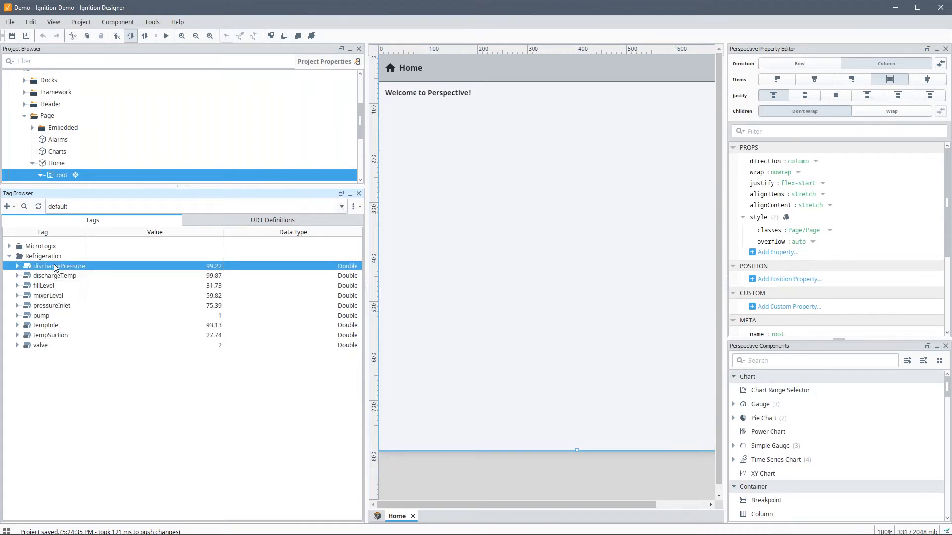
{"action": "double_click", "coordinate": [55, 266]}
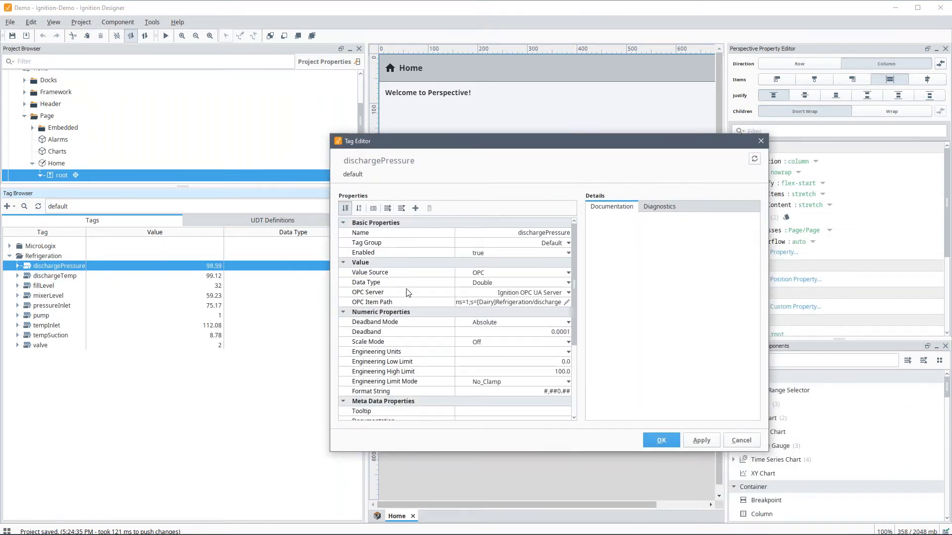
Step: Enable history on all nine Refrigeration tags with MySQL as the storage provider
{"action": "scroll", "coordinate": [424, 341], "scroll_direction": "down", "scroll_amount": 4}
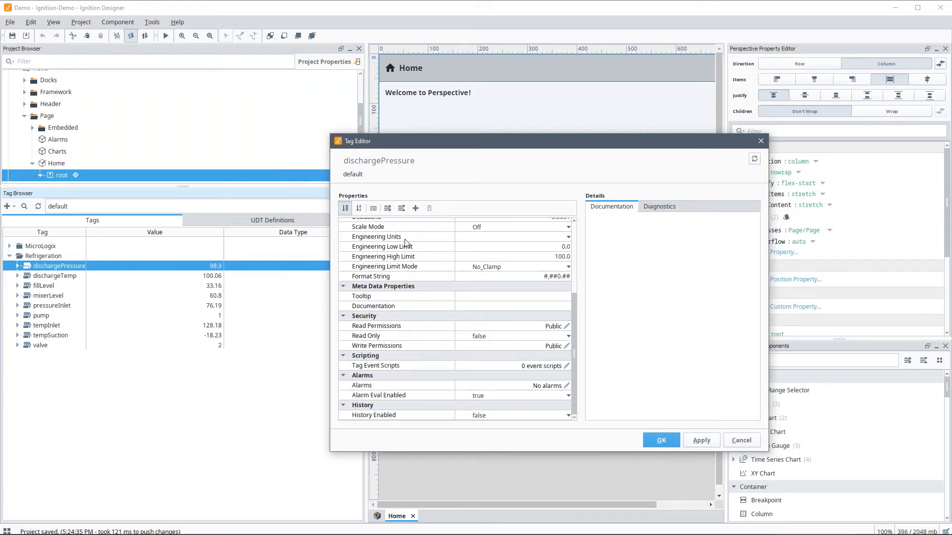
{"action": "left_click", "coordinate": [742, 440]}
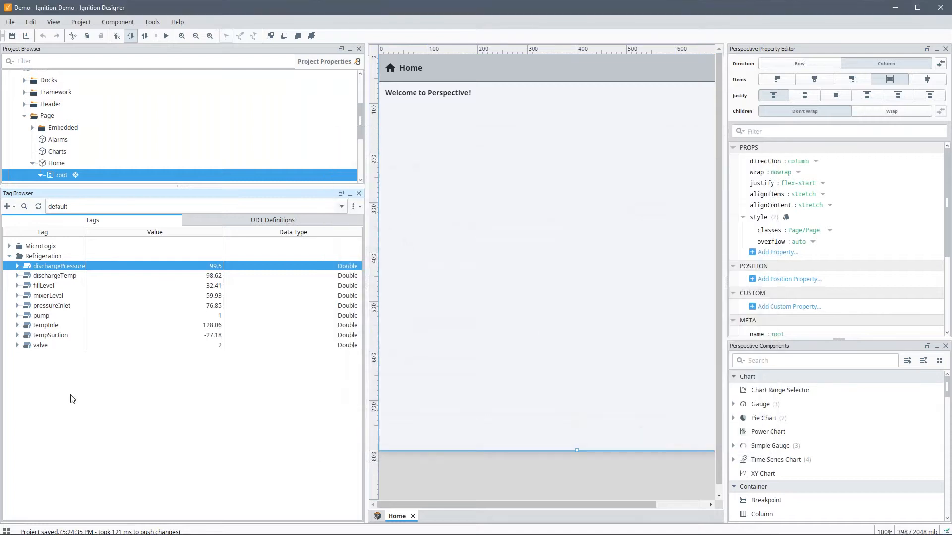
{"action": "left_click", "coordinate": [40, 345], "text": "shift"}
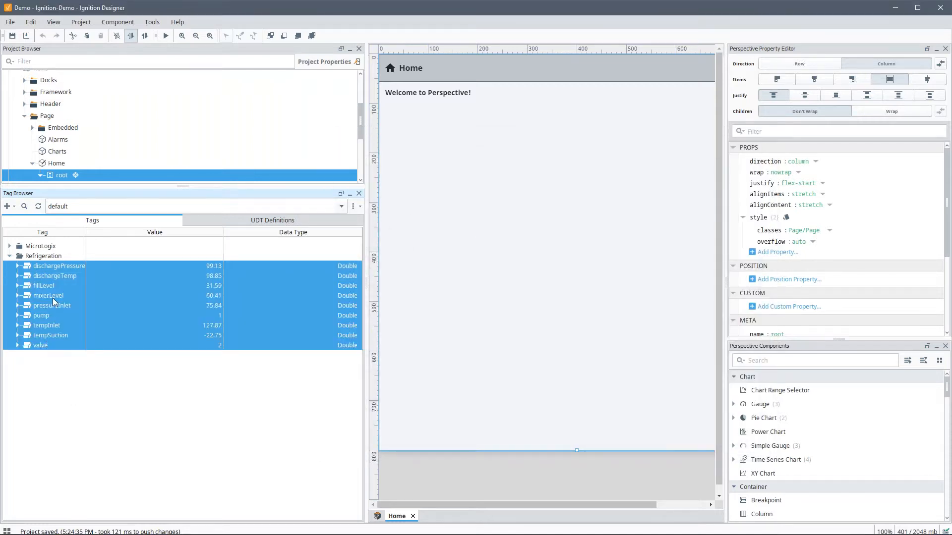
{"action": "right_click", "coordinate": [47, 266]}
{"action": "left_click", "coordinate": [76, 275]}
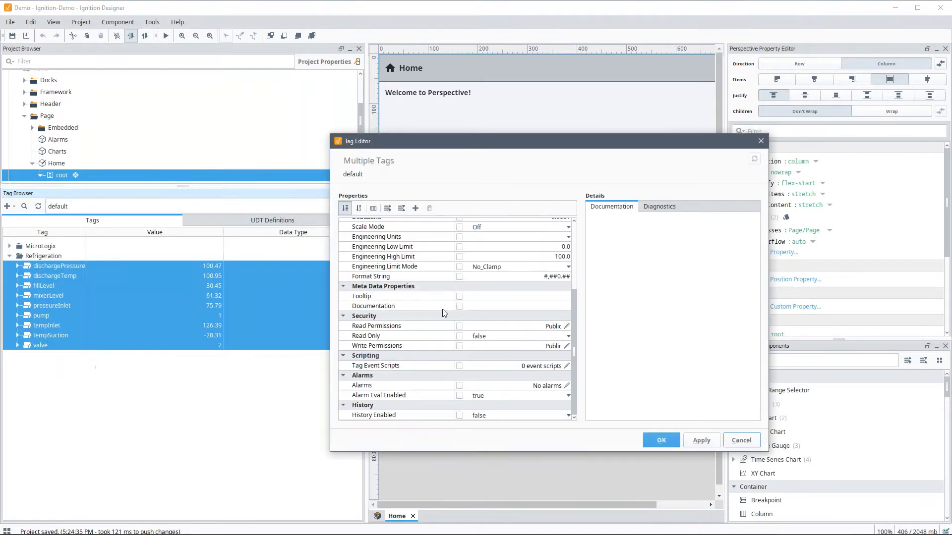
{"action": "left_click", "coordinate": [499, 416]}
{"action": "left_click", "coordinate": [501, 436]}
{"action": "scroll", "coordinate": [517, 404], "scroll_direction": "down", "scroll_amount": 1}
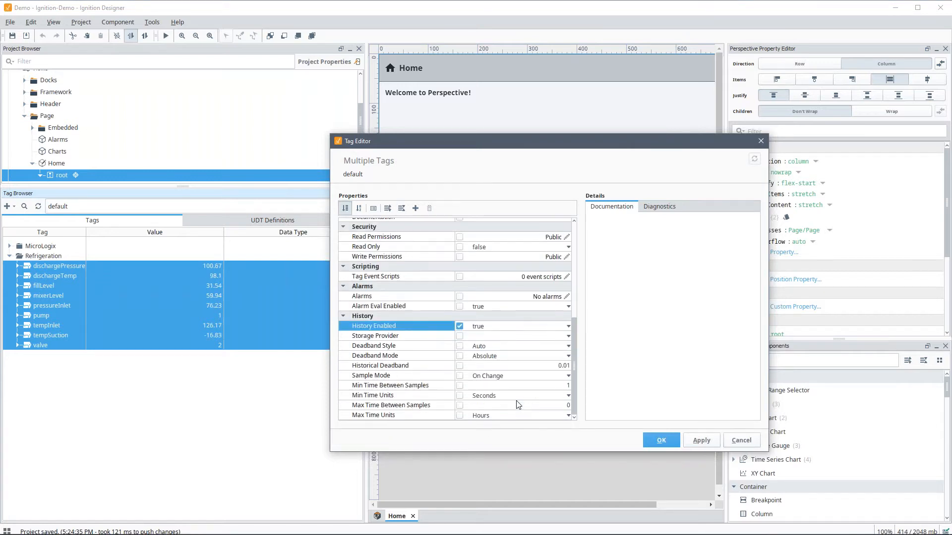
{"action": "left_click", "coordinate": [569, 336]}
{"action": "left_click", "coordinate": [568, 336]}
{"action": "left_click", "coordinate": [534, 368]}
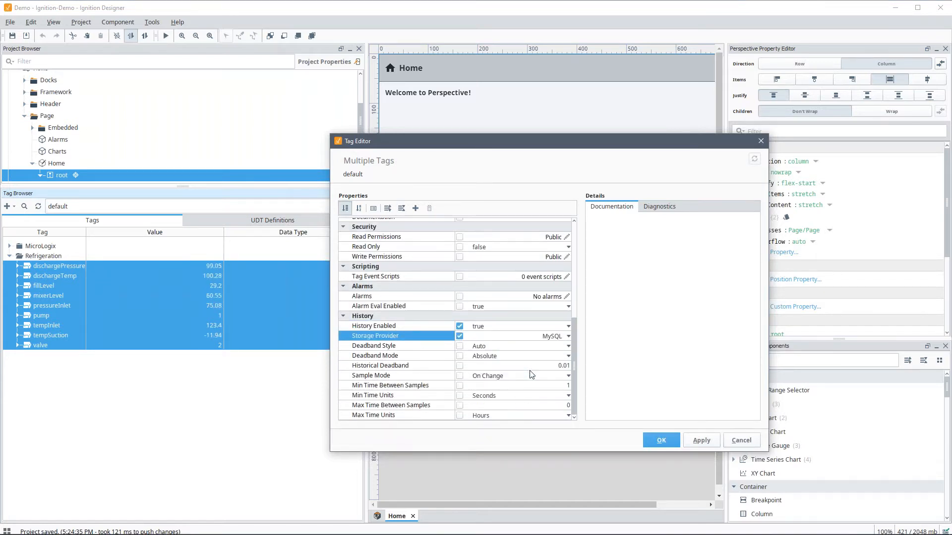
{"action": "left_click", "coordinate": [660, 440]}
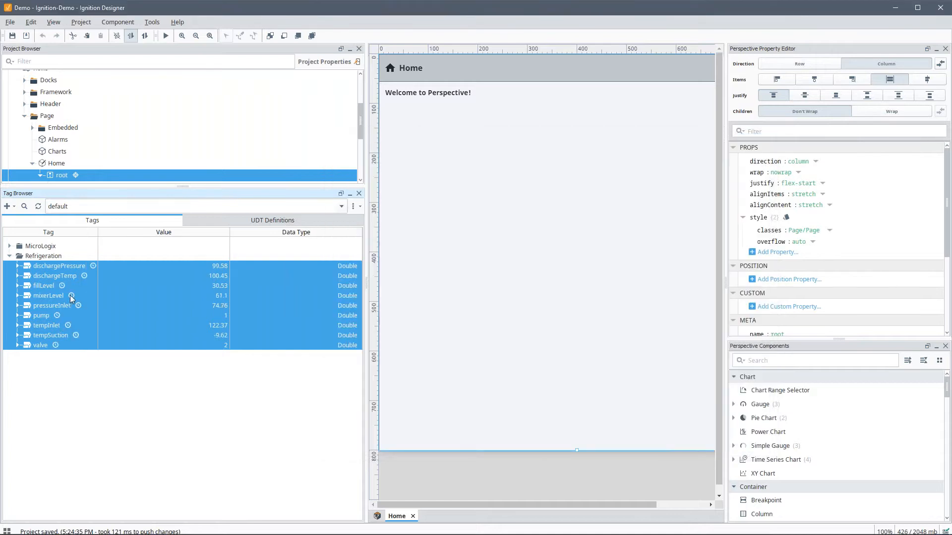
Step: Set the Deadband Style of the pump and valve tags to Discrete
{"action": "left_click", "coordinate": [40, 316]}
{"action": "left_click", "coordinate": [41, 346], "text": "ctrl"}
{"action": "right_click", "coordinate": [44, 314]}
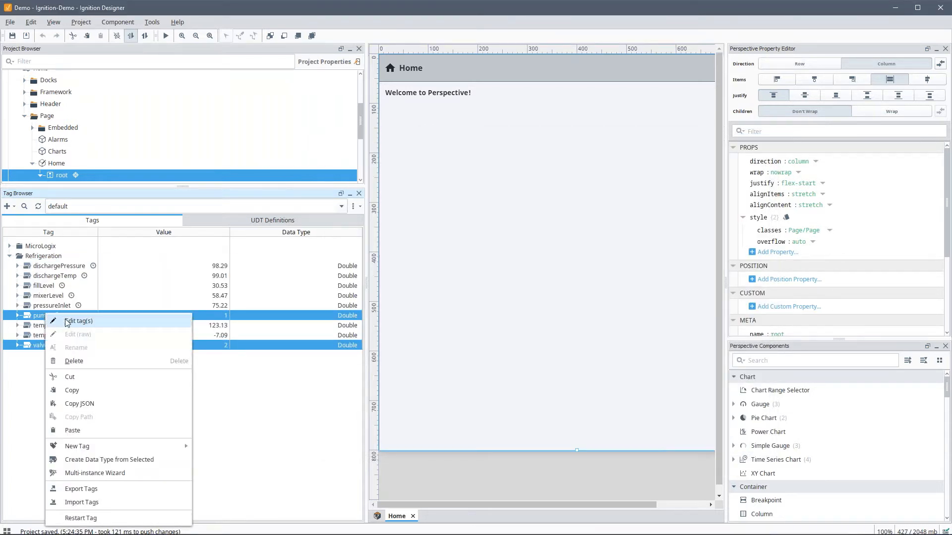
{"action": "left_click", "coordinate": [64, 321]}
{"action": "left_click", "coordinate": [568, 356]}
{"action": "left_click", "coordinate": [568, 356]}
{"action": "left_click", "coordinate": [511, 376]}
{"action": "left_click", "coordinate": [512, 347]}
{"action": "left_click", "coordinate": [498, 379]}
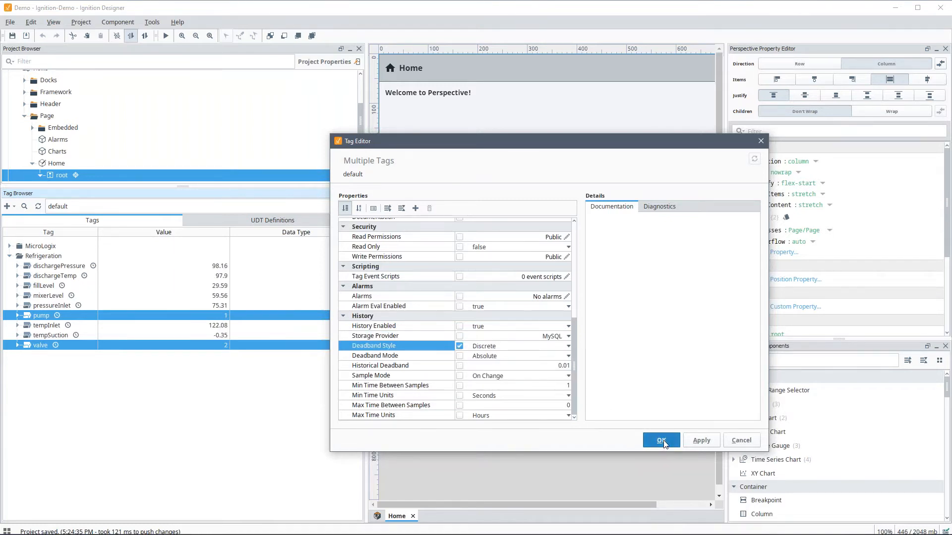
{"action": "left_click", "coordinate": [662, 440]}
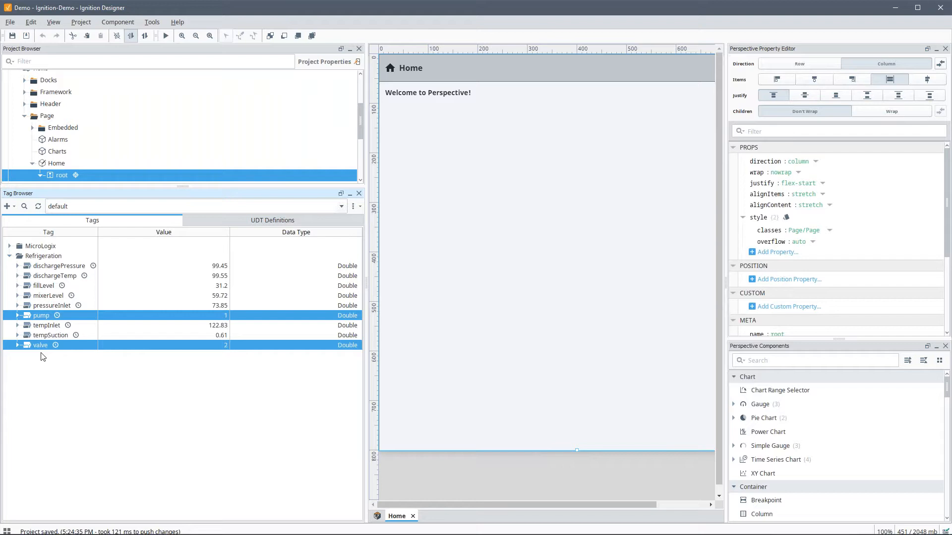
Step: Add a Fault alarm to the pump tag with display path Pump Fault and setpoint 2
{"action": "left_click", "coordinate": [49, 306]}
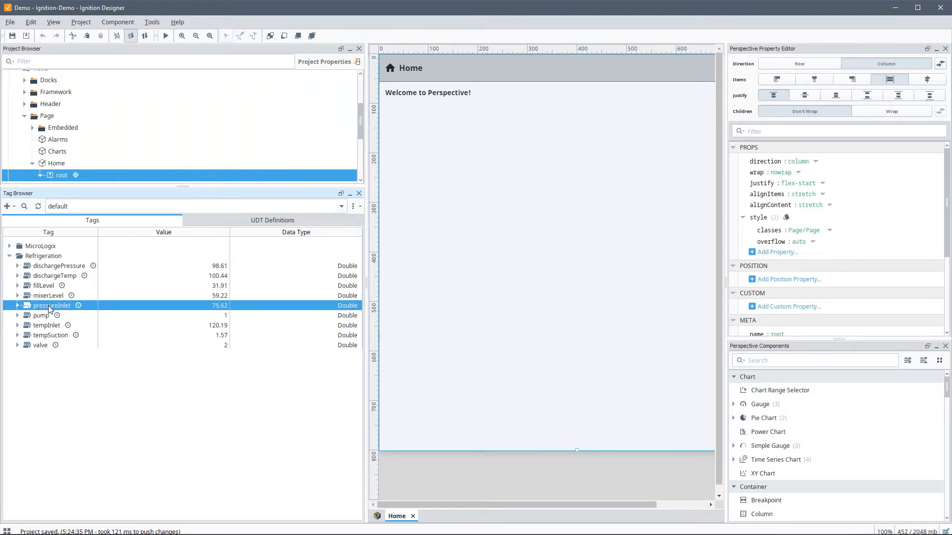
{"action": "double_click", "coordinate": [41, 316]}
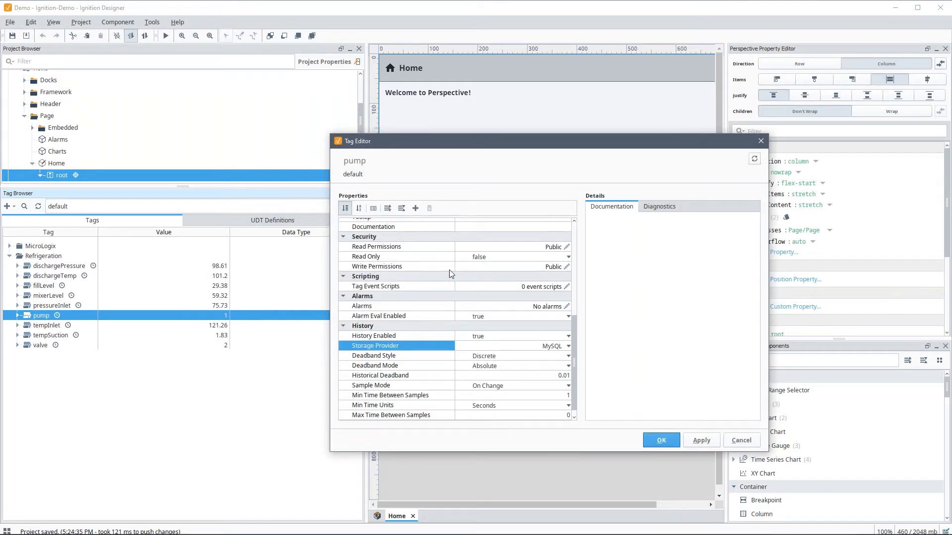
{"action": "left_click", "coordinate": [565, 307]}
{"action": "left_click", "coordinate": [364, 207]}
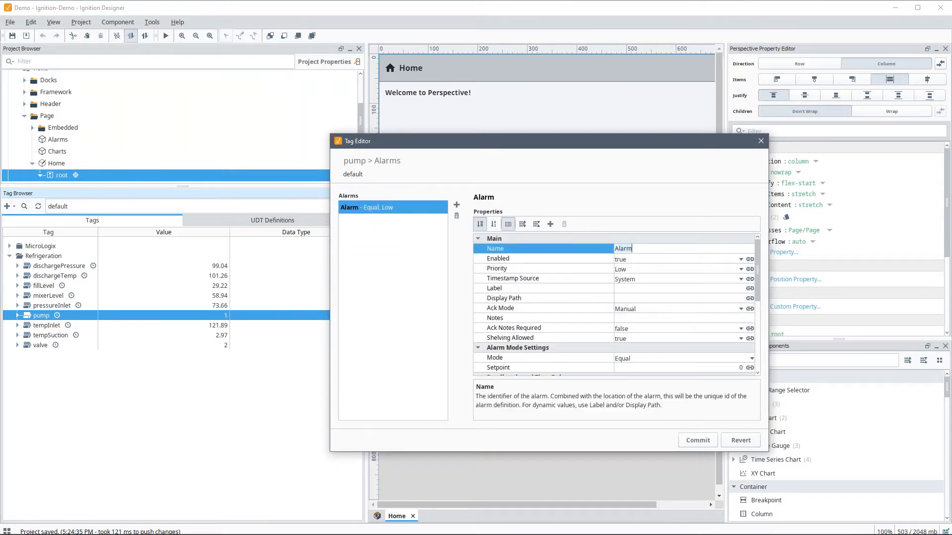
{"action": "key", "text": "BackSpace"}
{"action": "key", "text": "BackSpace"}
{"action": "key", "text": "BackSpace"}
{"action": "key", "text": "BackSpace"}
{"action": "key", "text": "BackSpace"}
{"action": "type", "text": "Fault"}
{"action": "key", "text": "Return"}
{"action": "left_click", "coordinate": [635, 300]}
{"action": "type", "text": "Pump Valtult"}
{"action": "left_click", "coordinate": [672, 370]}
{"action": "type", "text": "2"}
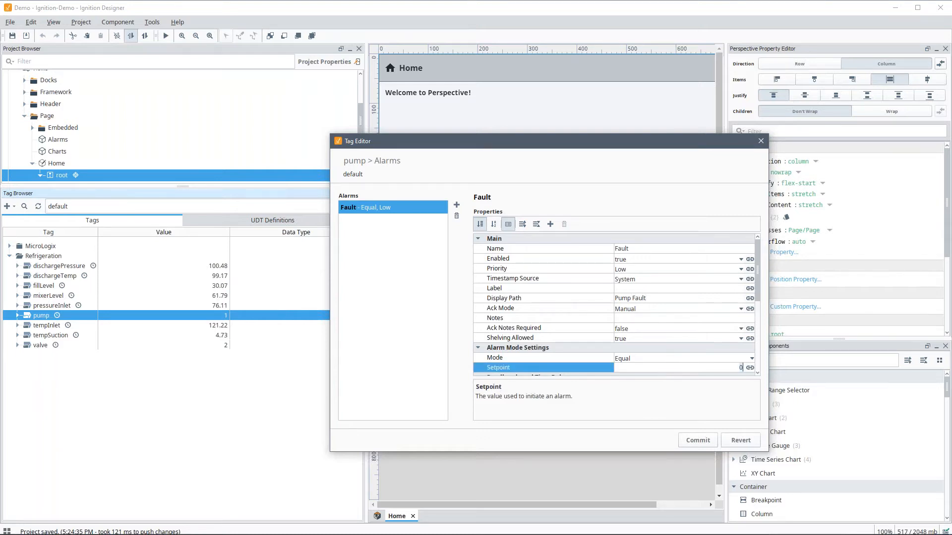
{"action": "left_click", "coordinate": [695, 442]}
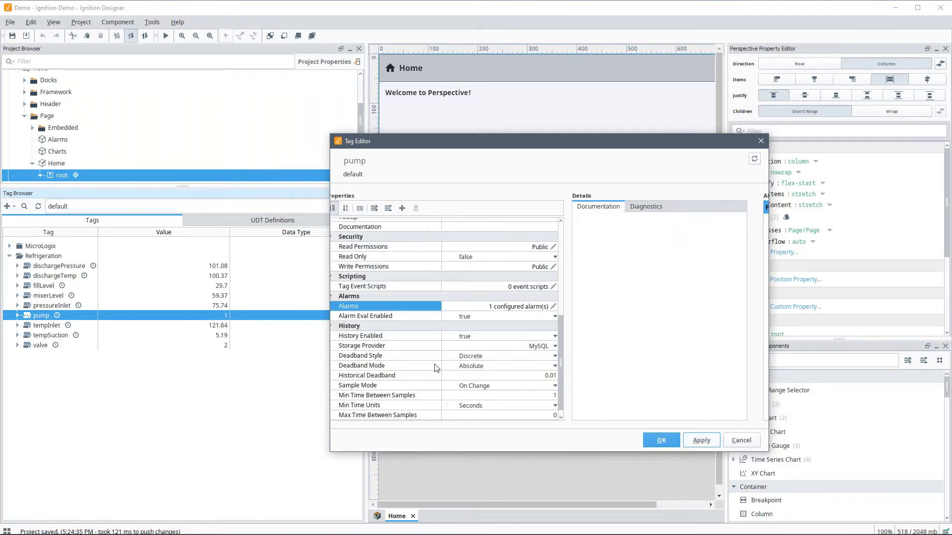
{"action": "left_click", "coordinate": [655, 442]}
Step: Add a Fault alarm to the valve tag with display path Valve Fault and setpoint 2
{"action": "double_click", "coordinate": [43, 346]}
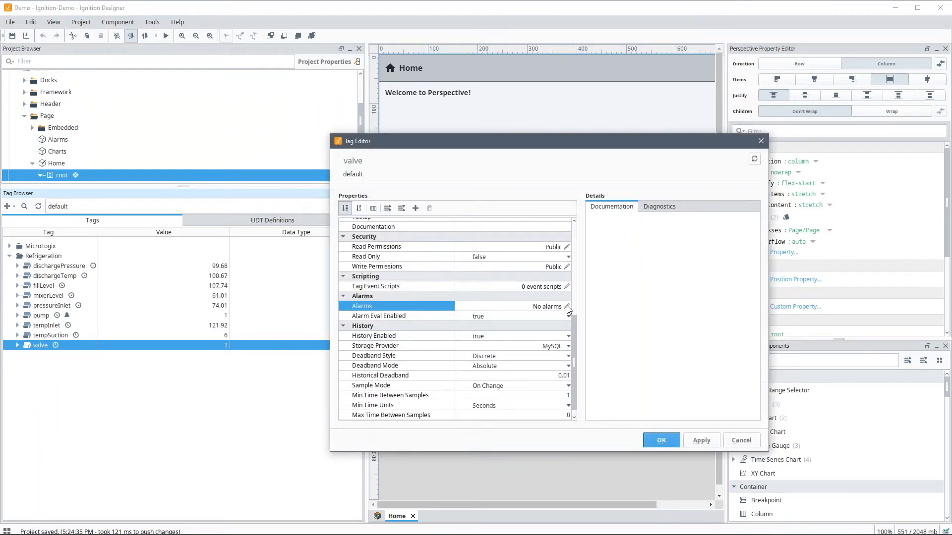
{"action": "left_click", "coordinate": [566, 306]}
{"action": "left_click", "coordinate": [373, 213]}
{"action": "left_click", "coordinate": [372, 215]}
{"action": "left_click", "coordinate": [636, 250]}
{"action": "key", "text": "ctrl+a"}
{"action": "type", "text": "Fault"}
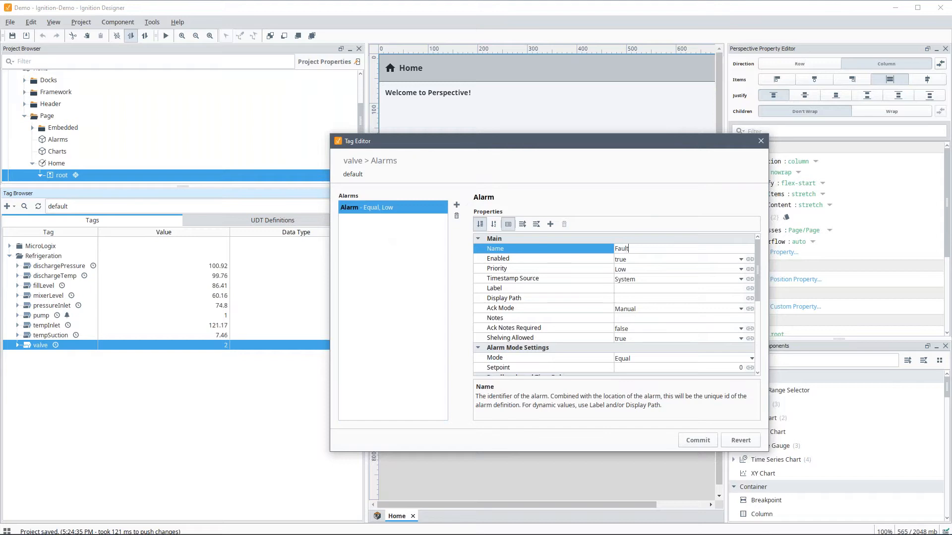
{"action": "left_click", "coordinate": [627, 298]}
{"action": "type", "text": "Valve Faul"}
{"action": "key", "text": "Return"}
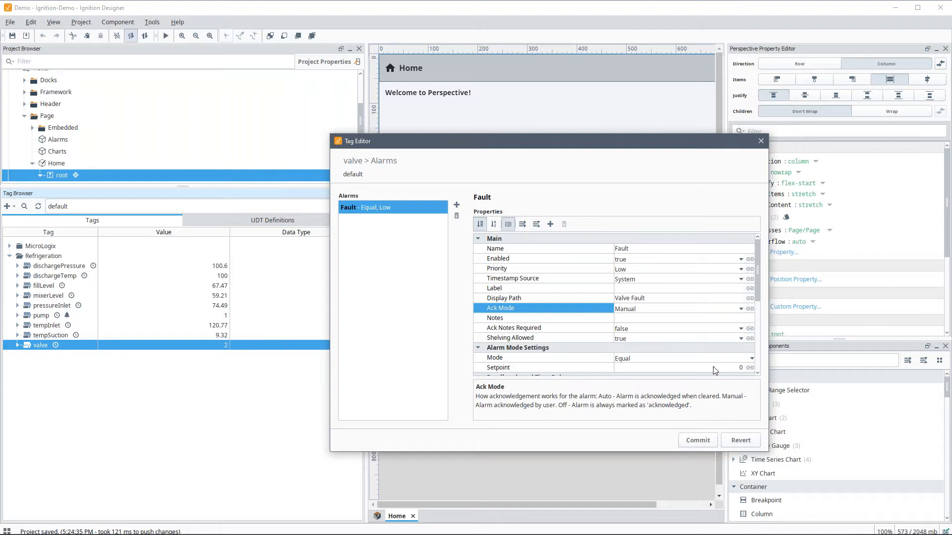
{"action": "left_click_drag", "start_coordinate": [717, 368], "coordinate": [756, 368]}
{"action": "type", "text": "2"}
{"action": "key", "text": "Return"}
Step: Add the note 'Here are some notes' to the valve's Fault alarm and commit it
{"action": "left_click", "coordinate": [637, 311]}
{"action": "type", "text": "Here are s"}
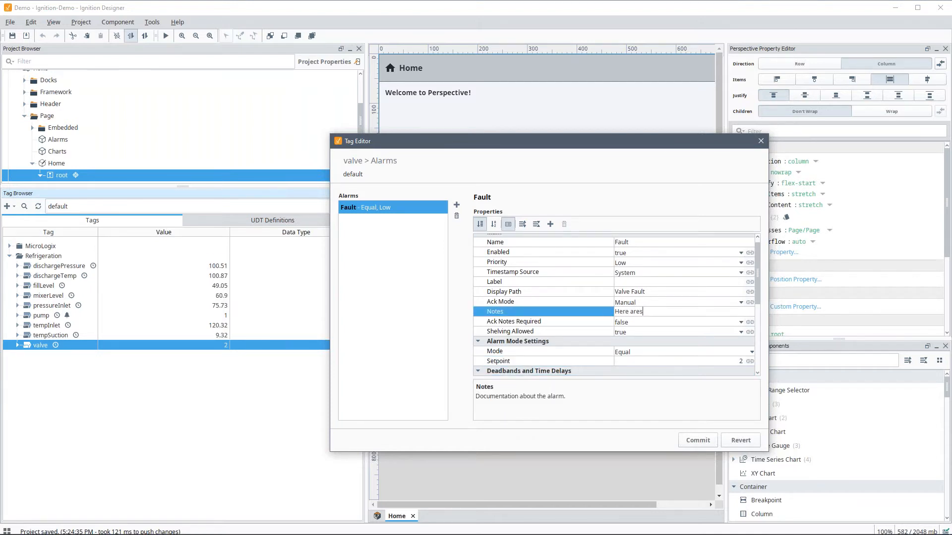
{"action": "type", "text": "ome notes"}
{"action": "key", "text": "Return"}
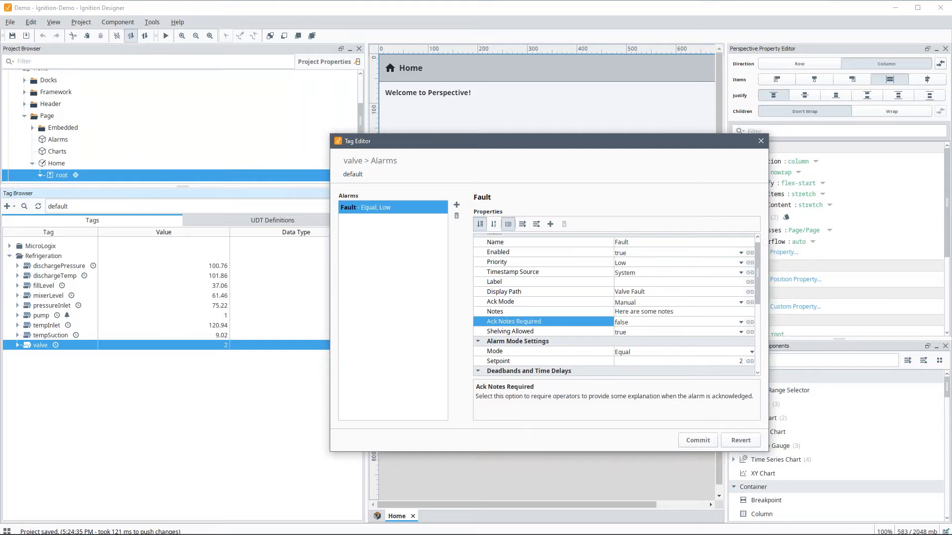
{"action": "scroll", "coordinate": [668, 332], "scroll_direction": "down", "scroll_amount": 5}
{"action": "left_click", "coordinate": [696, 441]}
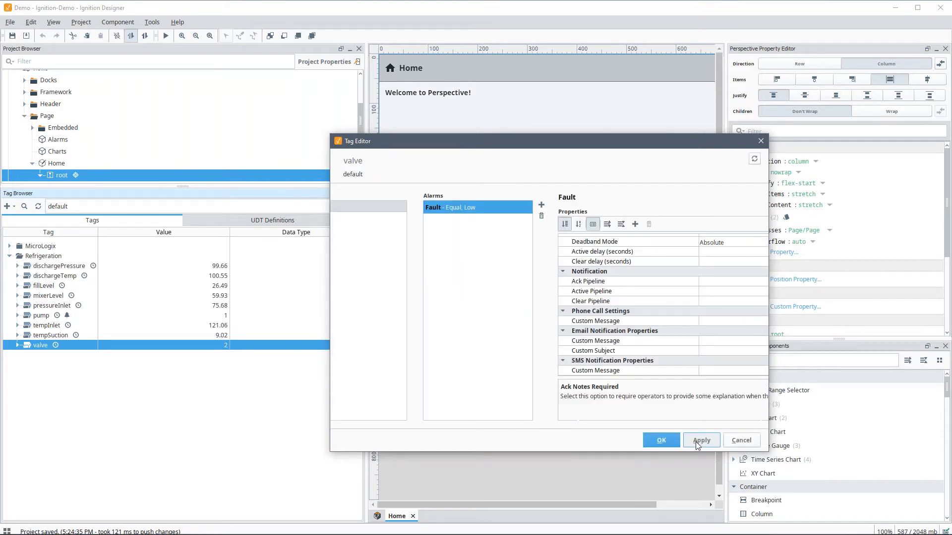
{"action": "left_click", "coordinate": [662, 441]}
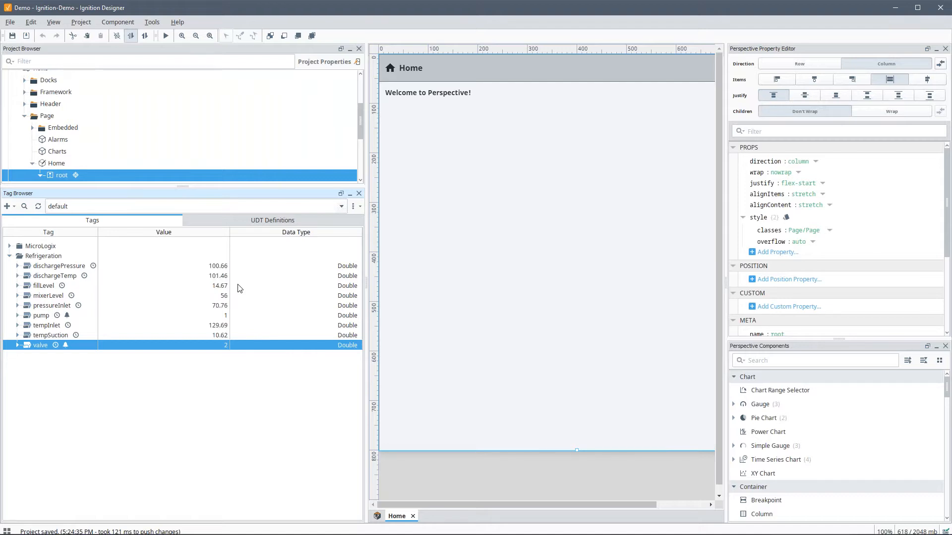
{"action": "left_click", "coordinate": [10, 256]}
{"action": "left_click", "coordinate": [7, 206]}
{"action": "left_click", "coordinate": [30, 217]}
{"action": "left_click", "coordinate": [16, 84]}
{"action": "left_click", "coordinate": [24, 93]}
{"action": "left_click", "coordinate": [32, 102]}
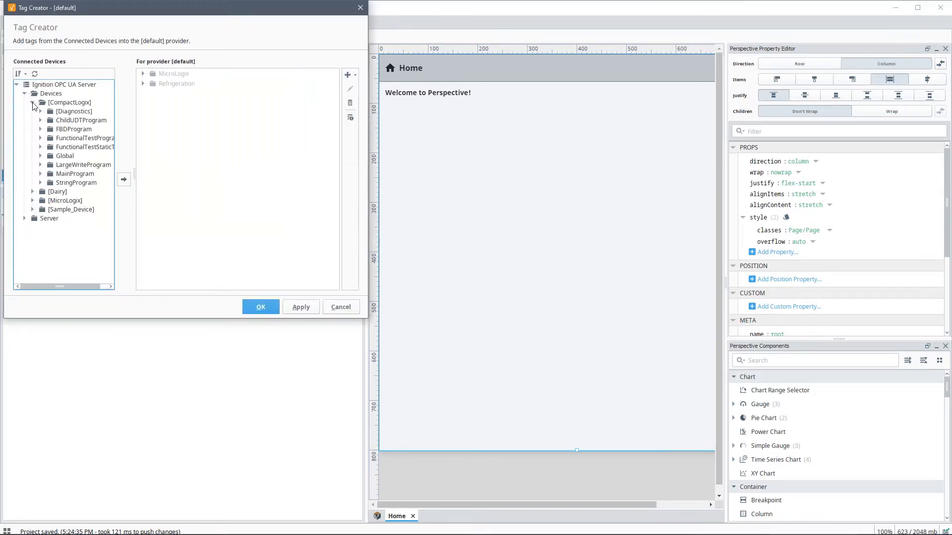
{"action": "left_click", "coordinate": [41, 156]}
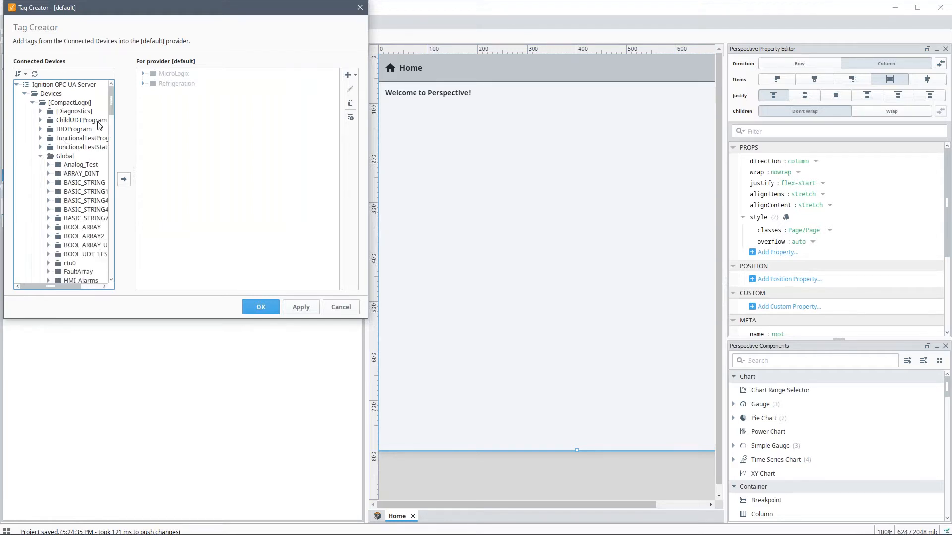
{"action": "left_click_drag", "start_coordinate": [114, 113], "coordinate": [114, 138]}
{"action": "scroll", "coordinate": [113, 146], "scroll_direction": "down", "scroll_amount": 1}
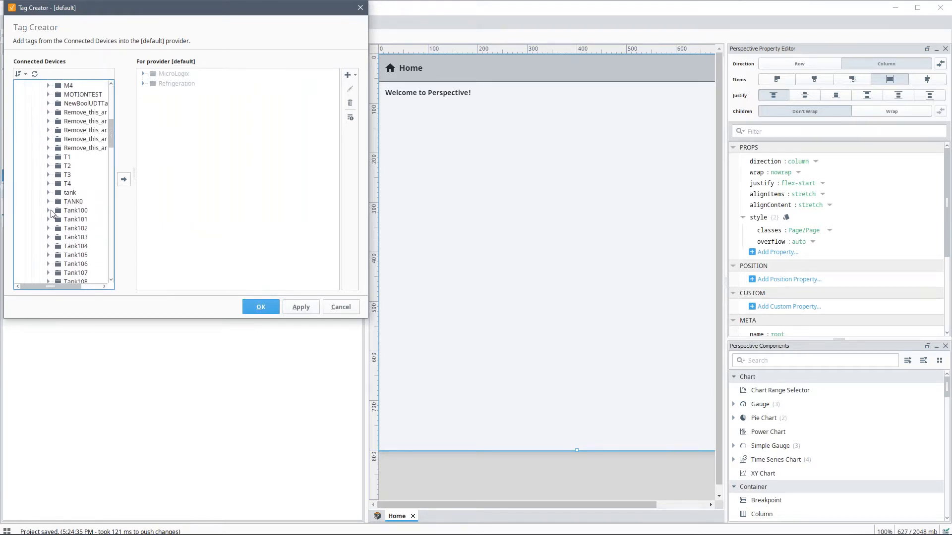
{"action": "left_click", "coordinate": [48, 210]}
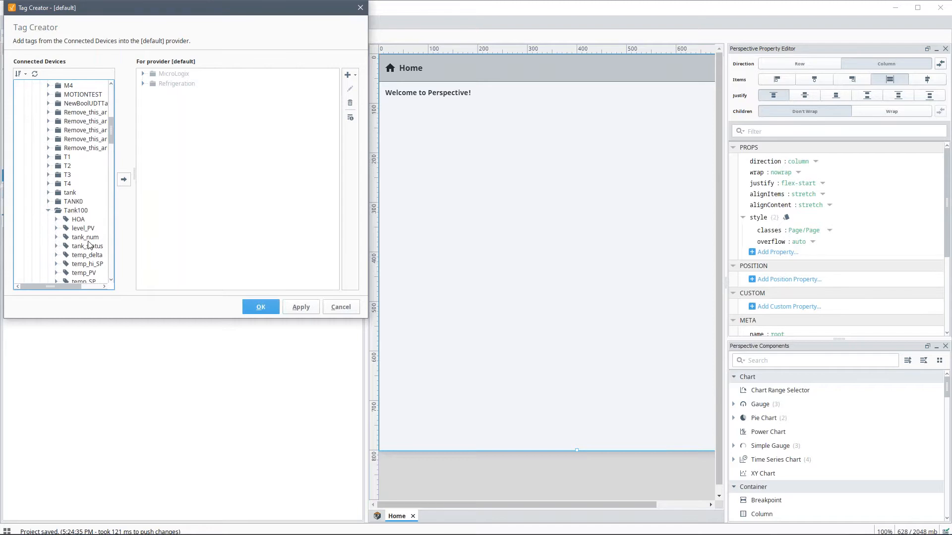
{"action": "scroll", "coordinate": [88, 243], "scroll_direction": "down", "scroll_amount": 1}
{"action": "scroll", "coordinate": [80, 226], "scroll_direction": "up", "scroll_amount": 5}
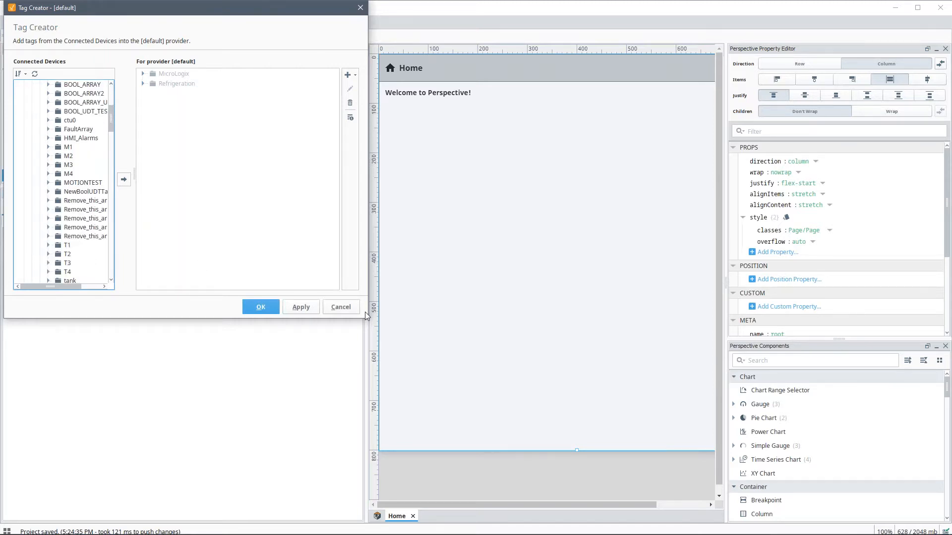
{"action": "left_click", "coordinate": [341, 306]}
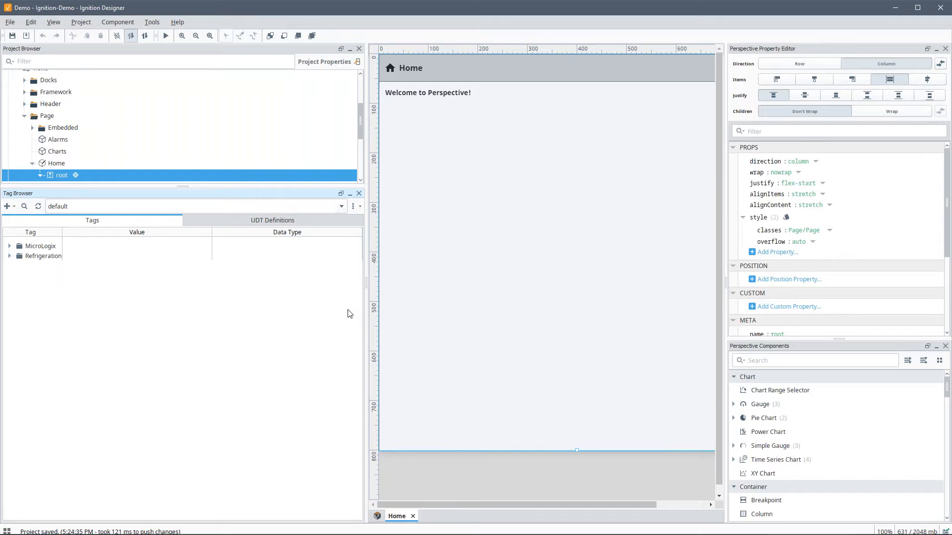
{"action": "left_click_drag", "start_coordinate": [182, 187], "coordinate": [187, 232]}
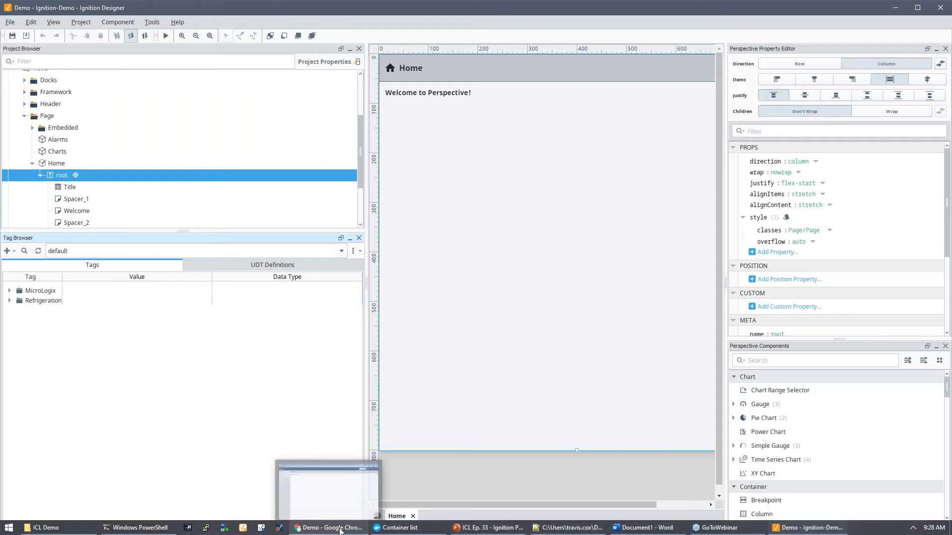
{"action": "left_click", "coordinate": [329, 528]}
Step: Switch to the Logix L5K Parser Exchange page and scroll down to its details
{"action": "left_click", "coordinate": [199, 6]}
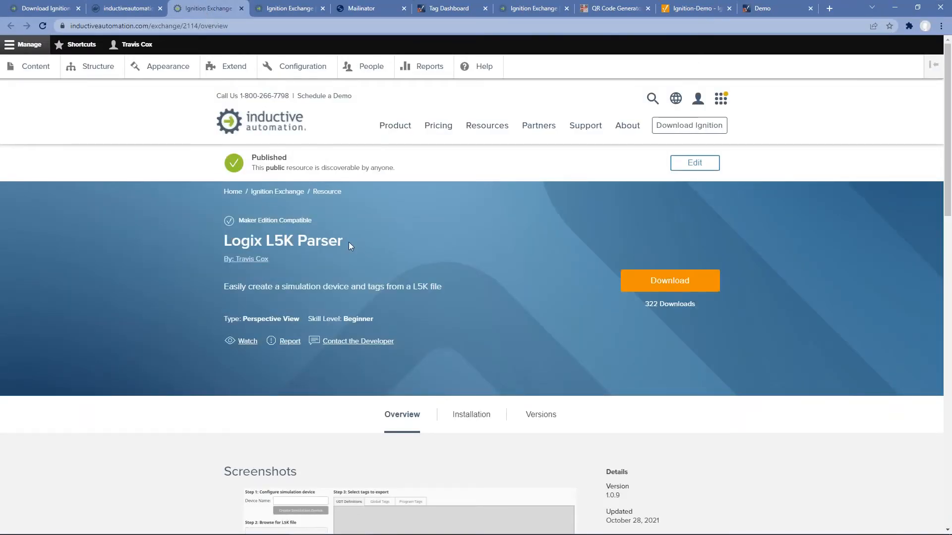
{"action": "scroll", "coordinate": [347, 246], "scroll_direction": "down", "scroll_amount": 2}
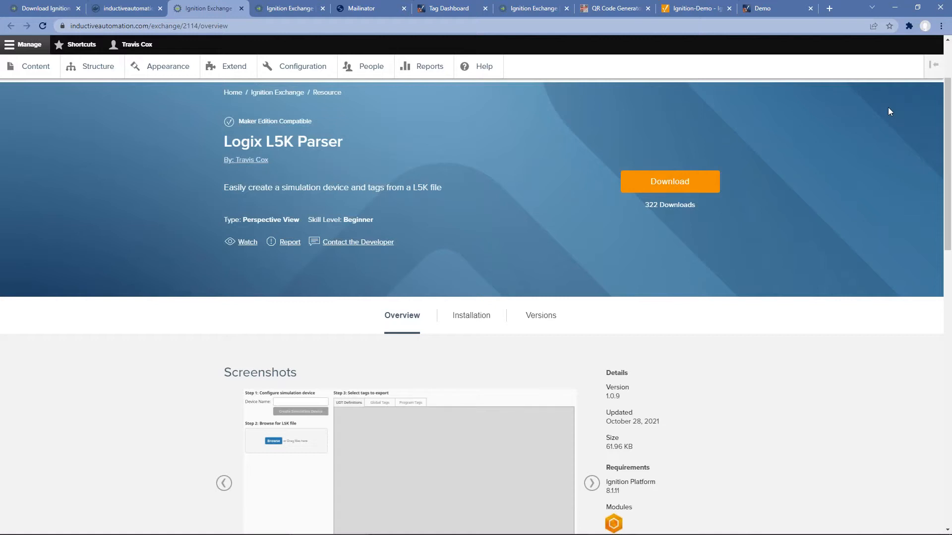
{"action": "left_click", "coordinate": [896, 8]}
Step: Import all resources from L5KParser_2022-02-09_1432.zip into the project and save it
{"action": "left_click", "coordinate": [10, 22]}
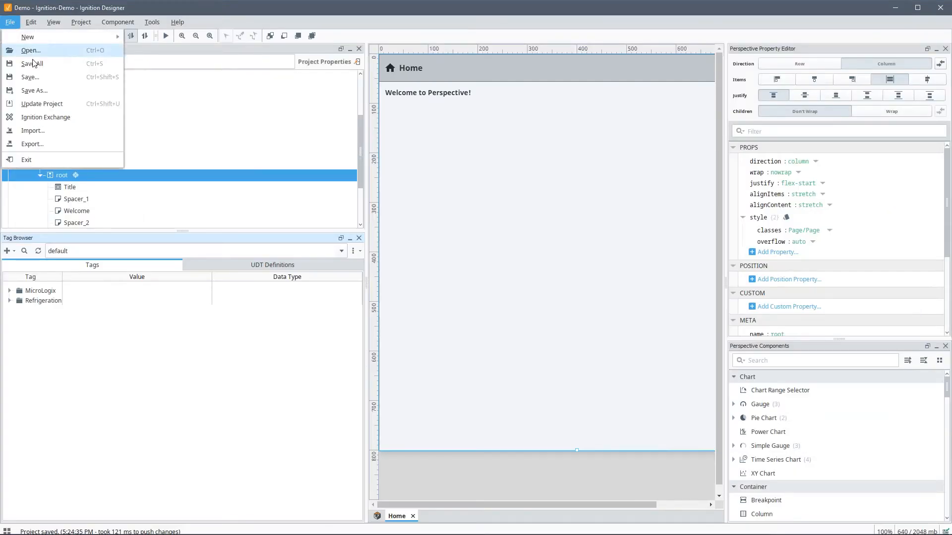
{"action": "left_click", "coordinate": [76, 131]}
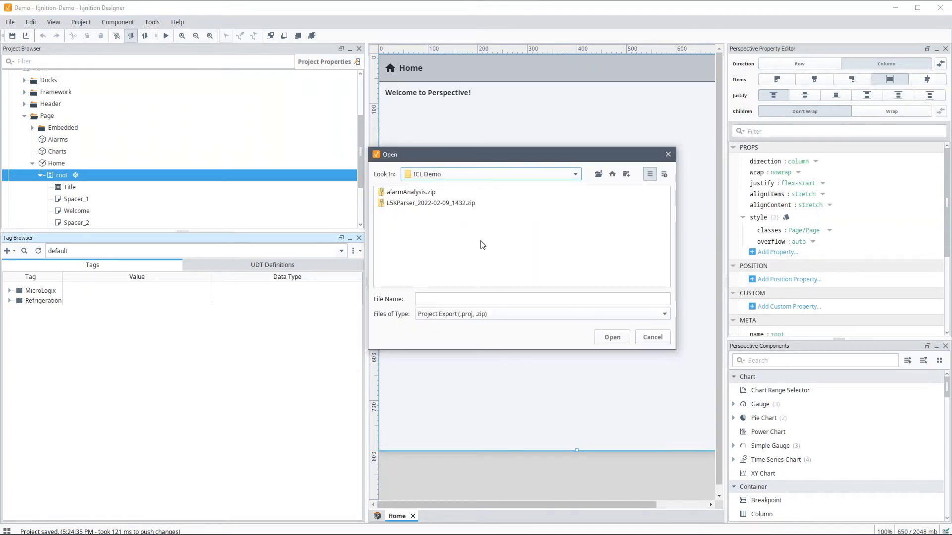
{"action": "left_click", "coordinate": [433, 204]}
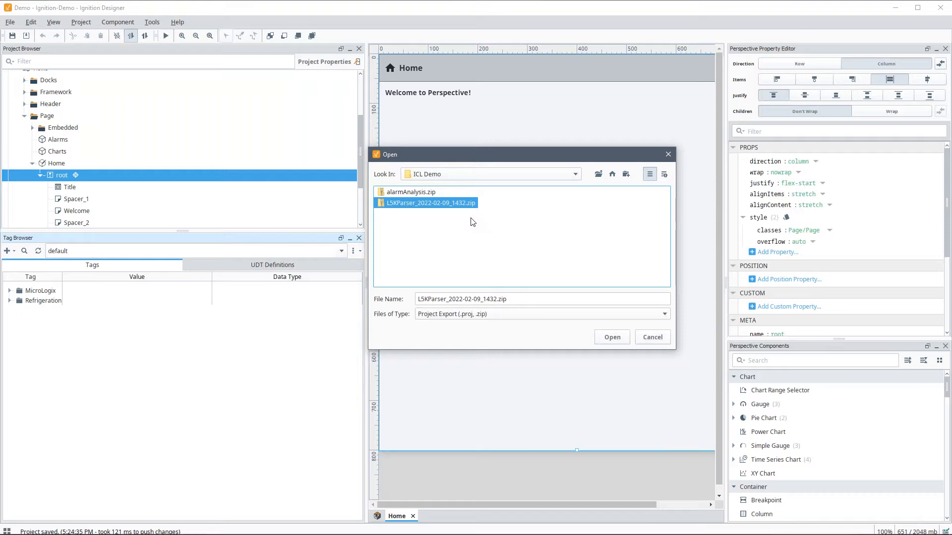
{"action": "double_click", "coordinate": [389, 203]}
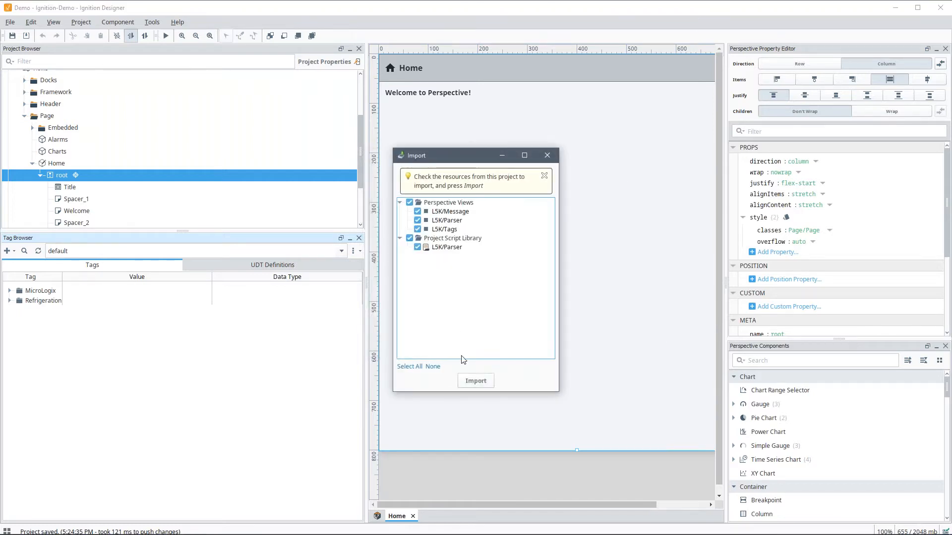
{"action": "left_click", "coordinate": [470, 382]}
{"action": "key", "text": "ctrl+s"}
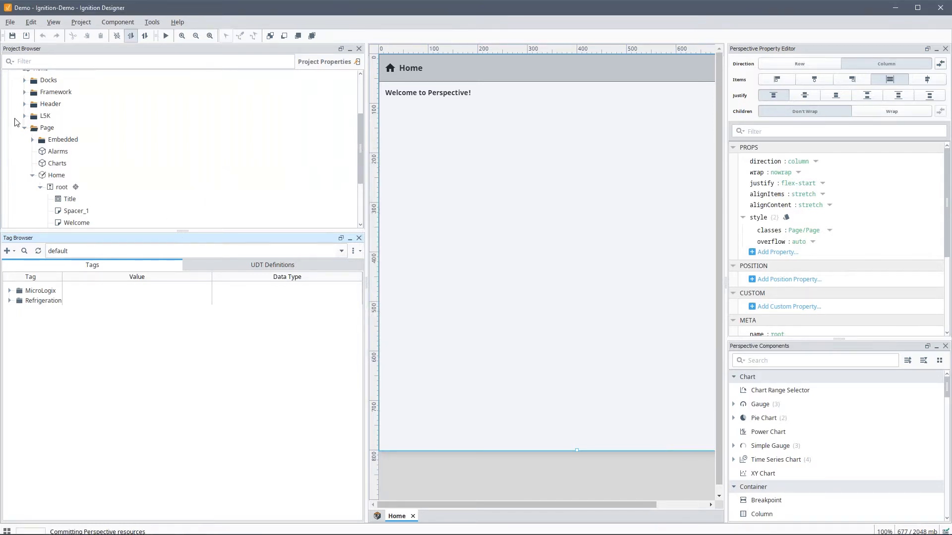
Step: Open the L5K Parser view in preview mode and upload CompactLX.L5K
{"action": "left_click", "coordinate": [25, 116]}
{"action": "double_click", "coordinate": [56, 141]}
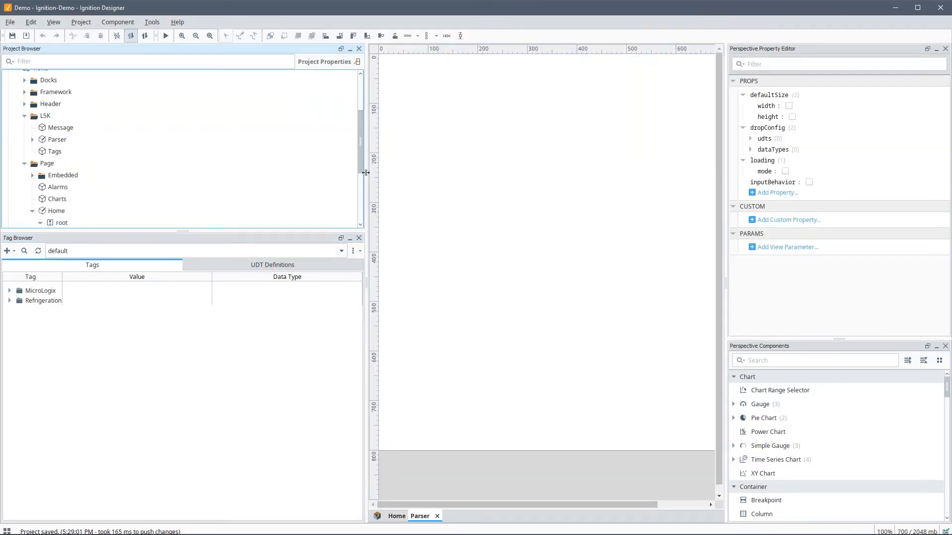
{"action": "left_click_drag", "start_coordinate": [366, 172], "coordinate": [222, 148]}
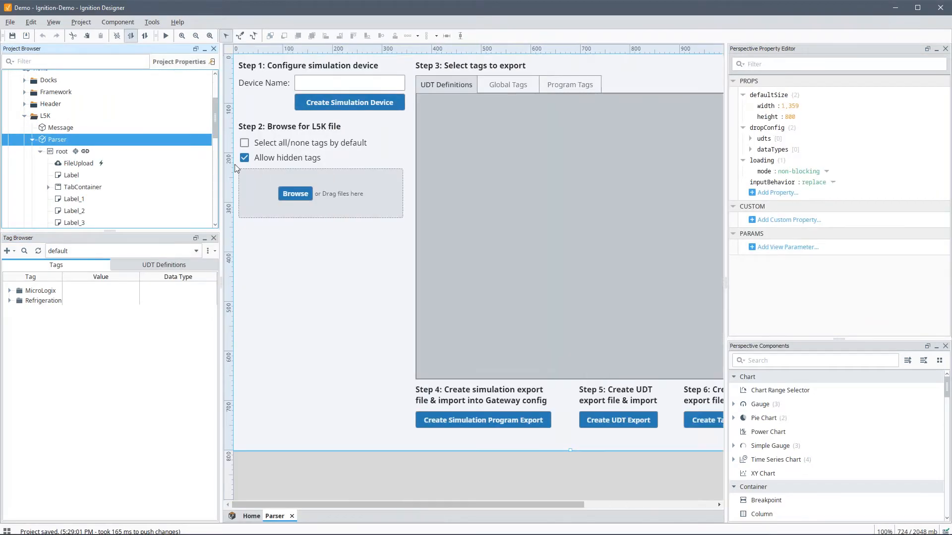
{"action": "left_click", "coordinate": [166, 37]}
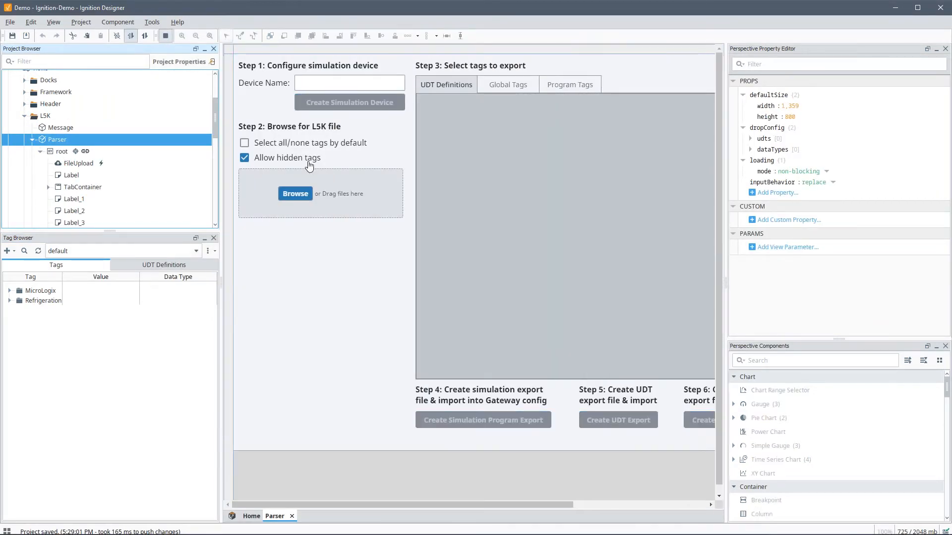
{"action": "left_click", "coordinate": [302, 200]}
{"action": "left_click", "coordinate": [405, 203]}
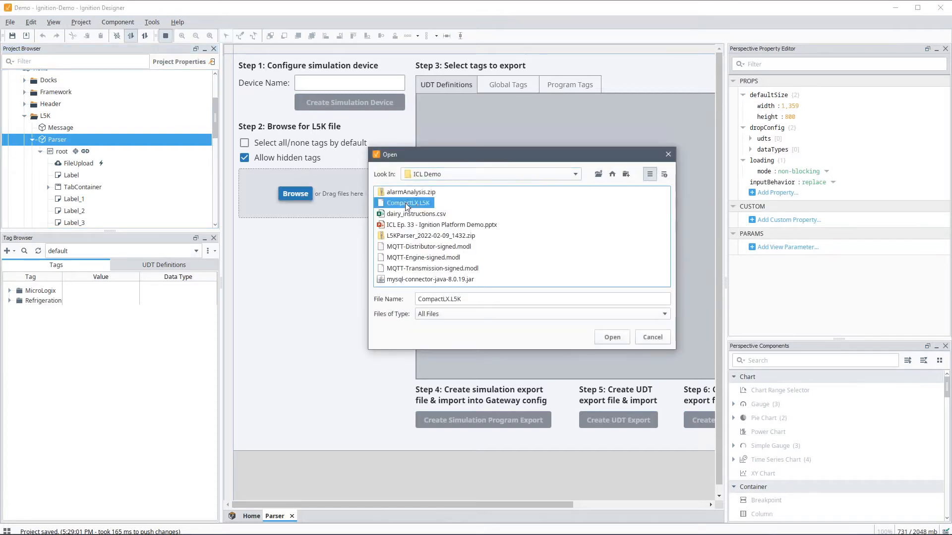
{"action": "double_click", "coordinate": [406, 204]}
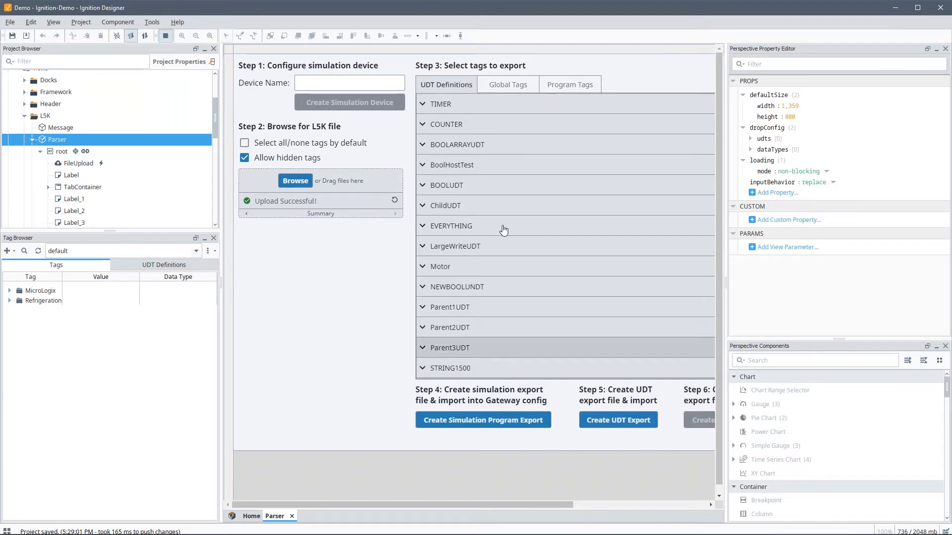
Step: Enter device name CompactLogix and save the UDT definitions export
{"action": "left_click", "coordinate": [510, 85]}
{"action": "left_click", "coordinate": [349, 84]}
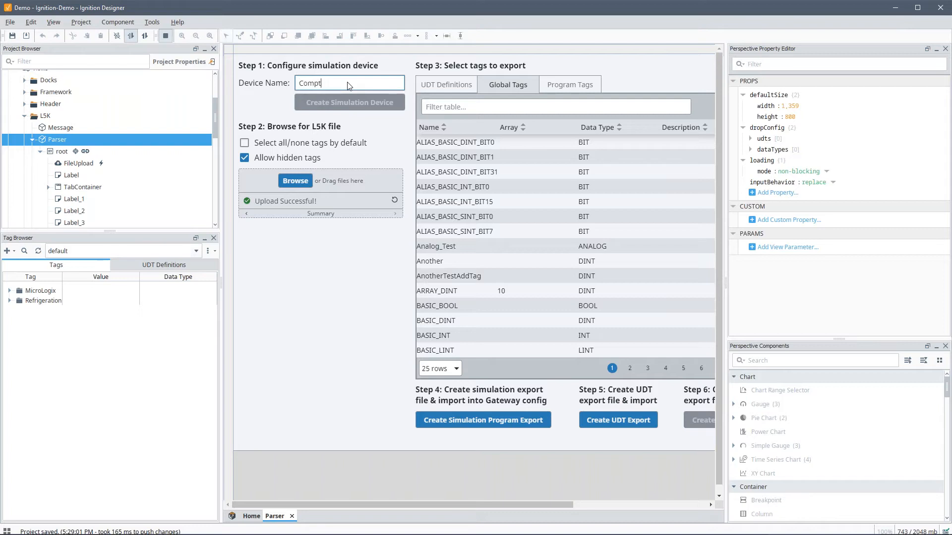
{"action": "key", "text": "Tab"}
{"action": "left_click", "coordinate": [617, 421]}
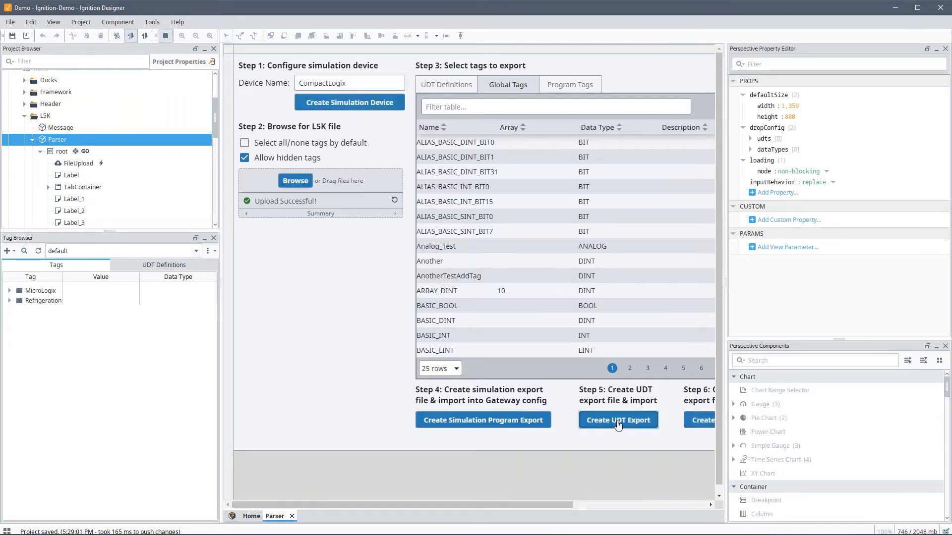
{"action": "left_click", "coordinate": [277, 200]}
{"action": "left_click_drag", "start_coordinate": [495, 508], "coordinate": [604, 507]}
Step: Mark global tags Tank100–Tank103 and export them to tags.json
{"action": "left_click", "coordinate": [508, 367]}
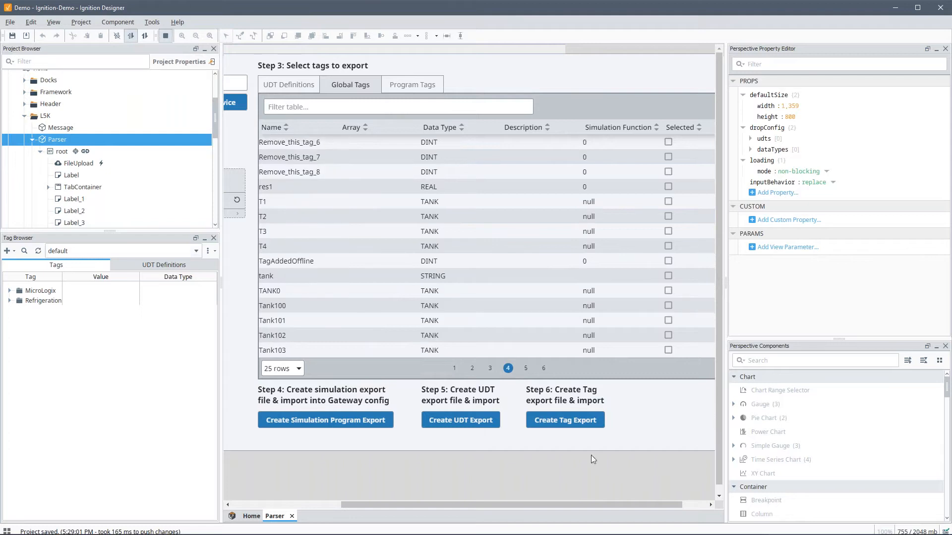
{"action": "left_click", "coordinate": [671, 306]}
{"action": "left_click", "coordinate": [668, 320]}
{"action": "left_click", "coordinate": [668, 335]}
{"action": "left_click", "coordinate": [668, 350]}
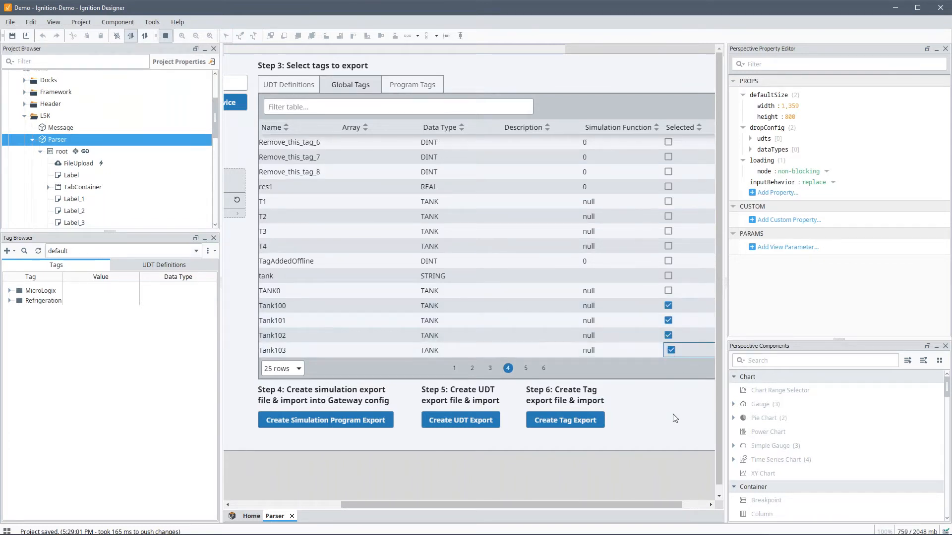
{"action": "left_click", "coordinate": [575, 420]}
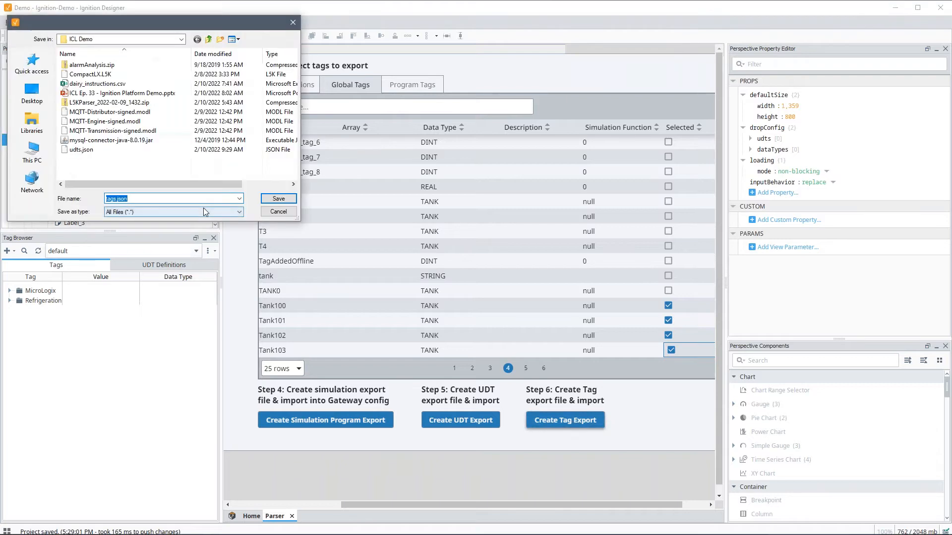
{"action": "left_click", "coordinate": [278, 199]}
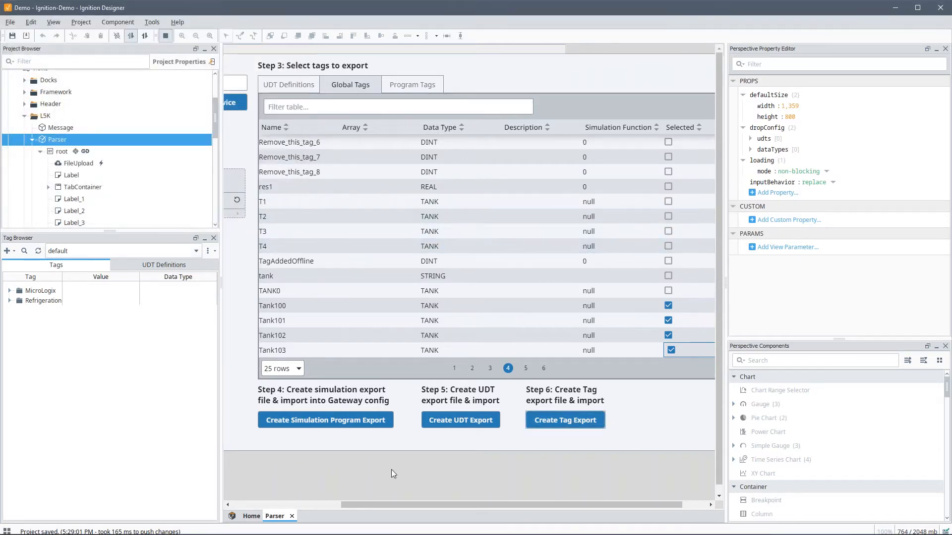
{"action": "left_click_drag", "start_coordinate": [379, 505], "coordinate": [248, 502]}
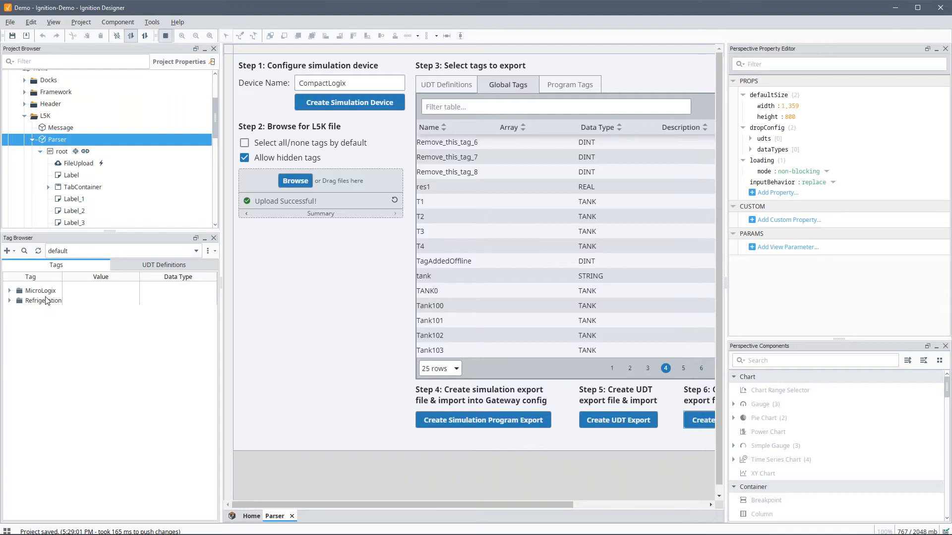
Step: Create a new tag folder named Tanks
{"action": "right_click", "coordinate": [28, 310]}
{"action": "mouse_move", "coordinate": [95, 440]}
{"action": "left_click", "coordinate": [198, 444]}
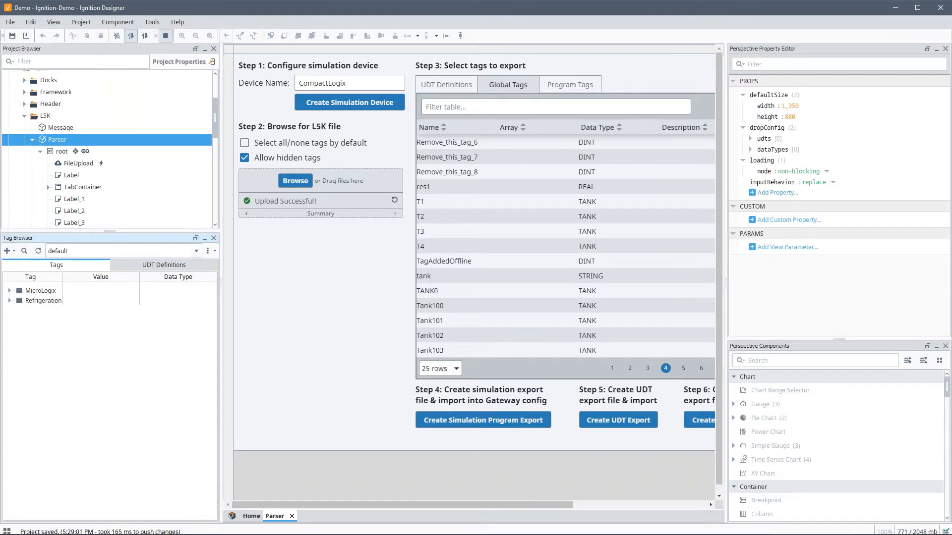
{"action": "type", "text": "Tanks"}
{"action": "key", "text": "Return"}
Step: Import udts.json into the UDT Definitions root
{"action": "left_click", "coordinate": [169, 265]}
{"action": "left_click", "coordinate": [208, 251]}
{"action": "left_click", "coordinate": [248, 279]}
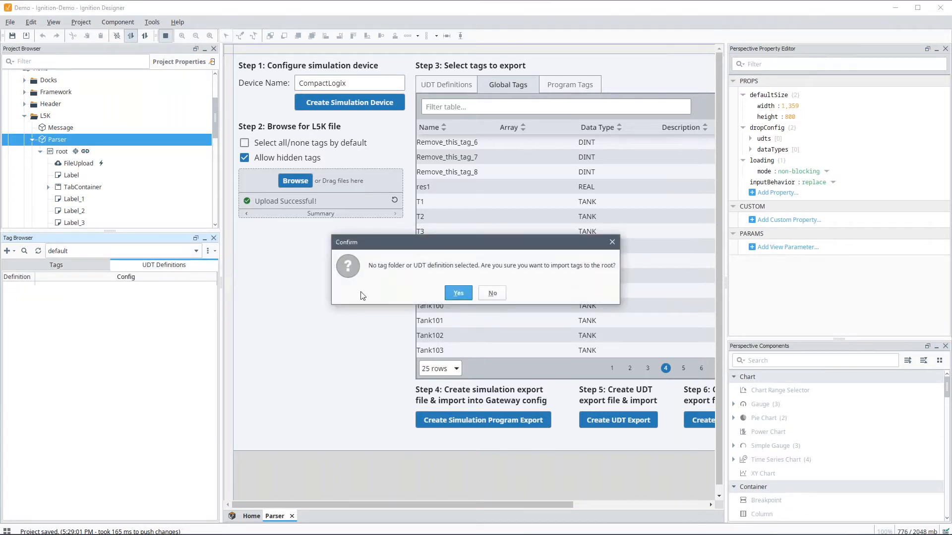
{"action": "left_click", "coordinate": [458, 293]}
{"action": "left_click", "coordinate": [398, 213]}
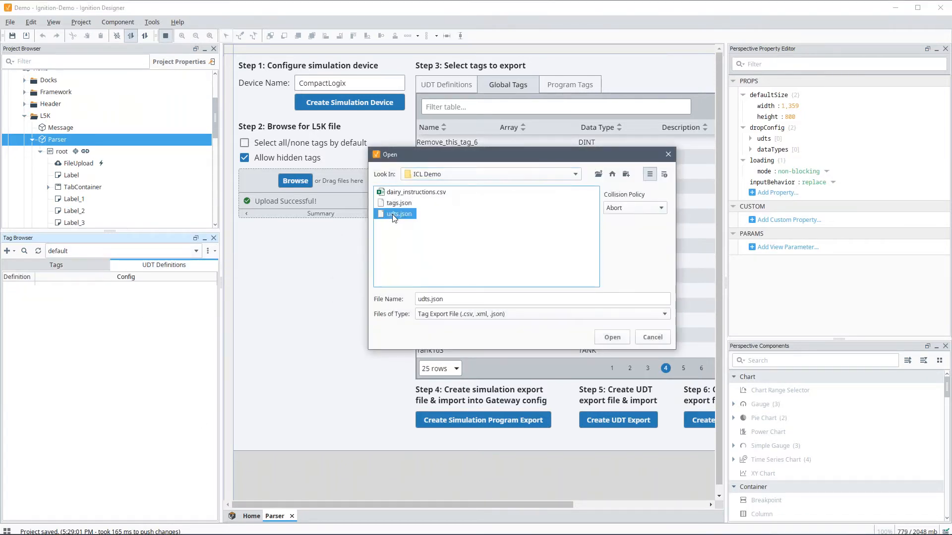
{"action": "double_click", "coordinate": [394, 217]}
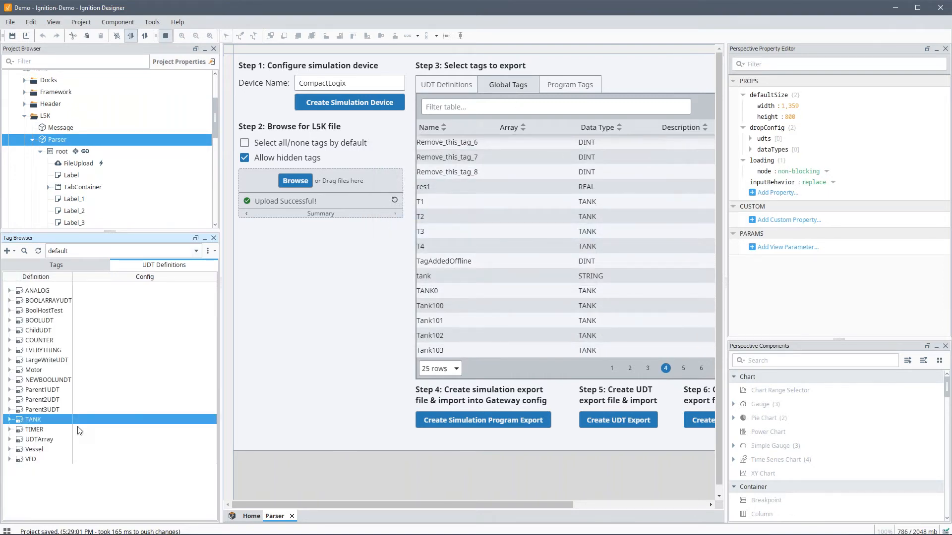
Step: Import tags.json into the Tanks folder, check Tank100's members, and close the Parser view
{"action": "left_click", "coordinate": [42, 266]}
{"action": "left_click", "coordinate": [34, 311]}
{"action": "left_click", "coordinate": [208, 250]}
{"action": "left_click", "coordinate": [242, 289]}
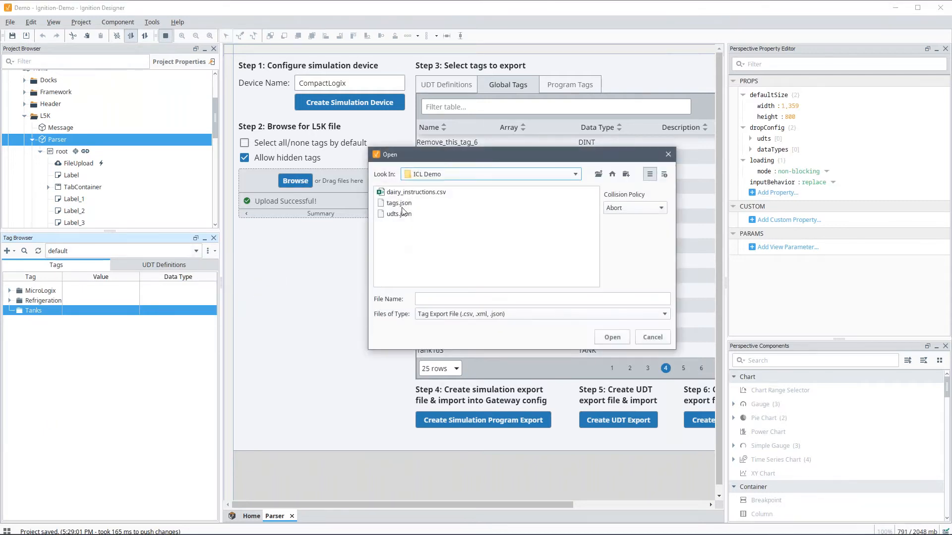
{"action": "double_click", "coordinate": [398, 204]}
{"action": "left_click", "coordinate": [9, 311]}
{"action": "left_click", "coordinate": [17, 320]}
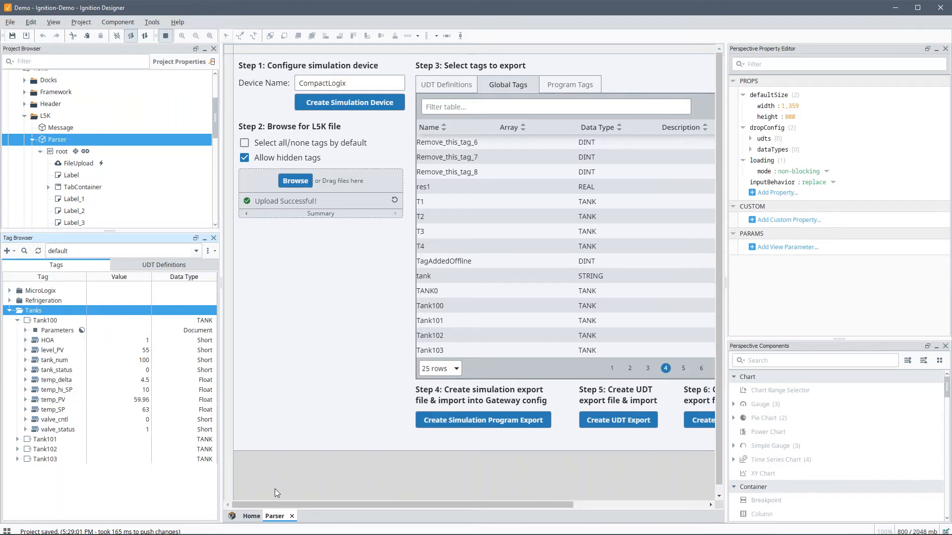
{"action": "left_click", "coordinate": [292, 516]}
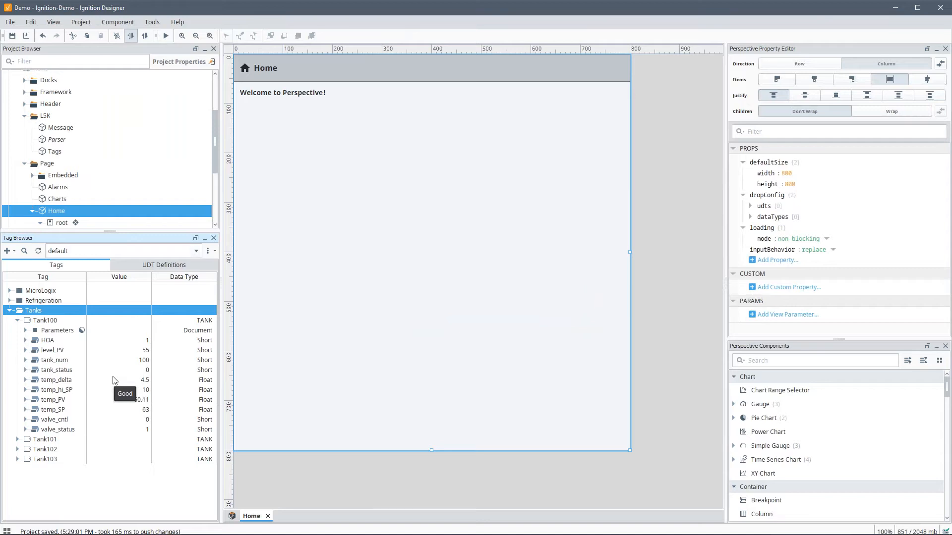
{"action": "left_click", "coordinate": [168, 265]}
Step: Set History Enabled to true and Storage Provider to MySQL on all TANK members
{"action": "double_click", "coordinate": [34, 420]}
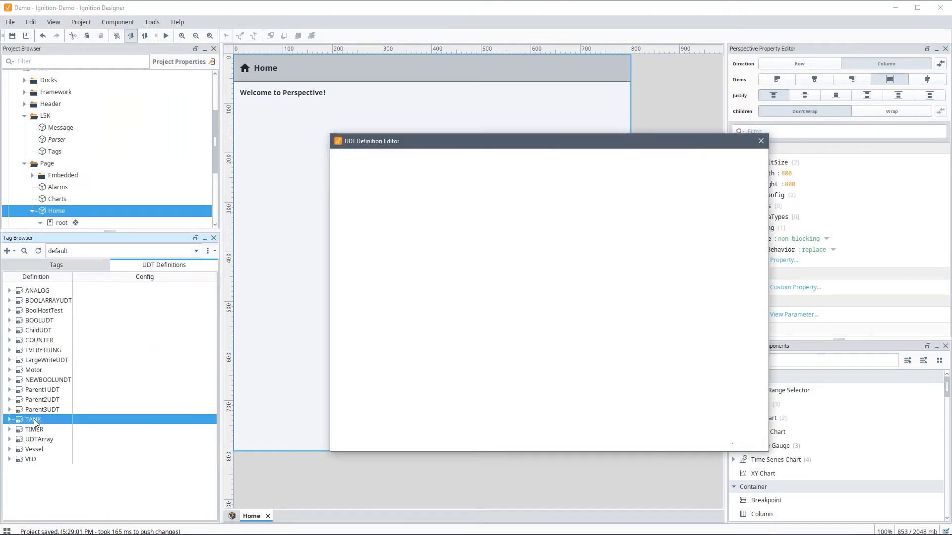
{"action": "left_click", "coordinate": [375, 222]}
{"action": "left_click", "coordinate": [387, 337], "text": "shift"}
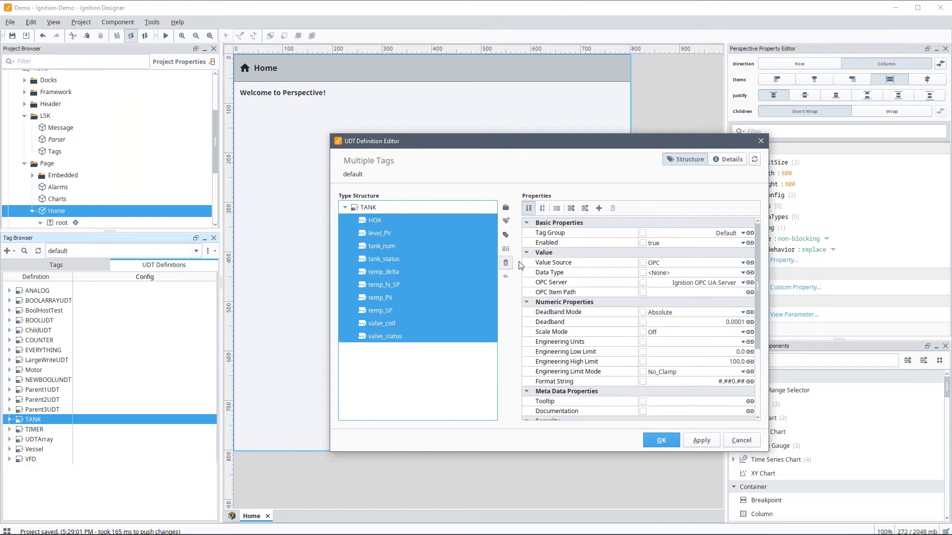
{"action": "scroll", "coordinate": [689, 341], "scroll_direction": "down", "scroll_amount": 5}
{"action": "left_click", "coordinate": [697, 416]}
{"action": "left_click", "coordinate": [693, 426]}
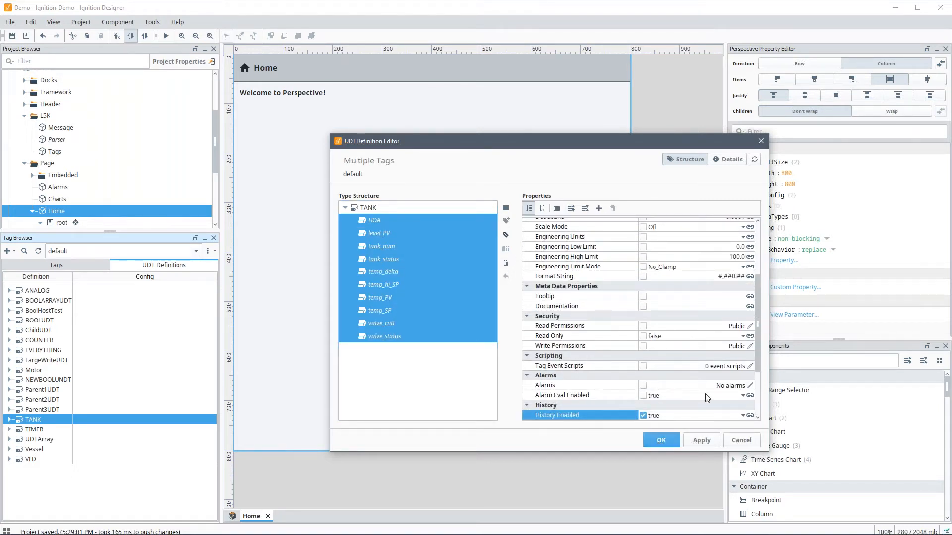
{"action": "scroll", "coordinate": [707, 398], "scroll_direction": "down", "scroll_amount": 3}
{"action": "left_click", "coordinate": [740, 338]}
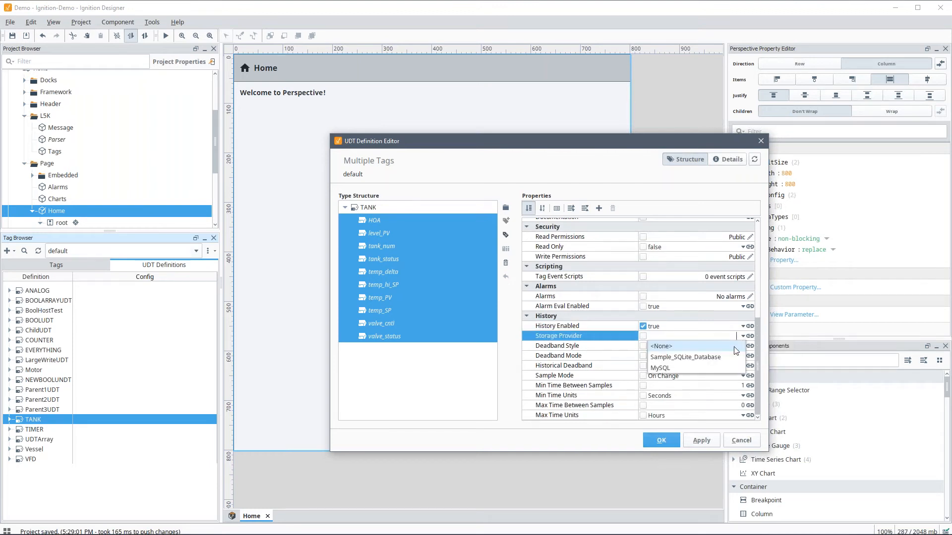
{"action": "left_click", "coordinate": [664, 368]}
{"action": "left_click", "coordinate": [662, 441]}
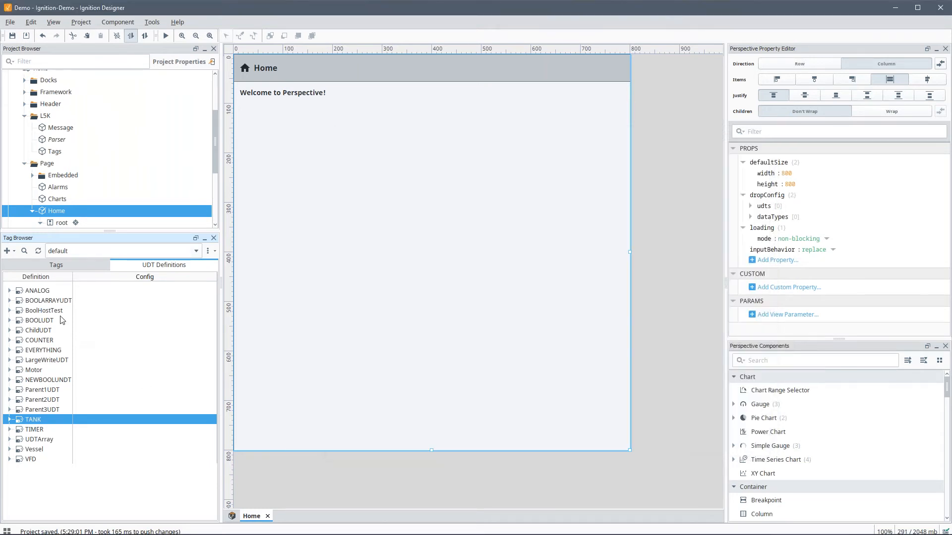
{"action": "left_click", "coordinate": [52, 267]}
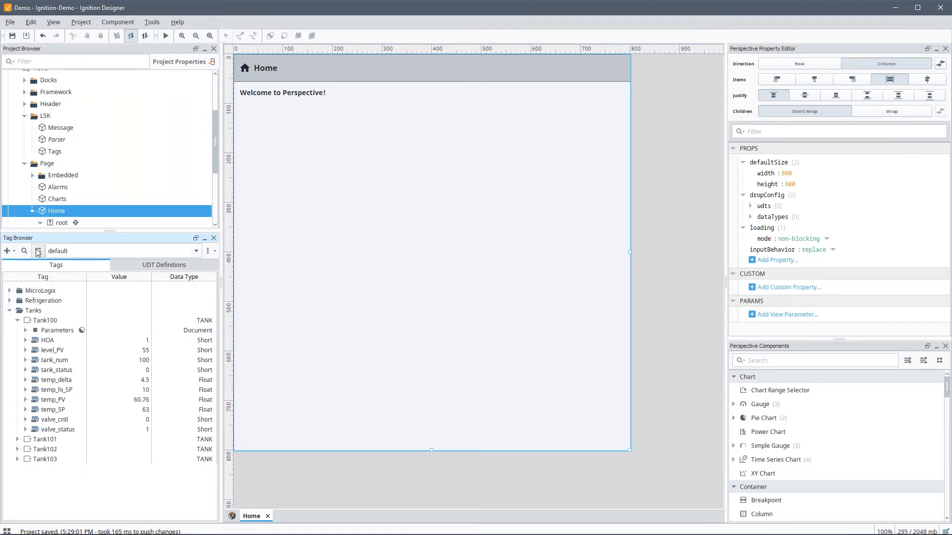
{"action": "left_click", "coordinate": [37, 251]}
Step: Copy the Tank103 instance and paste it into the Tanks folder as Tank104
{"action": "left_click", "coordinate": [10, 311]}
{"action": "left_click", "coordinate": [18, 439]}
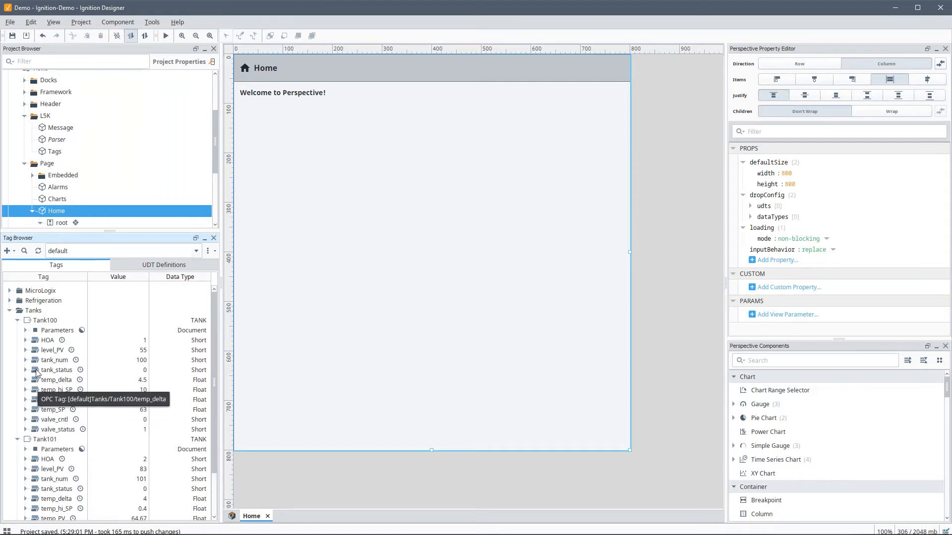
{"action": "left_click", "coordinate": [18, 321]}
{"action": "left_click", "coordinate": [18, 330]}
{"action": "left_click", "coordinate": [42, 352]}
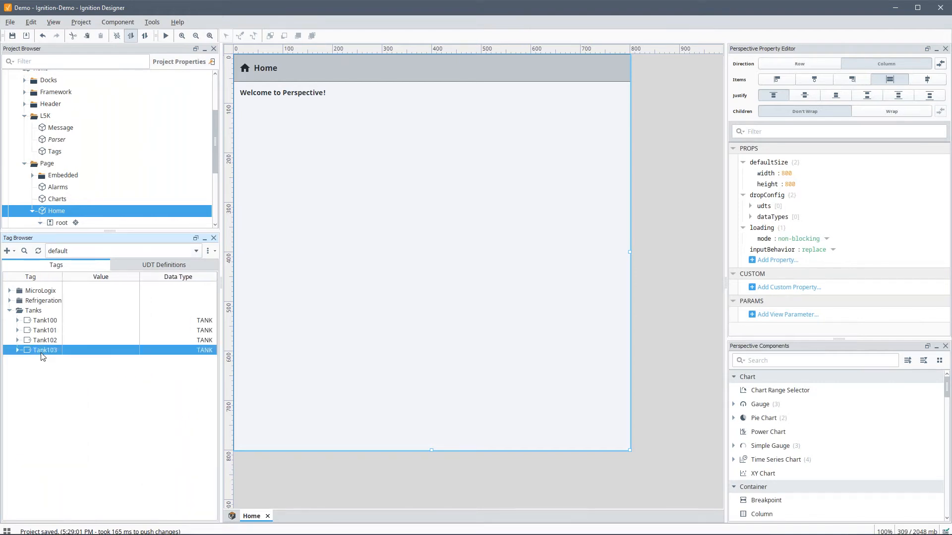
{"action": "key", "text": "ctrl+c"}
{"action": "left_click", "coordinate": [35, 310]}
{"action": "key", "text": "ctrl+v"}
Step: Change Tank104's TagPrefix parameter to Global.Tank104 and save the instance
{"action": "left_click", "coordinate": [49, 363]}
{"action": "double_click", "coordinate": [49, 365]}
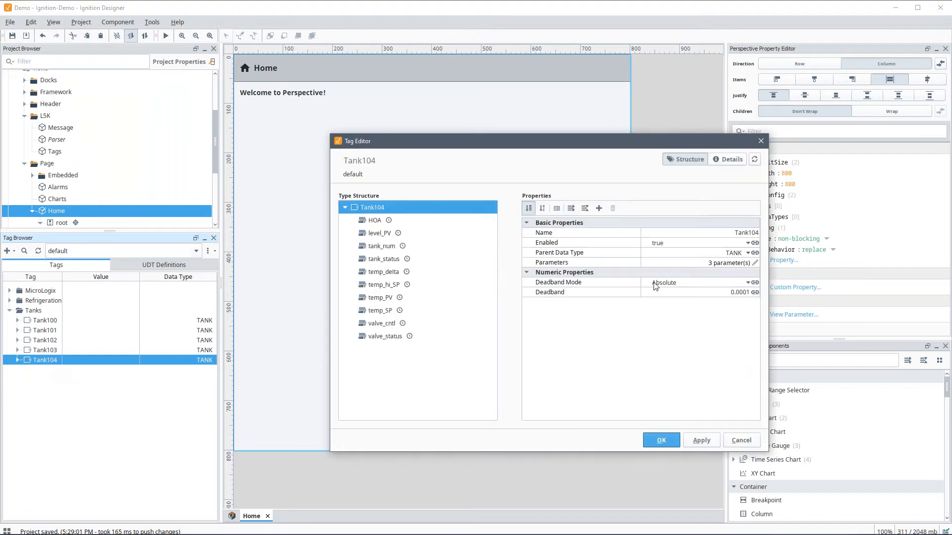
{"action": "left_click", "coordinate": [754, 265]}
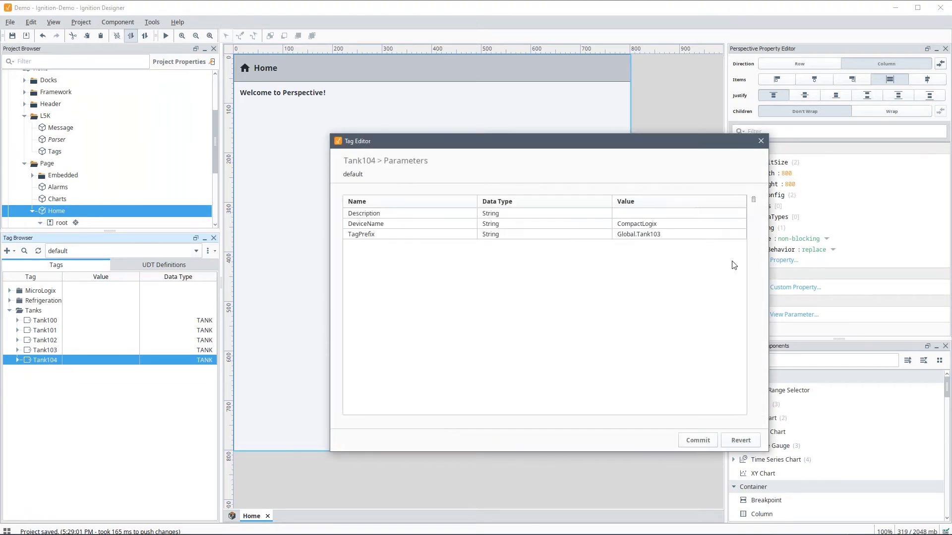
{"action": "double_click", "coordinate": [669, 235]}
{"action": "key", "text": "Return"}
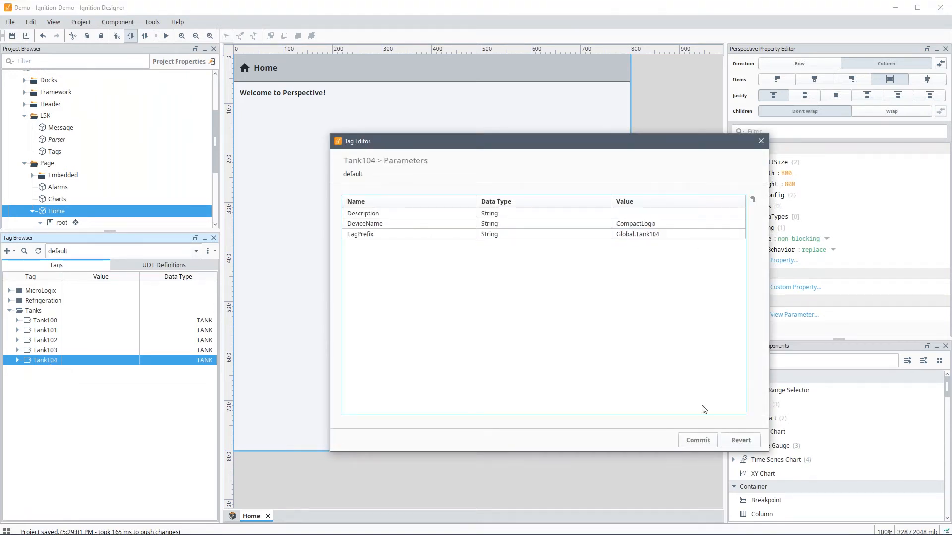
{"action": "left_click", "coordinate": [698, 440]}
{"action": "left_click", "coordinate": [661, 440]}
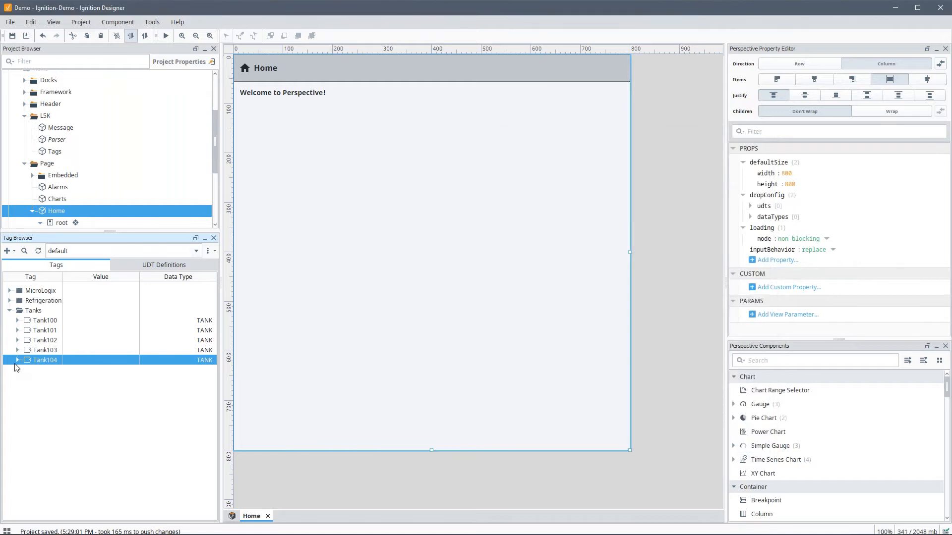
{"action": "left_click", "coordinate": [18, 360]}
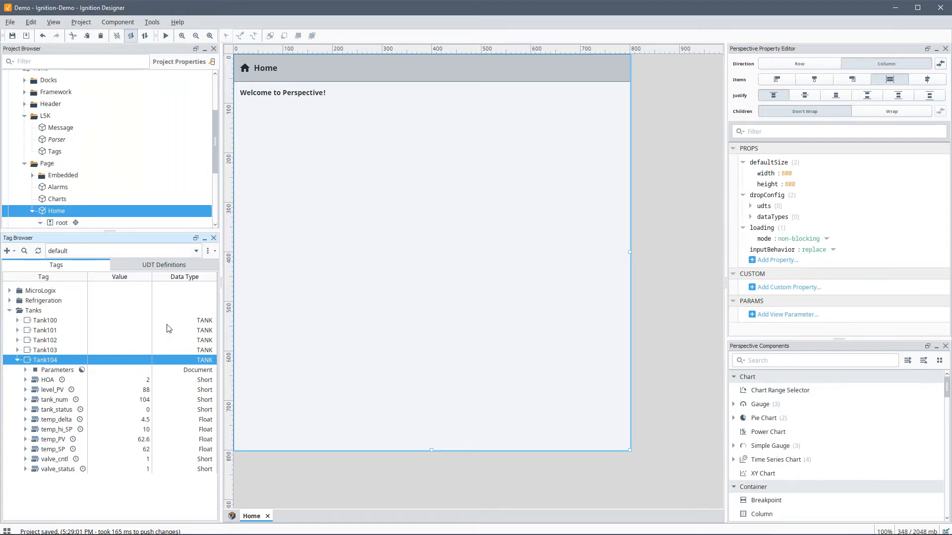
Step: Inside the CoordinateContainer, drop the fillLevel tag as a Cylindrical Tank
{"action": "left_click", "coordinate": [393, 317]}
{"action": "double_click", "coordinate": [376, 279]}
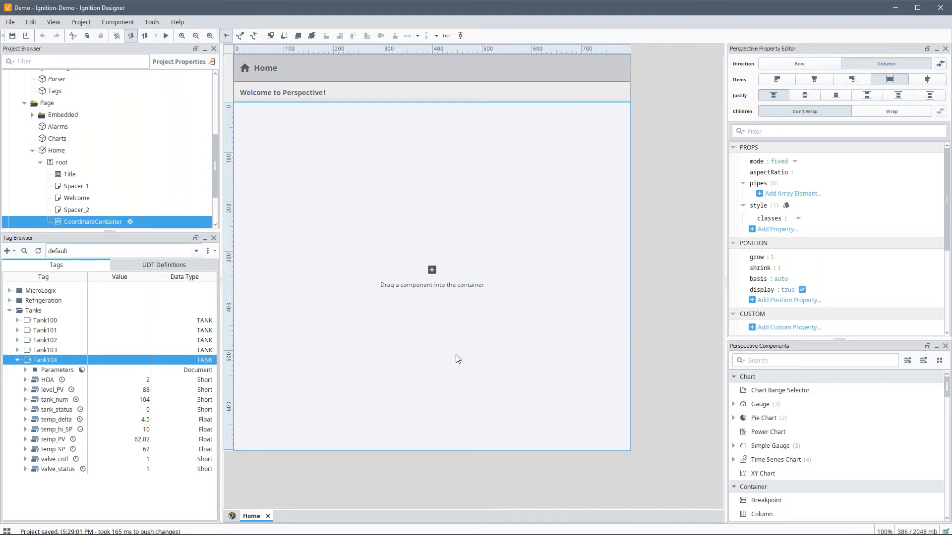
{"action": "left_click", "coordinate": [10, 301]}
{"action": "left_click", "coordinate": [9, 400]}
{"action": "left_click_drag", "start_coordinate": [43, 333], "coordinate": [253, 120]}
{"action": "left_click", "coordinate": [272, 128]}
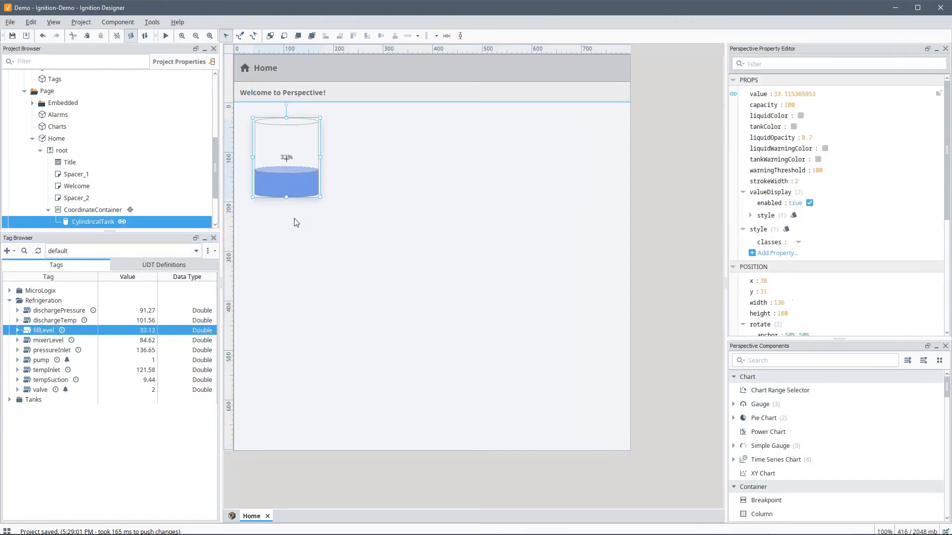
Step: Drop the dischargeTemp tag as an LED Display positioned below the tank
{"action": "left_click_drag", "start_coordinate": [54, 320], "coordinate": [291, 225]}
{"action": "left_click", "coordinate": [327, 277]}
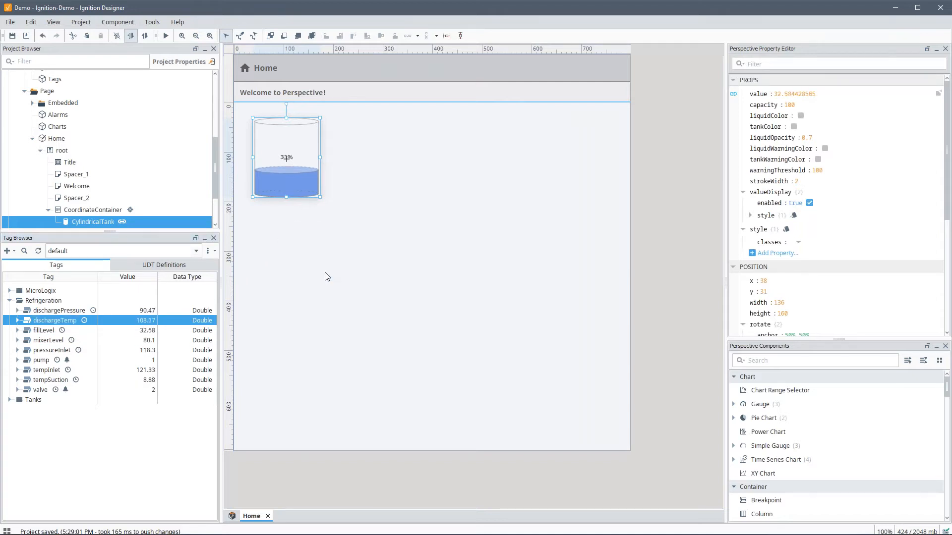
{"action": "left_click_drag", "start_coordinate": [303, 233], "coordinate": [333, 255]}
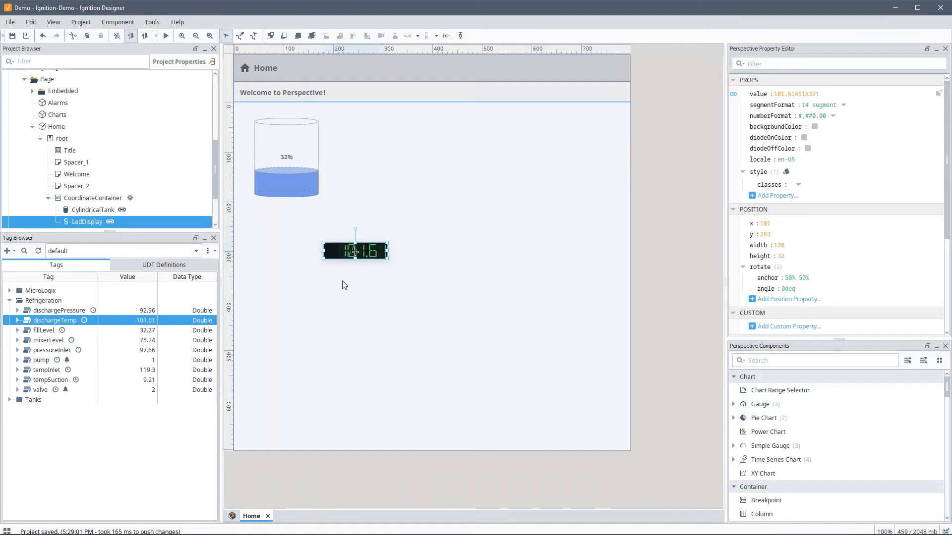
Step: Add a 'Discharge Temperature' label aligned to the left of the LED display
{"action": "left_click", "coordinate": [790, 358]}
{"action": "type", "text": "label"}
{"action": "left_click_drag", "start_coordinate": [753, 376], "coordinate": [264, 242]}
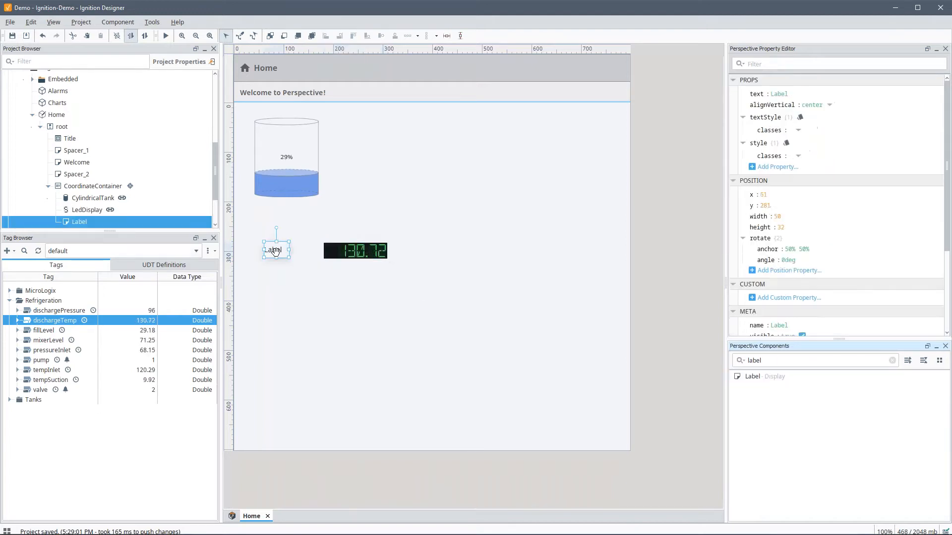
{"action": "type", "text": "Discharge Tempera"}
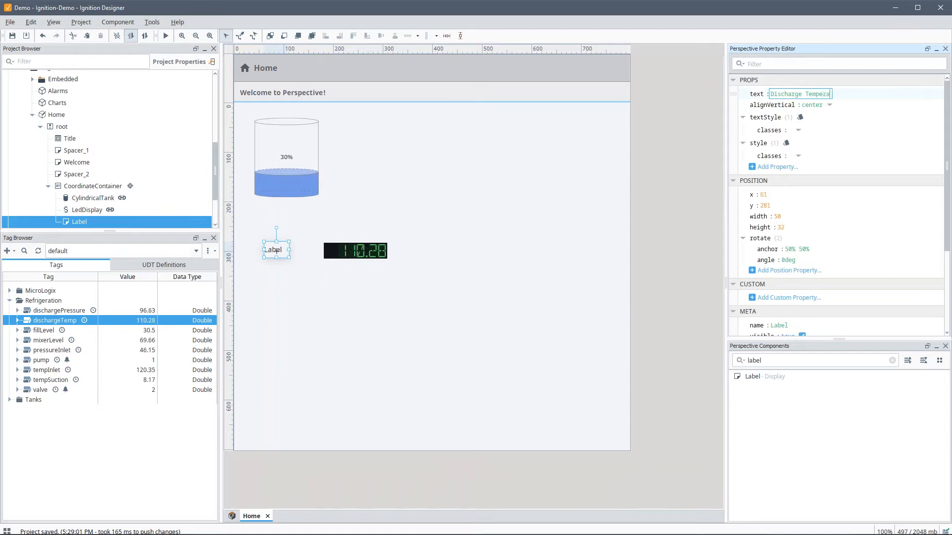
{"action": "type", "text": "ture"}
{"action": "key", "text": "Tab"}
{"action": "mouse_move", "coordinate": [289, 250]}
{"action": "left_mouse_down"}
{"action": "mouse_move", "coordinate": [353, 250]}
{"action": "mouse_move", "coordinate": [275, 252]}
{"action": "left_mouse_up"}
{"action": "left_click", "coordinate": [375, 254]}
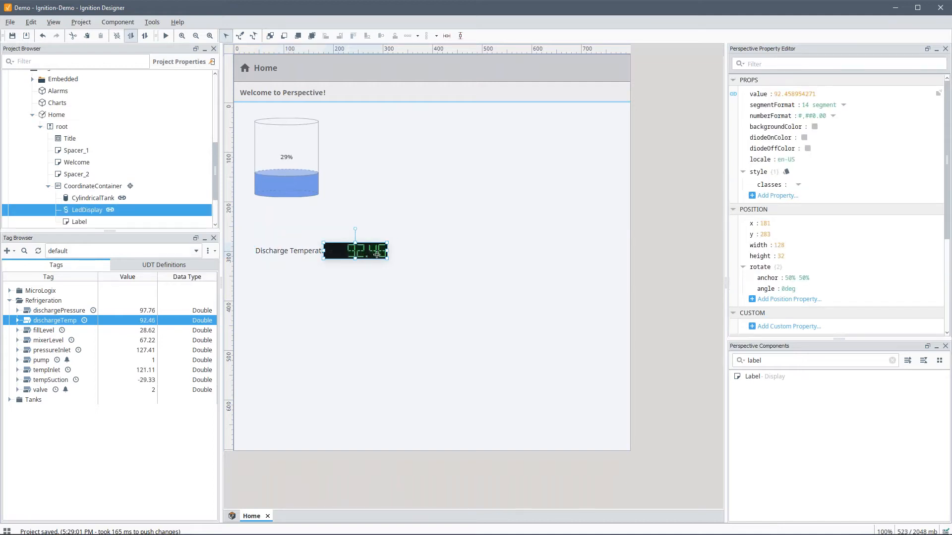
{"action": "left_click_drag", "start_coordinate": [375, 254], "coordinate": [287, 240]}
Step: Duplicate the label/LED pair twice and rename the copies 'Inlet Temperature' and 'Suction Temperature'
{"action": "key", "text": "ctrl+d"}
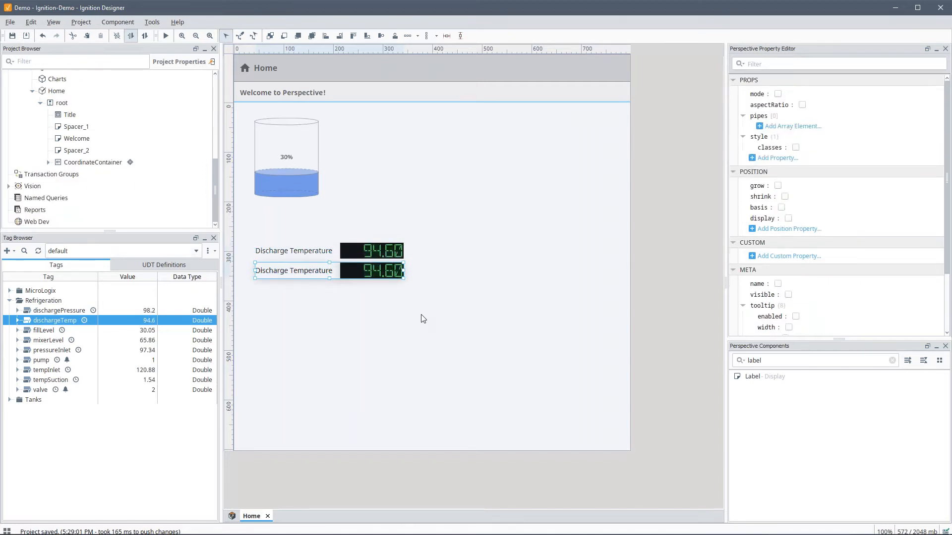
{"action": "key", "text": "ctrl+d"}
{"action": "left_click", "coordinate": [300, 271]}
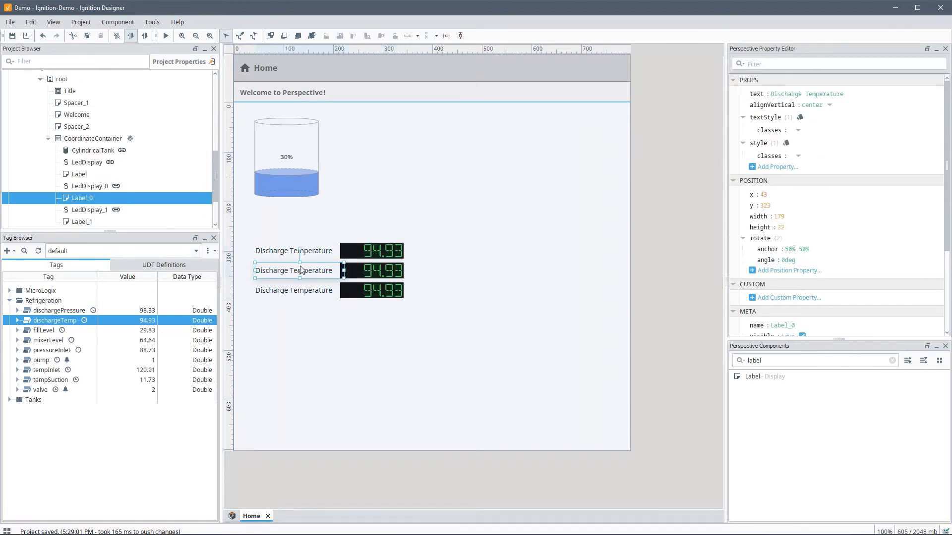
{"action": "double_click", "coordinate": [789, 94]}
{"action": "type", "text": "Inlet Temperature"}
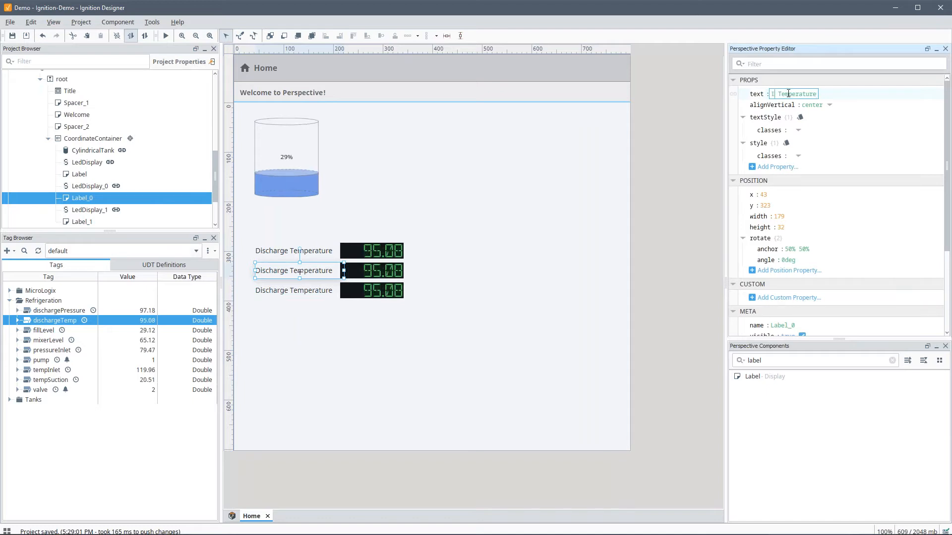
{"action": "key", "text": "Tab"}
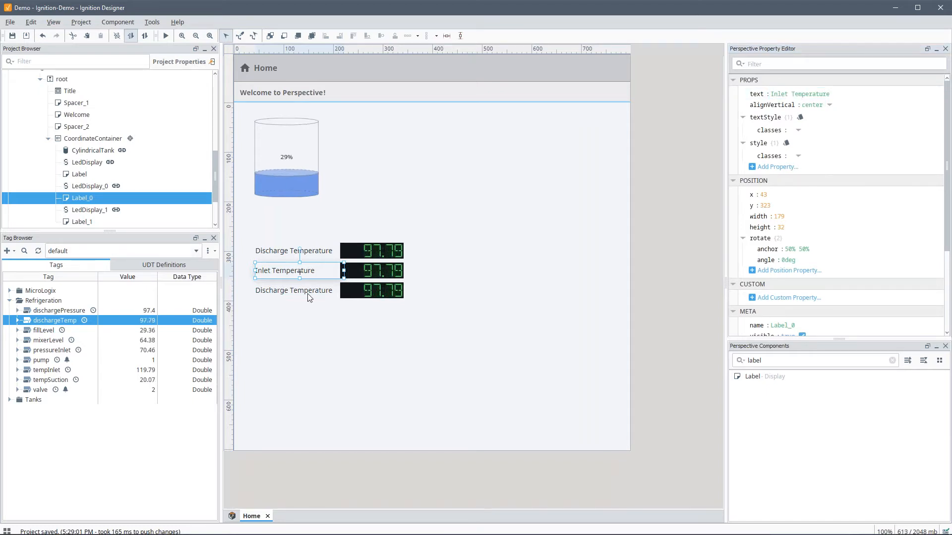
{"action": "left_click", "coordinate": [308, 293]}
{"action": "double_click", "coordinate": [777, 93]}
{"action": "type", "text": "Suction"}
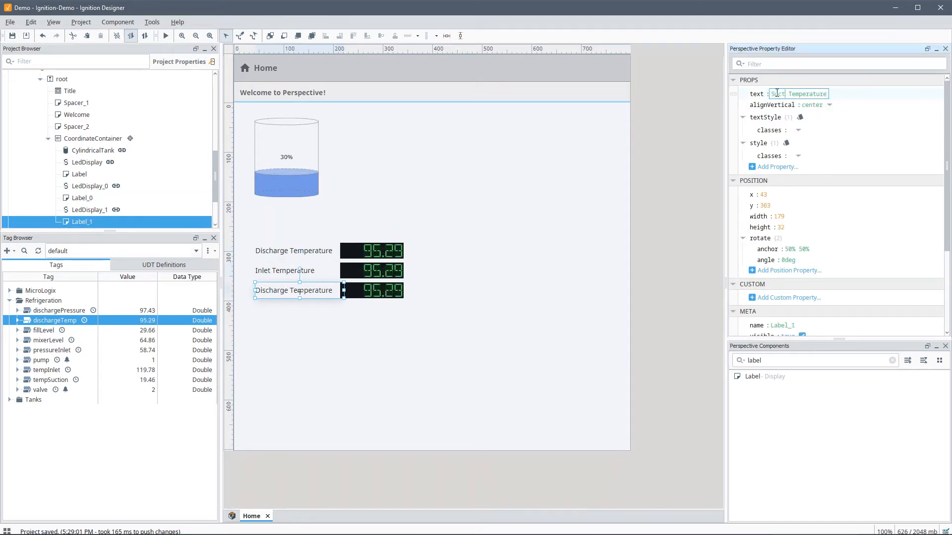
{"action": "key", "text": "Tab"}
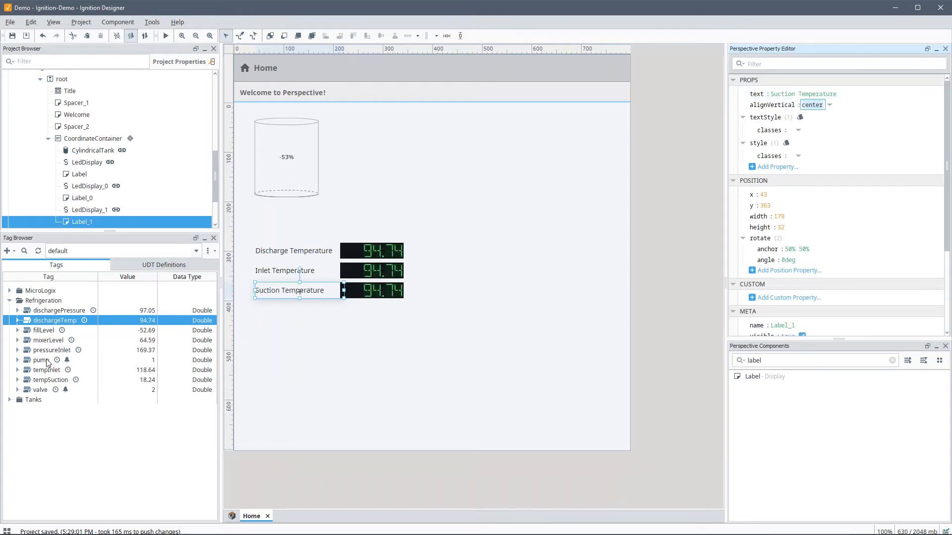
Step: Bind the Inlet and Suction LEDs to tempInlet and tempSuction, then copy the top two rows
{"action": "left_click_drag", "start_coordinate": [48, 373], "coordinate": [281, 319]}
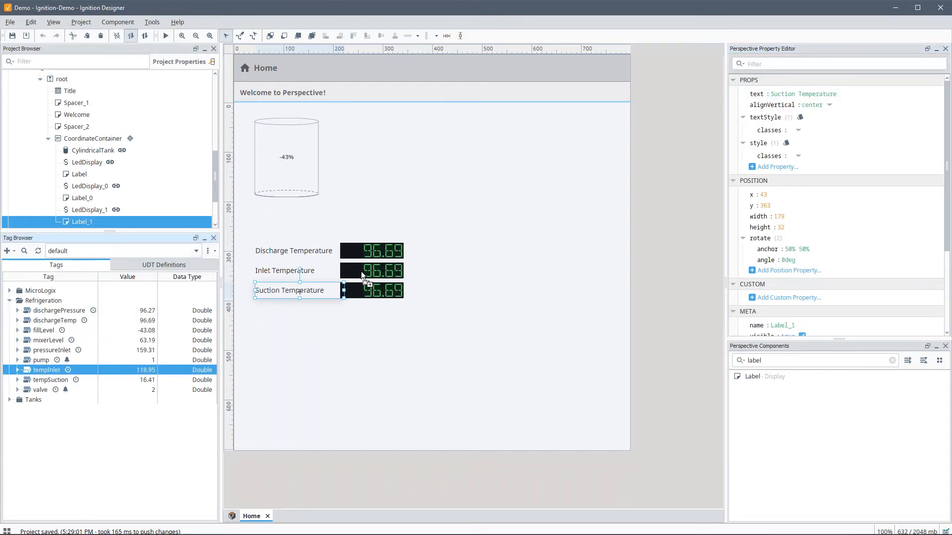
{"action": "left_click_drag", "start_coordinate": [361, 272], "coordinate": [360, 271]}
{"action": "left_click_drag", "start_coordinate": [48, 381], "coordinate": [275, 330]}
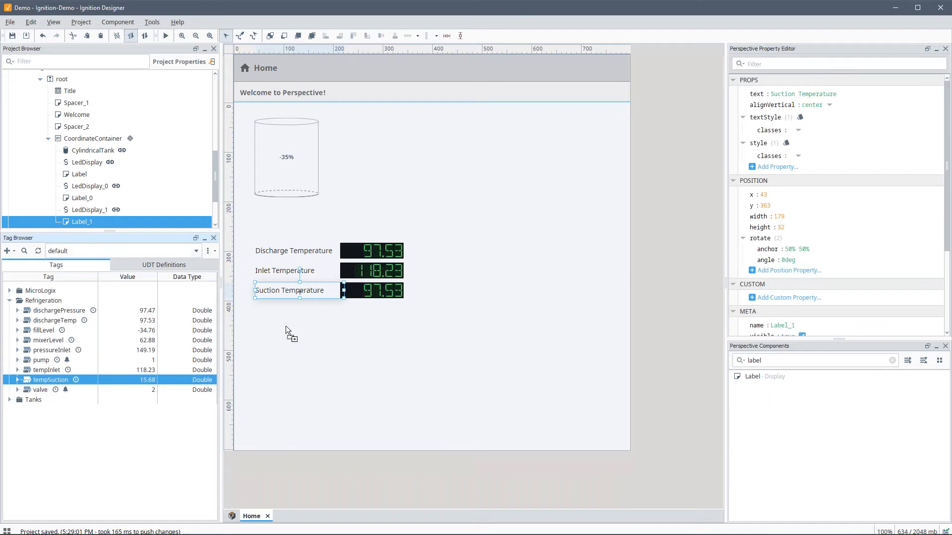
{"action": "left_click_drag", "start_coordinate": [372, 292], "coordinate": [290, 247]}
{"action": "key", "text": "ctrl+d"}
{"action": "key", "text": "alt+Right"}
{"action": "key", "text": "alt+Right"}
{"action": "key", "text": "alt+Right"}
{"action": "key", "text": "alt+Right"}
{"action": "key", "text": "alt+Right"}
{"action": "key", "text": "alt+Right"}
{"action": "key", "text": "alt+Right"}
{"action": "key", "text": "alt+Right"}
{"action": "key", "text": "alt+Right"}
{"action": "key", "text": "alt+Right"}
{"action": "key", "text": "alt+Right"}
{"action": "key", "text": "alt+Right"}
{"action": "key", "text": "alt+Right"}
{"action": "key", "text": "alt+Right"}
{"action": "key", "text": "alt+Right"}
{"action": "key", "text": "alt+Right"}
{"action": "key", "text": "alt+Right"}
{"action": "key", "text": "alt+Right"}
{"action": "key", "text": "alt+Right"}
{"action": "key", "text": "alt+Right"}
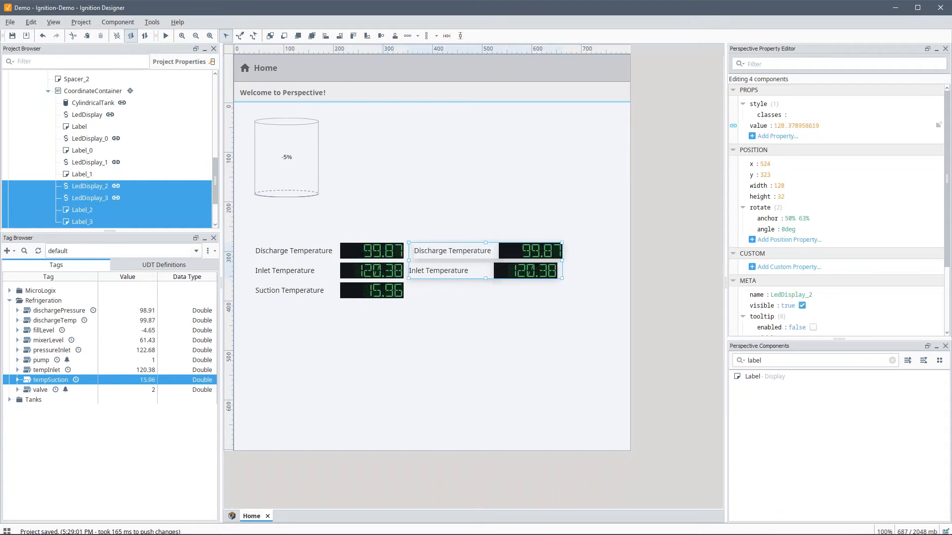
Step: Nudge the copied label/LED pair into line beside the temperature readouts
{"action": "left_click", "coordinate": [488, 307]}
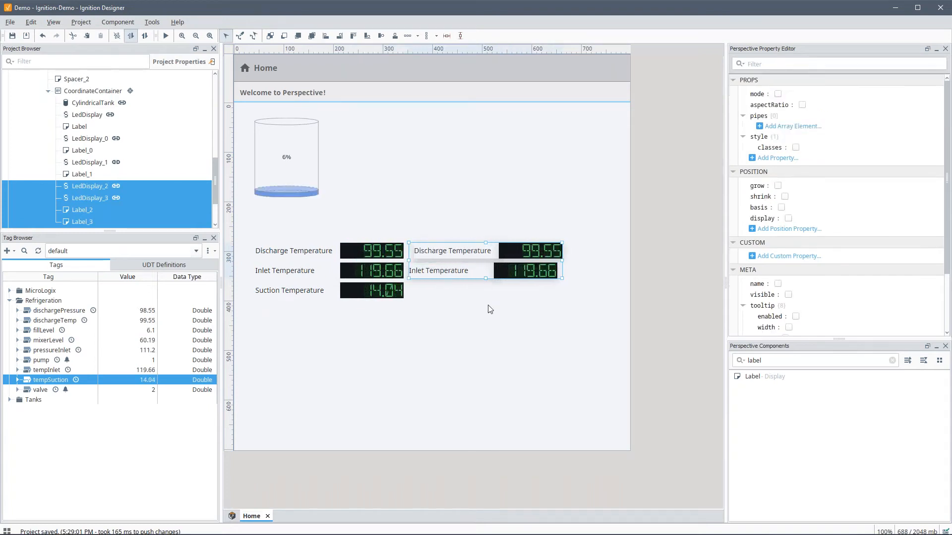
{"action": "left_click", "coordinate": [458, 252]}
{"action": "left_click", "coordinate": [539, 259], "text": "shift"}
{"action": "key", "text": "Left"}
{"action": "key", "text": "Left"}
{"action": "key", "text": "Left"}
{"action": "key", "text": "Left"}
{"action": "key", "text": "Left"}
{"action": "key", "text": "Left"}
{"action": "key", "text": "Left"}
{"action": "key", "text": "Left"}
{"action": "key", "text": "Left"}
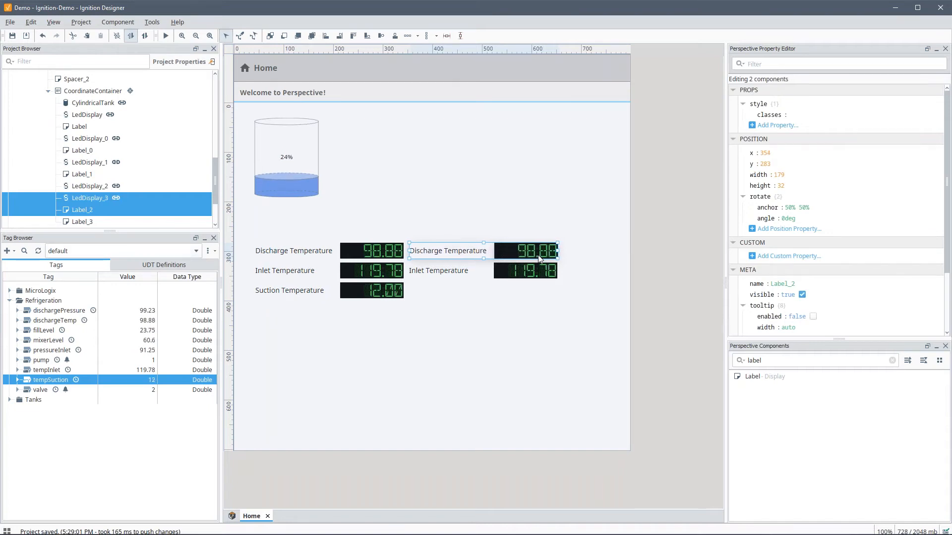
{"action": "key", "text": "Left"}
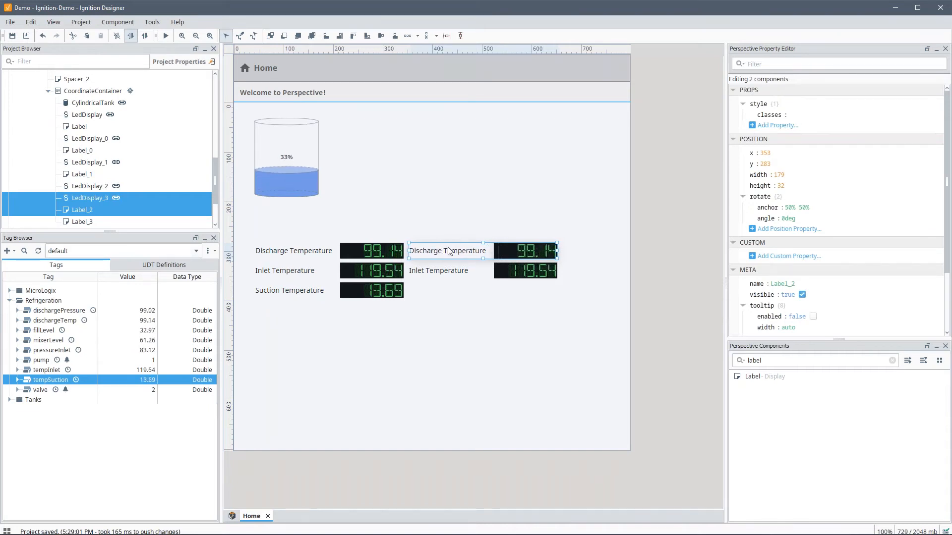
Step: Rename the copied labels to 'Discharge Pressure' and 'Inlet Pressure'
{"action": "left_click", "coordinate": [448, 252]}
{"action": "left_click", "coordinate": [823, 94]}
{"action": "double_click", "coordinate": [823, 94]}
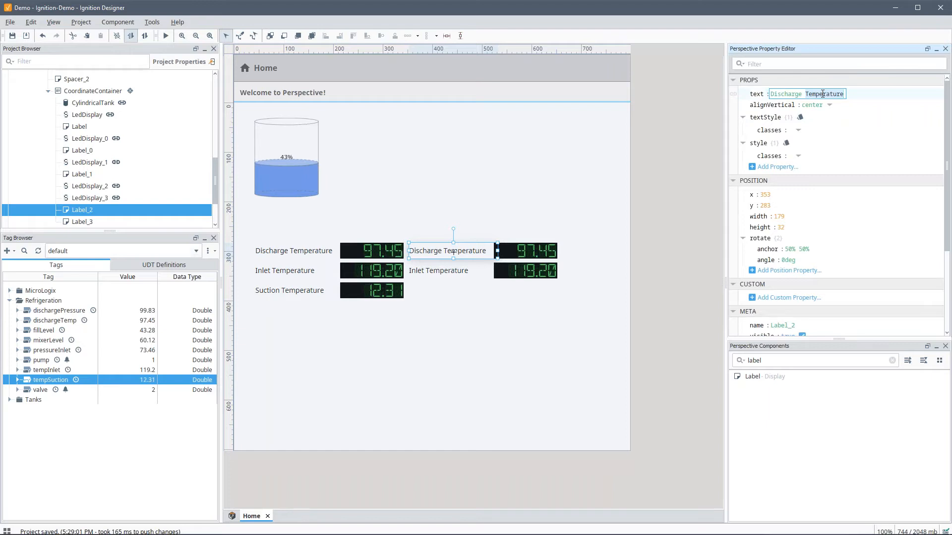
{"action": "type", "text": "Pressure"}
{"action": "key", "text": "Return"}
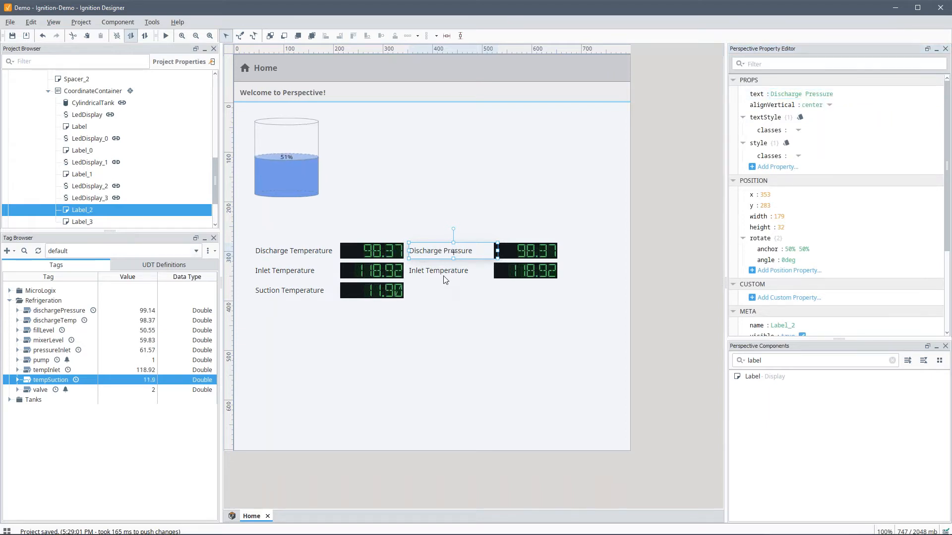
{"action": "left_click", "coordinate": [445, 273]}
{"action": "double_click", "coordinate": [813, 94]}
{"action": "type", "text": "Pre"}
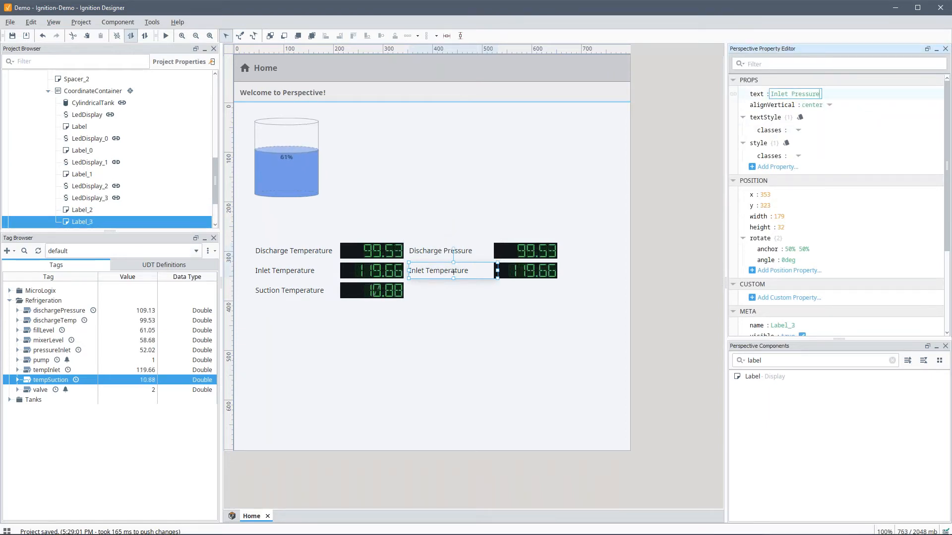
{"action": "key", "text": "Return"}
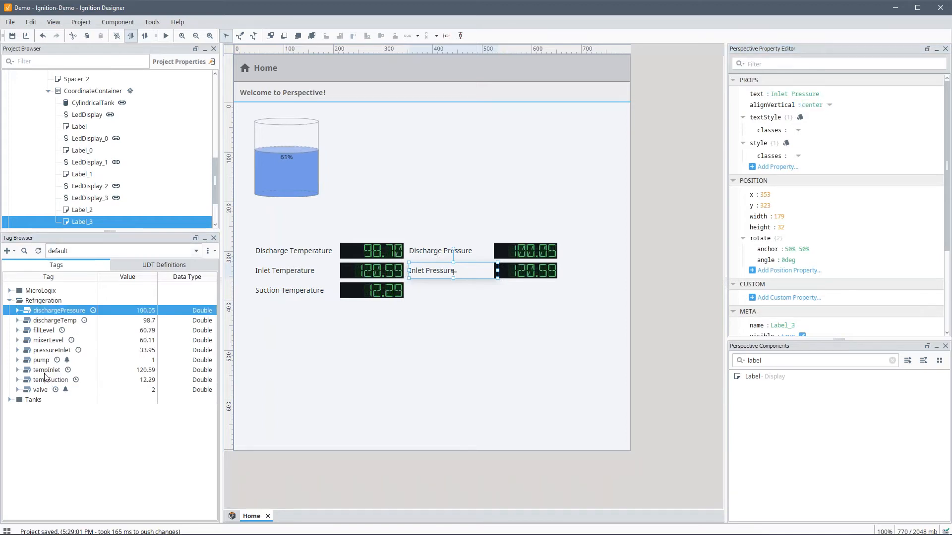
Step: Bind the Inlet Pressure LED display to the pressureInlet tag
{"action": "left_click_drag", "start_coordinate": [52, 350], "coordinate": [523, 268]}
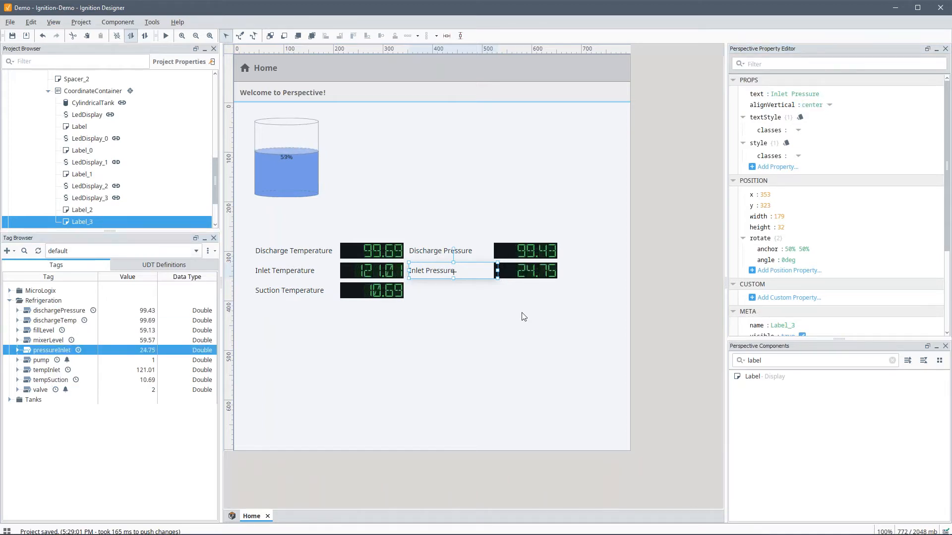
{"action": "left_click", "coordinate": [522, 313]}
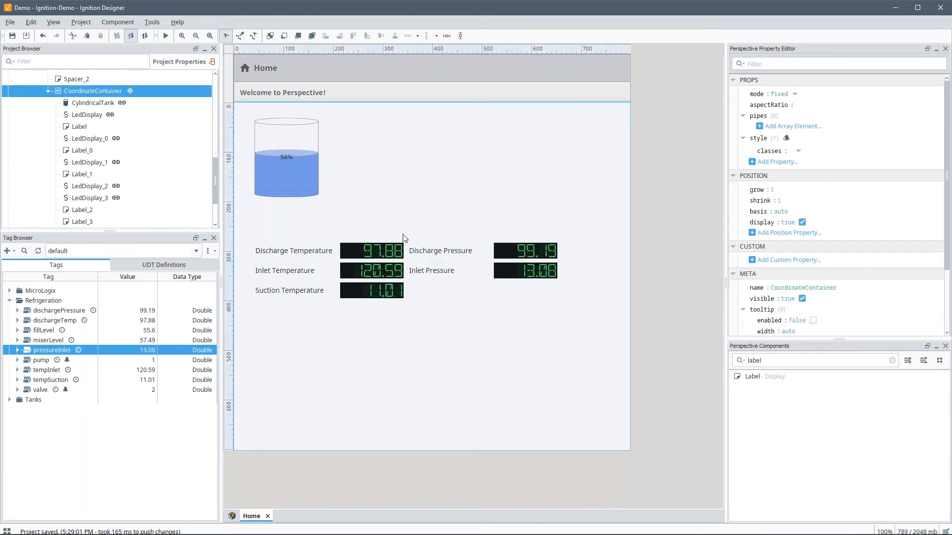
{"action": "left_click", "coordinate": [288, 160]}
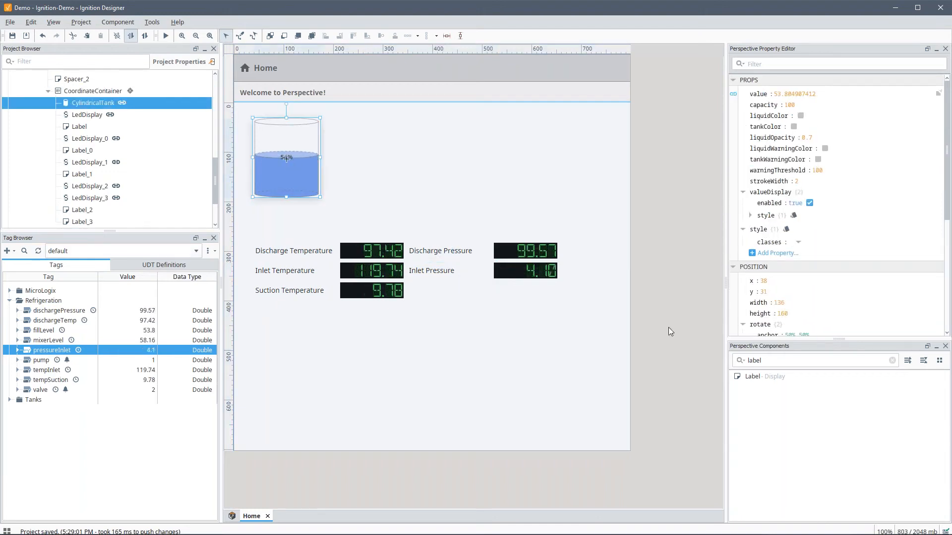
{"action": "left_click", "coordinate": [892, 361]}
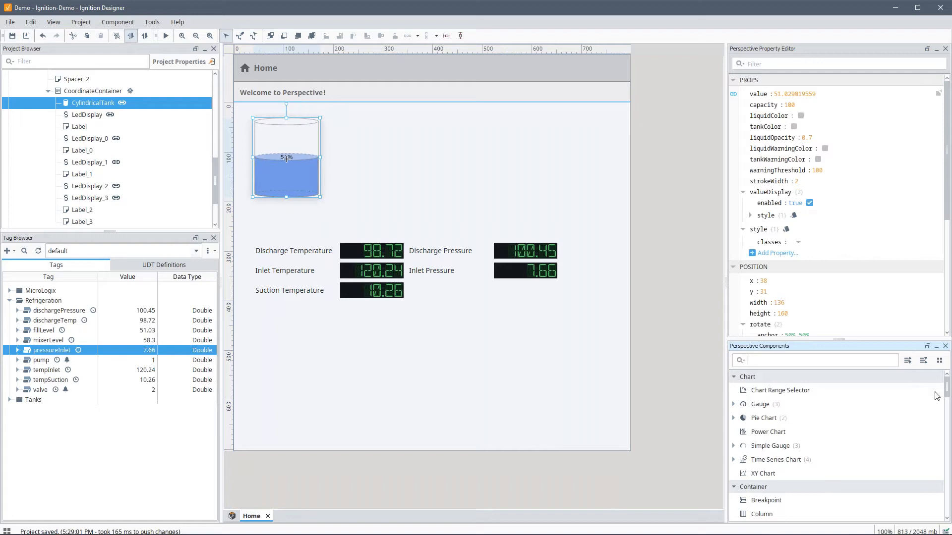
Step: Place a Pump beside the tank with its value text hidden
{"action": "scroll", "coordinate": [948, 394], "scroll_direction": "down", "scroll_amount": 15}
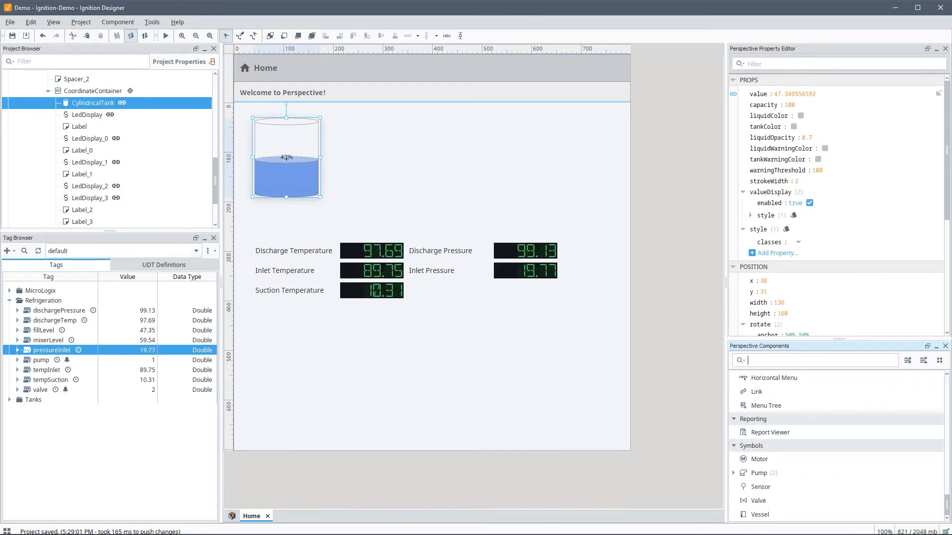
{"action": "left_click_drag", "start_coordinate": [758, 474], "coordinate": [407, 175]}
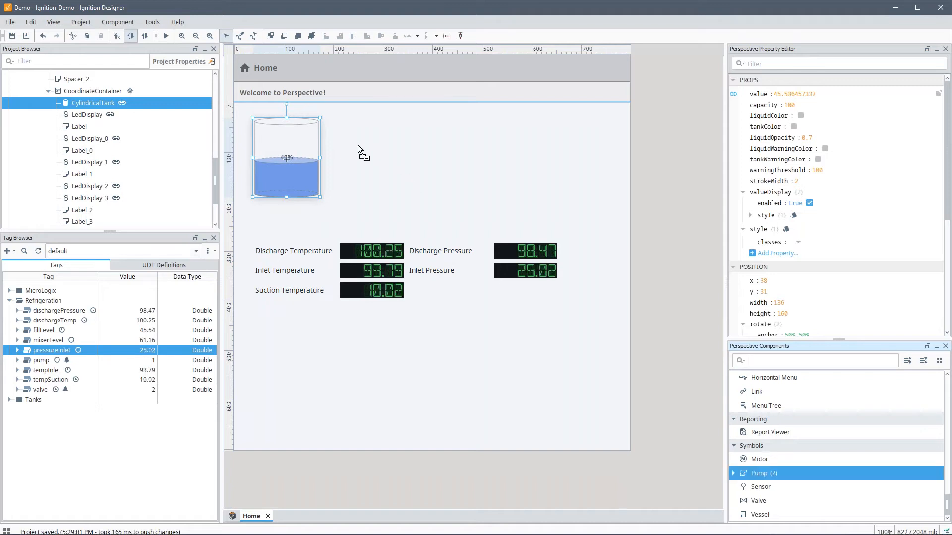
{"action": "left_click_drag", "start_coordinate": [358, 145], "coordinate": [359, 149]}
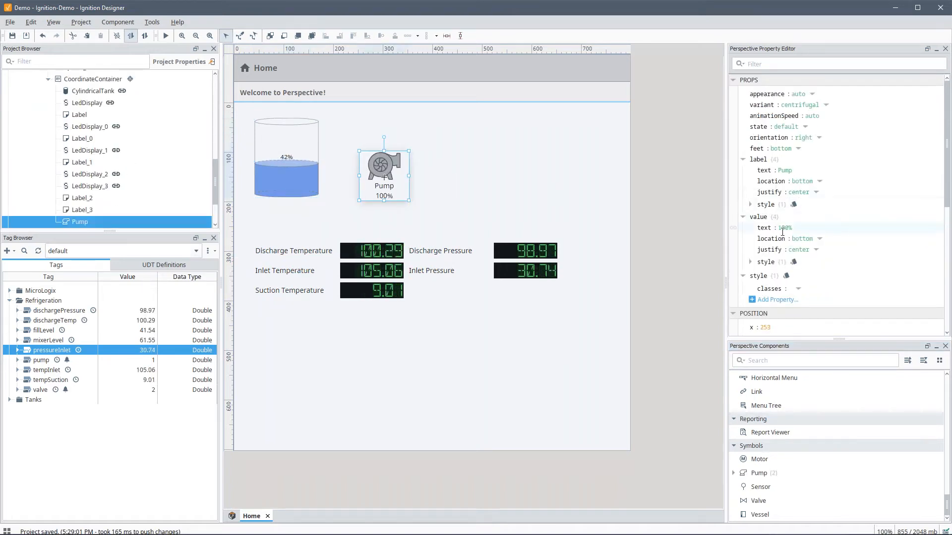
{"action": "left_click", "coordinate": [821, 241]}
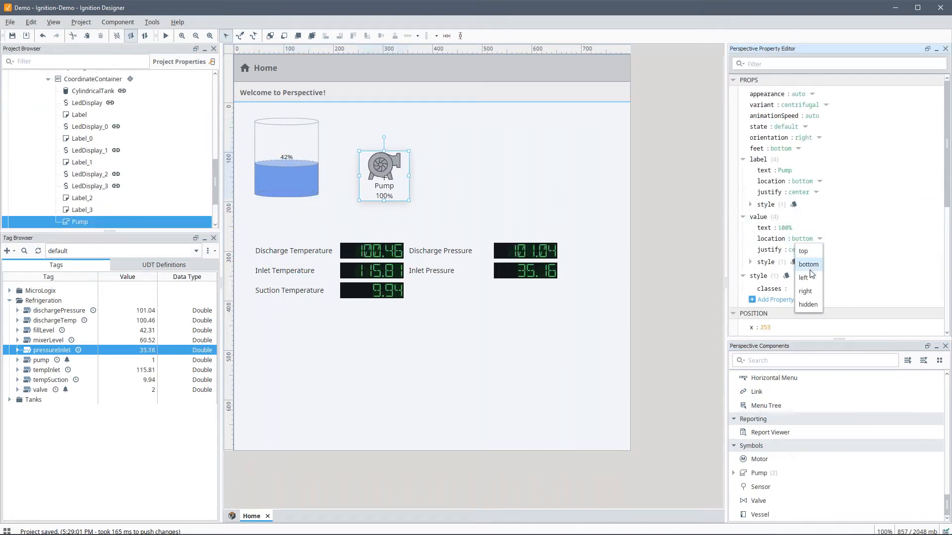
{"action": "left_click", "coordinate": [810, 304]}
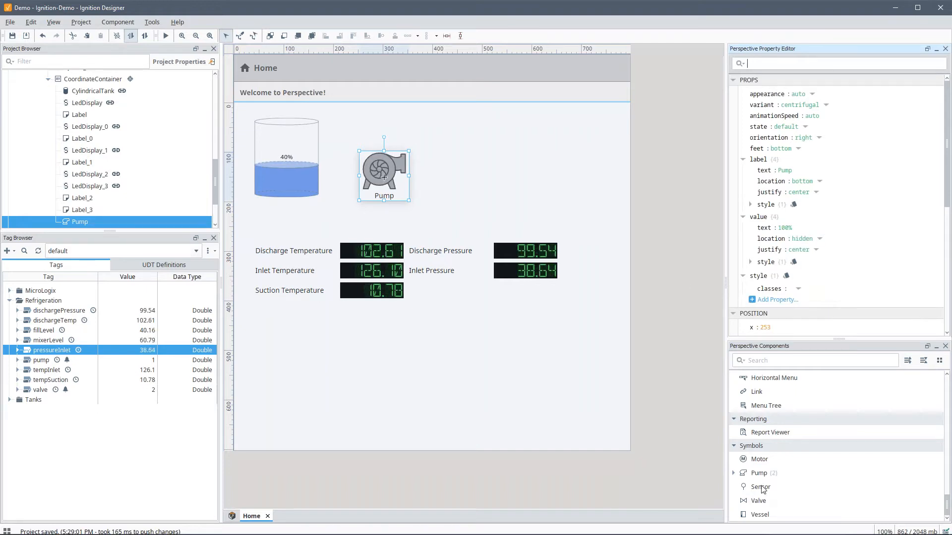
Step: Add a Valve with hidden value text and an enlarged Vessel beside it
{"action": "left_click_drag", "start_coordinate": [758, 501], "coordinate": [453, 158]}
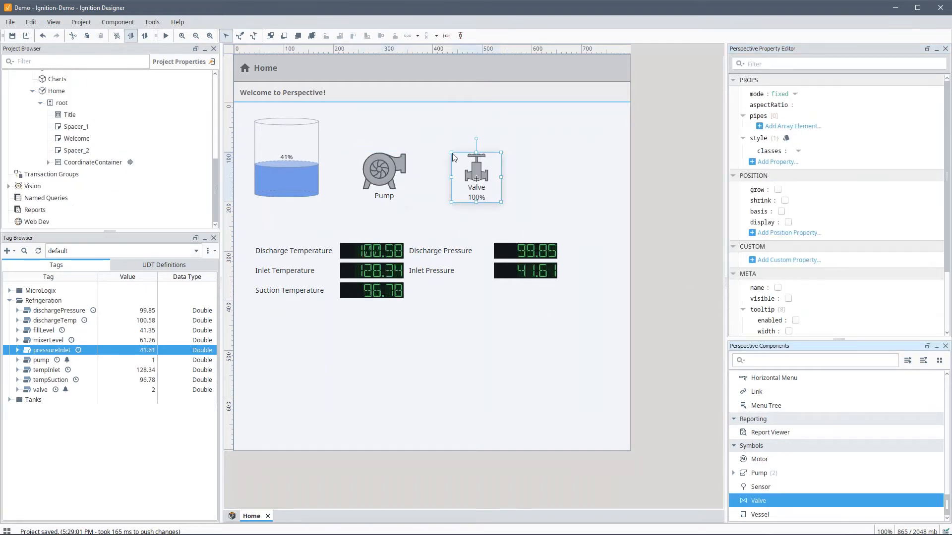
{"action": "left_click", "coordinate": [819, 228]}
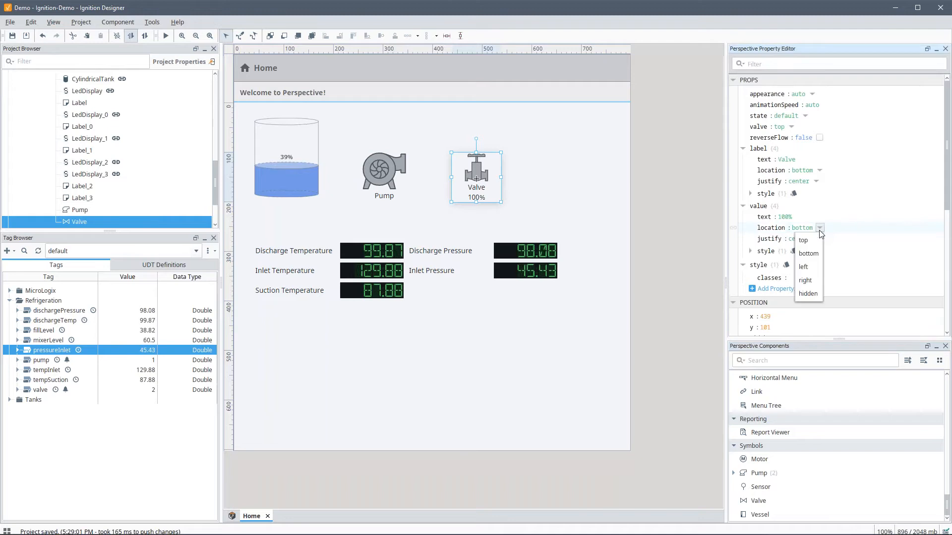
{"action": "left_click", "coordinate": [808, 294]}
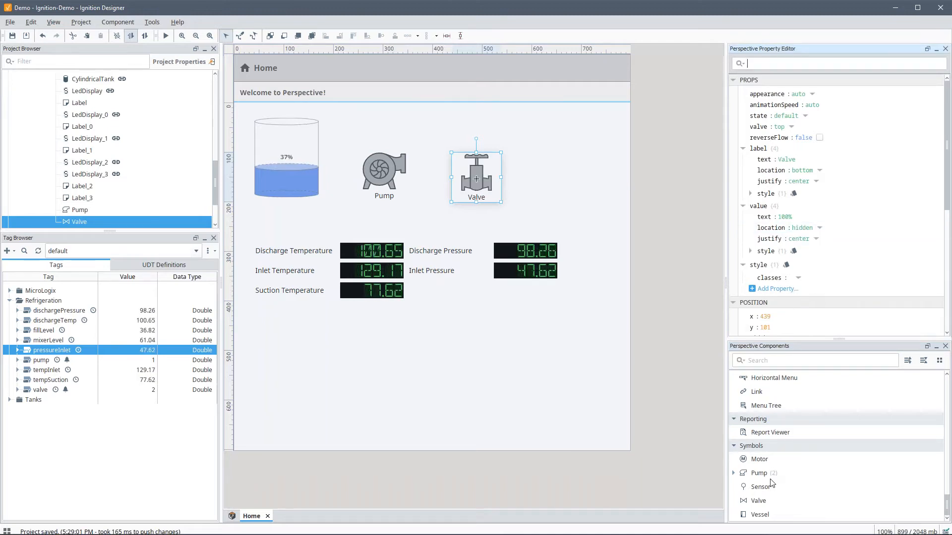
{"action": "left_click_drag", "start_coordinate": [760, 514], "coordinate": [568, 132]}
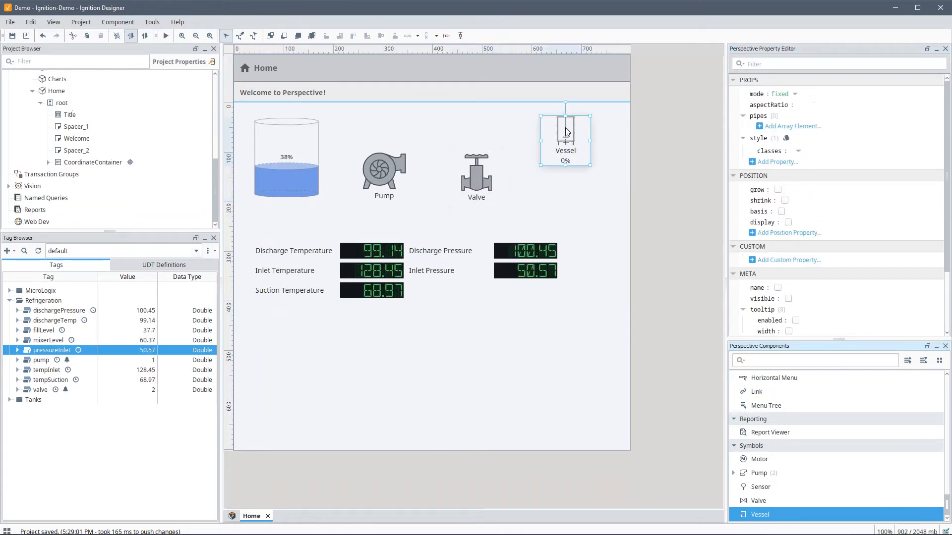
{"action": "left_click_drag", "start_coordinate": [593, 170], "coordinate": [578, 194]}
{"action": "left_click_drag", "start_coordinate": [472, 182], "coordinate": [475, 182]}
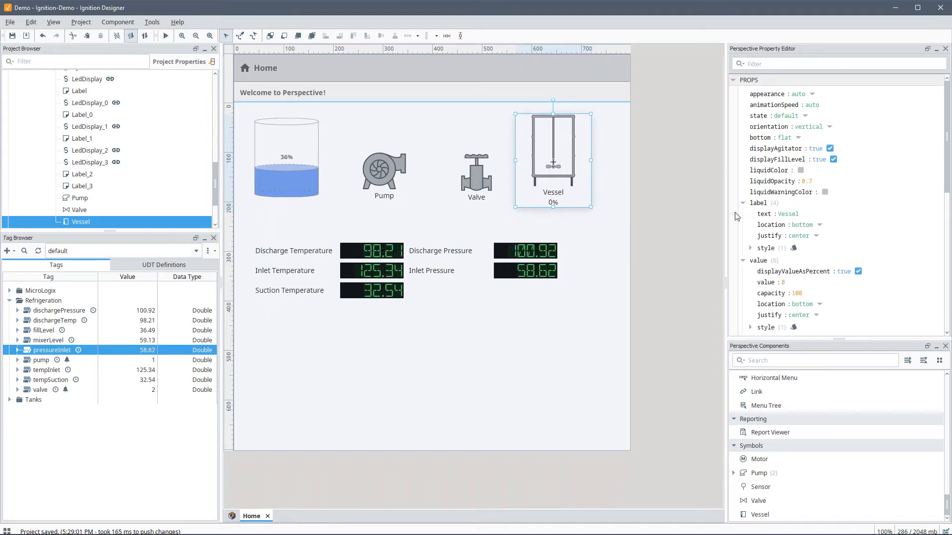
Step: Bind the Pump's state property to the pump tag and begin adding a transform
{"action": "left_click", "coordinate": [388, 182]}
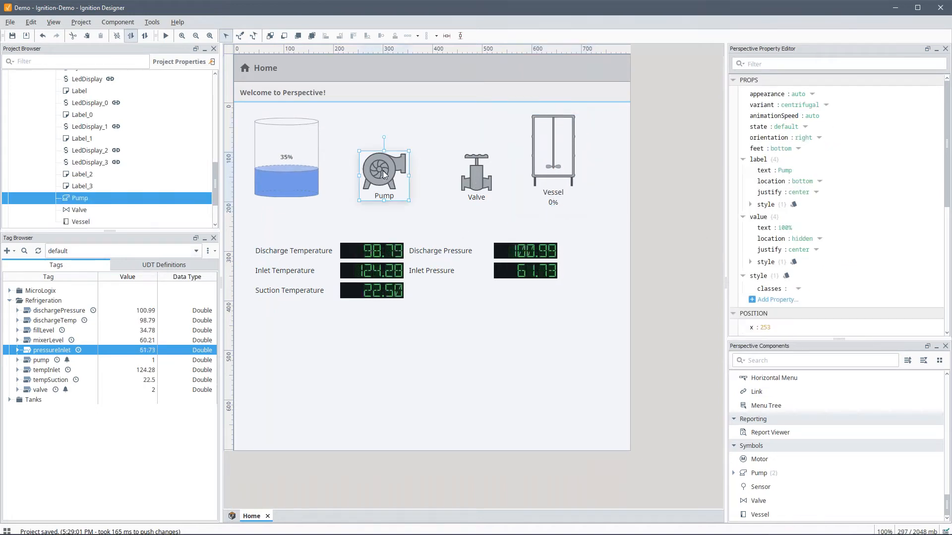
{"action": "left_click", "coordinate": [51, 361]}
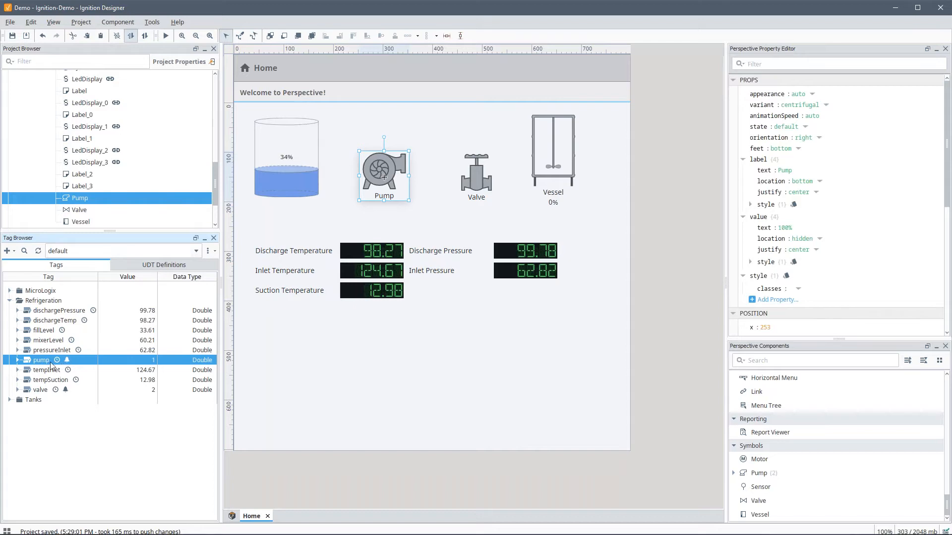
{"action": "left_click_drag", "start_coordinate": [759, 130], "coordinate": [768, 129]}
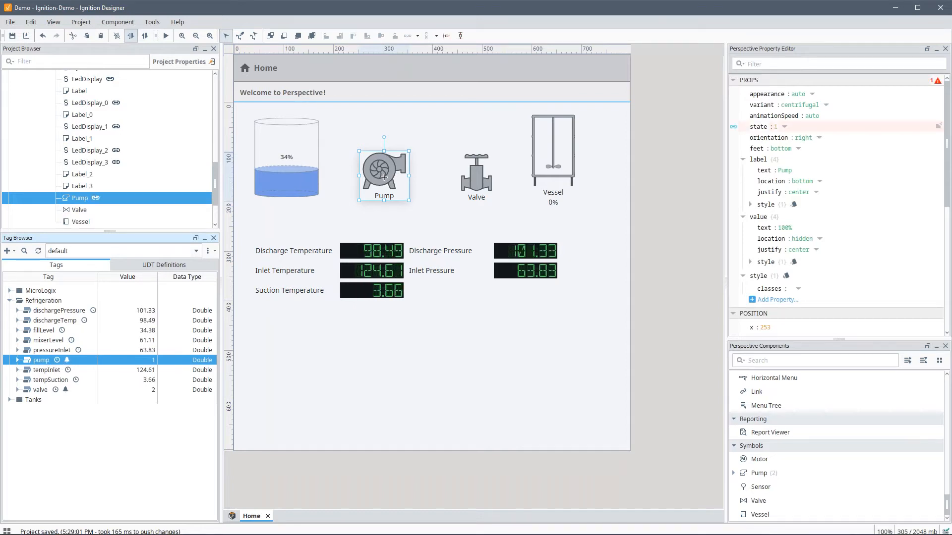
{"action": "left_click", "coordinate": [733, 127]}
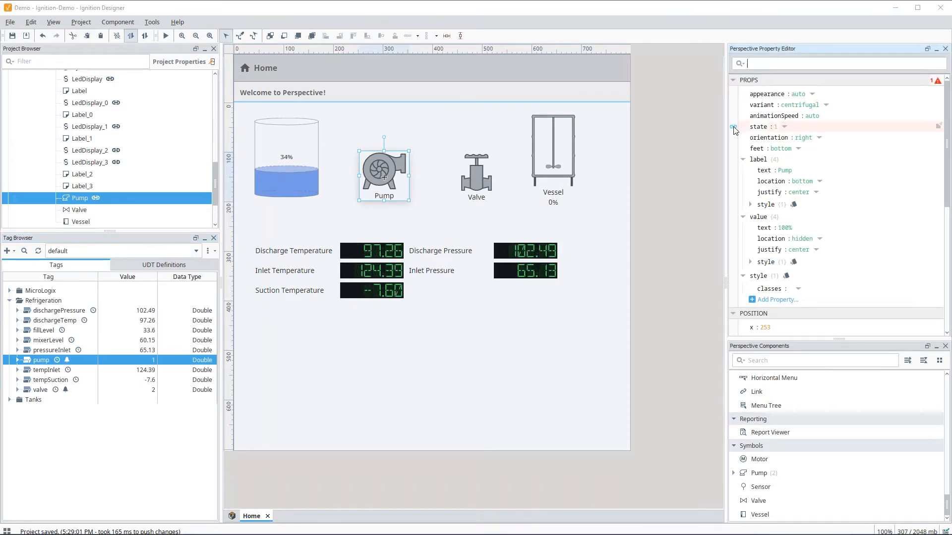
{"action": "left_click", "coordinate": [420, 252]}
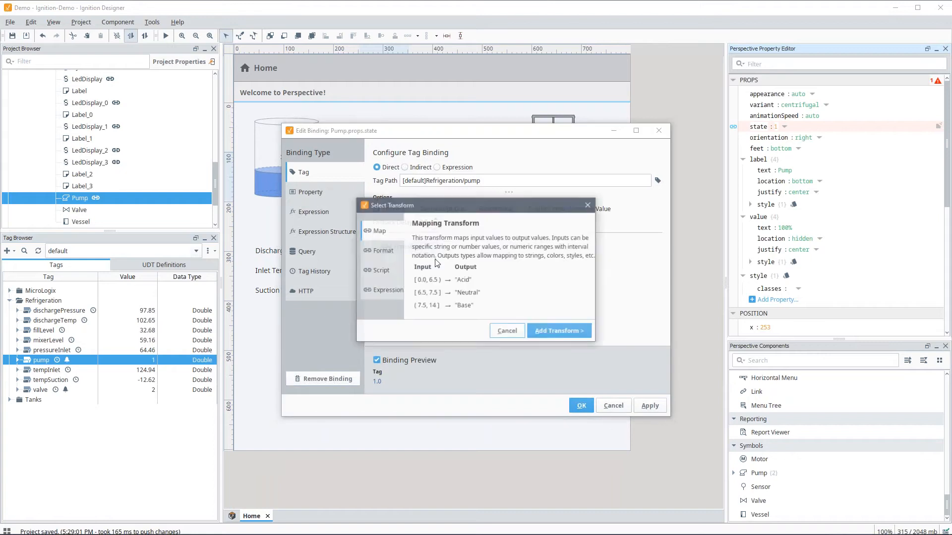
Step: Add a Map transform to the pump state binding with input rows 0, 1 and 2
{"action": "left_click", "coordinate": [554, 334]}
{"action": "left_click", "coordinate": [648, 286]}
{"action": "left_click", "coordinate": [648, 286]}
{"action": "left_click", "coordinate": [648, 286]}
{"action": "left_click", "coordinate": [474, 302]}
{"action": "type", "text": "0"}
{"action": "key", "text": "Return"}
{"action": "type", "text": "1"}
{"action": "key", "text": "Return"}
{"action": "type", "text": "2"}
{"action": "key", "text": "Return"}
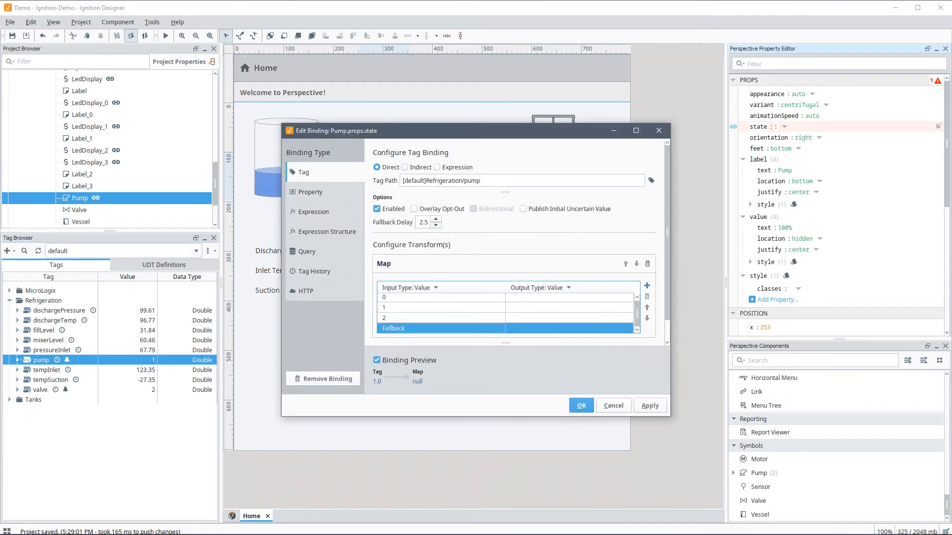
Step: Map the outputs to stopped, running and faulted, and apply the pump binding
{"action": "left_click", "coordinate": [522, 300]}
{"action": "type", "text": "stopped"}
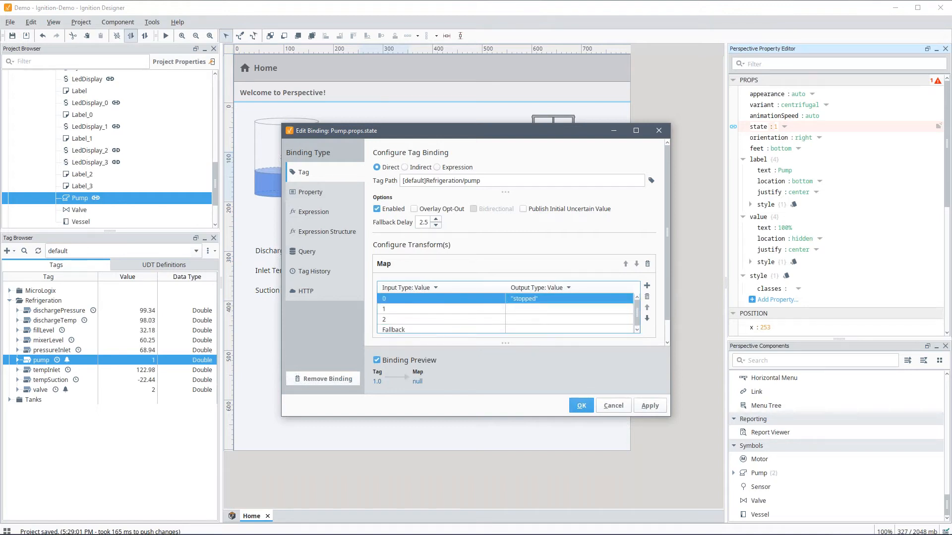
{"action": "double_click", "coordinate": [527, 308]}
{"action": "type", "text": "runn"}
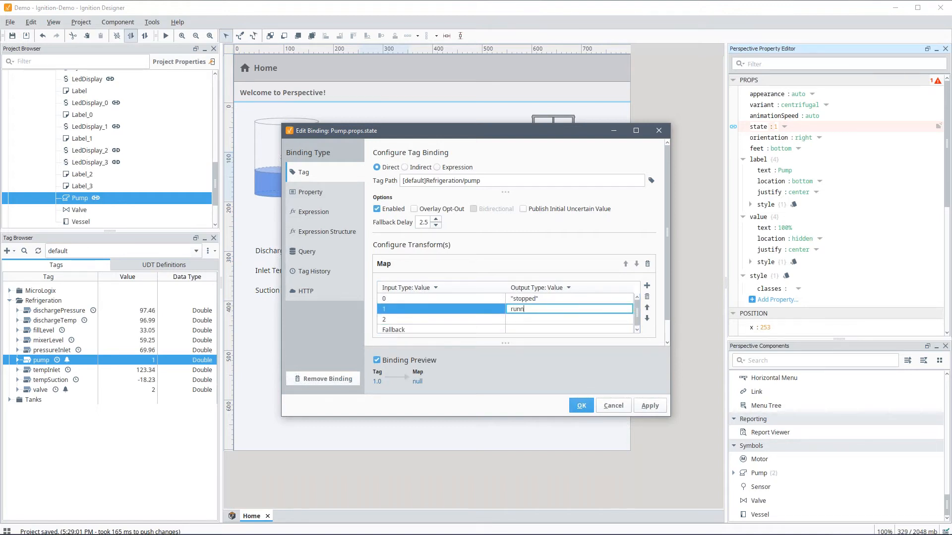
{"action": "type", "text": "ing"}
{"action": "key", "text": "Return"}
{"action": "double_click", "coordinate": [524, 319]}
{"action": "type", "text": "fau"}
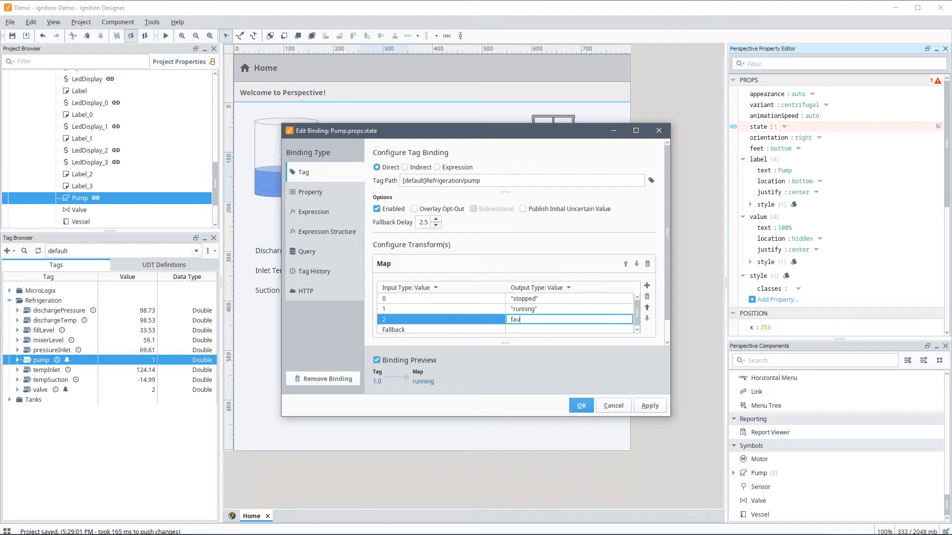
{"action": "type", "text": "lted"}
{"action": "key", "text": "Return"}
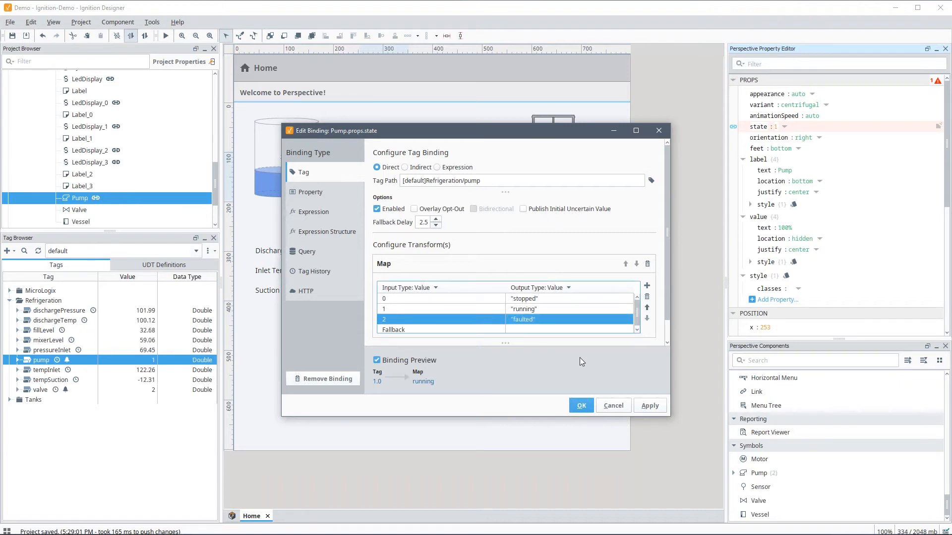
{"action": "left_click", "coordinate": [581, 406]}
Step: Copy the pump's state binding onto the Valve and change its tag path to valve
{"action": "right_click", "coordinate": [752, 126]}
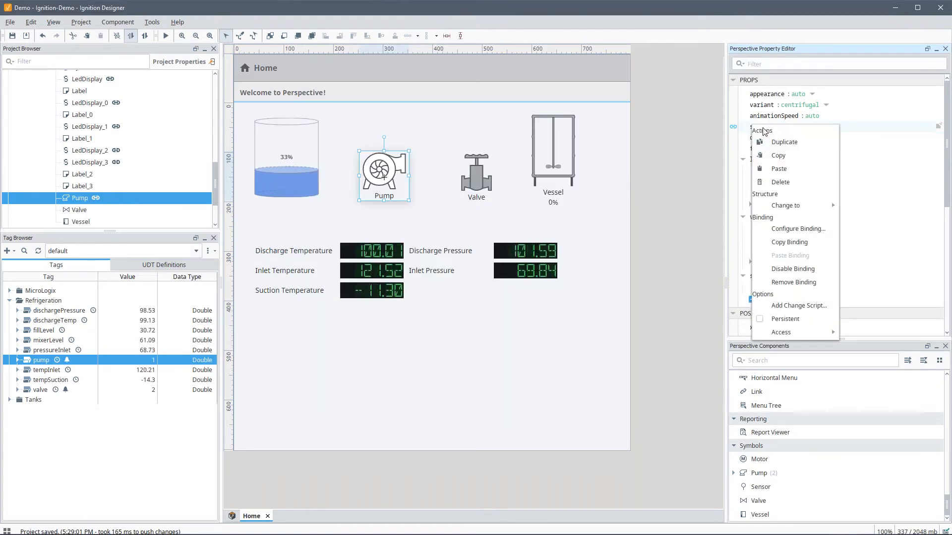
{"action": "left_click", "coordinate": [789, 242]}
{"action": "left_click", "coordinate": [476, 174]}
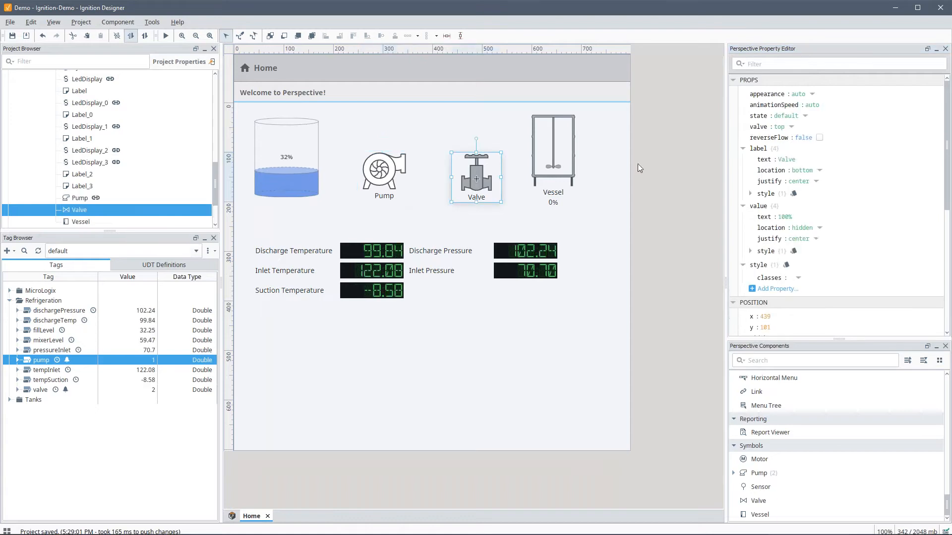
{"action": "right_click", "coordinate": [757, 118]}
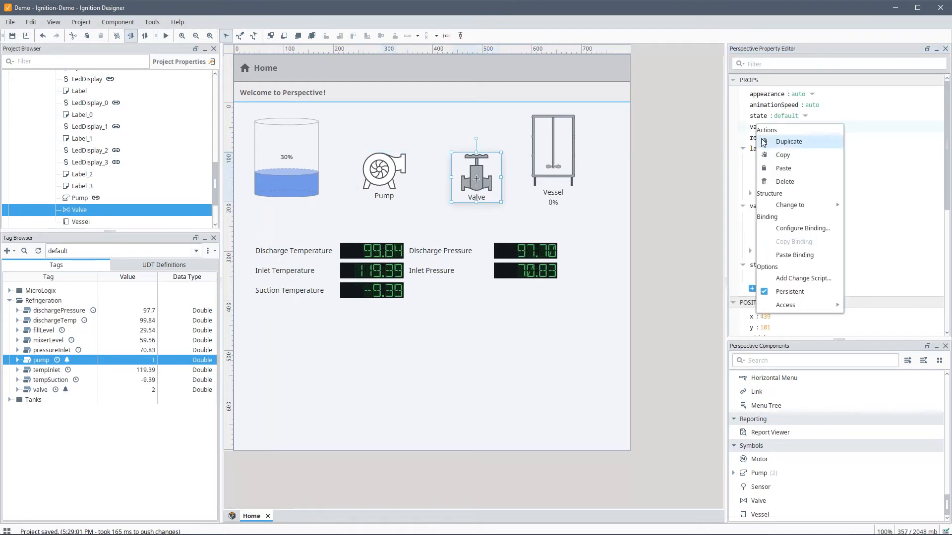
{"action": "left_click", "coordinate": [795, 247]}
{"action": "left_click", "coordinate": [733, 116]}
{"action": "left_click", "coordinate": [471, 181]}
{"action": "key", "text": "Delete"}
{"action": "key", "text": "Delete"}
{"action": "type", "text": "valve"}
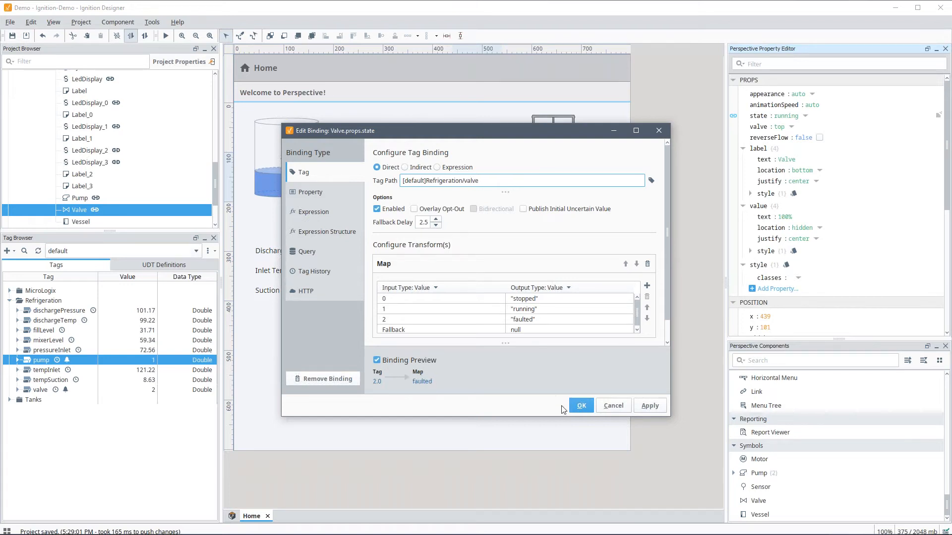
{"action": "left_click", "coordinate": [581, 406]}
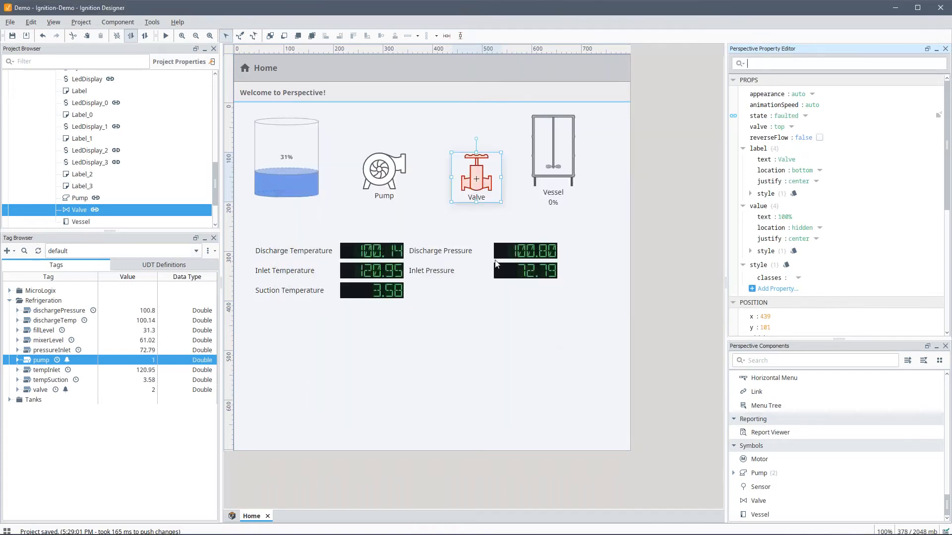
{"action": "left_click", "coordinate": [549, 157]}
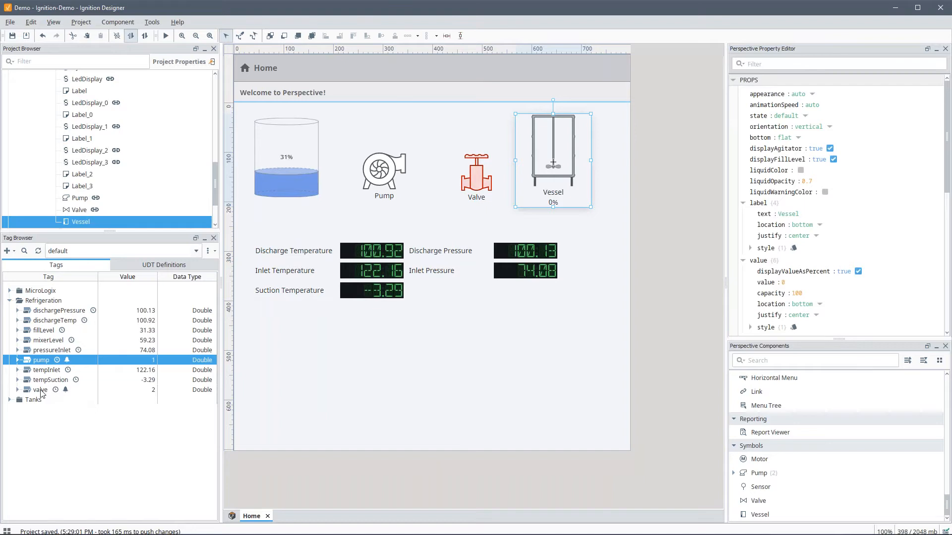
Step: Bind the Vessel's value to mixerLevel and add a Moving Analog Indicator sized beside it
{"action": "left_click", "coordinate": [58, 340]}
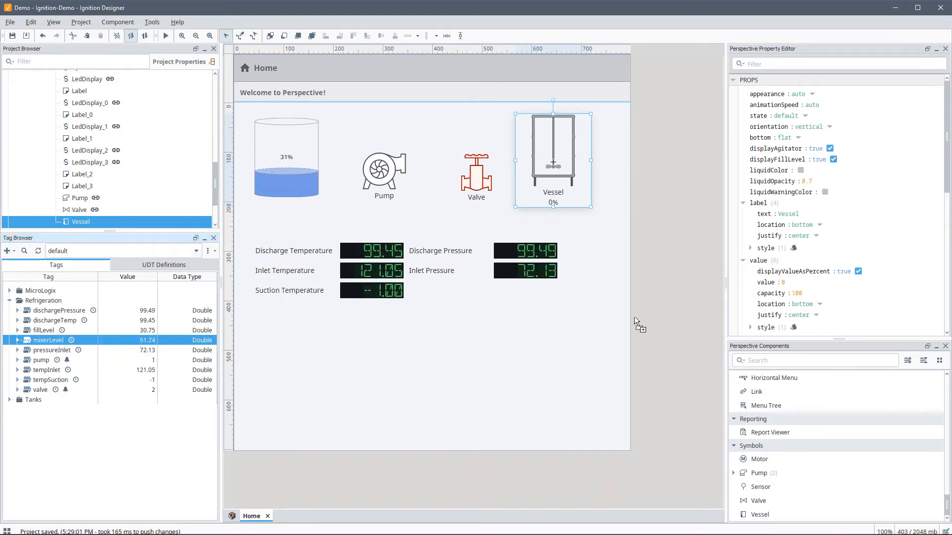
{"action": "left_click_drag", "start_coordinate": [768, 281], "coordinate": [767, 283]}
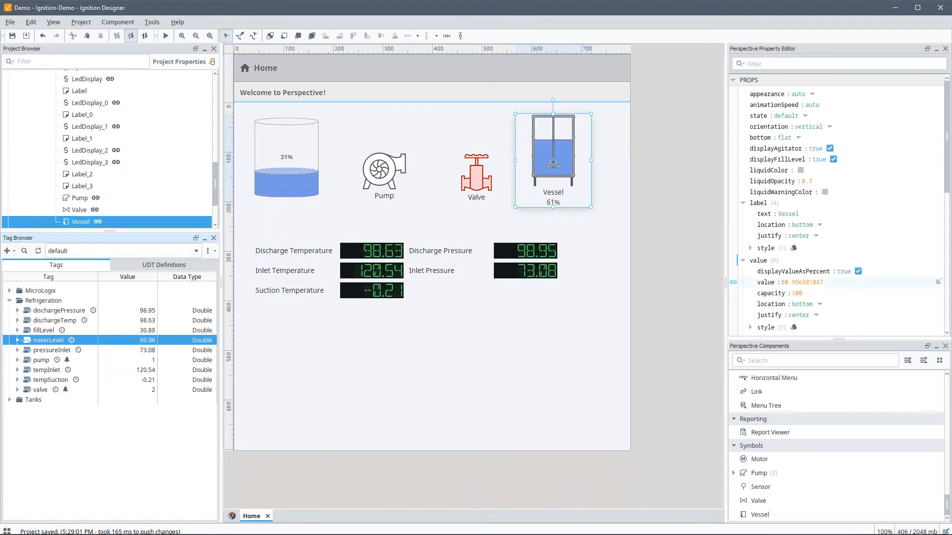
{"action": "left_click", "coordinate": [800, 361]}
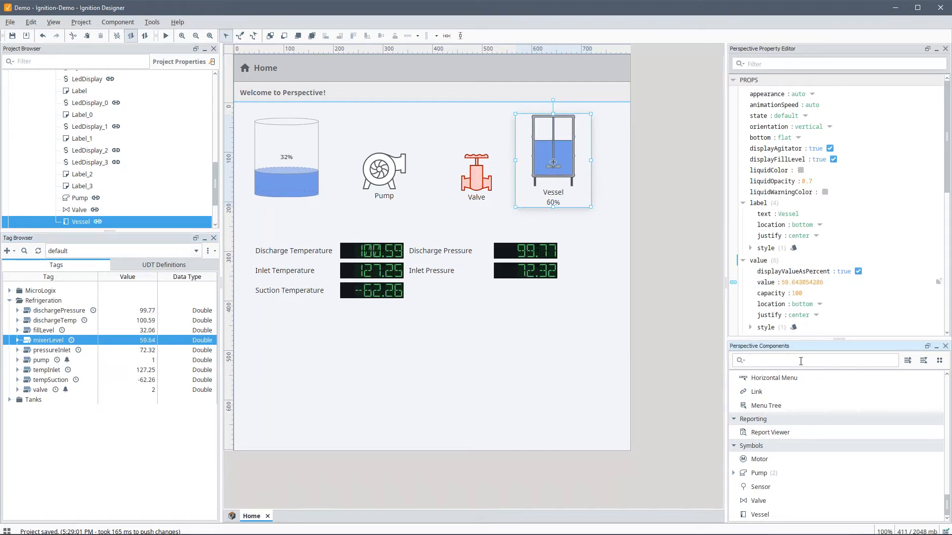
{"action": "type", "text": "moving"}
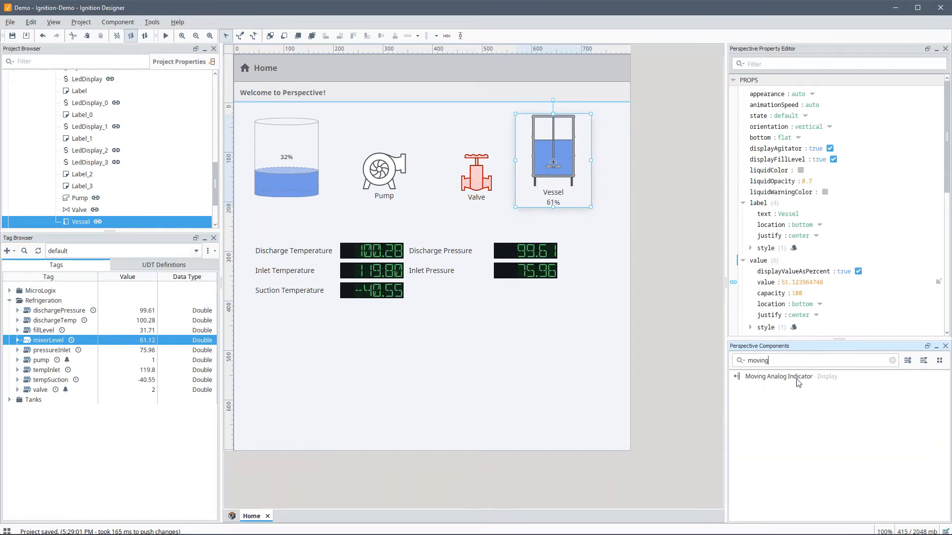
{"action": "left_click_drag", "start_coordinate": [798, 377], "coordinate": [611, 160]}
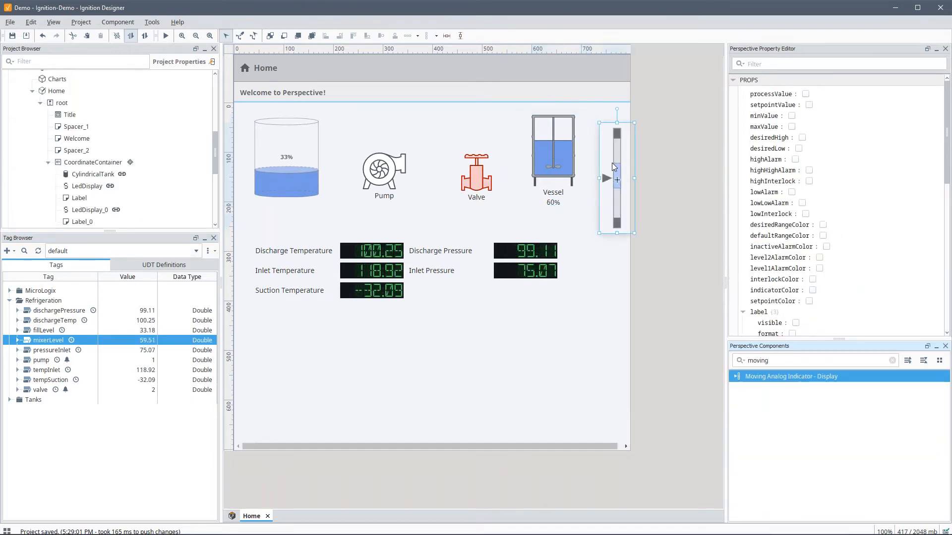
{"action": "left_click_drag", "start_coordinate": [616, 196], "coordinate": [596, 185]}
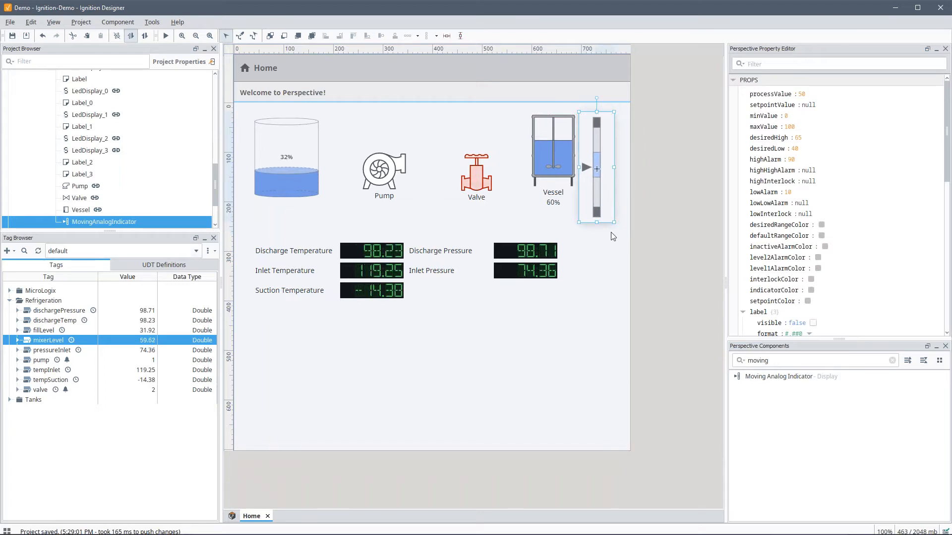
{"action": "left_click", "coordinate": [597, 224]}
{"action": "left_click", "coordinate": [596, 218]}
{"action": "left_click_drag", "start_coordinate": [596, 222], "coordinate": [600, 179]}
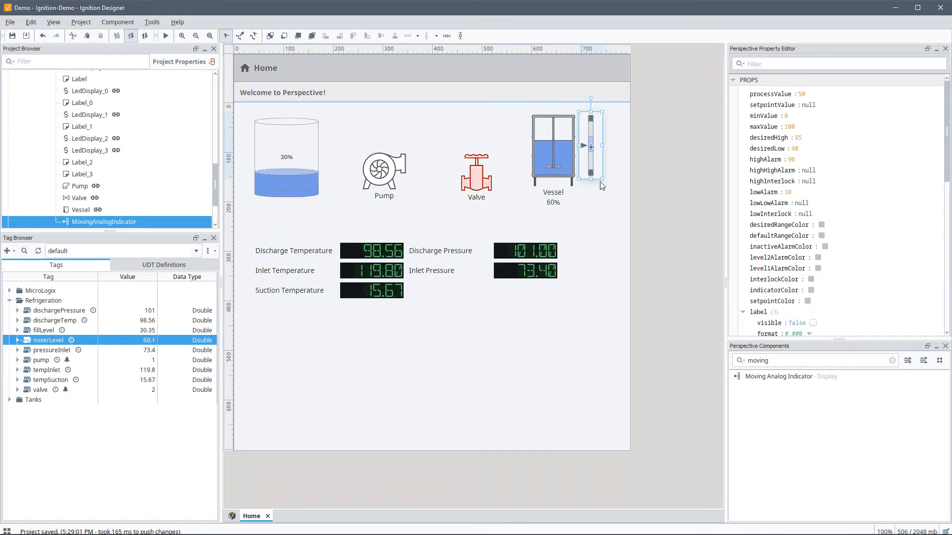
Step: Bind the indicator's processValue to mixerLevel with desiredHigh 80 and desiredLow 20
{"action": "left_click_drag", "start_coordinate": [47, 340], "coordinate": [769, 95]}
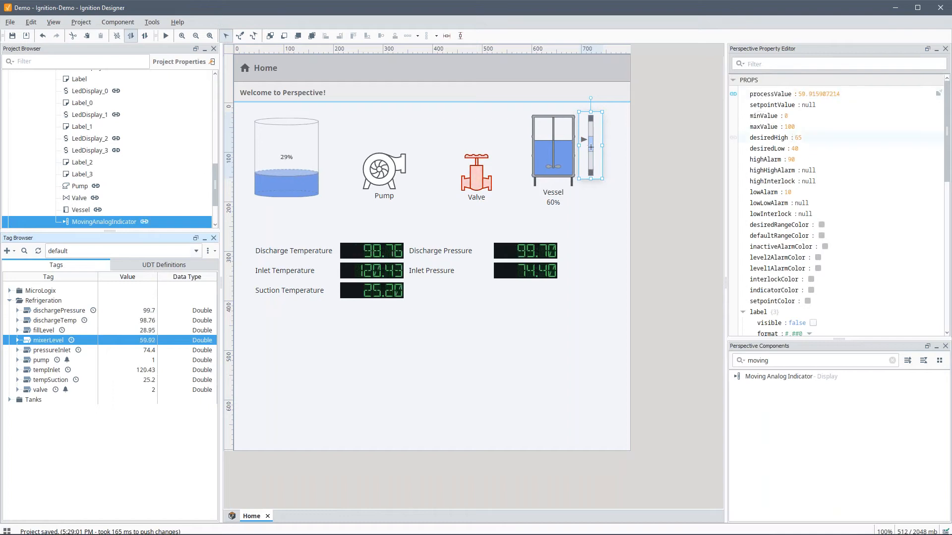
{"action": "left_click", "coordinate": [798, 137]}
{"action": "type", "text": "80"}
{"action": "key", "text": "Tab"}
{"action": "type", "text": "20"}
{"action": "key", "text": "Tab"}
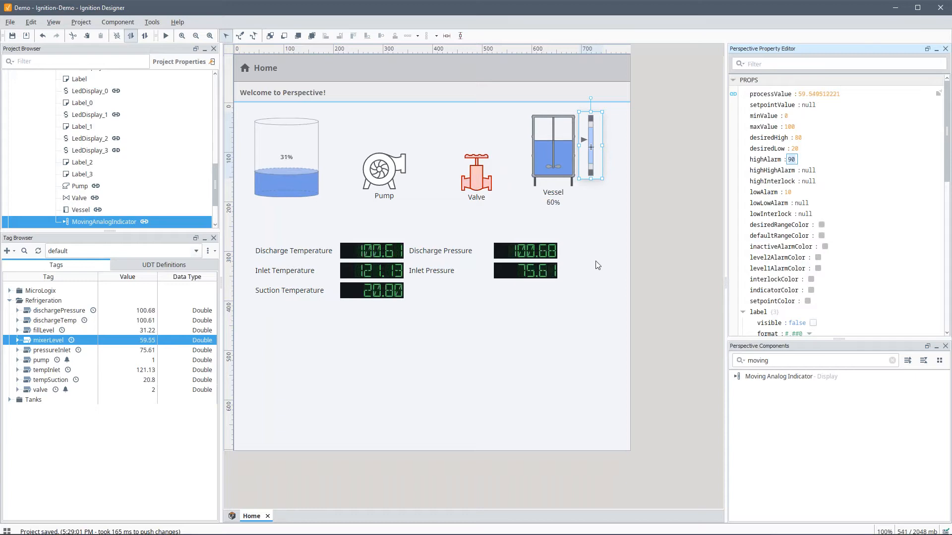
Step: Draw pipes from tank to pump, pump to valve, and valve to vessel, then return to Selection
{"action": "left_click", "coordinate": [240, 35]}
{"action": "left_click", "coordinate": [319, 157]}
{"action": "mouse_move", "coordinate": [326, 158]}
{"action": "left_mouse_down"}
{"action": "mouse_move", "coordinate": [341, 160]}
{"action": "mouse_move", "coordinate": [340, 175]}
{"action": "mouse_move", "coordinate": [363, 169]}
{"action": "left_mouse_up"}
{"action": "left_click", "coordinate": [405, 165]}
{"action": "mouse_move", "coordinate": [428, 169]}
{"action": "left_mouse_down"}
{"action": "mouse_move", "coordinate": [436, 167]}
{"action": "mouse_move", "coordinate": [433, 187]}
{"action": "mouse_move", "coordinate": [462, 185]}
{"action": "left_mouse_up"}
{"action": "left_click", "coordinate": [491, 184]}
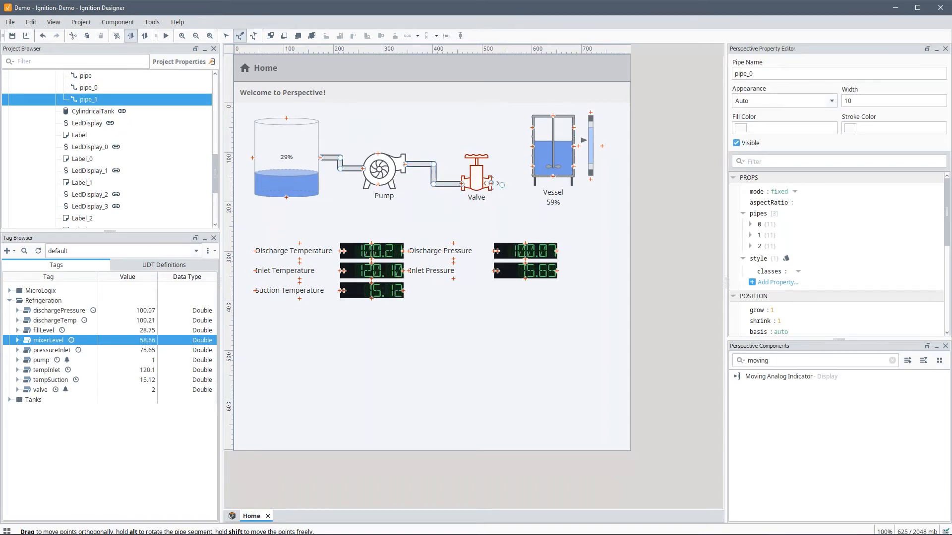
{"action": "mouse_move", "coordinate": [513, 188]}
{"action": "left_mouse_down"}
{"action": "mouse_move", "coordinate": [511, 159]}
{"action": "mouse_move", "coordinate": [533, 165]}
{"action": "left_mouse_up"}
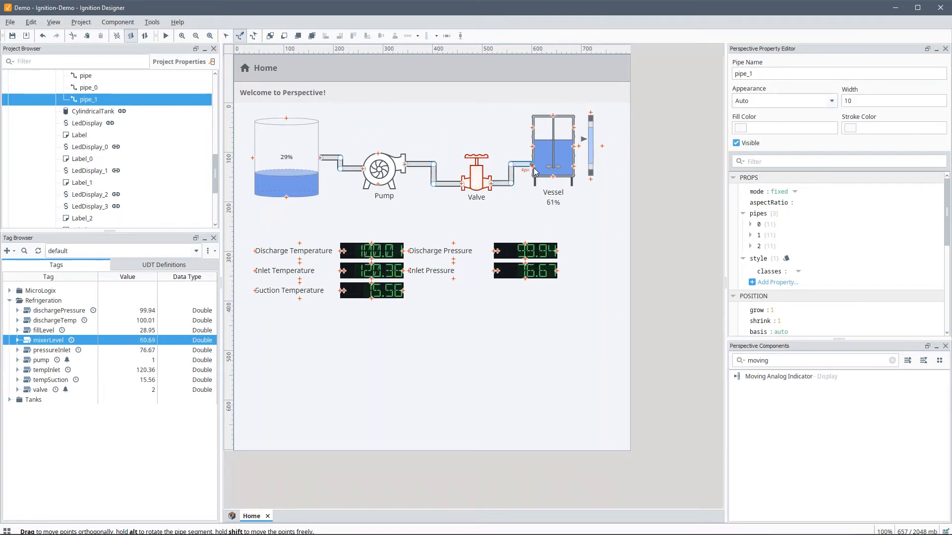
{"action": "left_click", "coordinate": [226, 36]}
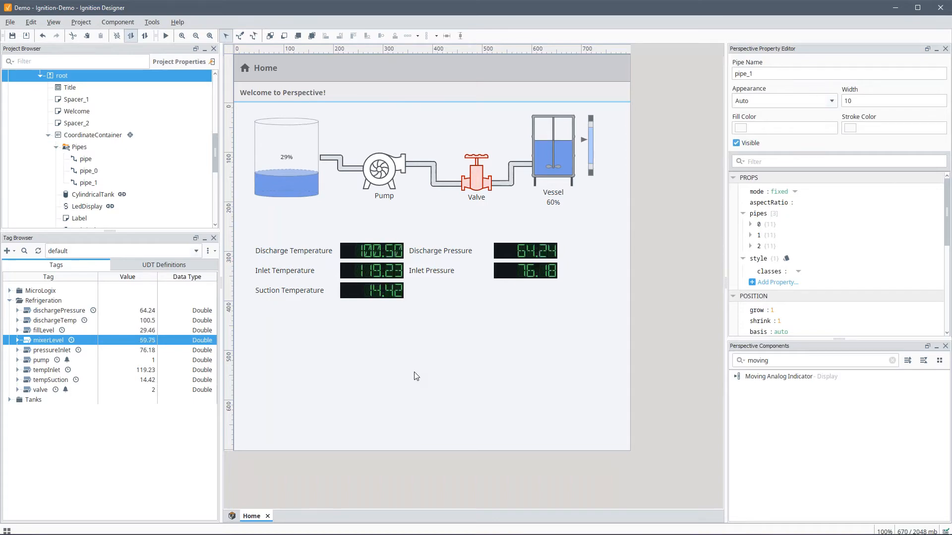
{"action": "left_click_drag", "start_coordinate": [287, 10], "coordinate": [367, 271]}
Step: Save the project with Ctrl+S and confirm the Demo session shows the tank, pump, valve and vessel
{"action": "left_click", "coordinate": [327, 528]}
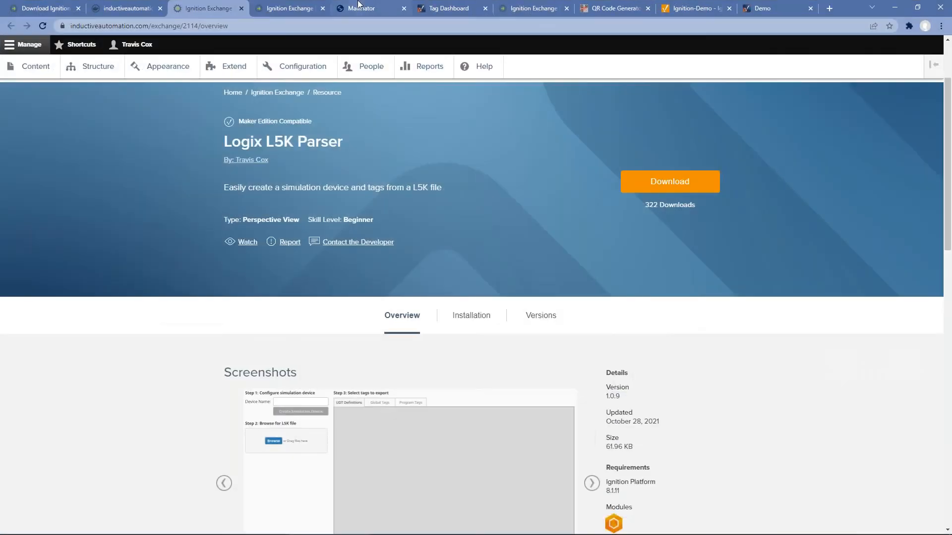
{"action": "left_click", "coordinate": [448, 9]}
{"action": "left_click", "coordinate": [773, 8]}
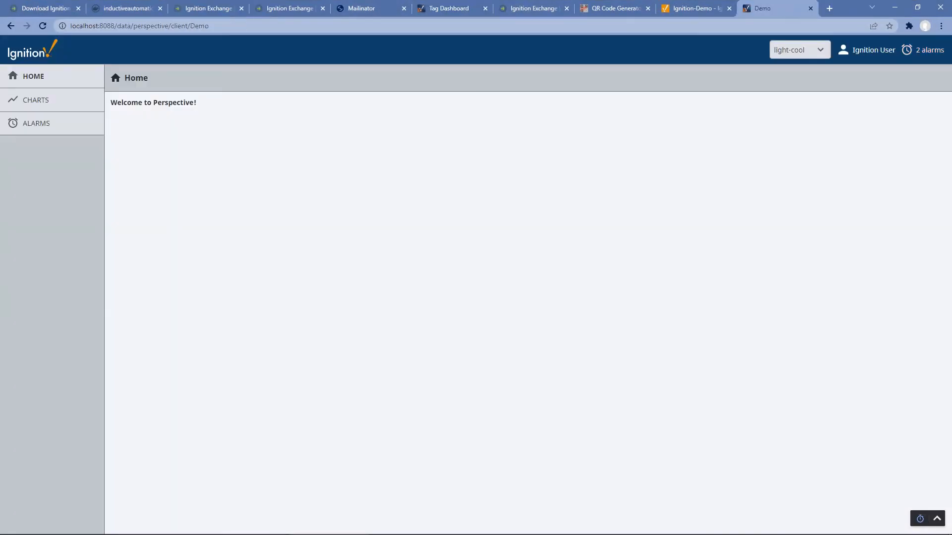
{"action": "left_click", "coordinate": [809, 527]}
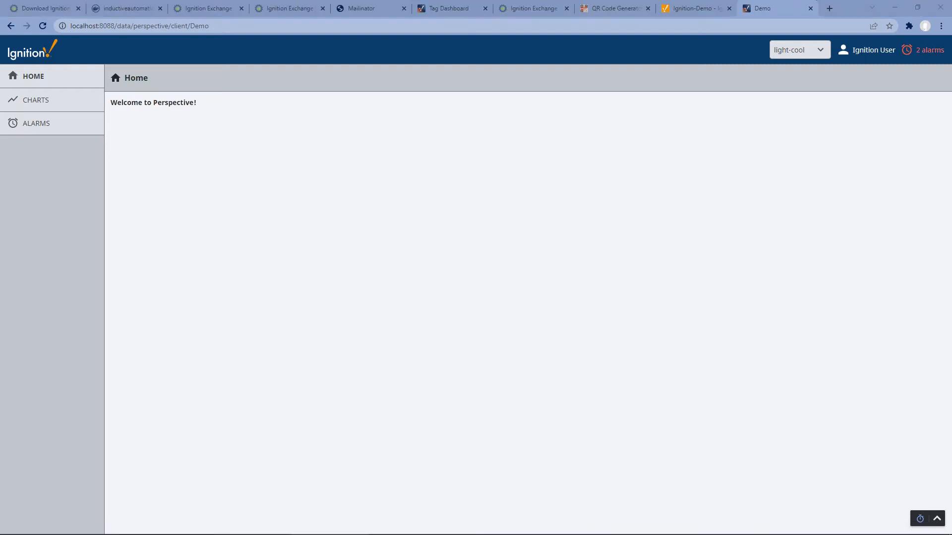
{"action": "key", "text": "ctrl+s"}
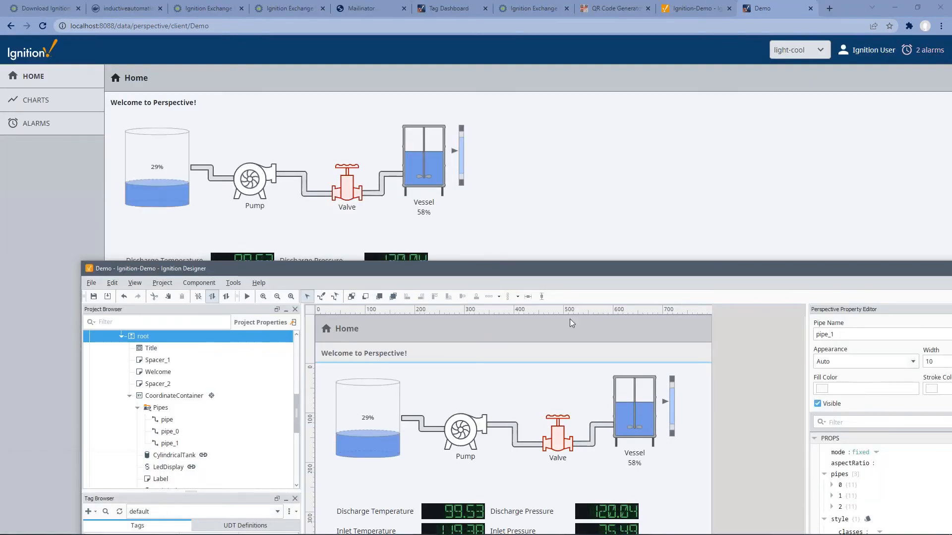
{"action": "left_click", "coordinate": [566, 225]}
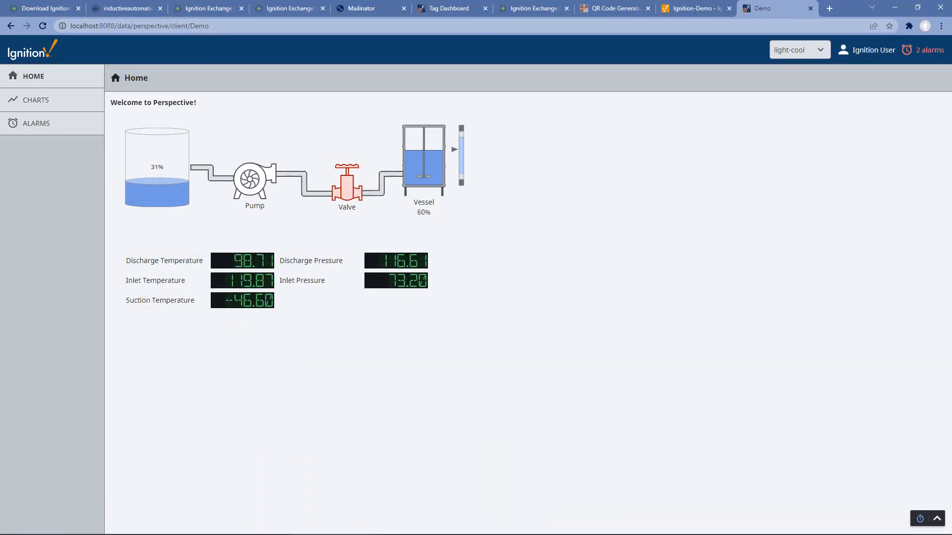
{"action": "key", "text": "alt+Tab"}
{"action": "left_click_drag", "start_coordinate": [471, 272], "coordinate": [302, 0]}
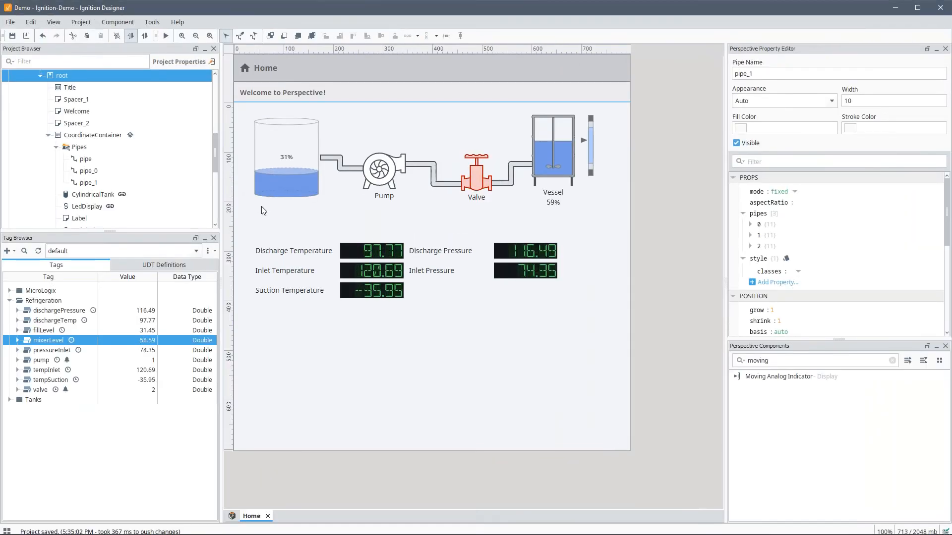
Step: Place a Multi-State Button below the pump, with its states laid out in a widened row
{"action": "double_click", "coordinate": [758, 361]}
{"action": "type", "text": "multi"}
{"action": "left_click_drag", "start_coordinate": [779, 388], "coordinate": [361, 238]}
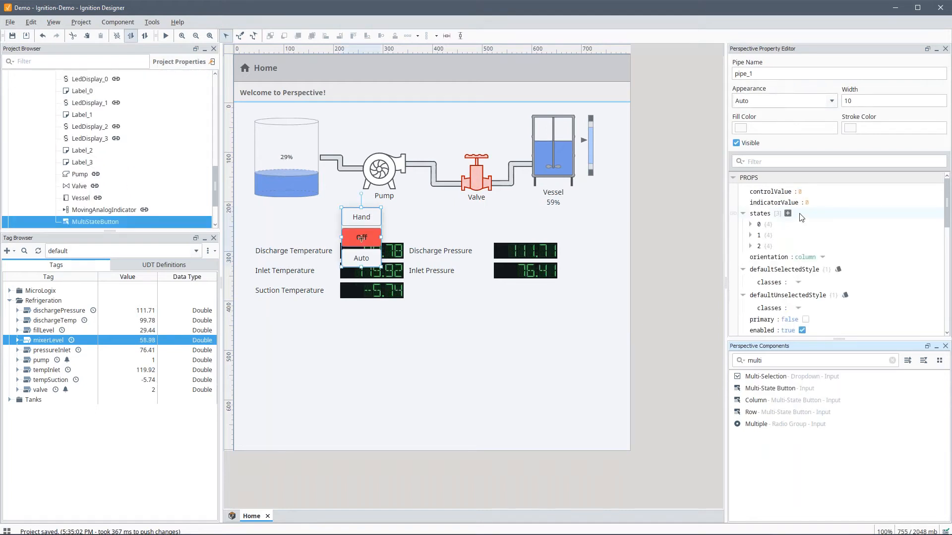
{"action": "left_click", "coordinate": [822, 257]}
{"action": "left_click", "coordinate": [809, 284]}
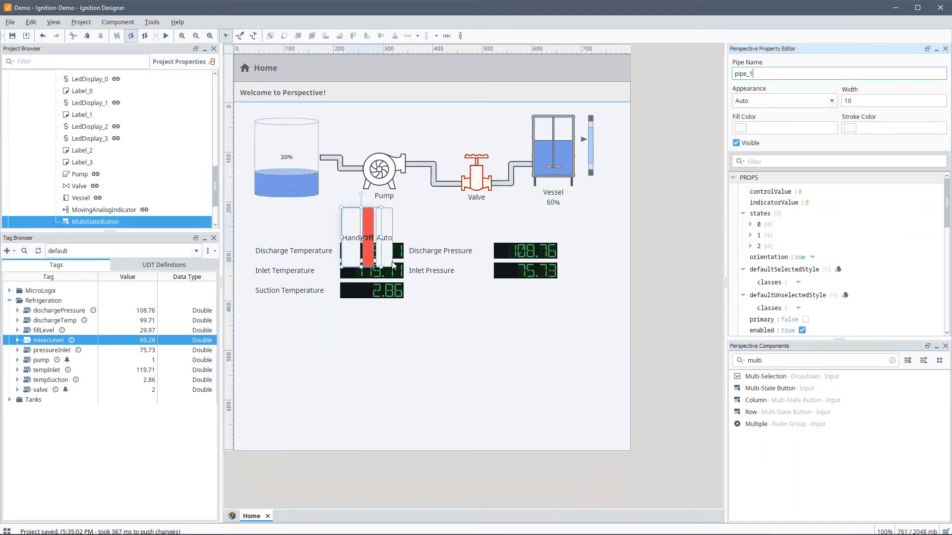
{"action": "left_click_drag", "start_coordinate": [387, 269], "coordinate": [422, 225]}
Step: Label the button's first two states Faulted and Stopped
{"action": "left_click", "coordinate": [750, 225]}
{"action": "left_click", "coordinate": [793, 235]}
{"action": "type", "text": "Faulted"}
{"action": "key", "text": "Tab"}
{"action": "left_click", "coordinate": [751, 286]}
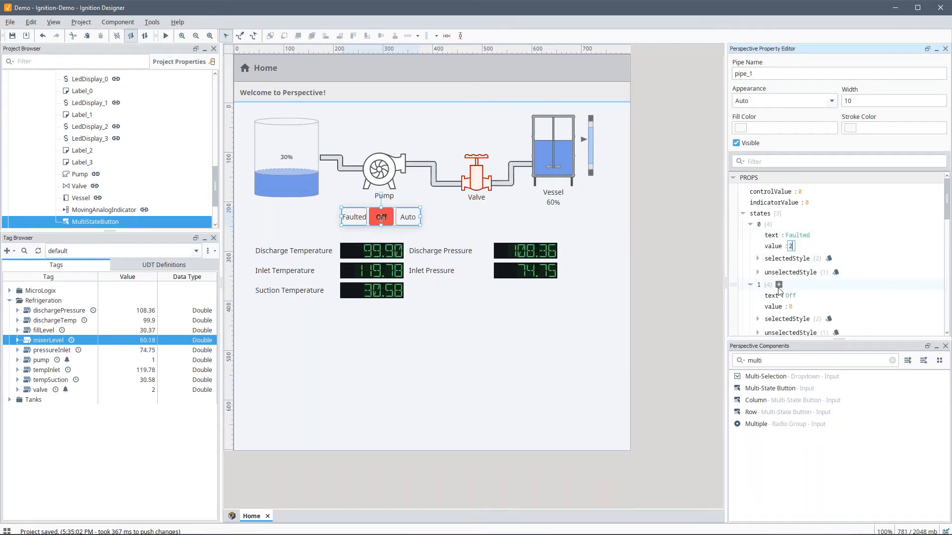
{"action": "left_click", "coordinate": [807, 299]}
{"action": "type", "text": "Stopped"}
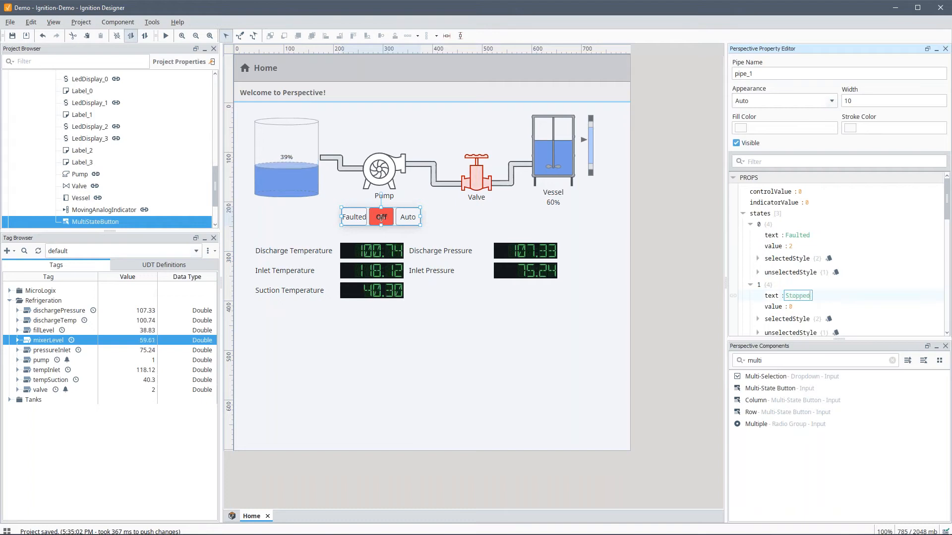
{"action": "key", "text": "Tab"}
Step: Label the third state Running and resize the button to 181 by 36
{"action": "scroll", "coordinate": [761, 300], "scroll_direction": "down", "scroll_amount": 1}
{"action": "left_click", "coordinate": [750, 313]}
{"action": "left_click", "coordinate": [789, 323]}
{"action": "type", "text": "R"}
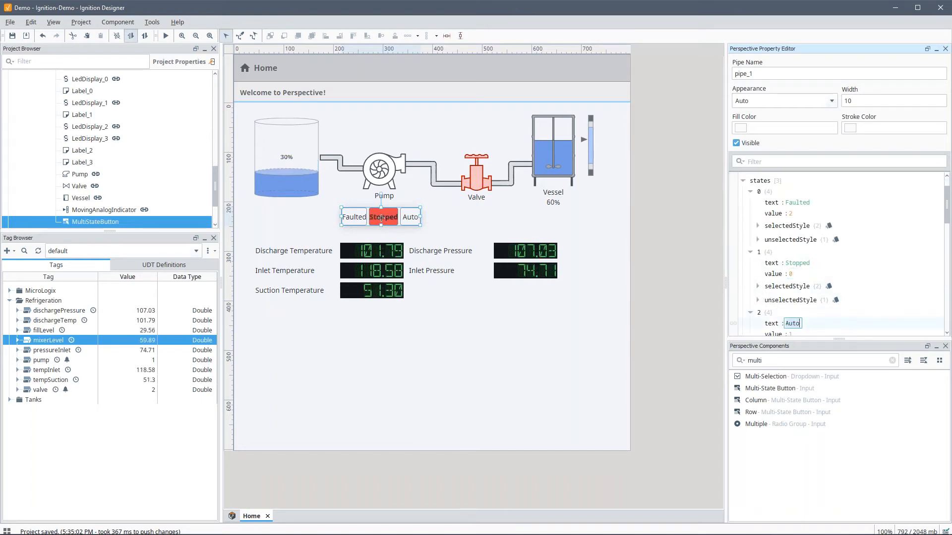
{"action": "type", "text": "unning"}
{"action": "key", "text": "Tab"}
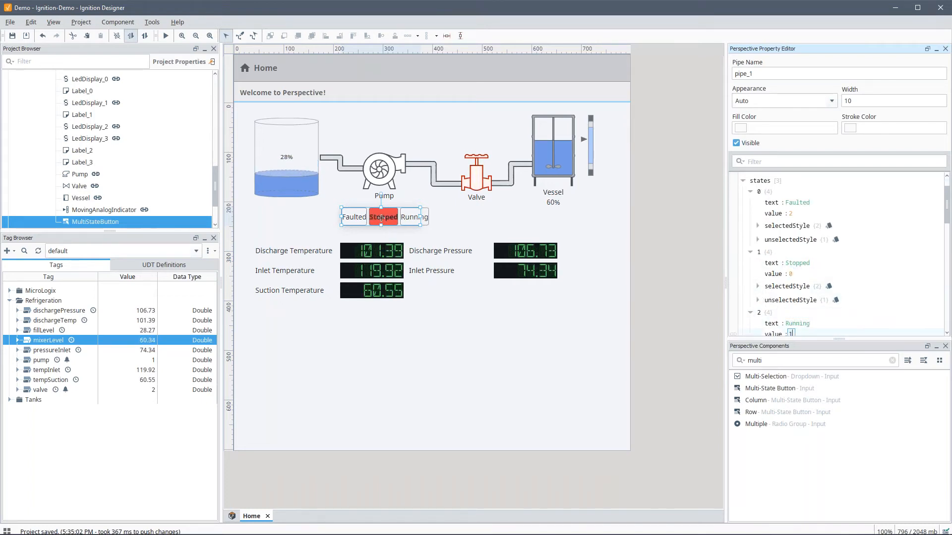
{"action": "scroll", "coordinate": [804, 309], "scroll_direction": "up", "scroll_amount": 1}
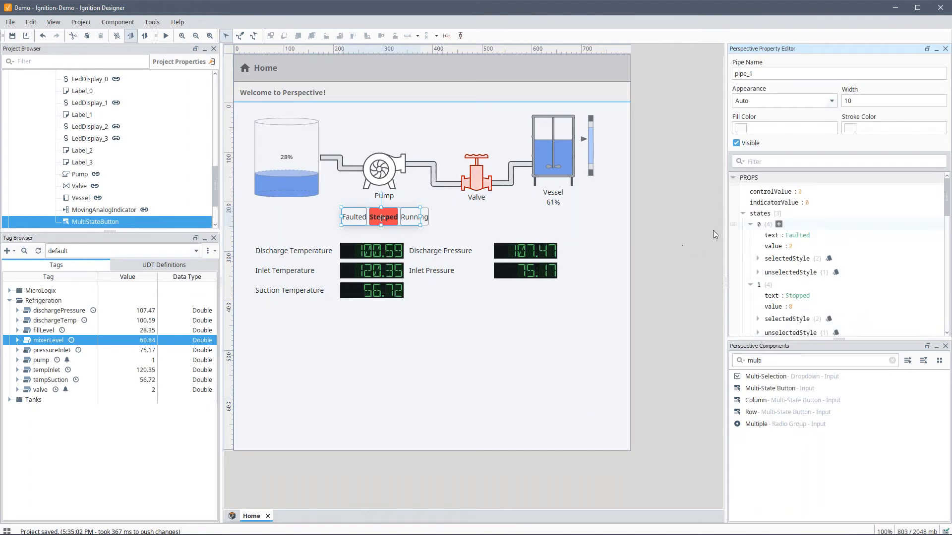
{"action": "mouse_move", "coordinate": [420, 218]}
{"action": "left_mouse_down"}
{"action": "mouse_move", "coordinate": [456, 218]}
{"action": "mouse_move", "coordinate": [417, 222]}
{"action": "left_mouse_up"}
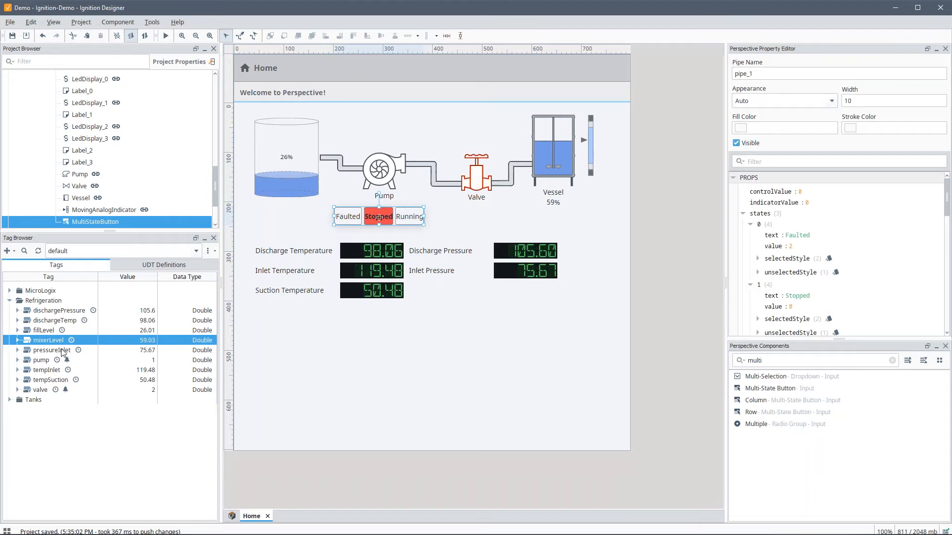
Step: Bind the pump tag to the button's controlValue as a bidirectional binding
{"action": "left_click_drag", "start_coordinate": [43, 364], "coordinate": [721, 272]}
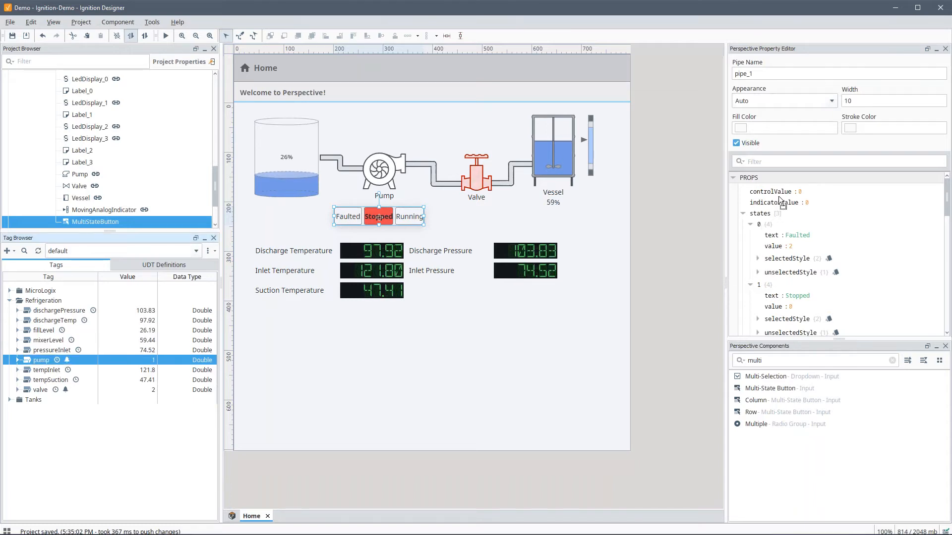
{"action": "left_click_drag", "start_coordinate": [781, 202], "coordinate": [774, 192]}
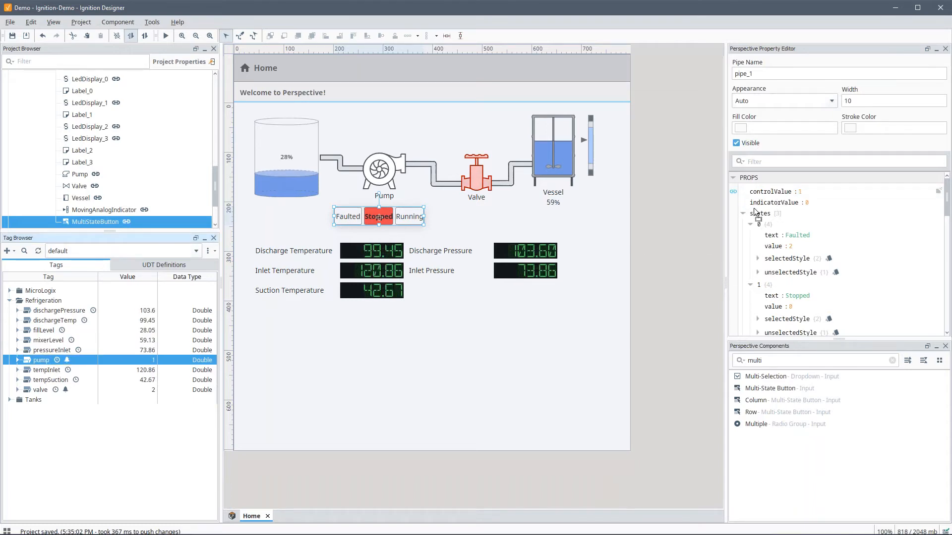
{"action": "left_click", "coordinate": [733, 191]}
{"action": "left_click", "coordinate": [493, 209]}
{"action": "left_click", "coordinate": [581, 406]}
Step: Copy the button under the valve and bind the valve tag bidirectionally to its controlValue
{"action": "left_click_drag", "start_coordinate": [418, 217], "coordinate": [520, 217], "text": "ctrl"}
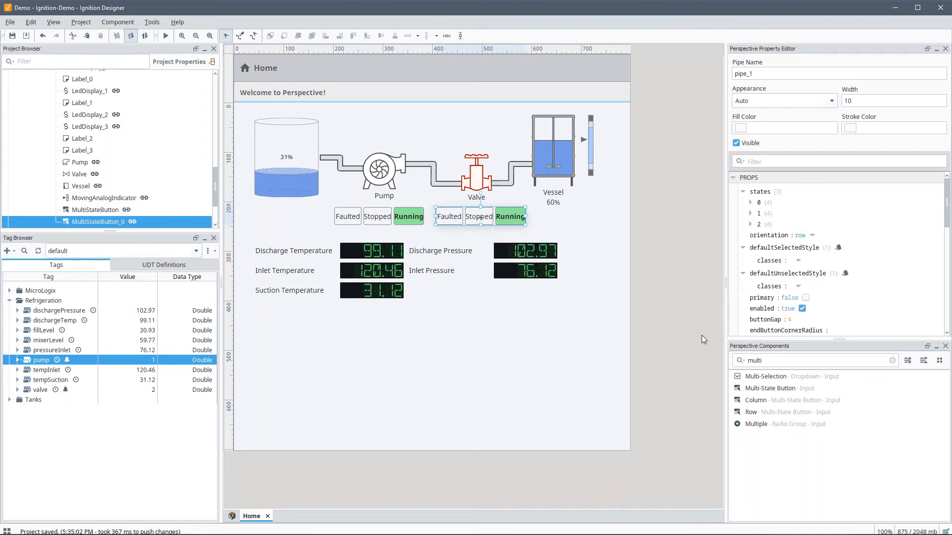
{"action": "scroll", "coordinate": [837, 257], "scroll_direction": "down", "scroll_amount": 5}
{"action": "left_click_drag", "start_coordinate": [46, 389], "coordinate": [766, 237]}
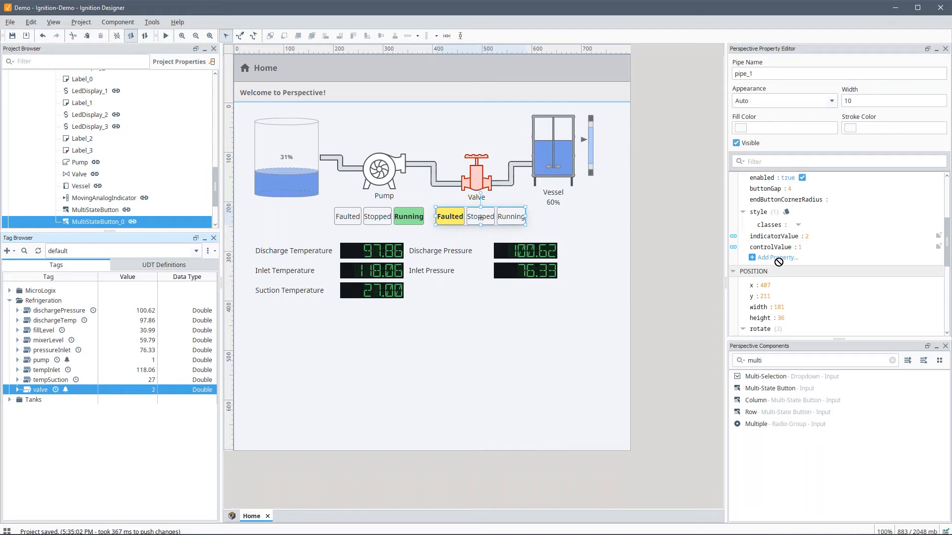
{"action": "left_click", "coordinate": [734, 247]}
{"action": "left_click", "coordinate": [473, 208]}
Step: Confirm the valve binding, save the project, and return to the running Perspective session
{"action": "left_click", "coordinate": [581, 406]}
{"action": "key", "text": "ctrl+s"}
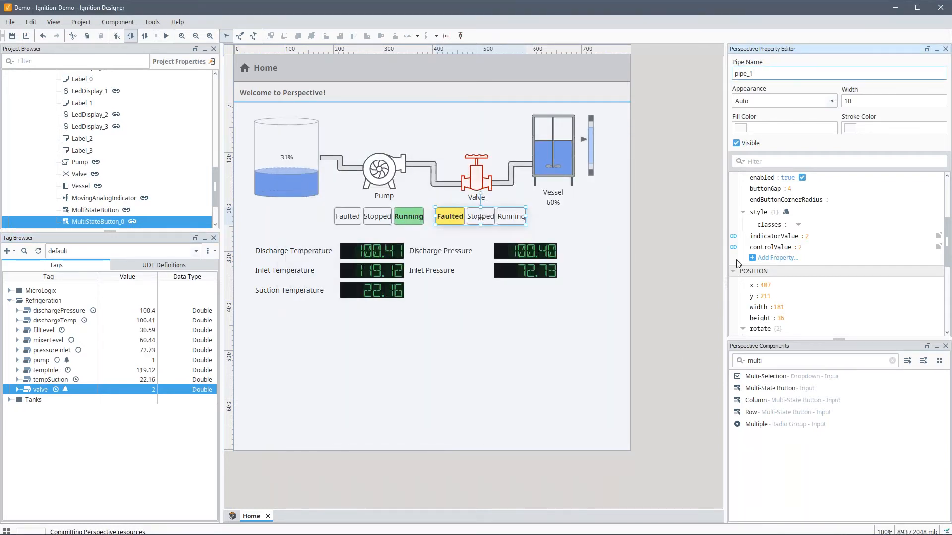
{"action": "left_click", "coordinate": [894, 9]}
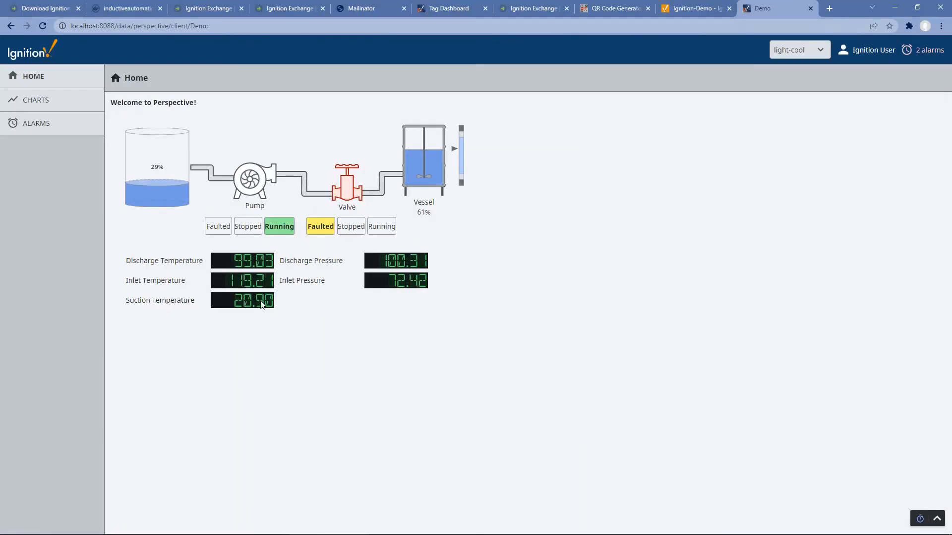
Step: Set the pump to Faulted then Stopped, set the valve to Faulted, and view the alarms
{"action": "left_click", "coordinate": [227, 228]}
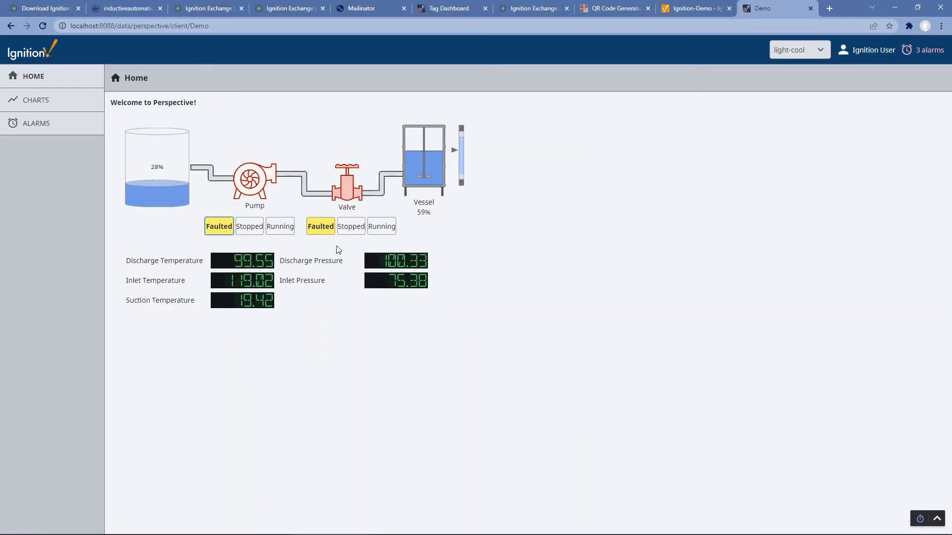
{"action": "left_click", "coordinate": [249, 229]}
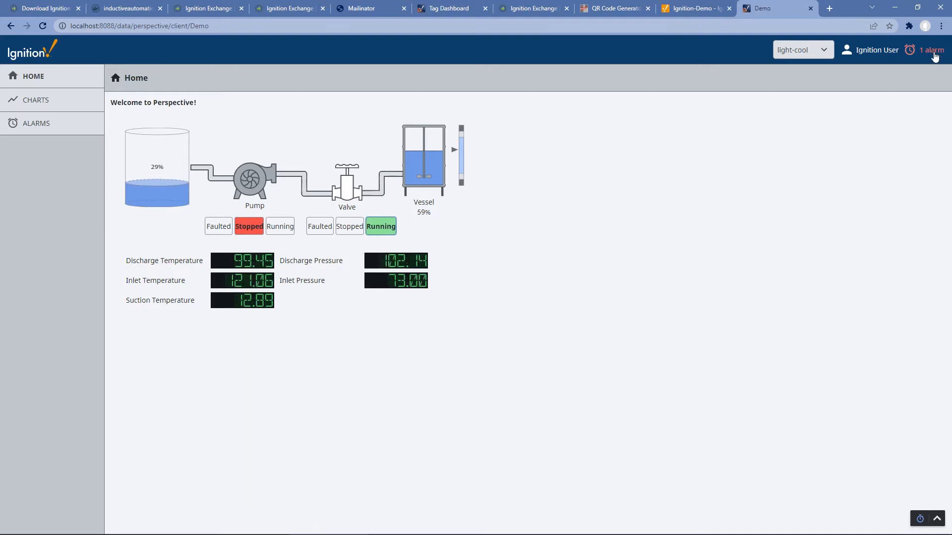
{"action": "left_click", "coordinate": [313, 228]}
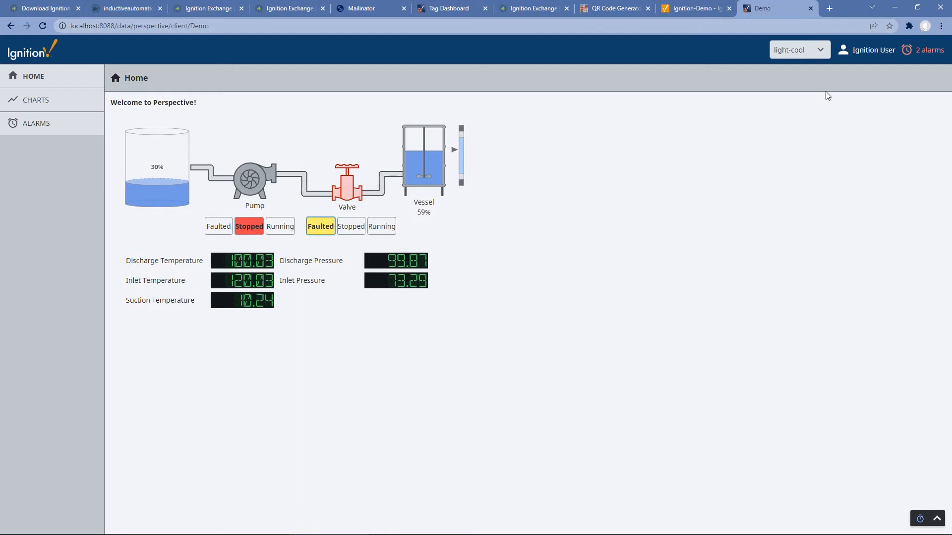
{"action": "left_click", "coordinate": [40, 124]}
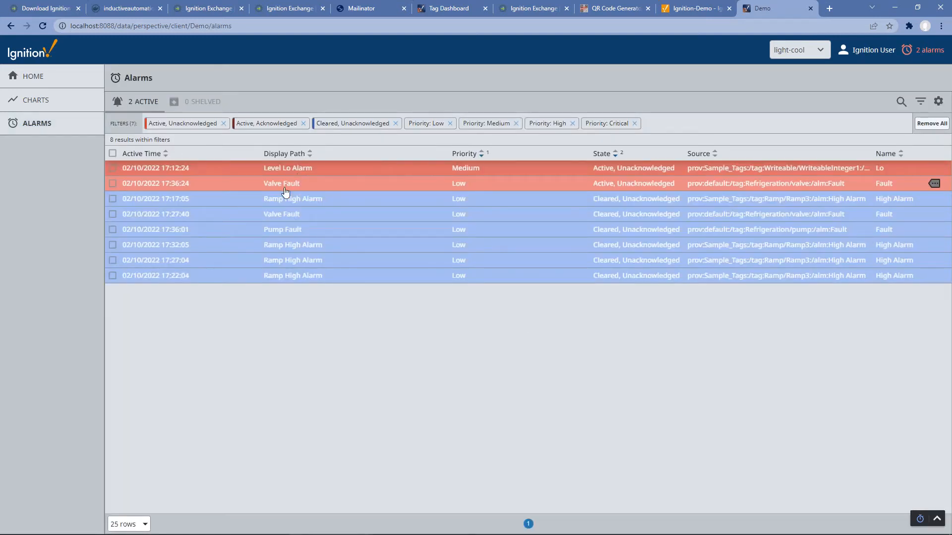
Step: Inspect the Valve Fault alarm's details, then close them
{"action": "left_click", "coordinate": [933, 184]}
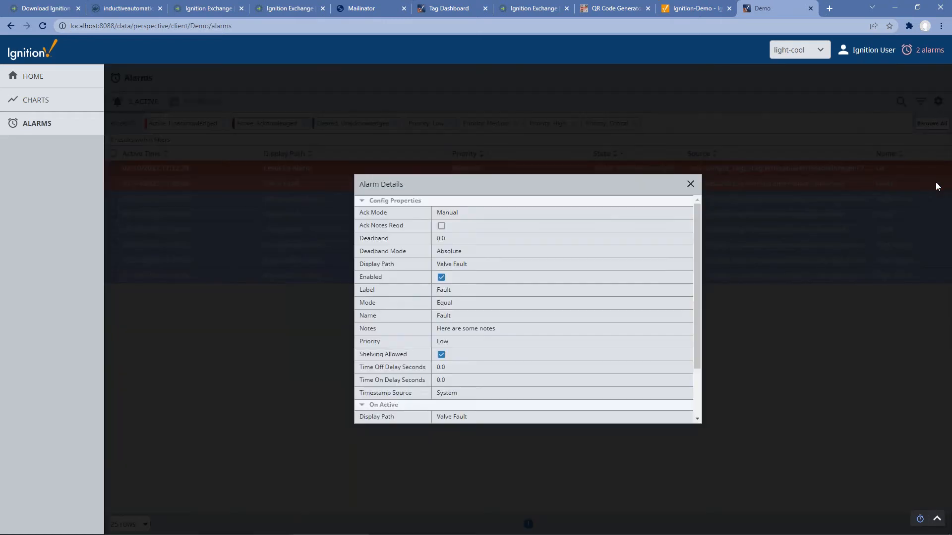
{"action": "scroll", "coordinate": [547, 301], "scroll_direction": "down", "scroll_amount": 1}
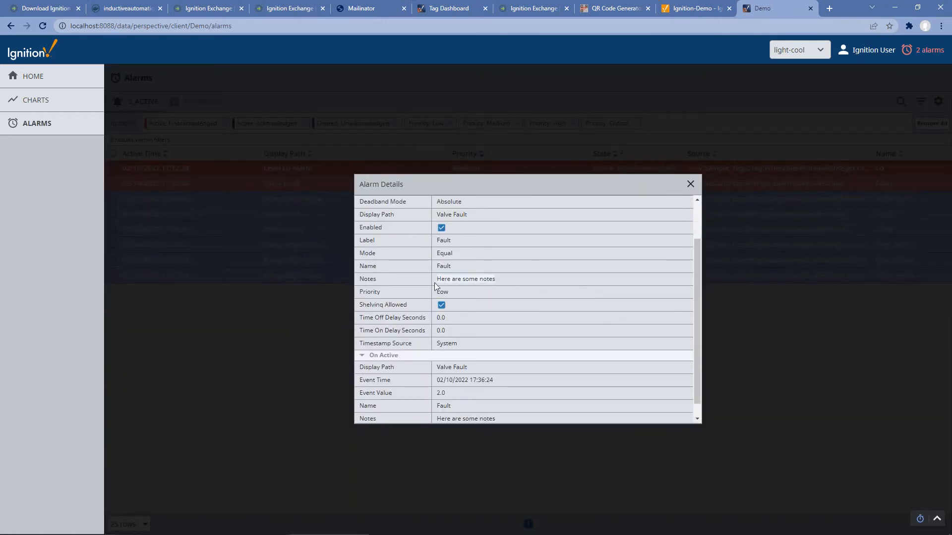
{"action": "scroll", "coordinate": [520, 317], "scroll_direction": "up", "scroll_amount": 1}
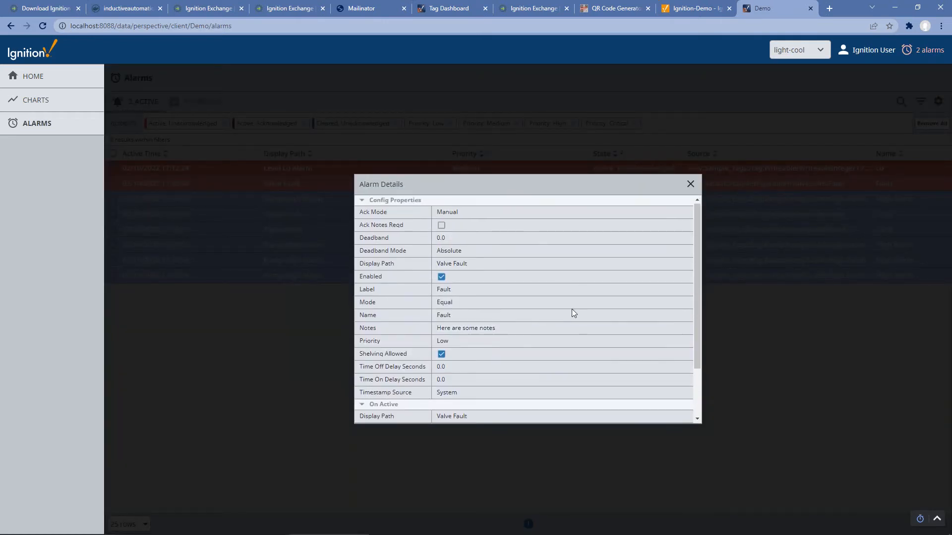
{"action": "scroll", "coordinate": [571, 309], "scroll_direction": "down", "scroll_amount": 1}
{"action": "left_click", "coordinate": [690, 184]}
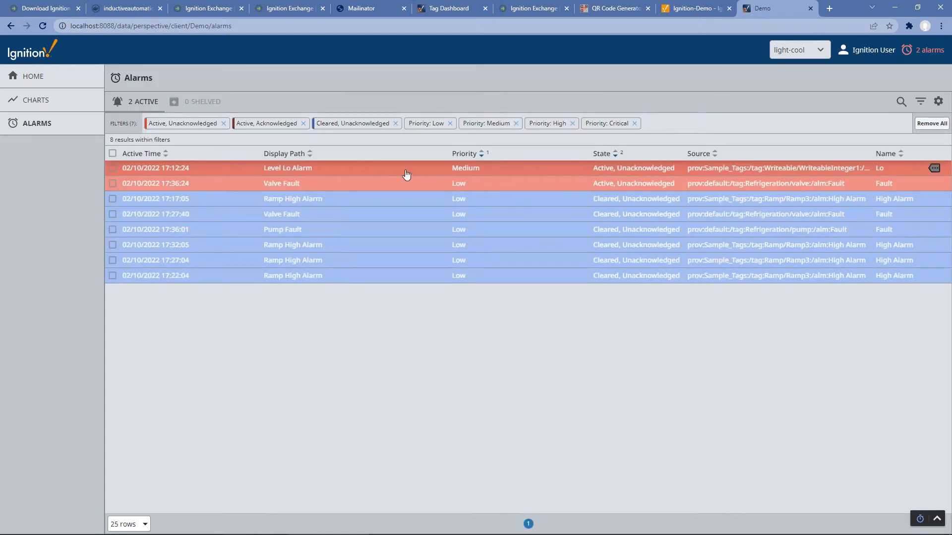
Step: Select only the Valve Fault alarm in the alarm list
{"action": "left_click", "coordinate": [372, 173]}
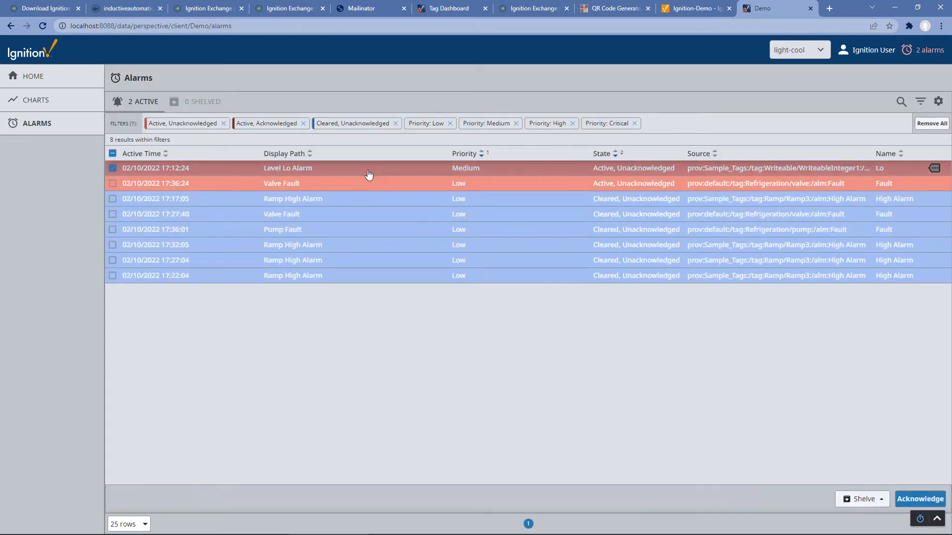
{"action": "left_click", "coordinate": [364, 185]}
{"action": "left_click", "coordinate": [342, 172]}
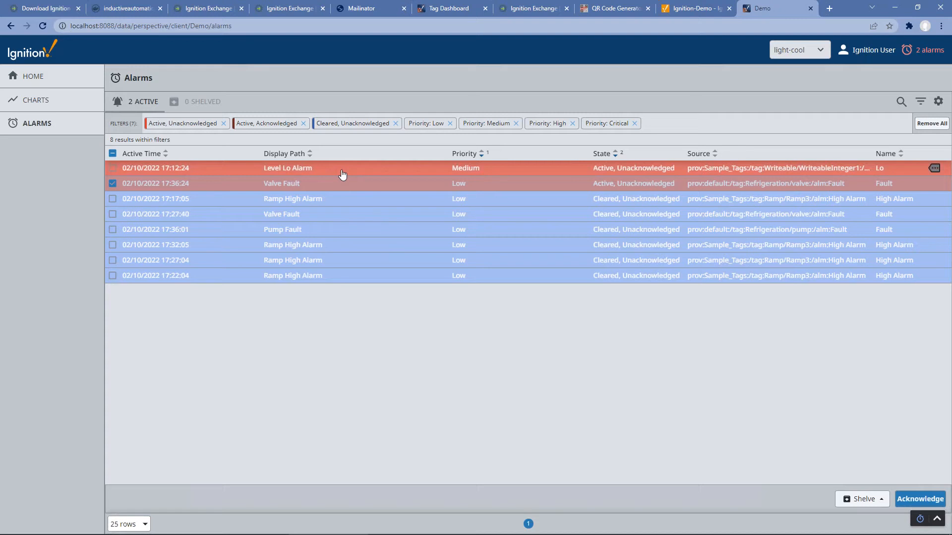
{"action": "left_click", "coordinate": [355, 185]}
{"action": "left_click", "coordinate": [355, 185]}
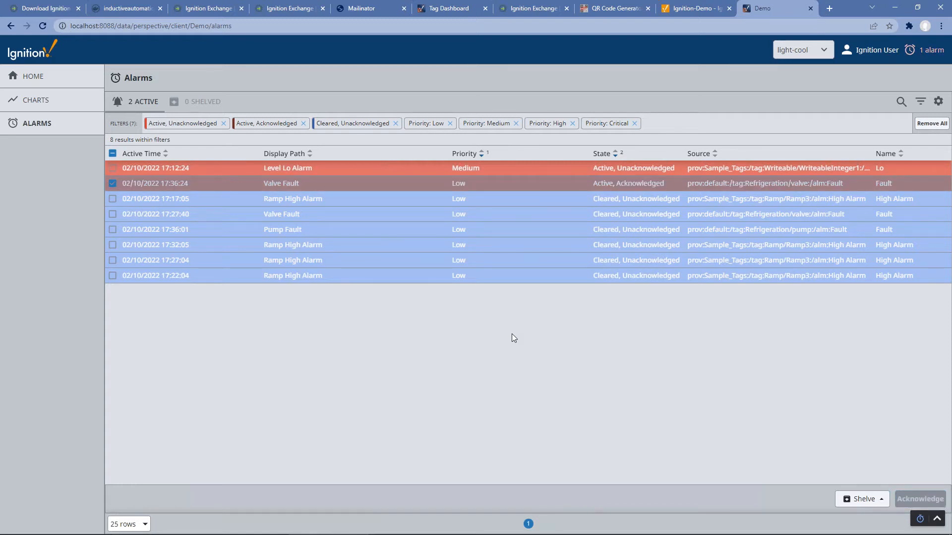
{"action": "left_click", "coordinate": [50, 107]}
Step: Browse the MySQL tag source down to the refrigeration folder in the chart's tag panel
{"action": "left_click", "coordinate": [118, 107]}
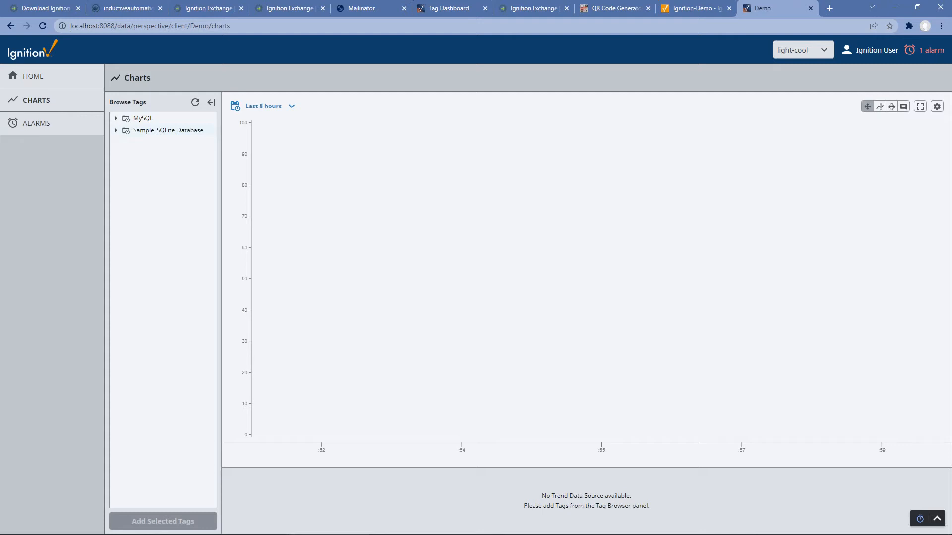
{"action": "left_click", "coordinate": [116, 119]}
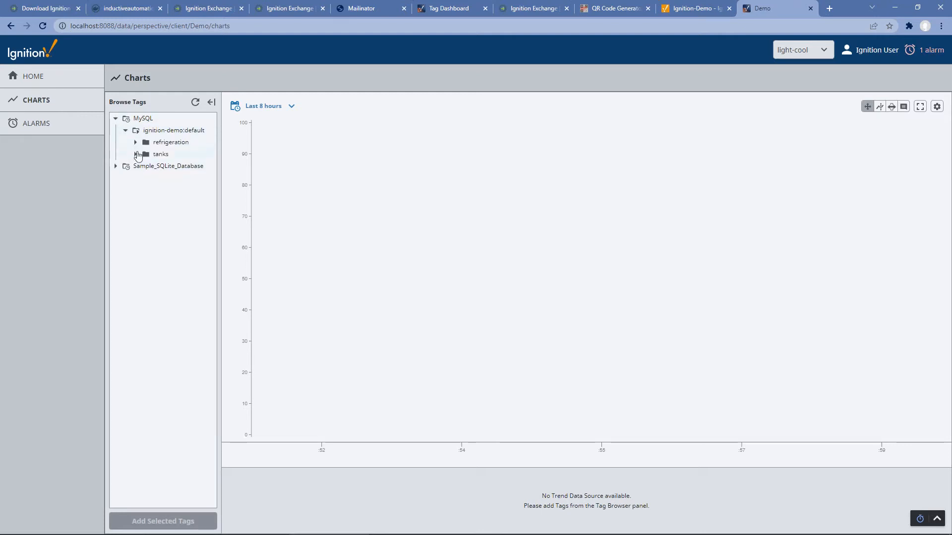
{"action": "left_click", "coordinate": [136, 142]}
{"action": "left_click", "coordinate": [136, 263]}
{"action": "left_click", "coordinate": [145, 273]}
{"action": "left_click", "coordinate": [145, 273]}
{"action": "left_click", "coordinate": [135, 263]}
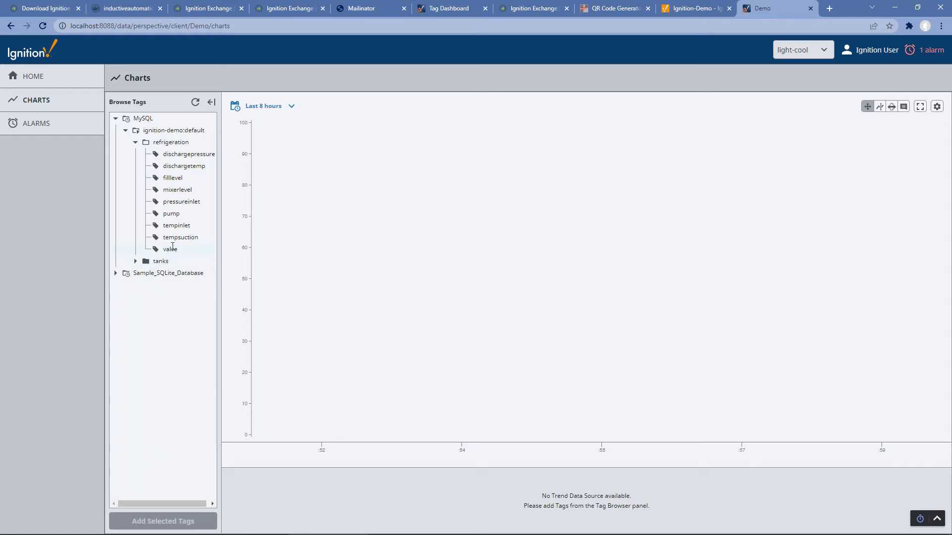
Step: Add the filllevel, mixerlevel and pump tags to the chart as pens
{"action": "left_click", "coordinate": [180, 183]}
{"action": "left_click", "coordinate": [178, 188]}
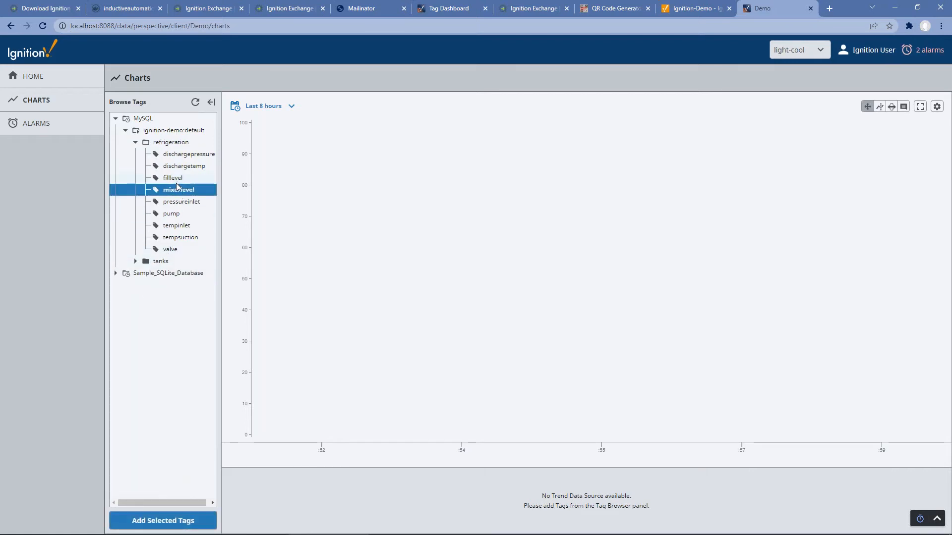
{"action": "left_click", "coordinate": [178, 180]}
{"action": "left_click", "coordinate": [178, 192]}
{"action": "left_click", "coordinate": [174, 180]}
{"action": "left_click", "coordinate": [176, 192]}
{"action": "left_click", "coordinate": [175, 178]}
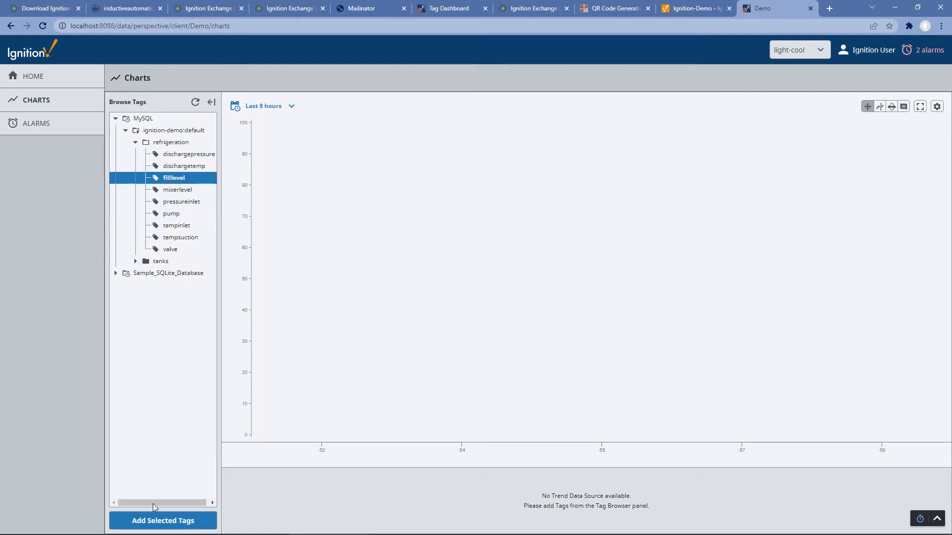
{"action": "left_click", "coordinate": [155, 521]}
{"action": "left_click", "coordinate": [174, 191]}
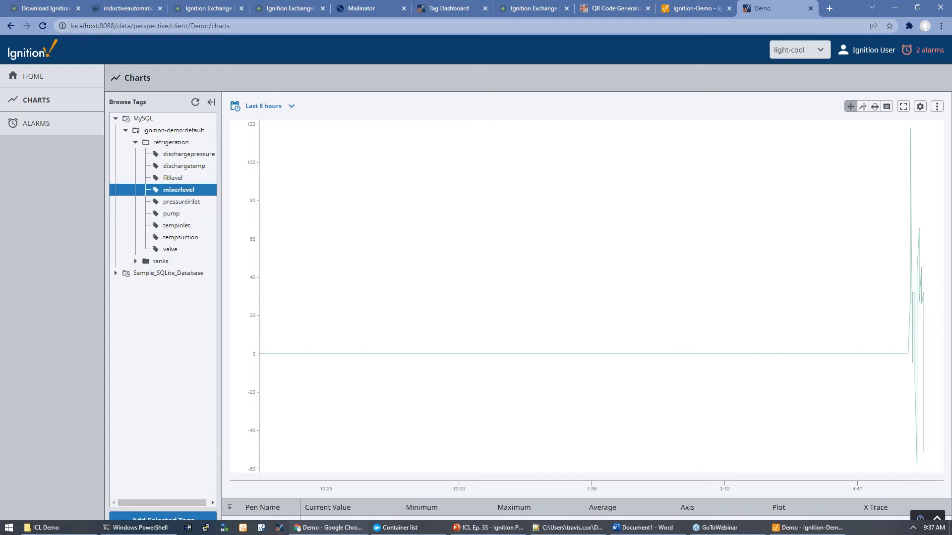
{"action": "left_click", "coordinate": [171, 518]}
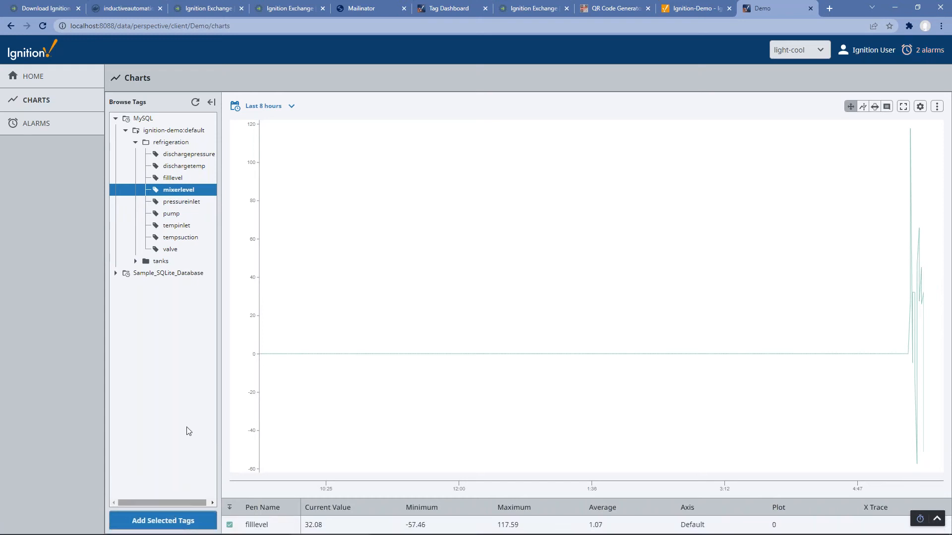
{"action": "left_click", "coordinate": [169, 214]}
{"action": "left_click", "coordinate": [263, 106]}
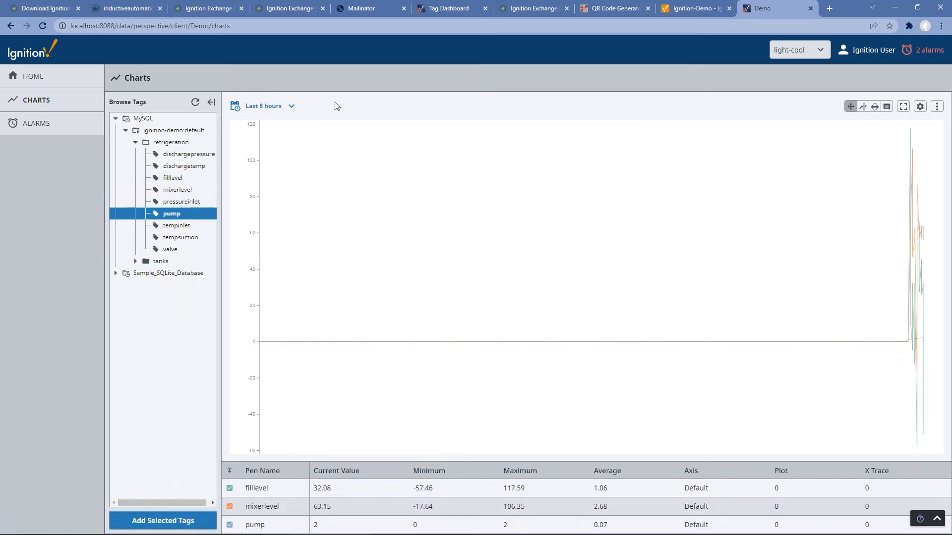
Step: Set the chart's date range to the last 8 minutes
{"action": "left_click", "coordinate": [556, 163]}
{"action": "left_click", "coordinate": [560, 181]}
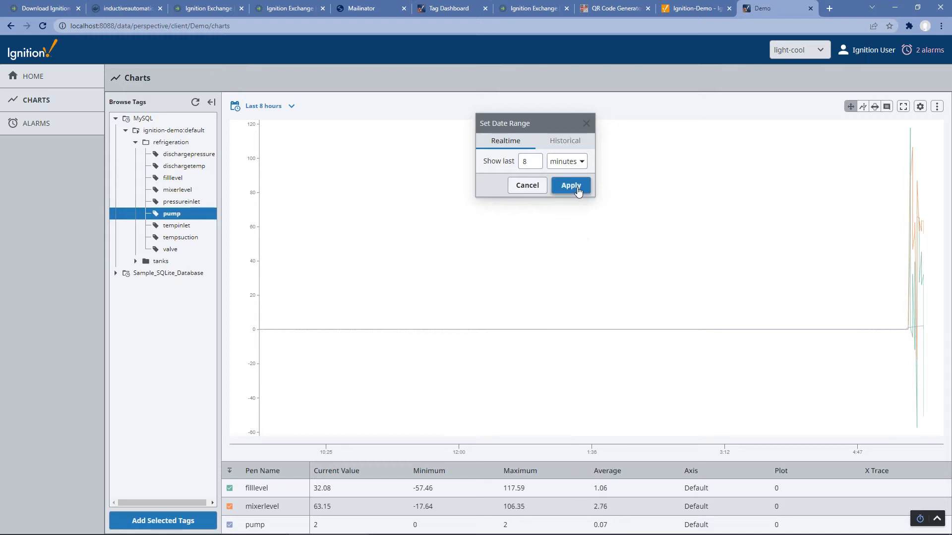
{"action": "left_click", "coordinate": [571, 185]}
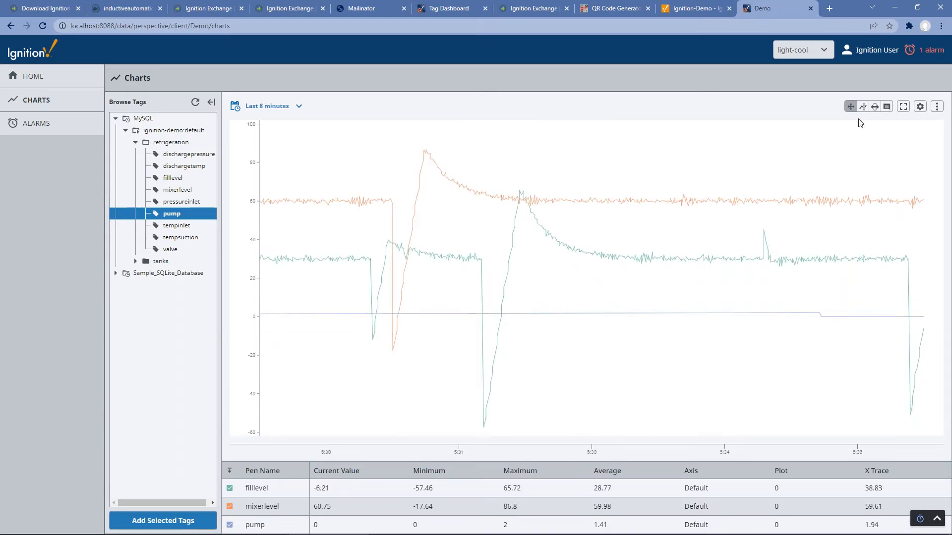
Step: Add a new Plot #1 and give Plot #0 a relative weight of 3
{"action": "left_click", "coordinate": [921, 107]}
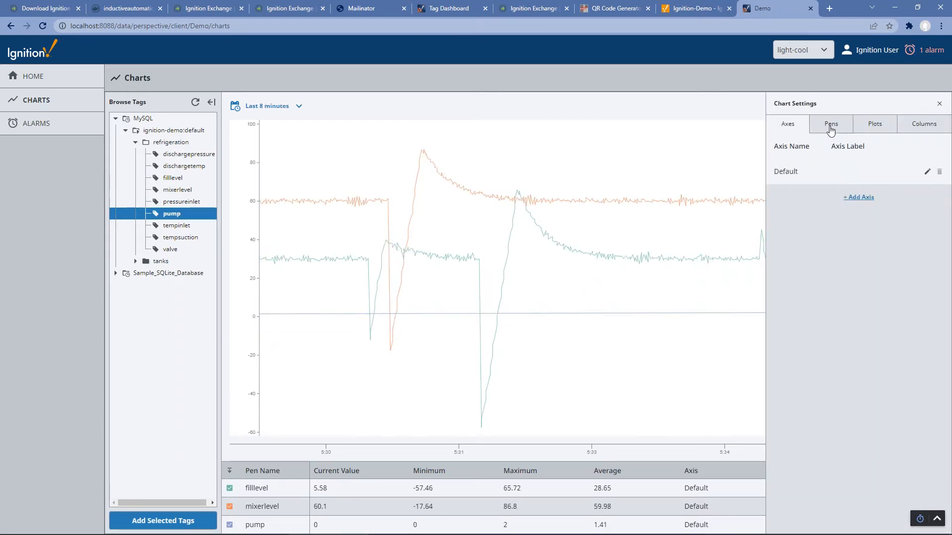
{"action": "left_click", "coordinate": [874, 125]}
{"action": "left_click", "coordinate": [861, 202]}
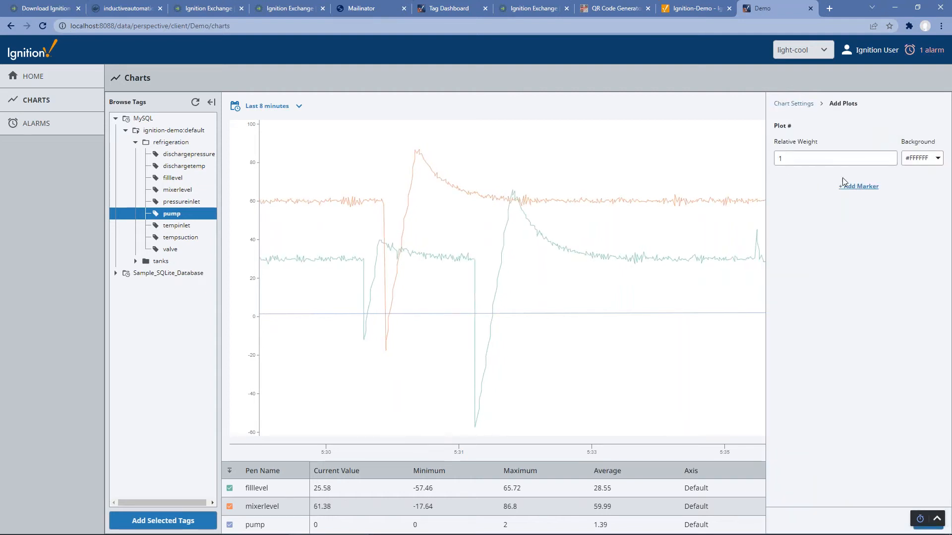
{"action": "left_click", "coordinate": [923, 529]}
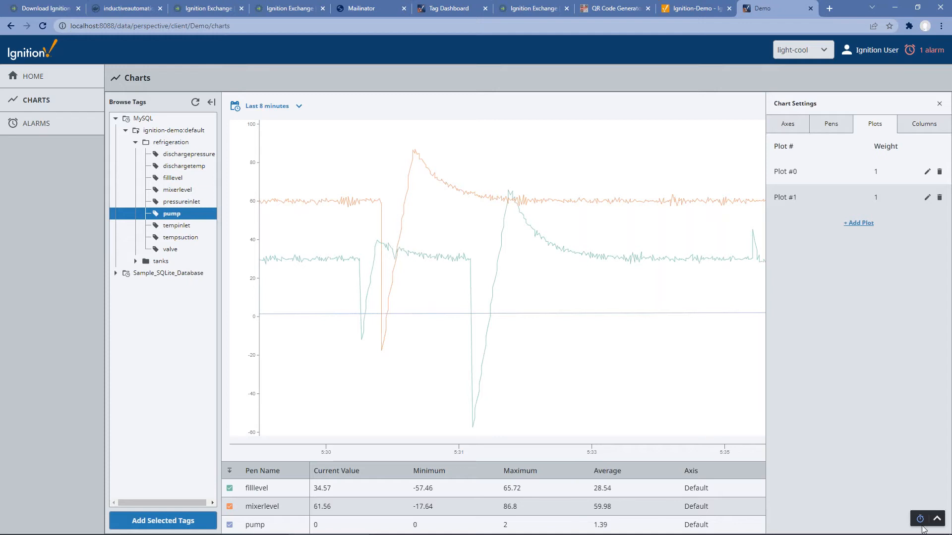
{"action": "left_click", "coordinate": [926, 173]}
{"action": "double_click", "coordinate": [818, 157]}
{"action": "type", "text": "3"}
{"action": "left_click", "coordinate": [923, 525]}
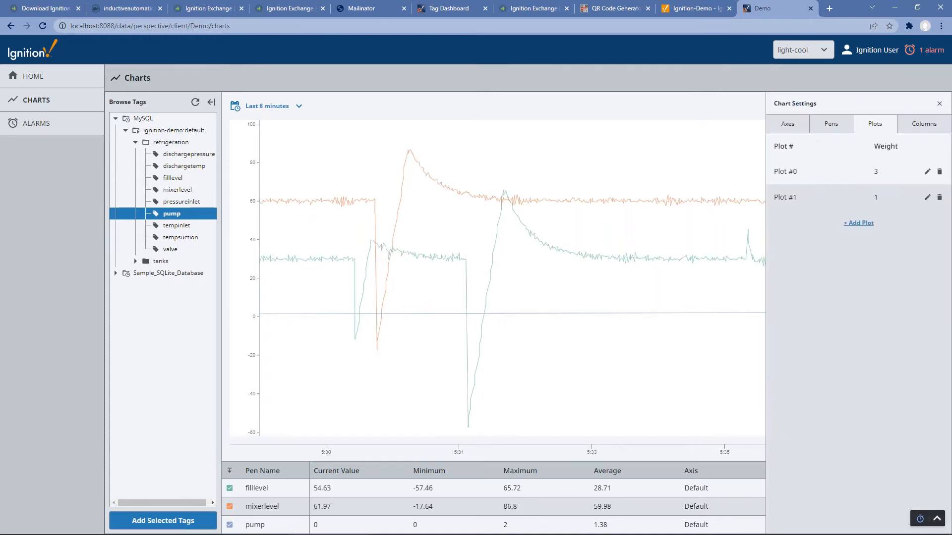
Step: Move the pump pen onto Plot #1 with CurveStep interpolation
{"action": "left_click", "coordinate": [792, 128]}
{"action": "left_click", "coordinate": [834, 124]}
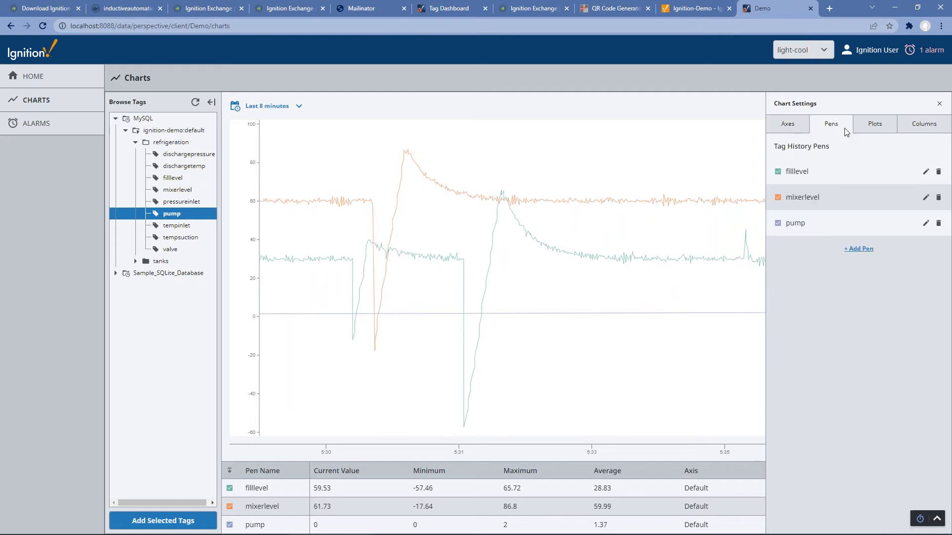
{"action": "left_click", "coordinate": [925, 223]}
{"action": "left_click", "coordinate": [875, 195]}
{"action": "left_click", "coordinate": [877, 219]}
{"action": "left_click", "coordinate": [834, 355]}
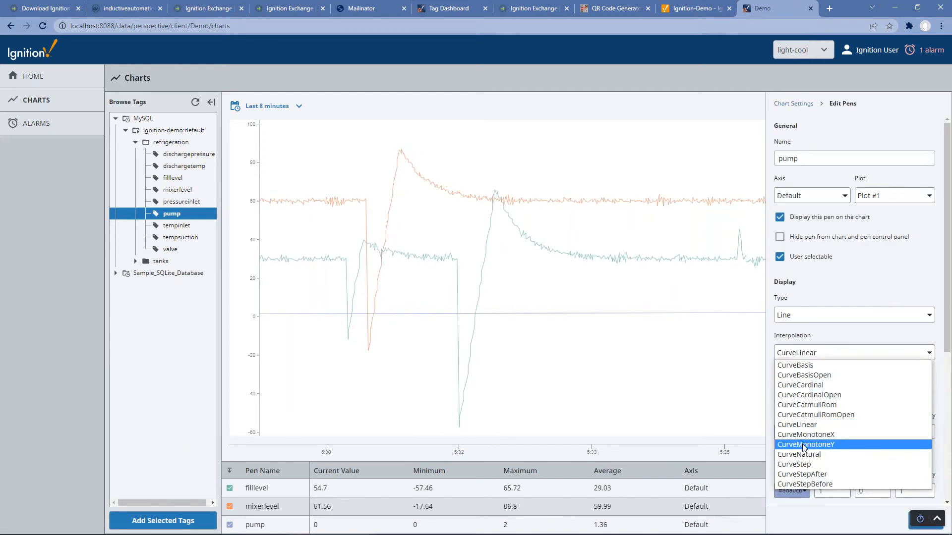
{"action": "left_click", "coordinate": [834, 464]}
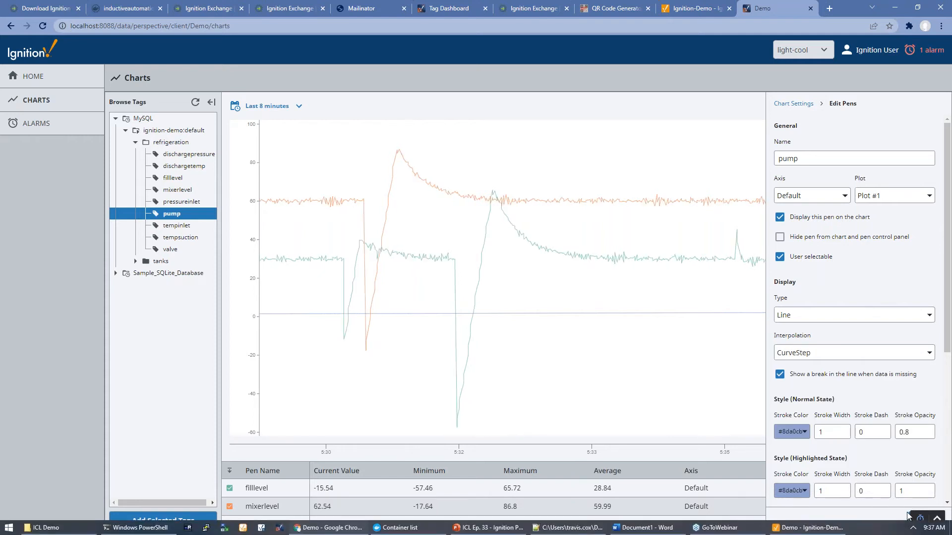
{"action": "left_click", "coordinate": [911, 522]}
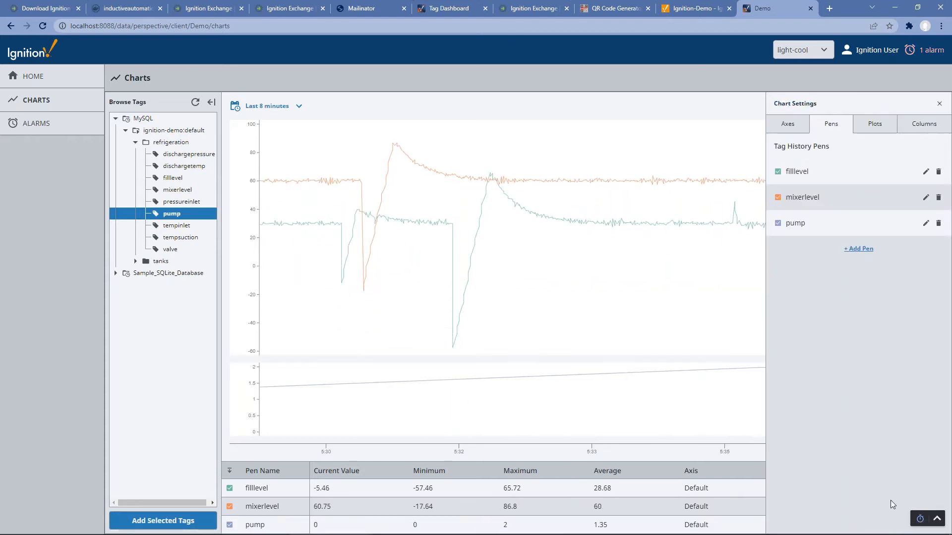
{"action": "left_click", "coordinate": [939, 103]}
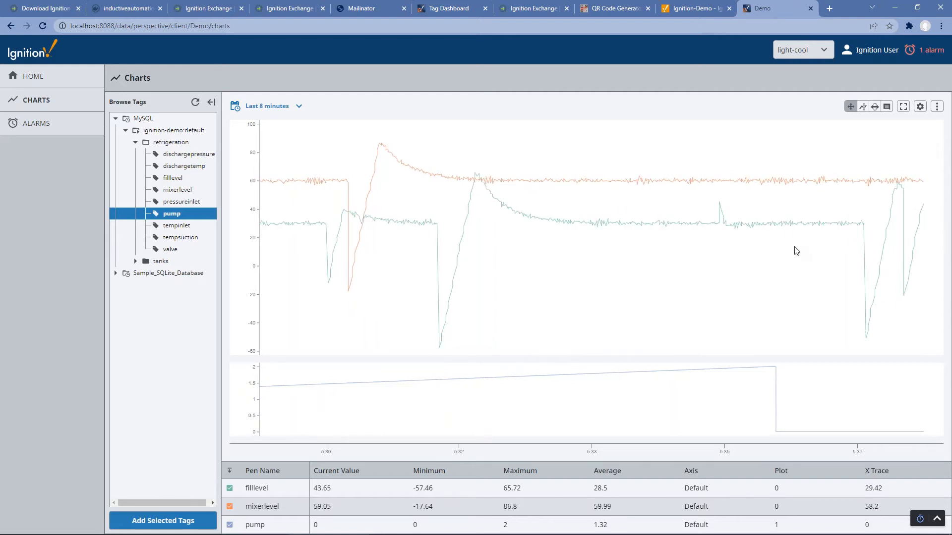
Step: Try the X Trace and Range Brush tools on the chart, then clear them
{"action": "left_click", "coordinate": [863, 106]}
{"action": "left_click", "coordinate": [677, 163]}
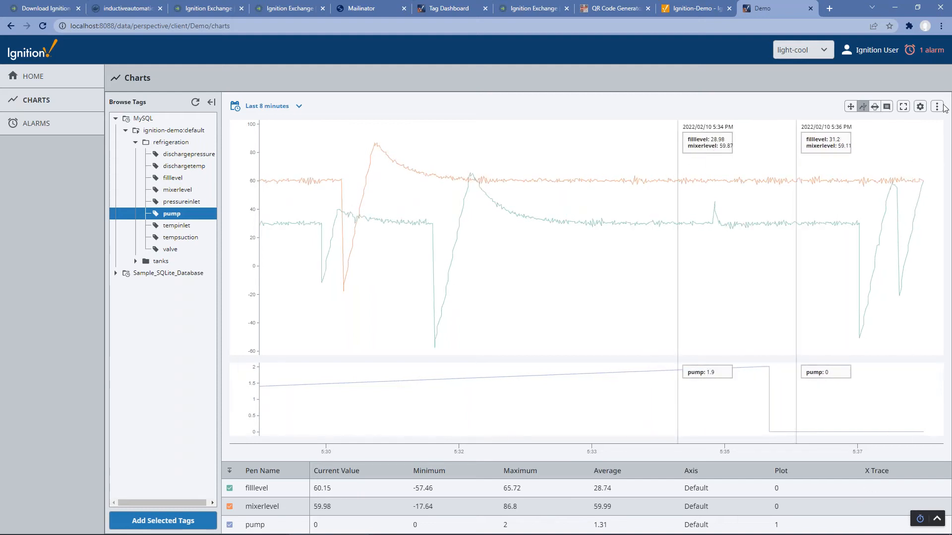
{"action": "left_click", "coordinate": [936, 107]}
{"action": "left_click", "coordinate": [917, 152]}
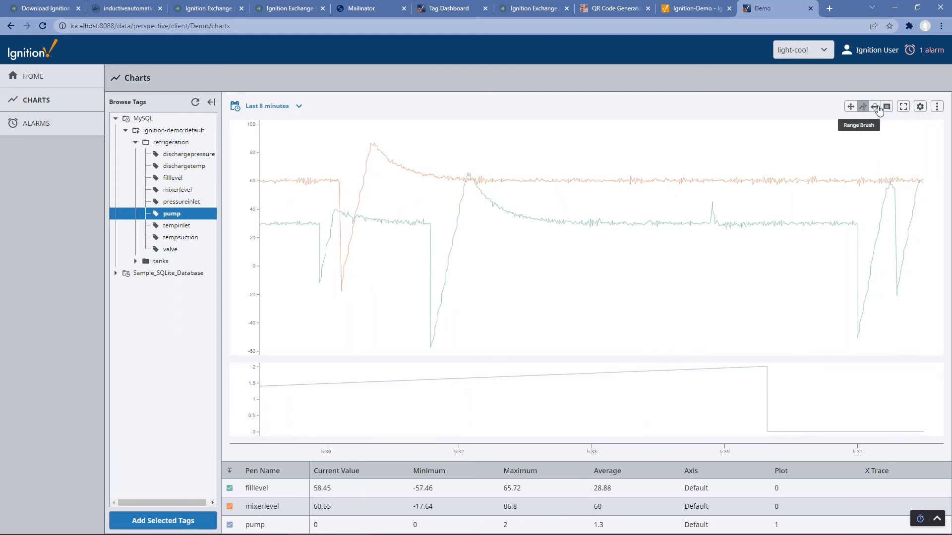
{"action": "left_click", "coordinate": [874, 106]}
{"action": "left_click_drag", "start_coordinate": [687, 220], "coordinate": [765, 263]}
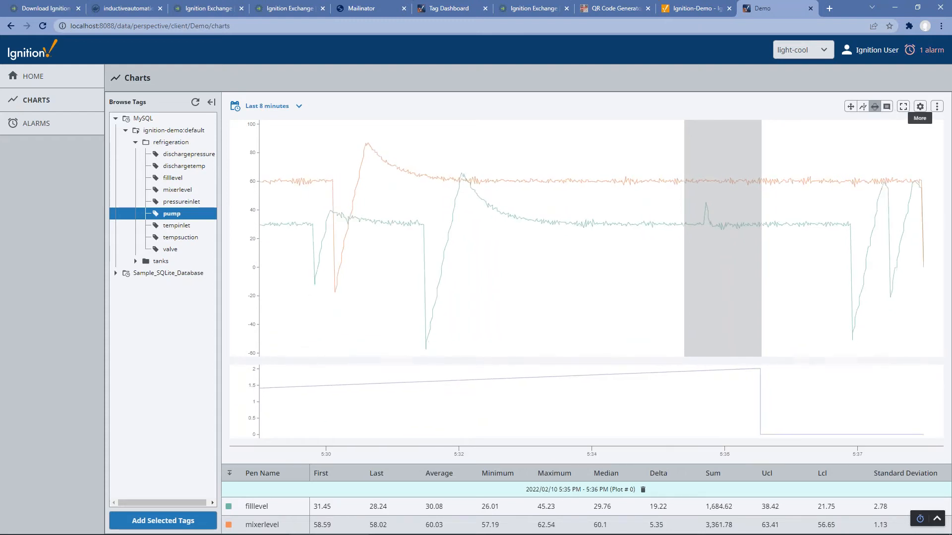
{"action": "left_click", "coordinate": [937, 107]}
{"action": "left_click", "coordinate": [895, 121]}
Step: Annotate the mixerlevel peak with the note 'Some issue' and return to the Home page
{"action": "left_click", "coordinate": [886, 106]}
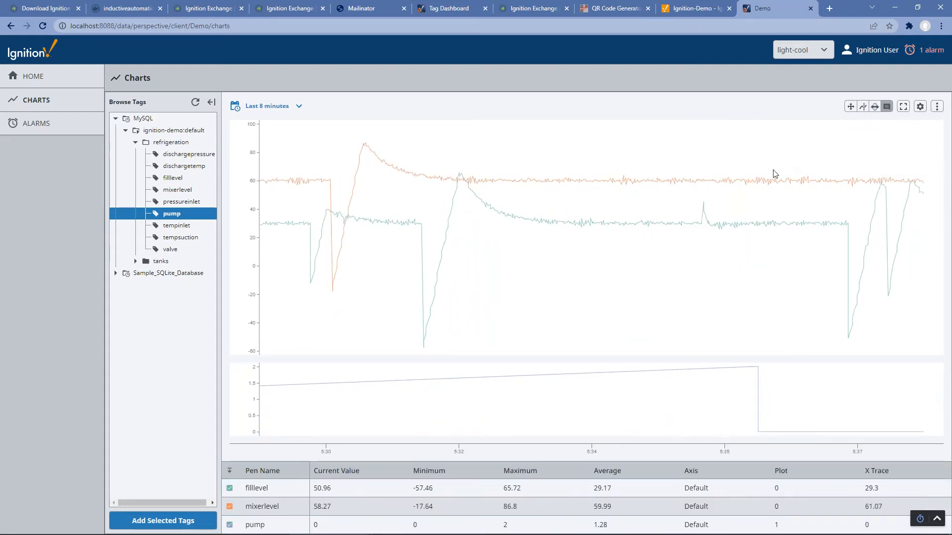
{"action": "left_click", "coordinate": [360, 145]}
{"action": "left_click", "coordinate": [581, 281]}
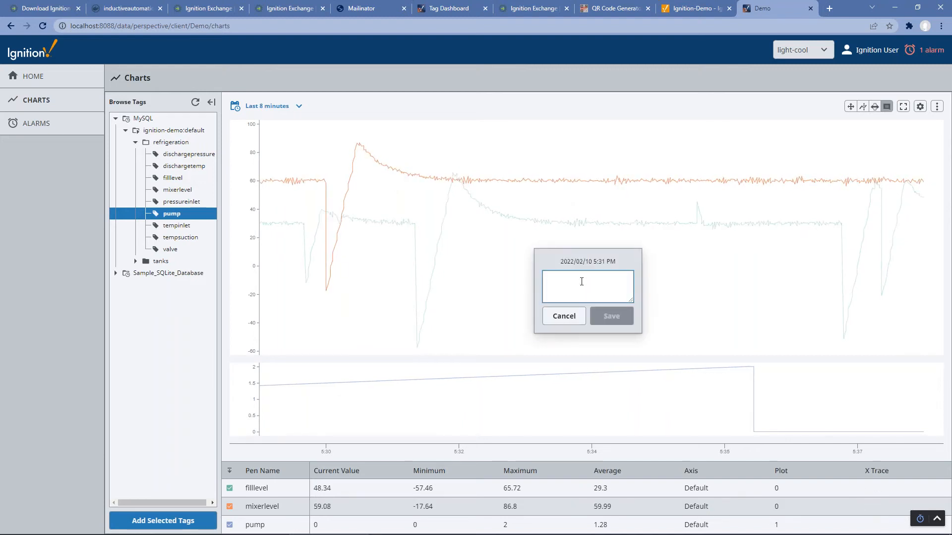
{"action": "type", "text": "sOME ISS"}
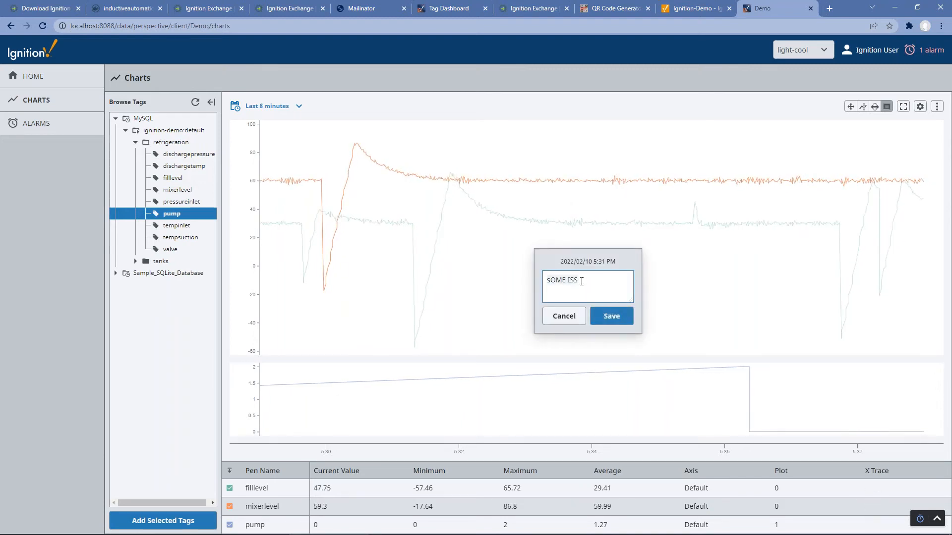
{"action": "type", "text": "ome"}
{"action": "type", "text": "ue"}
{"action": "left_click", "coordinate": [612, 316]}
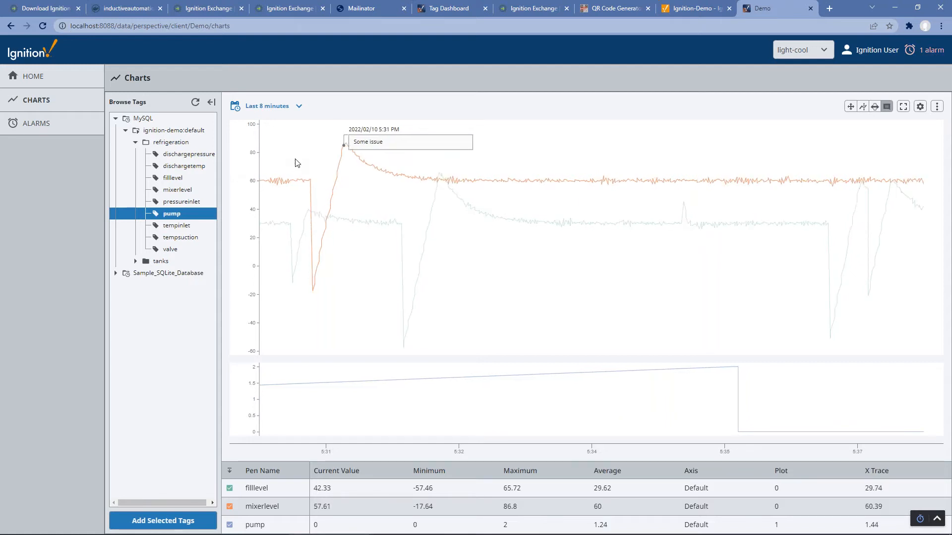
{"action": "left_click", "coordinate": [53, 78]}
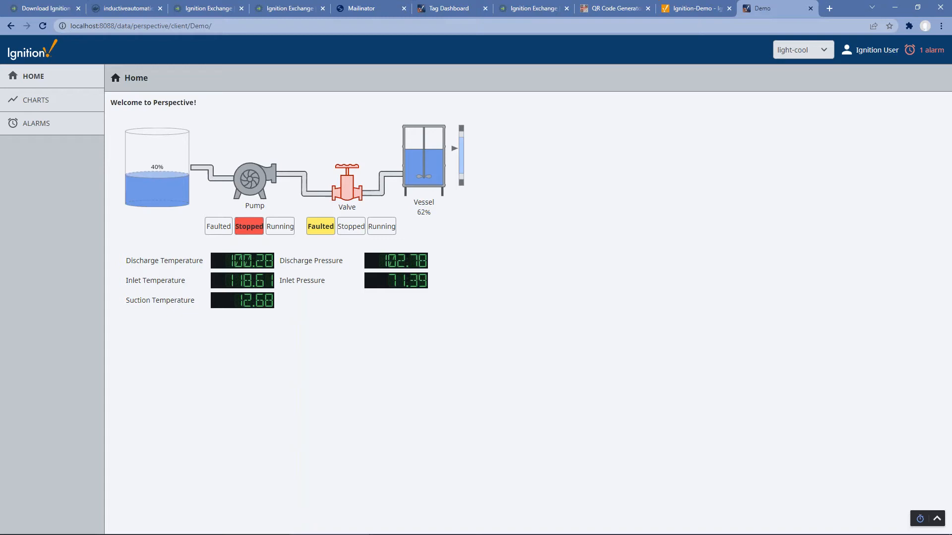
Step: Delete the CoordinateContainer holding the tank, pump, valve and LED displays from the Home view
{"action": "key", "text": "alt+Tab"}
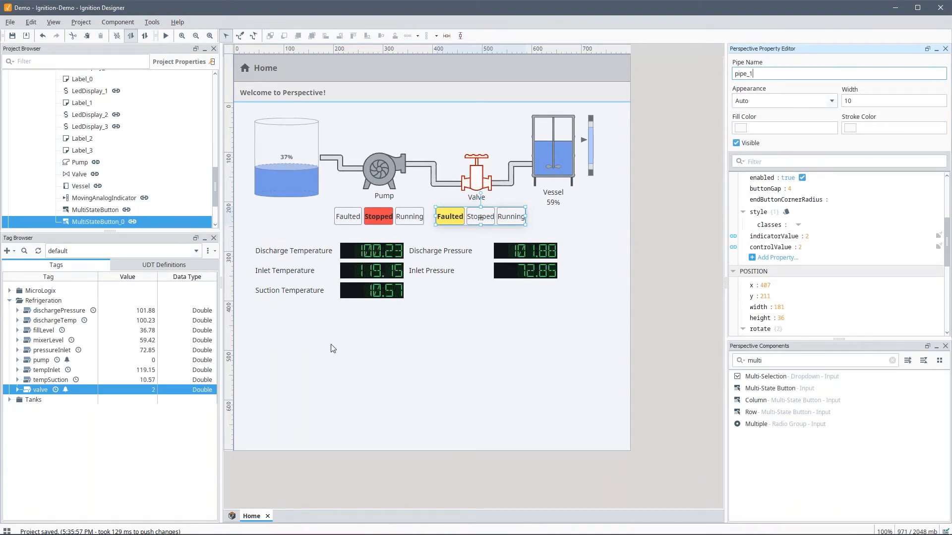
{"action": "left_click", "coordinate": [357, 361]}
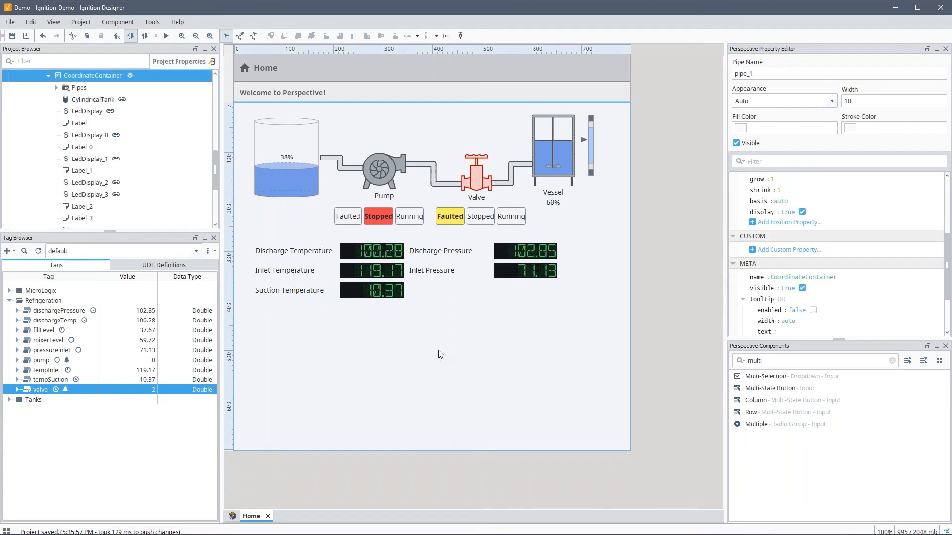
{"action": "left_click", "coordinate": [93, 75]}
{"action": "key", "text": "Delete"}
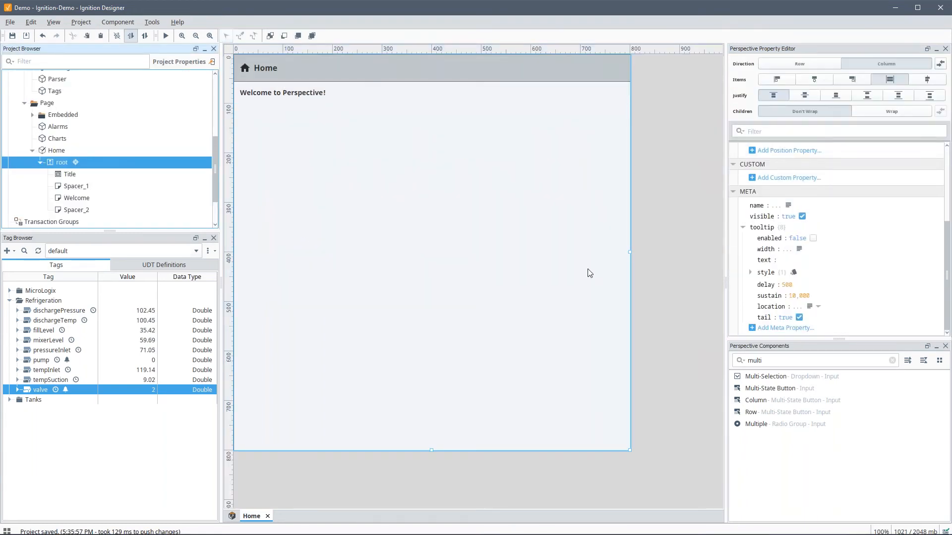
Step: Add a Breakpoint container to the Home view with grow set to 1
{"action": "left_click", "coordinate": [892, 360]}
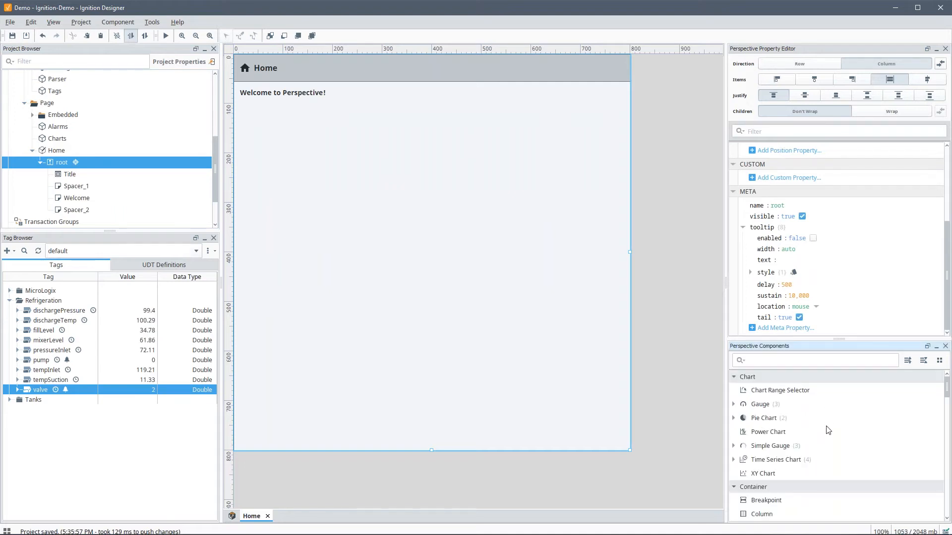
{"action": "scroll", "coordinate": [820, 437], "scroll_direction": "down", "scroll_amount": 3}
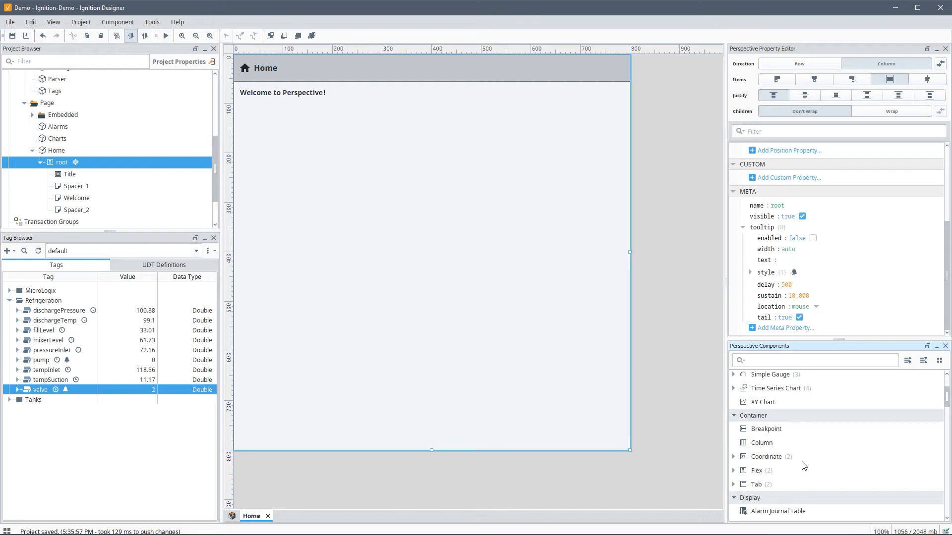
{"action": "left_click_drag", "start_coordinate": [761, 435], "coordinate": [346, 254]}
{"action": "scroll", "coordinate": [801, 225], "scroll_direction": "up", "scroll_amount": 2}
{"action": "left_click", "coordinate": [772, 175]}
{"action": "type", "text": "1"}
{"action": "key", "text": "Tab"}
{"action": "scroll", "coordinate": [793, 244], "scroll_direction": "up", "scroll_amount": 2}
{"action": "left_click", "coordinate": [796, 161]}
Step: Paste the pump, valve and vessel diagram into the Large layout, then select the Small layout
{"action": "double_click", "coordinate": [517, 235]}
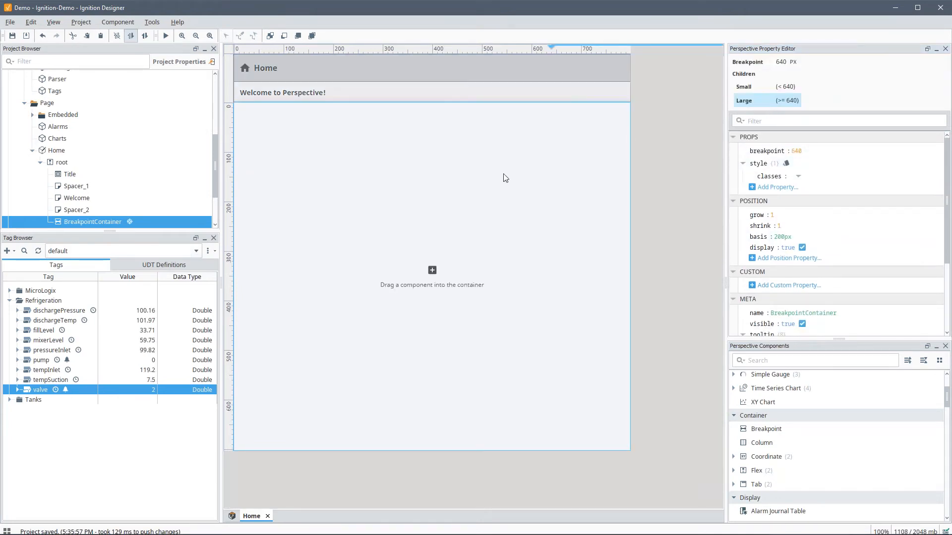
{"action": "key", "text": "ctrl+v"}
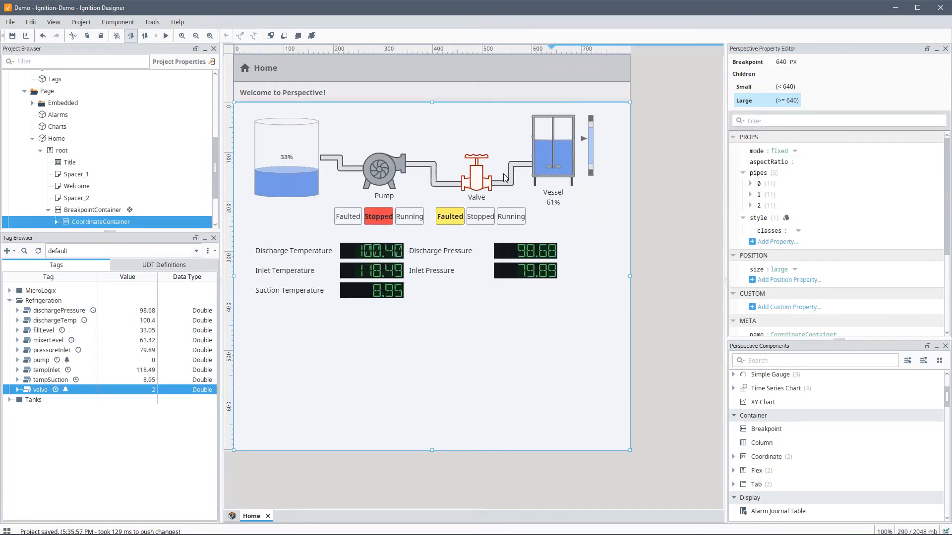
{"action": "left_click", "coordinate": [92, 210]}
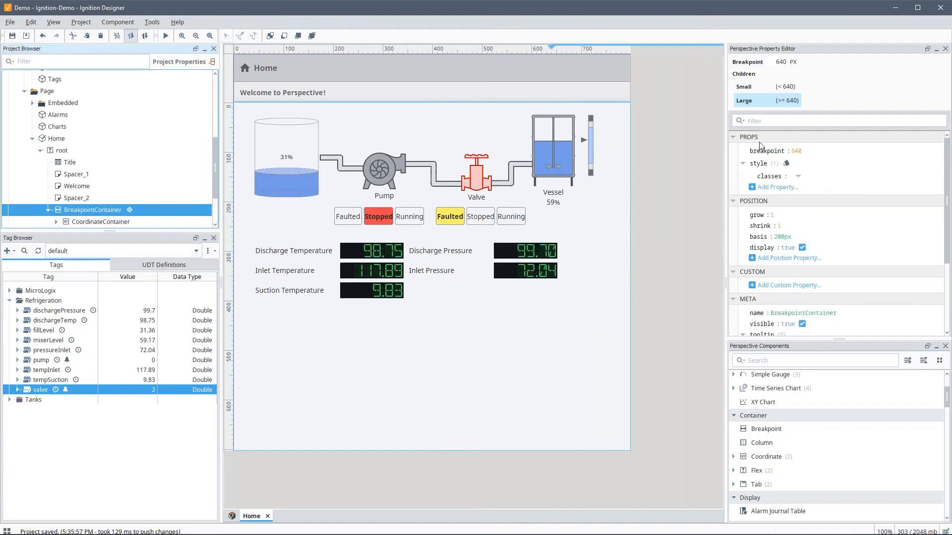
{"action": "left_click", "coordinate": [744, 87]}
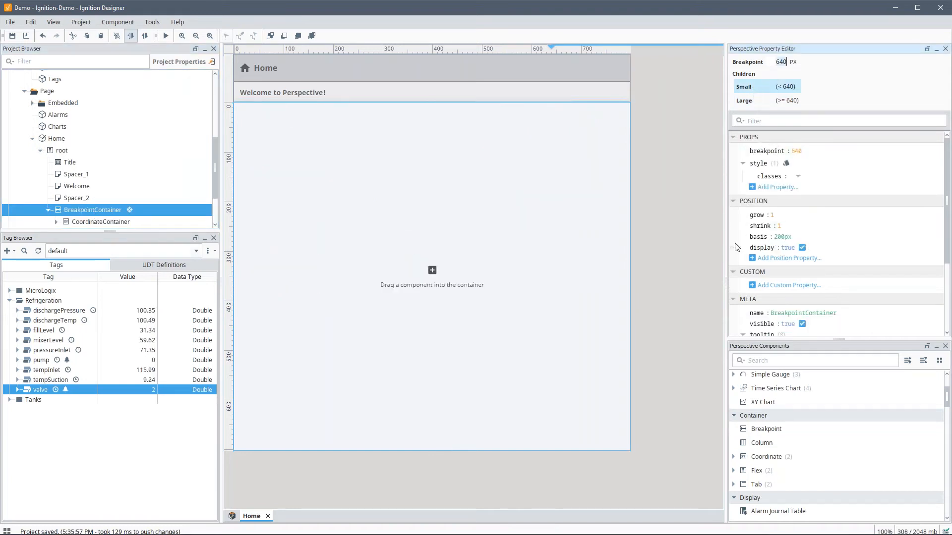
{"action": "scroll", "coordinate": [86, 169], "scroll_direction": "up", "scroll_amount": 2}
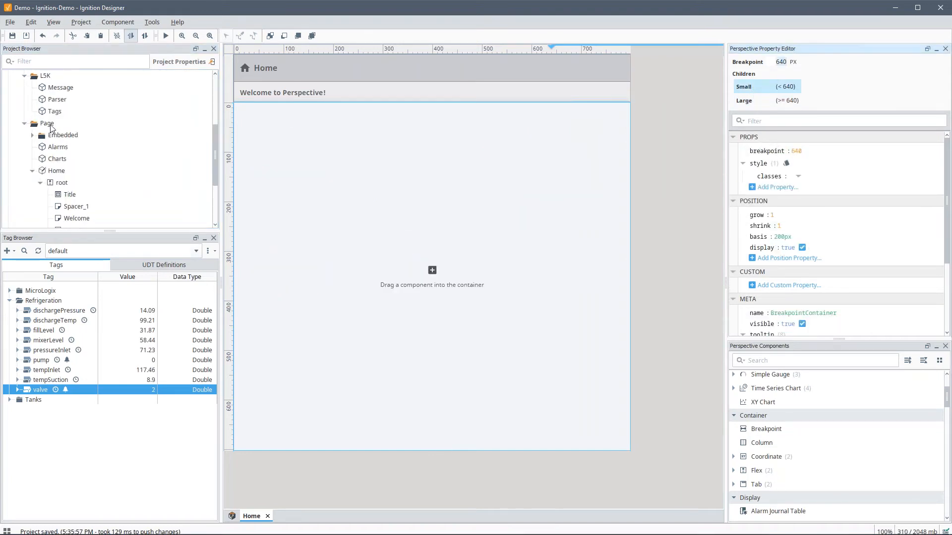
{"action": "right_click", "coordinate": [50, 124]}
Step: Create a new view named Process Value under Page with a Flex root container
{"action": "left_click", "coordinate": [83, 132]}
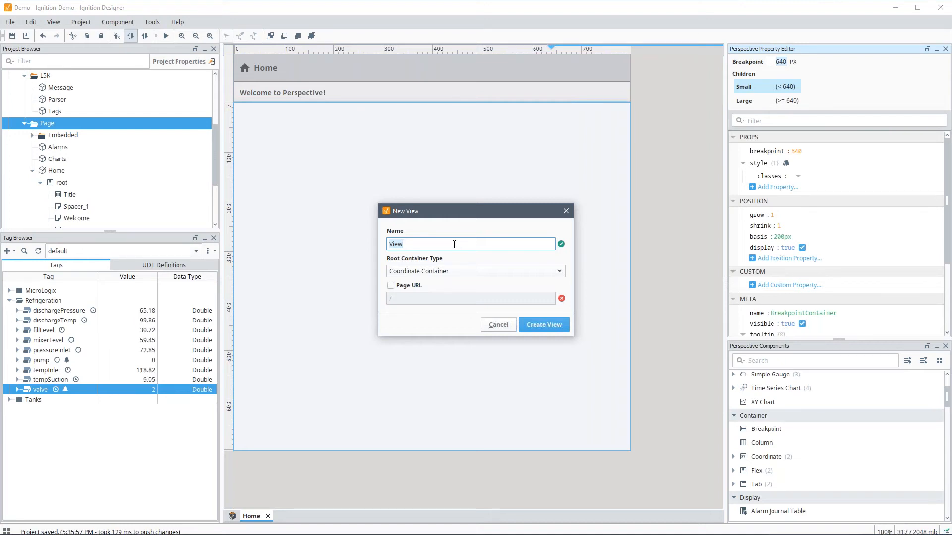
{"action": "type", "text": "Process Value"}
{"action": "left_click", "coordinate": [475, 271]}
{"action": "left_click", "coordinate": [547, 329]}
{"action": "left_click", "coordinate": [545, 326]}
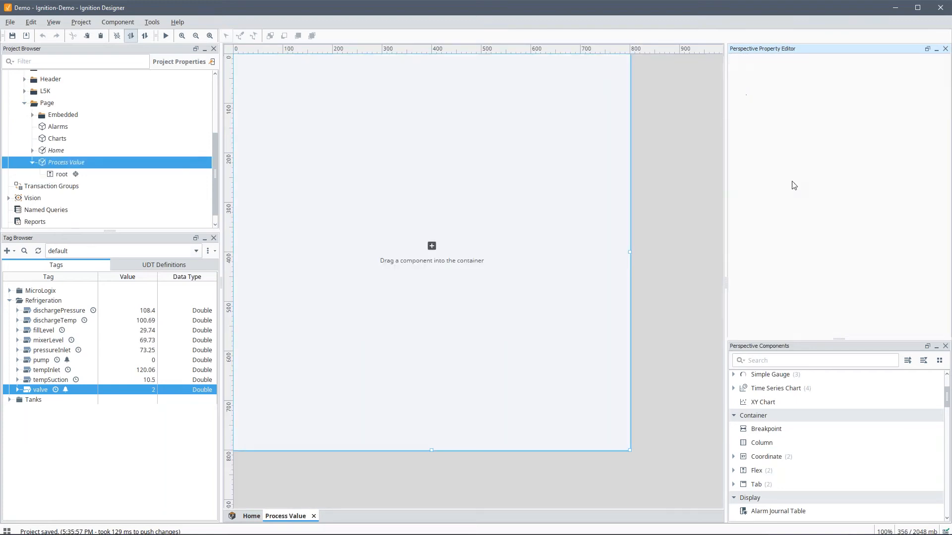
Step: Set the view height to 40 and the root container direction to row
{"action": "double_click", "coordinate": [789, 184]}
{"action": "type", "text": "40"}
{"action": "key", "text": "Return"}
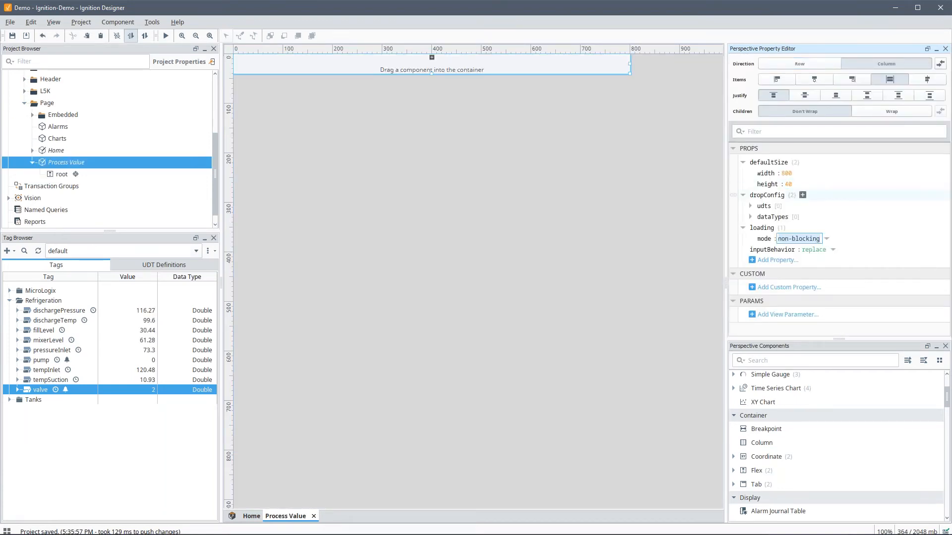
{"action": "left_click", "coordinate": [531, 70]}
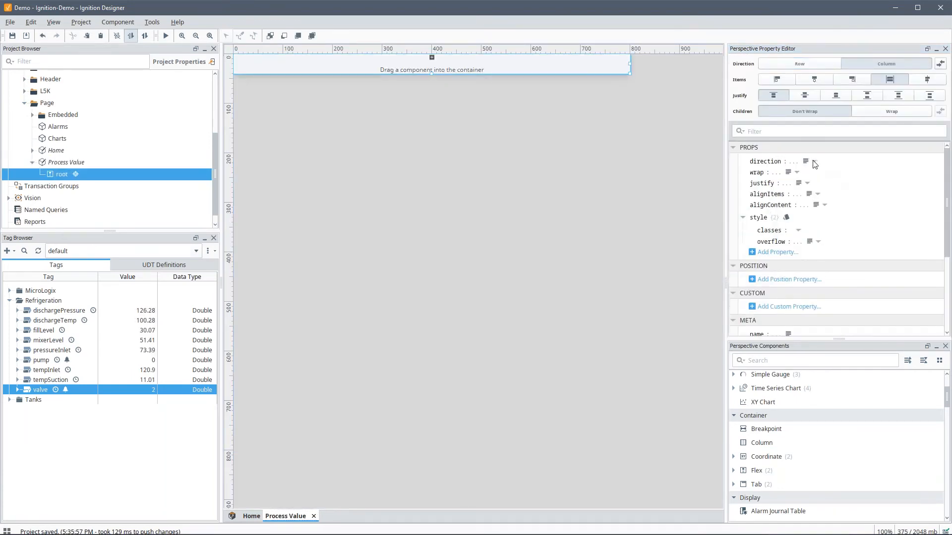
{"action": "left_click", "coordinate": [815, 161]}
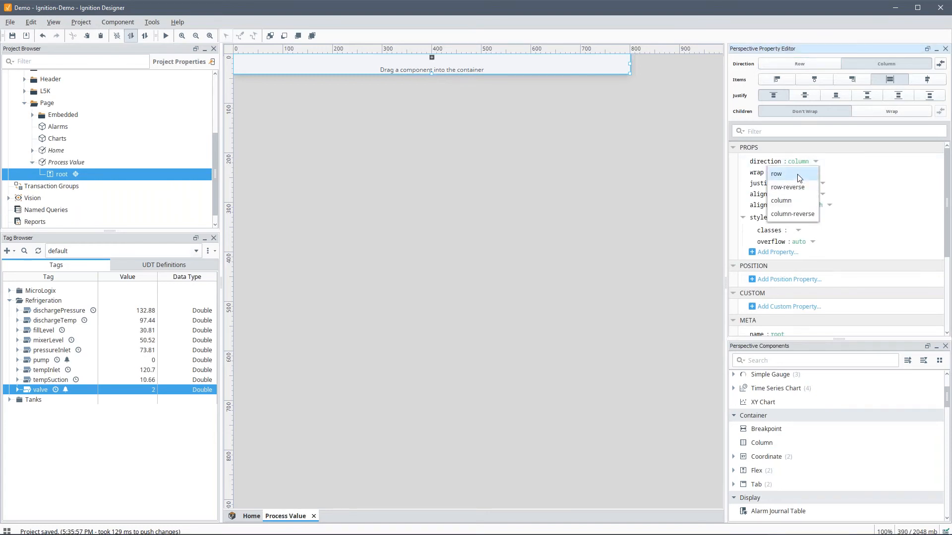
{"action": "left_click", "coordinate": [798, 174]}
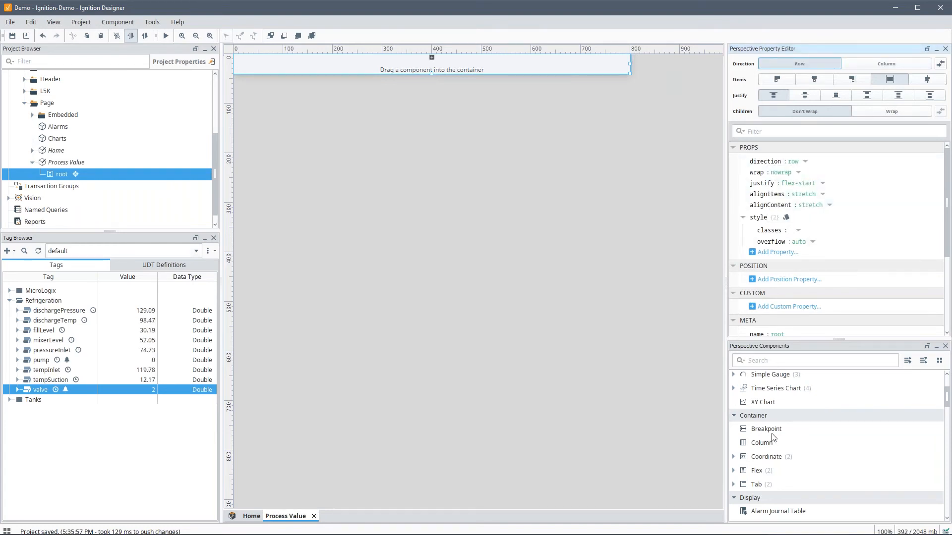
{"action": "scroll", "coordinate": [787, 284], "scroll_direction": "down", "scroll_amount": 1}
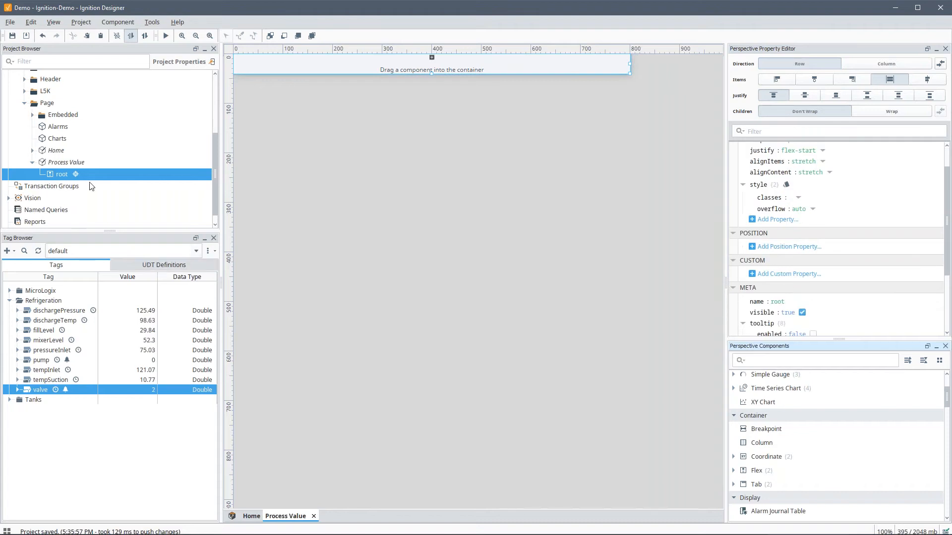
Step: Add a view parameter label with the value Mixer Level
{"action": "left_click", "coordinate": [66, 162]}
{"action": "left_click", "coordinate": [787, 315]}
{"action": "left_click", "coordinate": [805, 322]}
{"action": "type", "text": "label"}
{"action": "key", "text": "Tab"}
{"action": "type", "text": "Mixer"}
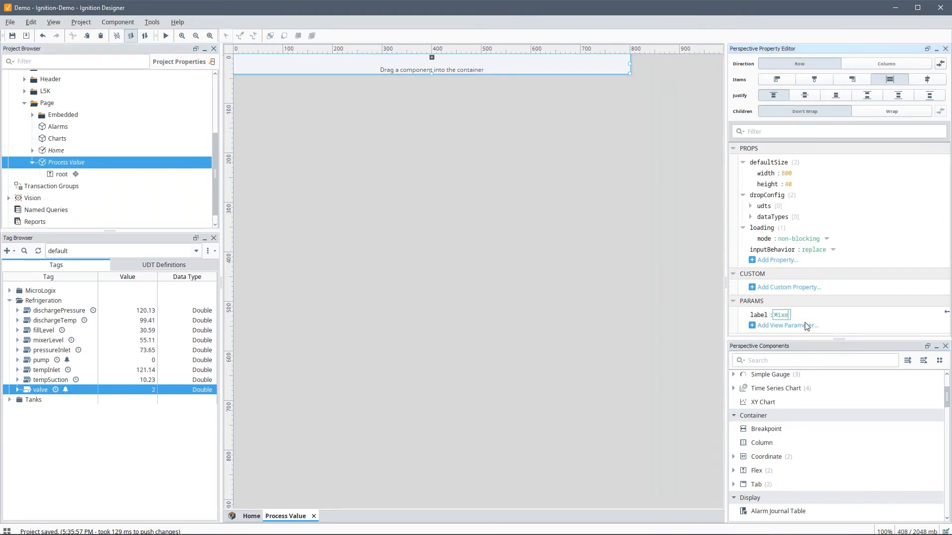
{"action": "key", "text": "Return"}
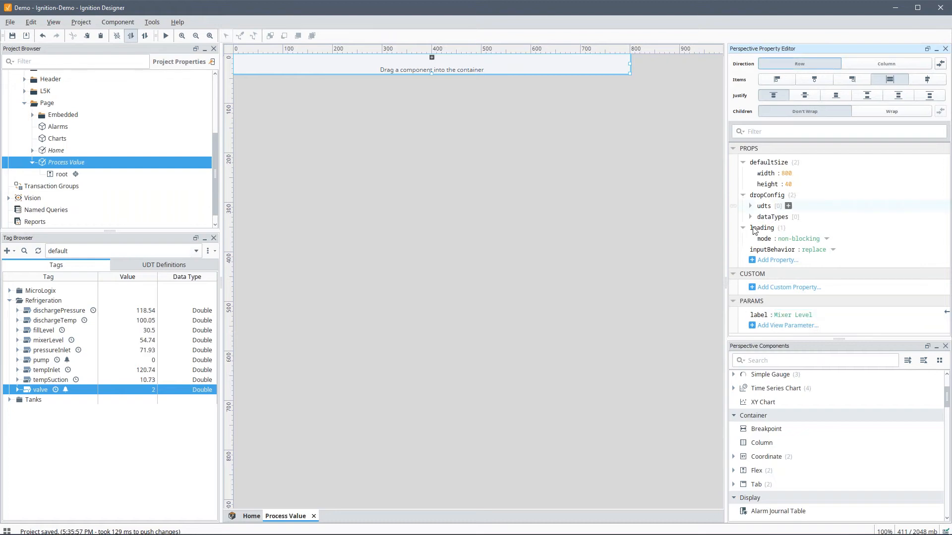
Step: Add a tagPath parameter set to the copied path [default]Refrigeration/mixerLevel
{"action": "left_click", "coordinate": [766, 327]}
{"action": "left_click", "coordinate": [778, 363]}
{"action": "type", "text": "tagPath"}
{"action": "key", "text": "Tab"}
{"action": "key", "text": "BackSpace"}
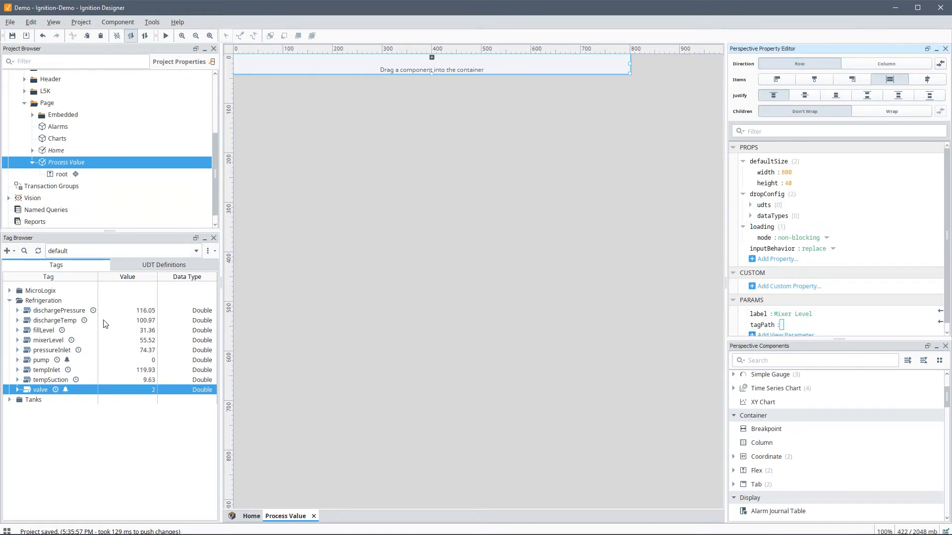
{"action": "left_click", "coordinate": [43, 341]}
{"action": "right_click", "coordinate": [42, 341]}
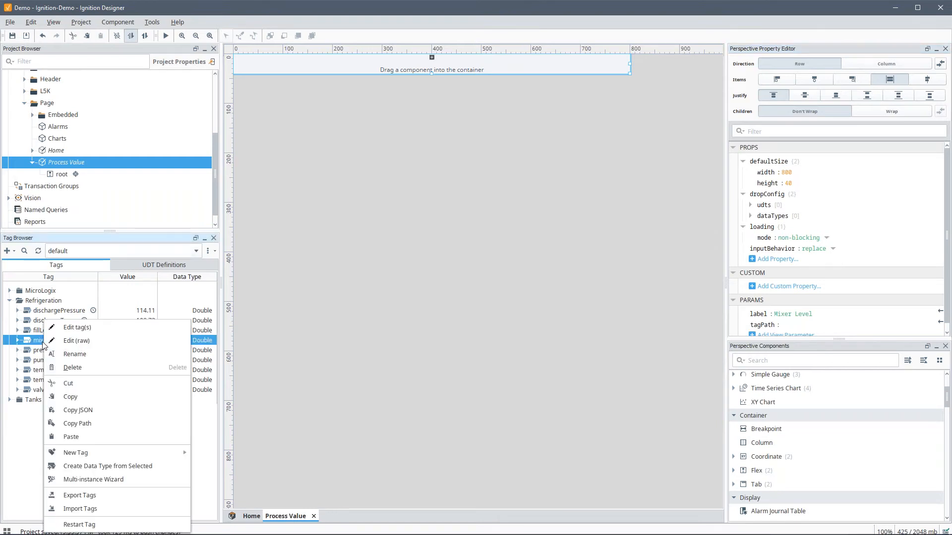
{"action": "left_click", "coordinate": [112, 424]}
{"action": "left_click", "coordinate": [785, 327]}
{"action": "type", "text": "[default]Refrigeration/mixerLevel"}
{"action": "key", "text": "Return"}
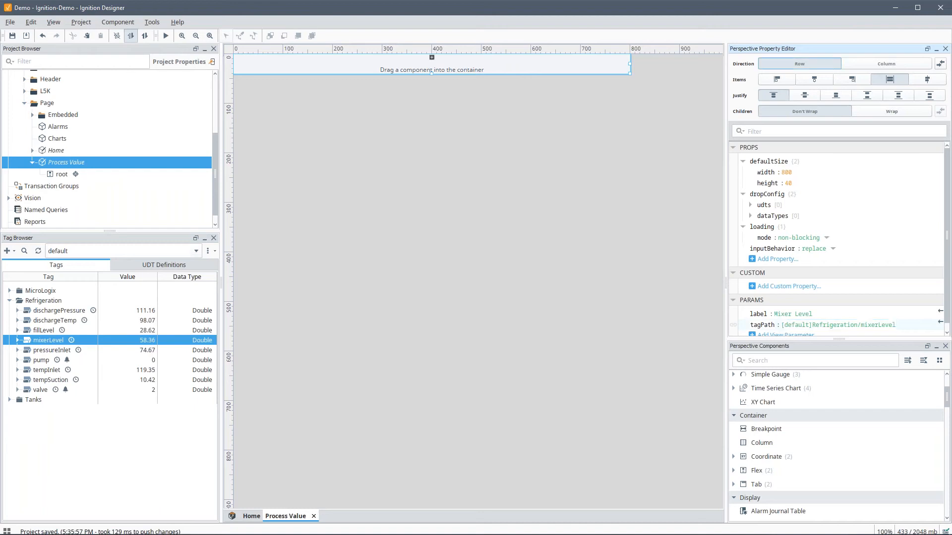
{"action": "left_click", "coordinate": [788, 360]}
Step: Add a Label to the view with shrink 0 and basis 100px
{"action": "type", "text": ";la"}
{"action": "key", "text": "BackSpace"}
{"action": "key", "text": "BackSpace"}
{"action": "key", "text": "BackSpace"}
{"action": "type", "text": "labe"}
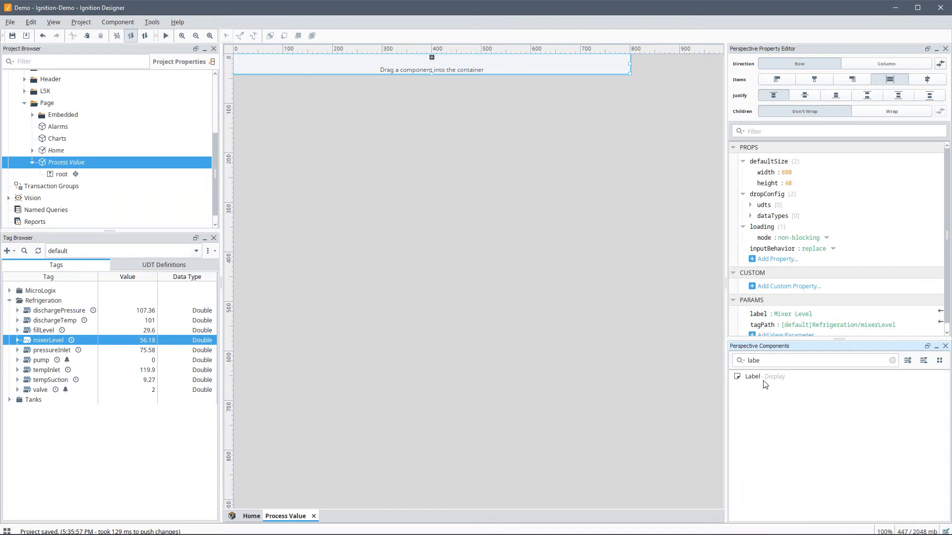
{"action": "left_click_drag", "start_coordinate": [763, 377], "coordinate": [249, 55]}
{"action": "left_click", "coordinate": [783, 274]}
{"action": "type", "text": "0"}
{"action": "key", "text": "Tab"}
{"action": "type", "text": "100px"}
{"action": "key", "text": "Tab"}
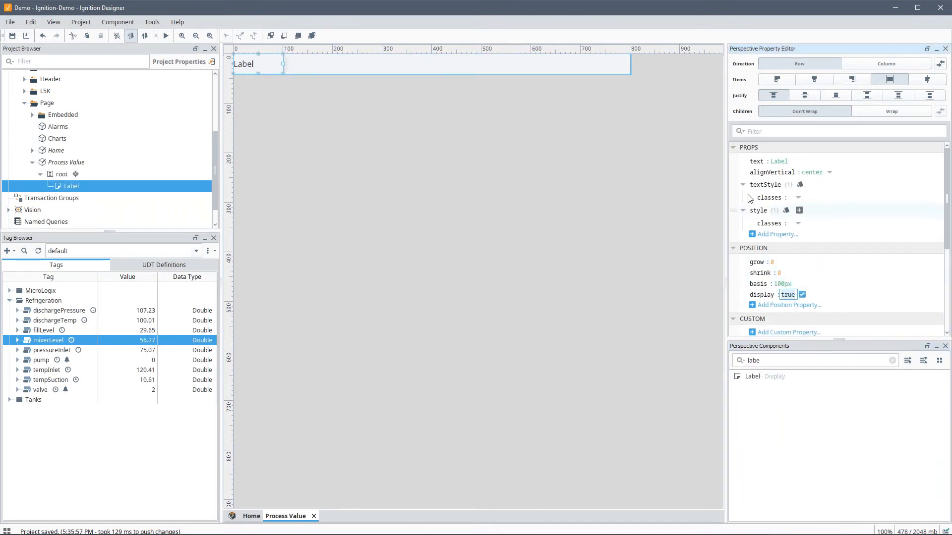
Step: Bind the Label's text to view.params.label so it shows Mixer Level
{"action": "left_click", "coordinate": [734, 162]}
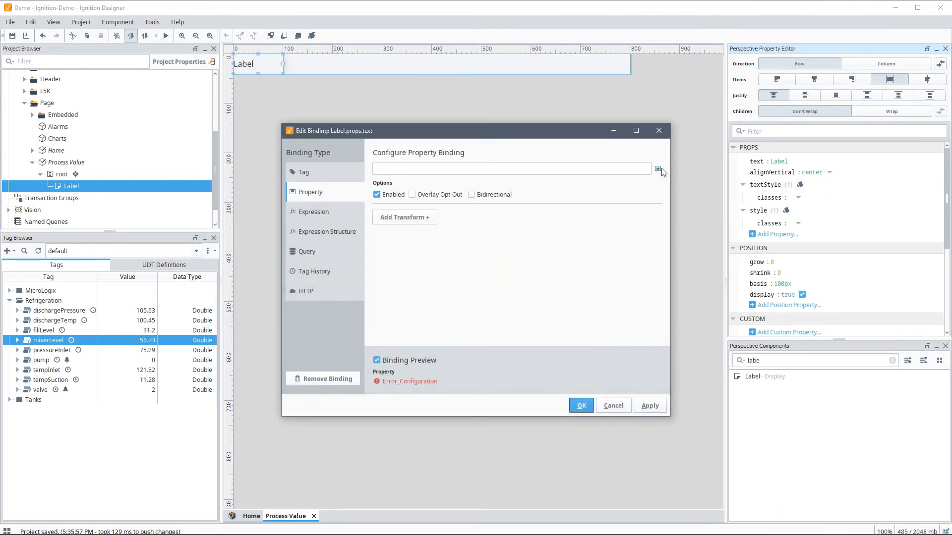
{"action": "left_click", "coordinate": [658, 169]}
{"action": "left_click", "coordinate": [670, 238]}
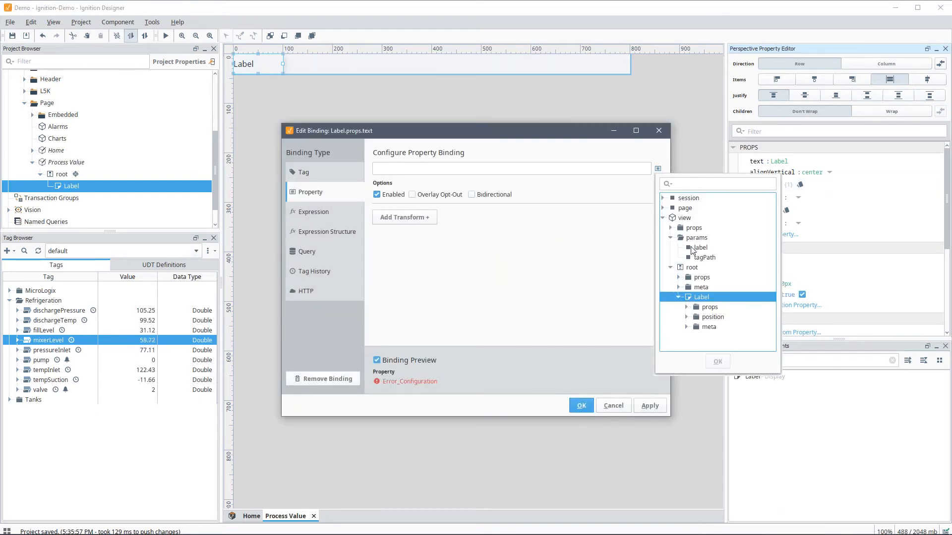
{"action": "left_click", "coordinate": [702, 248]}
{"action": "left_click", "coordinate": [717, 361]}
{"action": "left_click", "coordinate": [581, 406]}
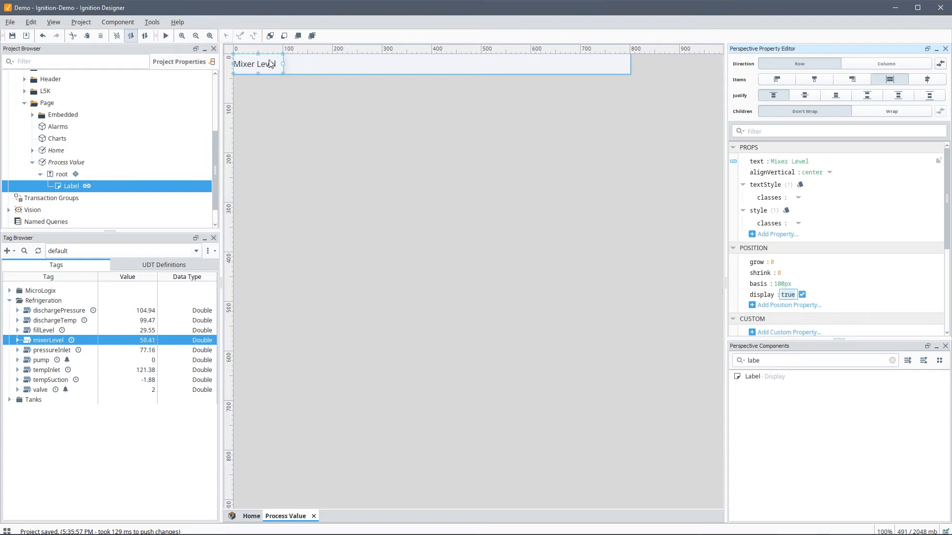
{"action": "left_click", "coordinate": [780, 366]}
{"action": "key", "text": "ctrl+a"}
Step: Place an LED Display beside the Mixer Level label with a 140px basis
{"action": "type", "text": "led"}
{"action": "left_click_drag", "start_coordinate": [771, 379], "coordinate": [461, 164]}
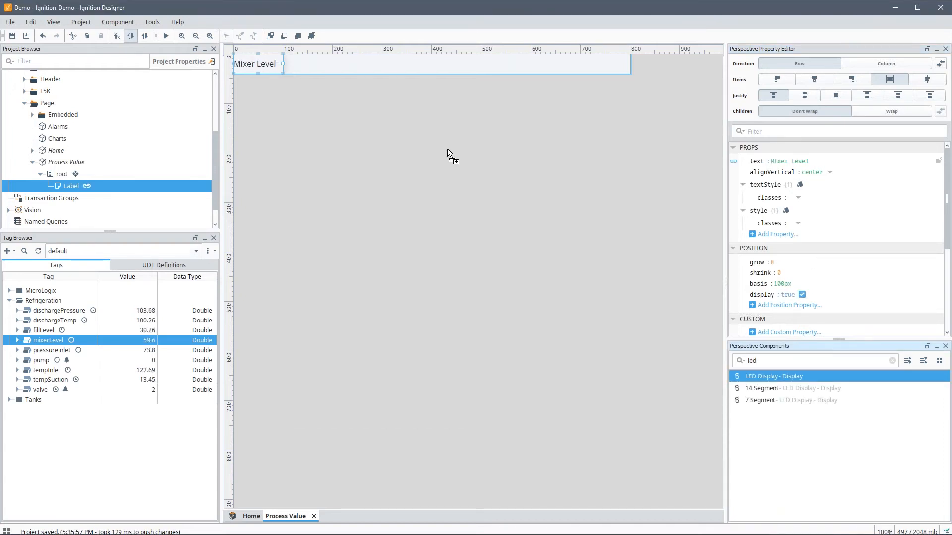
{"action": "left_click_drag", "start_coordinate": [337, 70], "coordinate": [333, 69]}
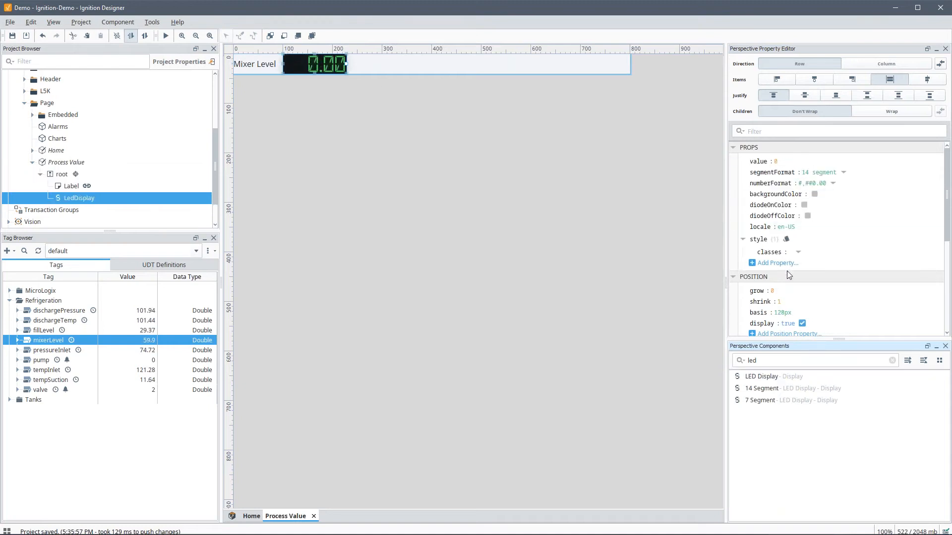
{"action": "left_click", "coordinate": [778, 300]}
{"action": "key", "text": "Tab"}
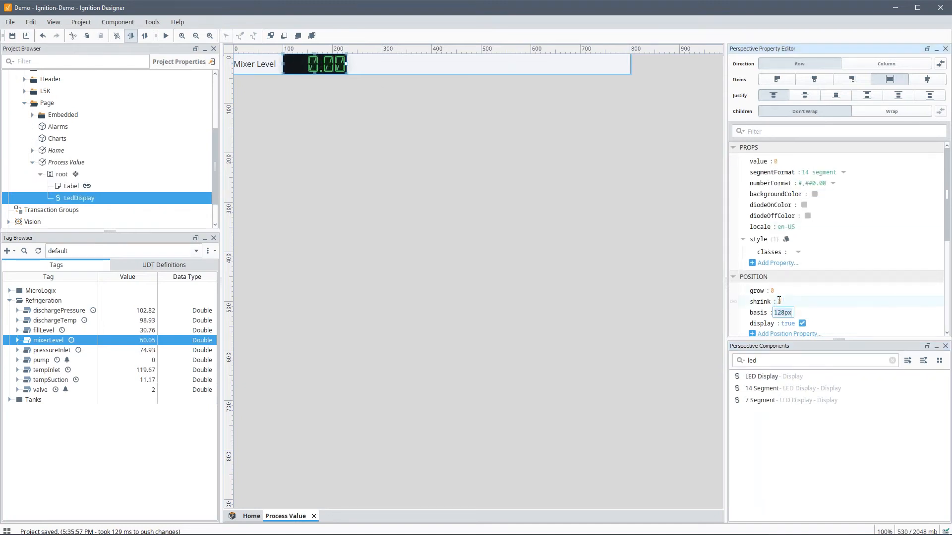
{"action": "type", "text": "13"}
{"action": "key", "text": "Tab"}
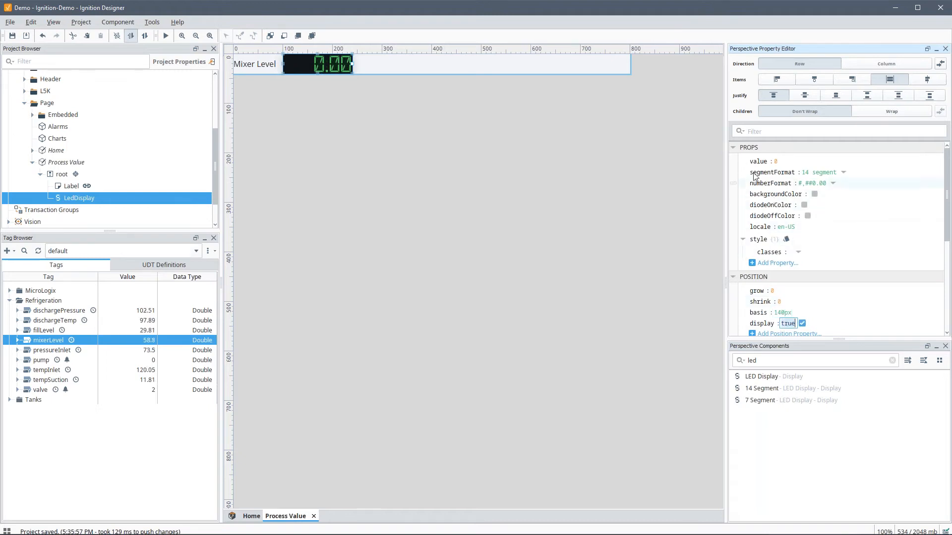
Step: Bind the LED value indirectly to the tag at view.params.tagPath, then search 'spark'
{"action": "left_click", "coordinate": [737, 163]}
{"action": "left_click", "coordinate": [350, 174]}
{"action": "left_click", "coordinate": [416, 169]}
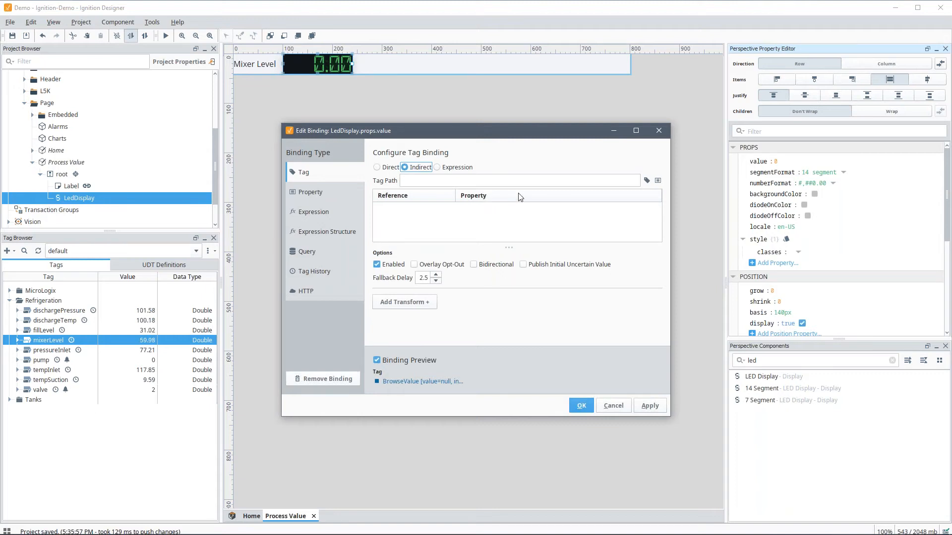
{"action": "left_click", "coordinate": [647, 180]}
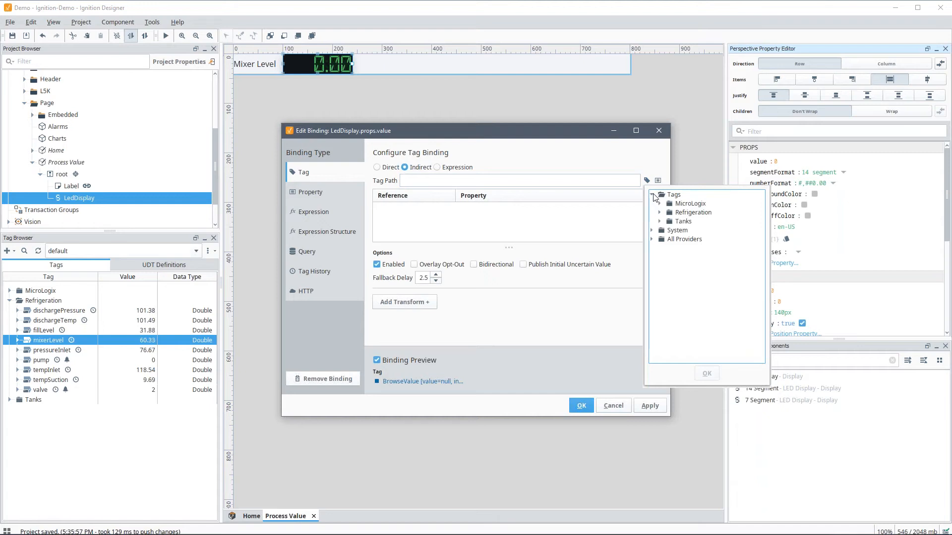
{"action": "left_click", "coordinate": [658, 180]}
{"action": "left_click", "coordinate": [671, 250]}
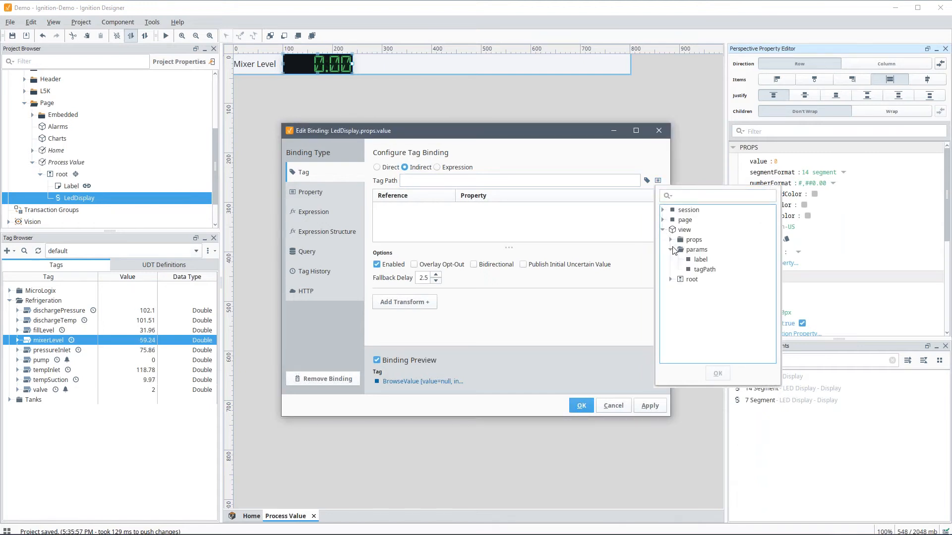
{"action": "left_click", "coordinate": [702, 271]}
{"action": "left_click", "coordinate": [717, 374]}
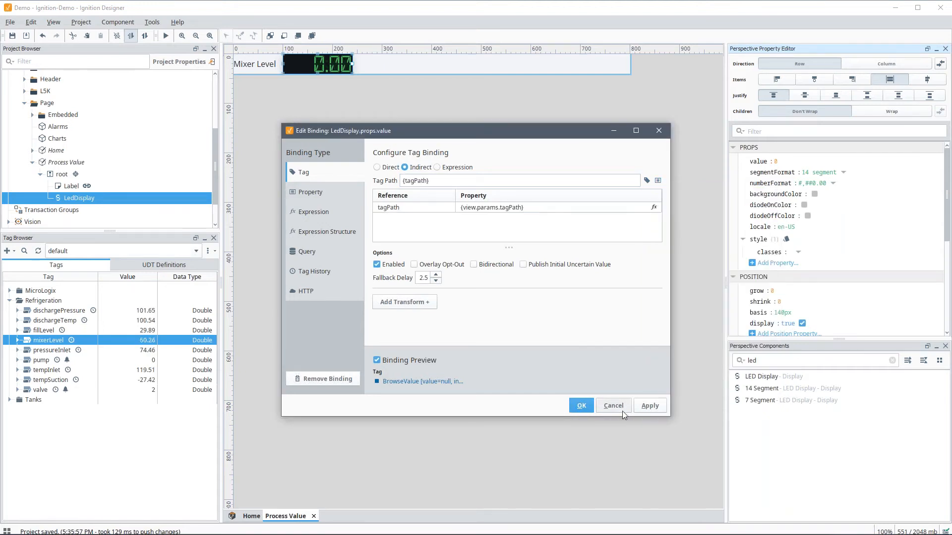
{"action": "left_click", "coordinate": [580, 405]}
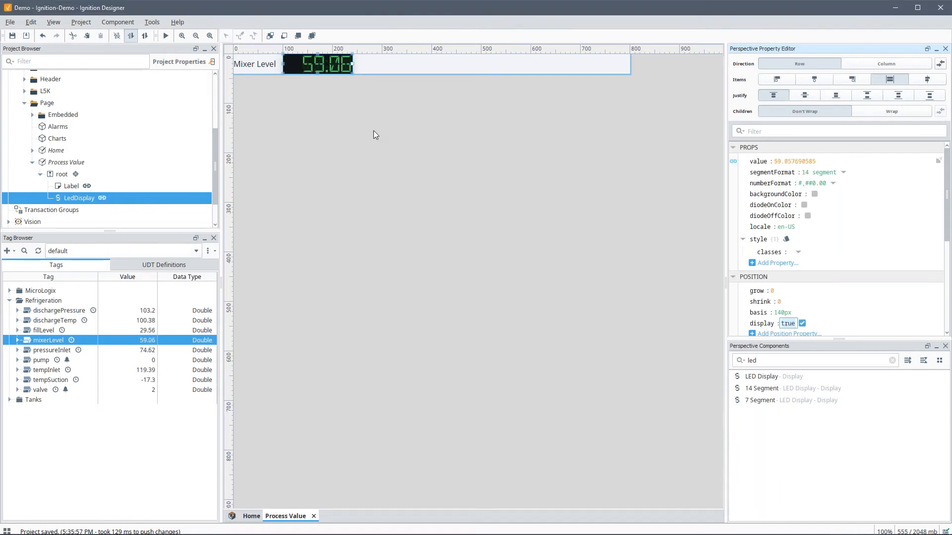
{"action": "left_click", "coordinate": [779, 359]}
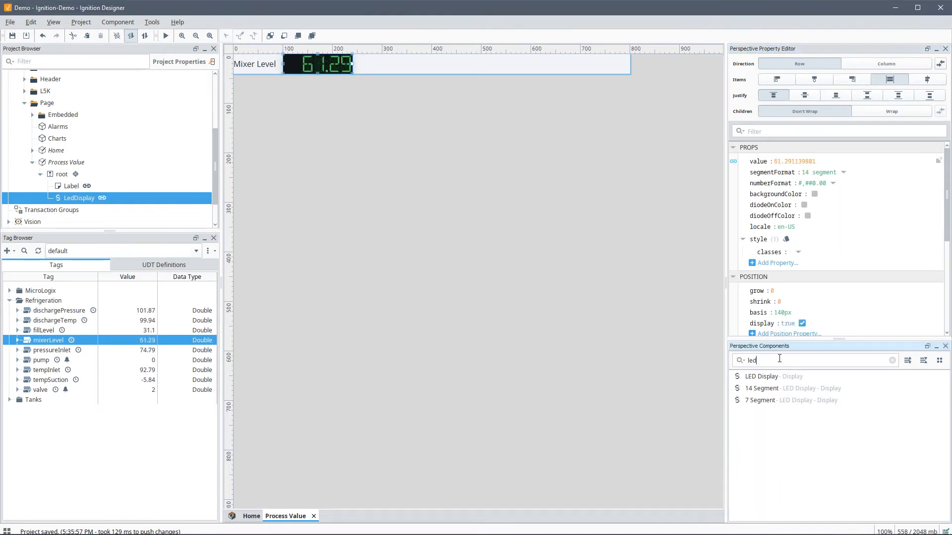
{"action": "type", "text": "spark"}
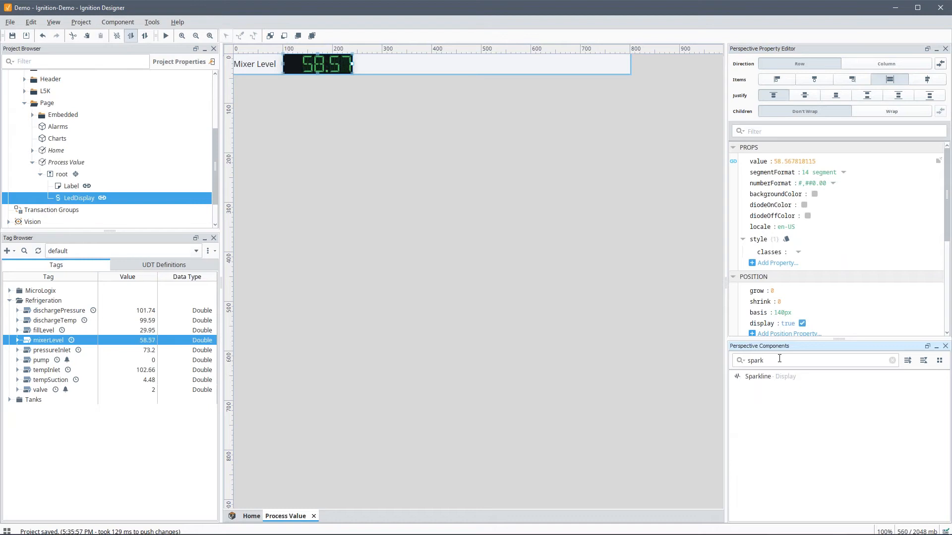
Step: Place a Sparkline beside the LED Display with grow set to 1
{"action": "left_click_drag", "start_coordinate": [774, 376], "coordinate": [417, 64]}
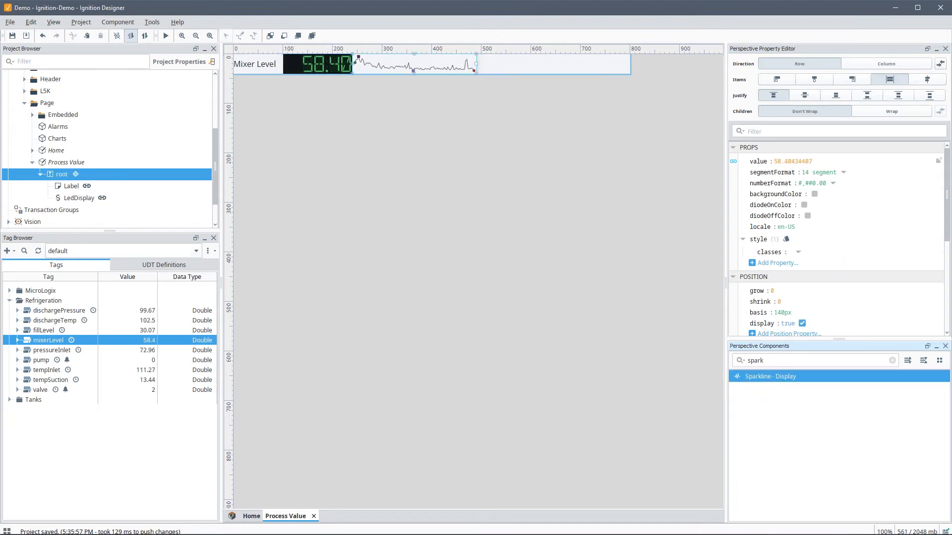
{"action": "scroll", "coordinate": [783, 285], "scroll_direction": "down", "scroll_amount": 4}
{"action": "left_click", "coordinate": [773, 281]}
{"action": "type", "text": "1"}
{"action": "key", "text": "Tab"}
{"action": "scroll", "coordinate": [773, 302], "scroll_direction": "down", "scroll_amount": 2}
Step: Add a custom array 'tags' whose element 0 is an object with member 'path'
{"action": "left_click", "coordinate": [776, 285]}
{"action": "left_click", "coordinate": [789, 322]}
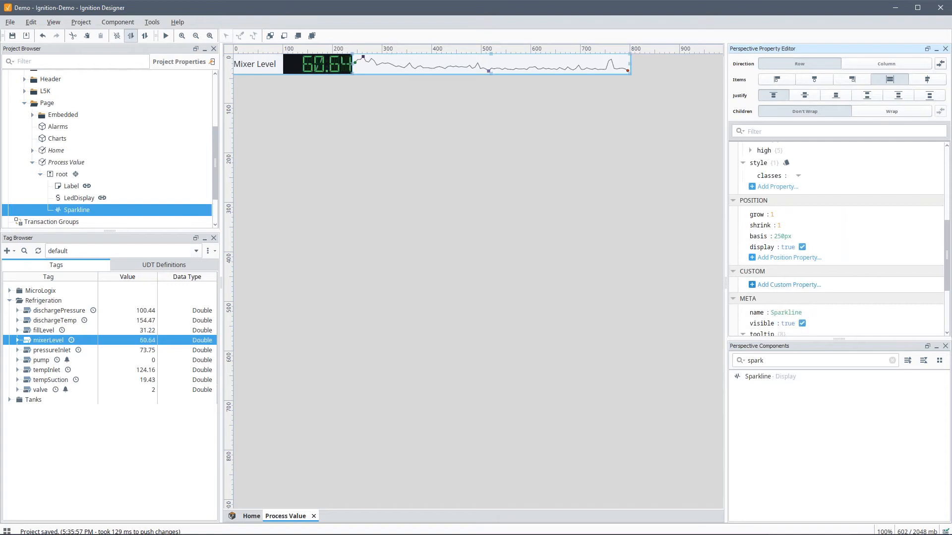
{"action": "type", "text": "tags"}
{"action": "left_click", "coordinate": [782, 296]}
{"action": "left_click", "coordinate": [793, 304]}
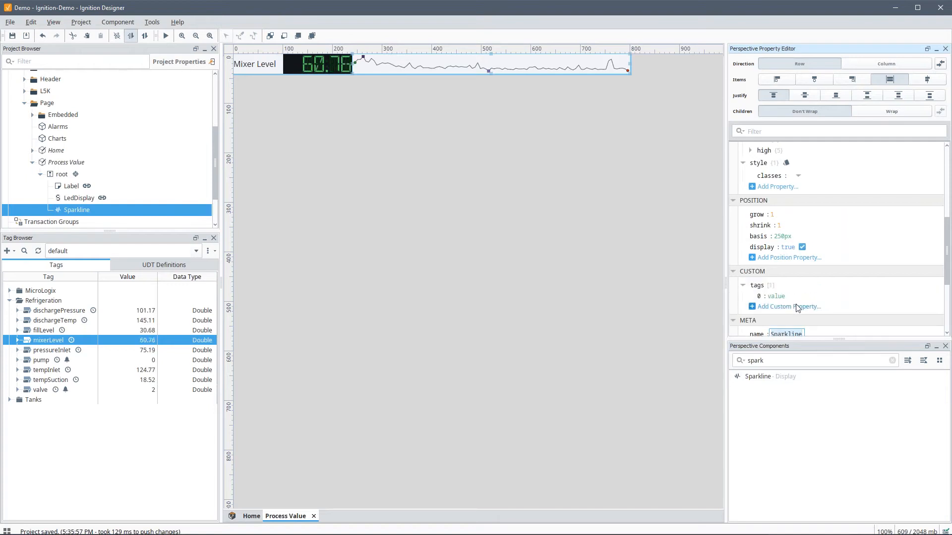
{"action": "right_click", "coordinate": [757, 296]}
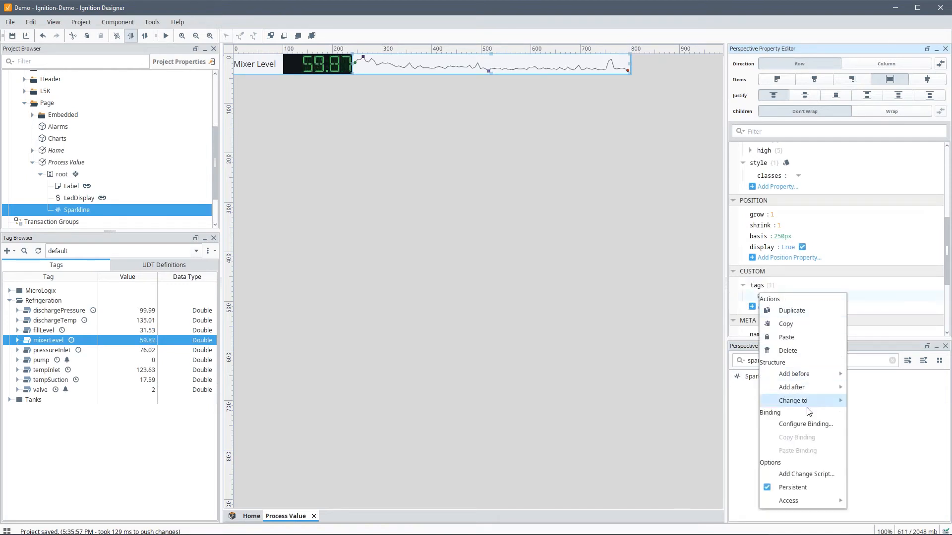
{"action": "left_click", "coordinate": [753, 302]}
{"action": "right_click", "coordinate": [762, 298]}
{"action": "mouse_move", "coordinate": [813, 405]}
{"action": "left_click", "coordinate": [876, 418]}
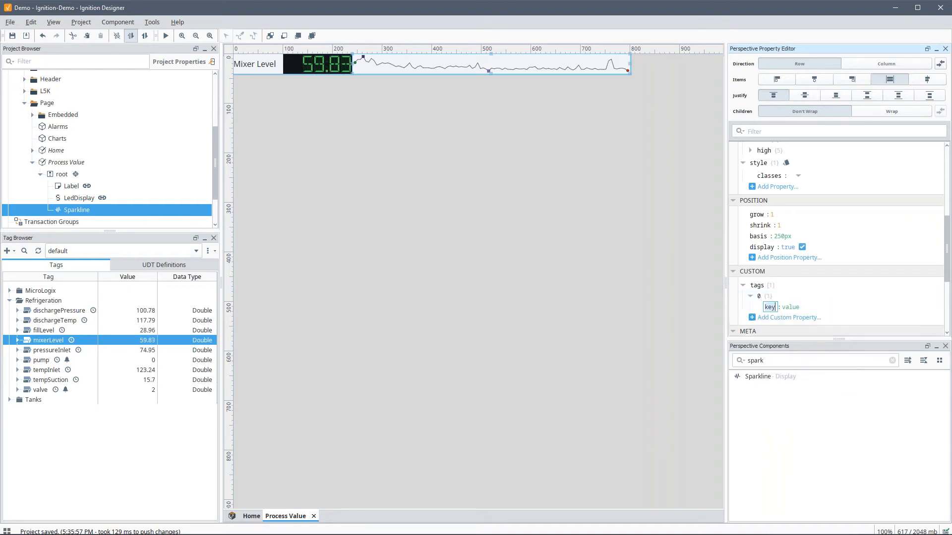
{"action": "type", "text": "path"}
{"action": "key", "text": "Return"}
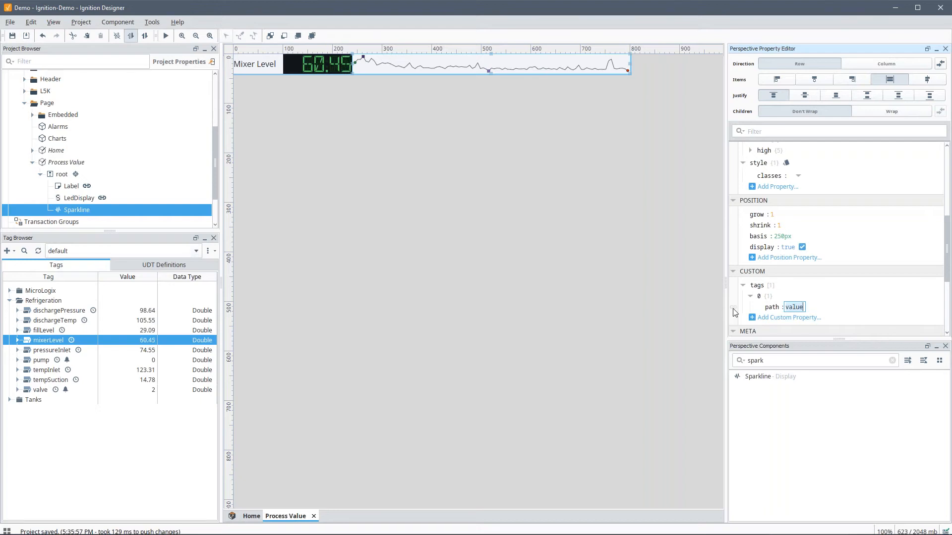
Step: Bind the path member to view.params.tagPath and begin a Tag History binding on points
{"action": "left_click", "coordinate": [733, 307]}
{"action": "left_click", "coordinate": [311, 192]}
{"action": "left_click", "coordinate": [658, 169]}
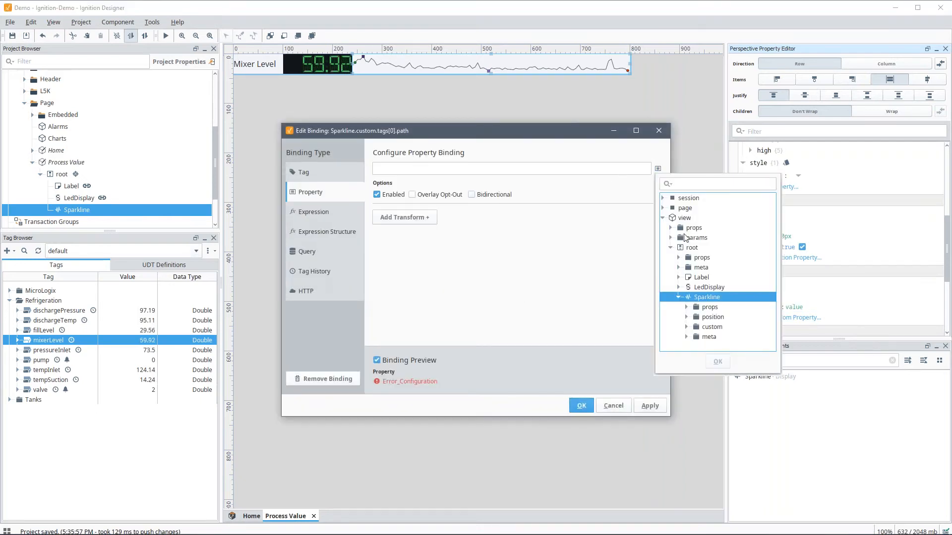
{"action": "left_click", "coordinate": [671, 238]}
{"action": "left_click", "coordinate": [703, 257]}
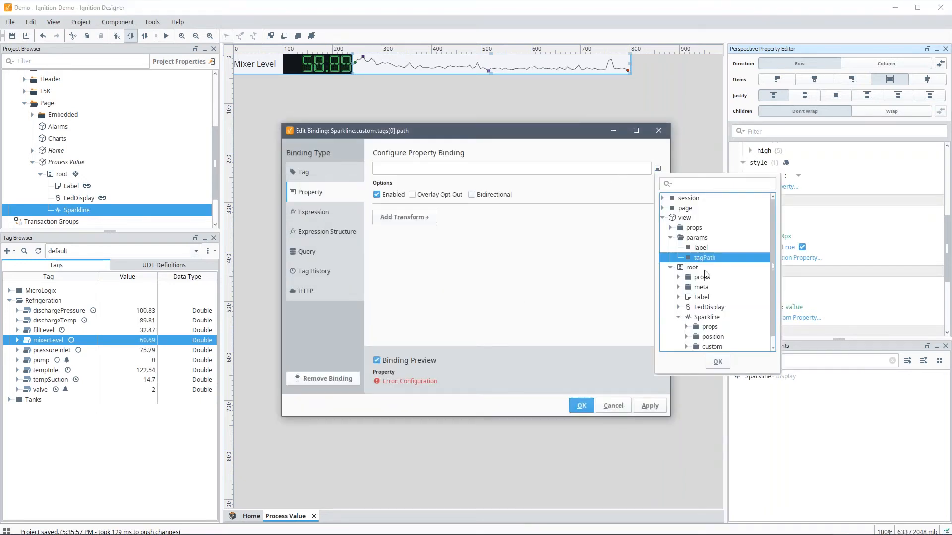
{"action": "left_click", "coordinate": [717, 361]}
{"action": "left_click", "coordinate": [581, 406]}
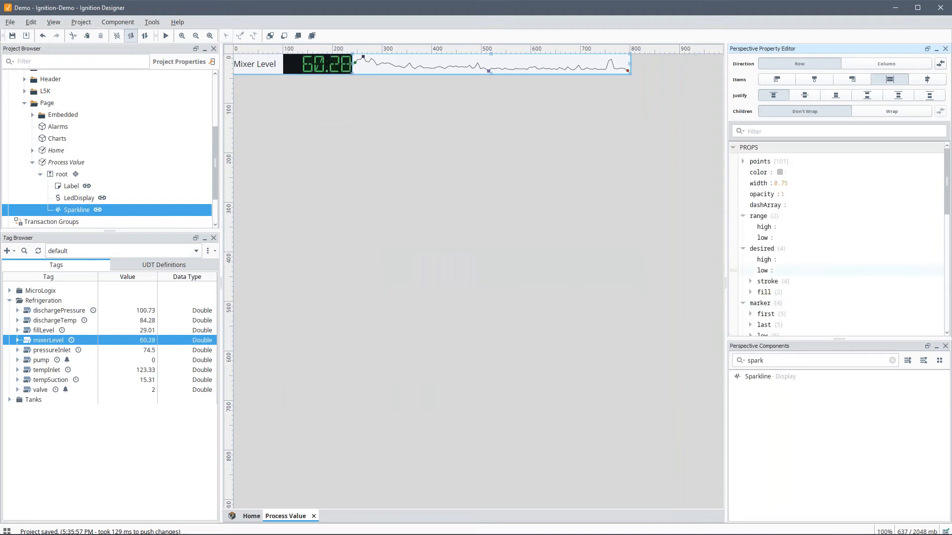
{"action": "left_click", "coordinate": [733, 161]}
{"action": "left_click", "coordinate": [334, 271]}
Step: Set the tag history range to the most recent 10 minutes, polling every 60 seconds
{"action": "left_click", "coordinate": [501, 231]}
{"action": "type", "text": "0"}
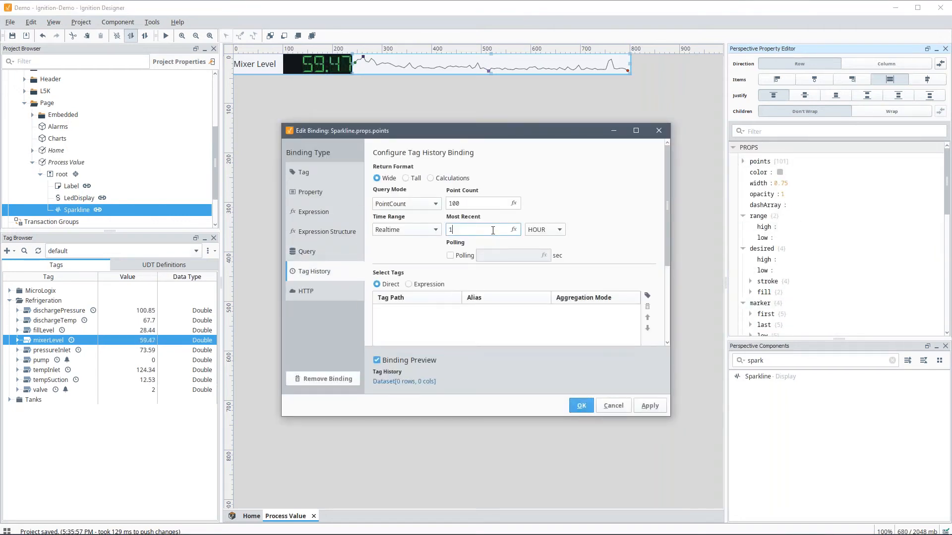
{"action": "left_click", "coordinate": [547, 232]}
{"action": "left_click", "coordinate": [546, 265]}
{"action": "left_click", "coordinate": [449, 255]}
{"action": "left_click", "coordinate": [507, 256]}
{"action": "type", "text": "60"}
{"action": "key", "text": "Tab"}
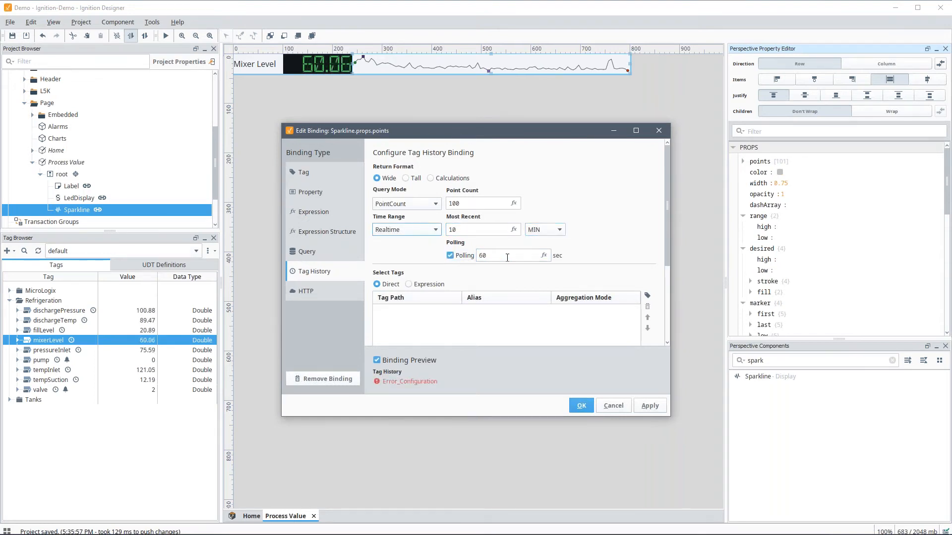
Step: Select tags by the expression {this.custom.tags} and apply the binding
{"action": "left_click", "coordinate": [429, 285]}
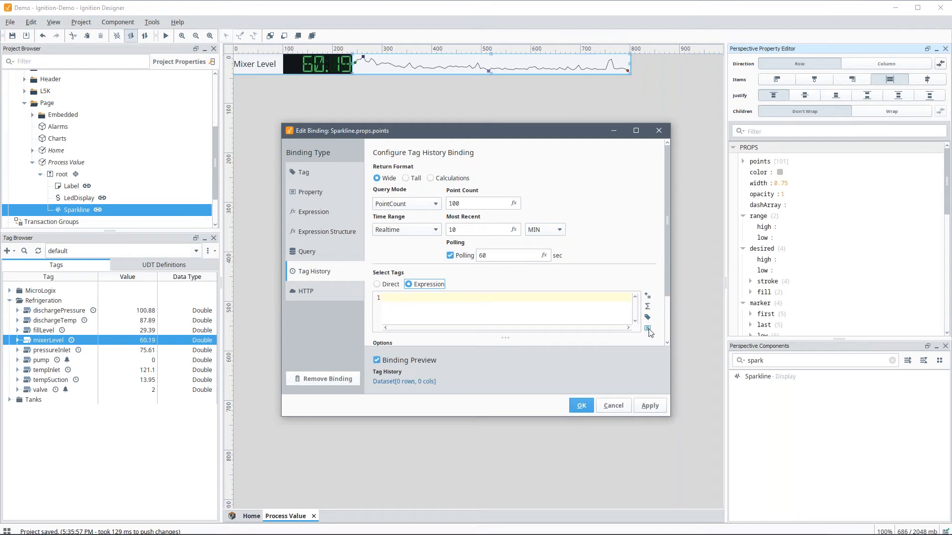
{"action": "left_click", "coordinate": [647, 329]}
{"action": "left_click", "coordinate": [676, 274]}
{"action": "left_click", "coordinate": [701, 285]}
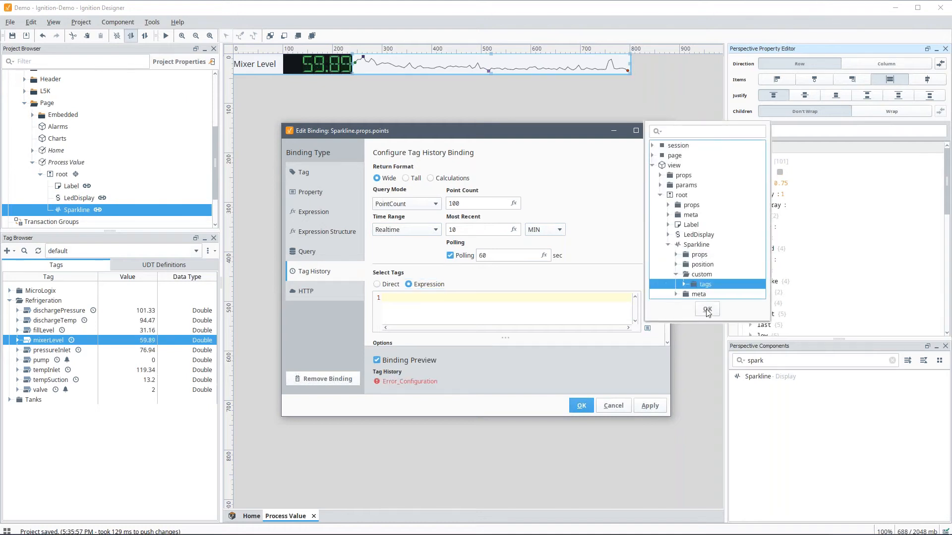
{"action": "left_click", "coordinate": [708, 309]}
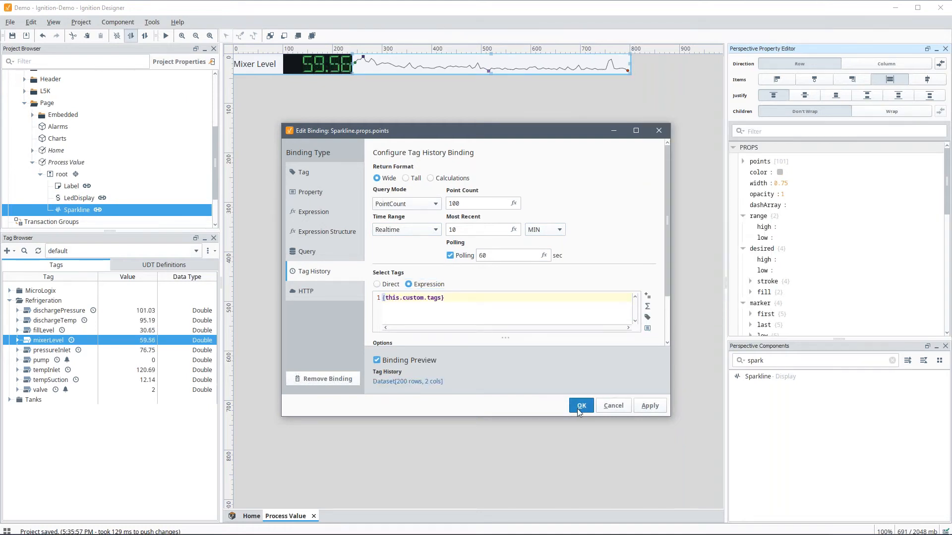
{"action": "left_click", "coordinate": [577, 407]}
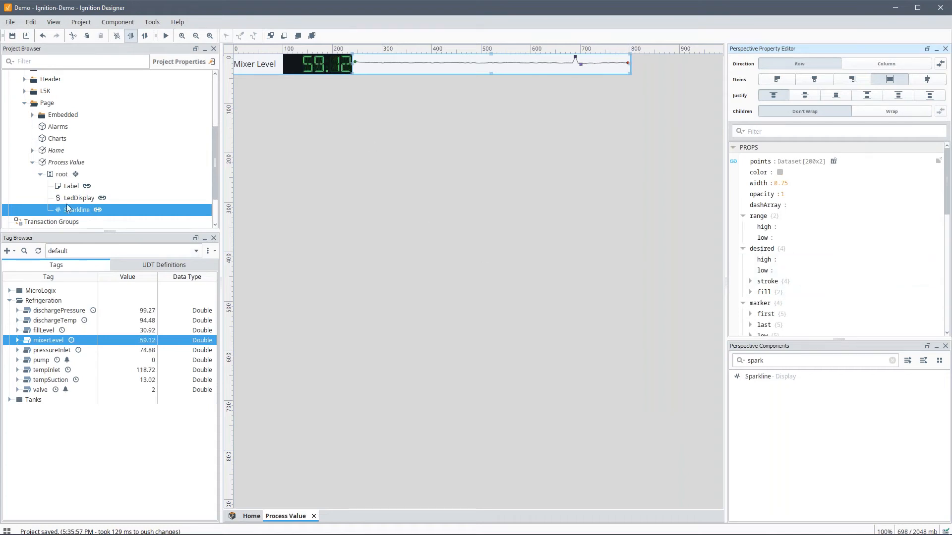
{"action": "left_click", "coordinate": [67, 164]}
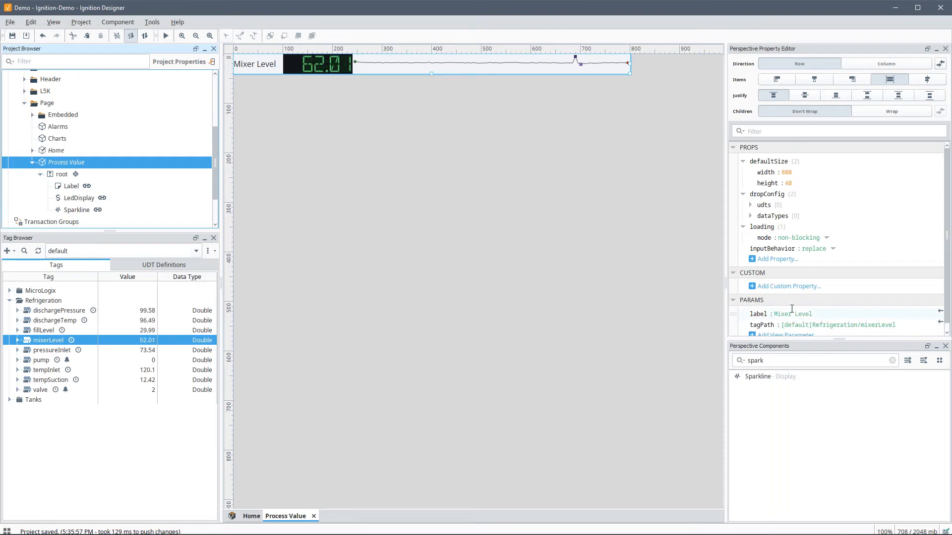
Step: Add a Flex Repeater to the Home view's breakpoint container
{"action": "left_click", "coordinate": [313, 517]}
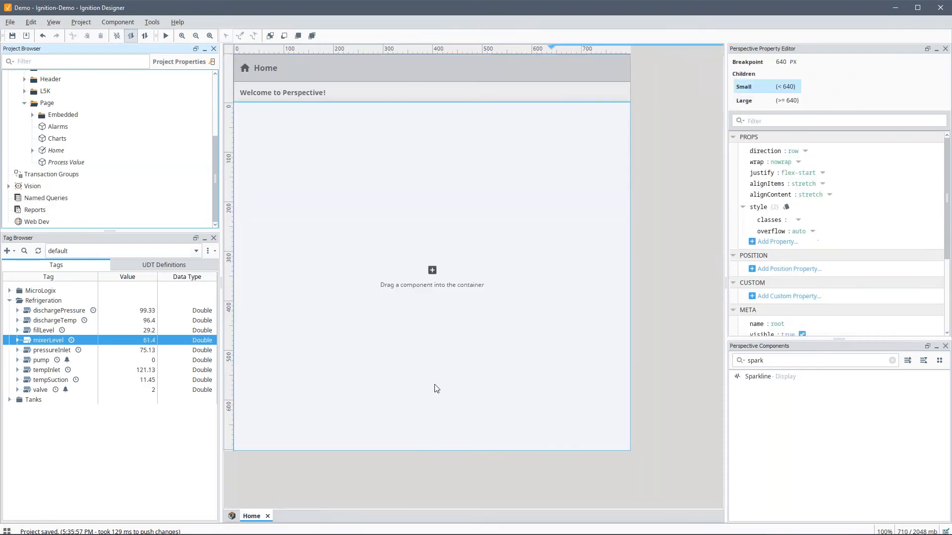
{"action": "left_click", "coordinate": [393, 221]}
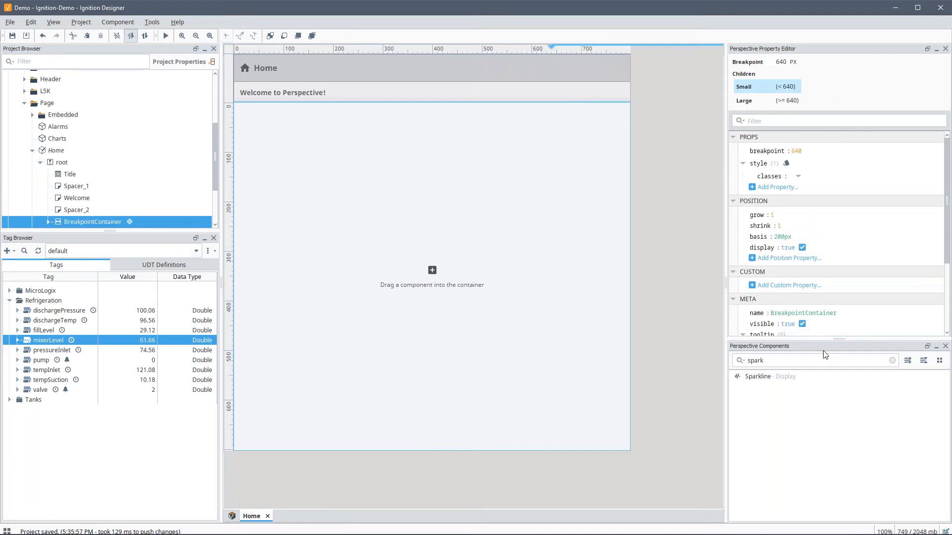
{"action": "double_click", "coordinate": [808, 361]}
{"action": "type", "text": "x"}
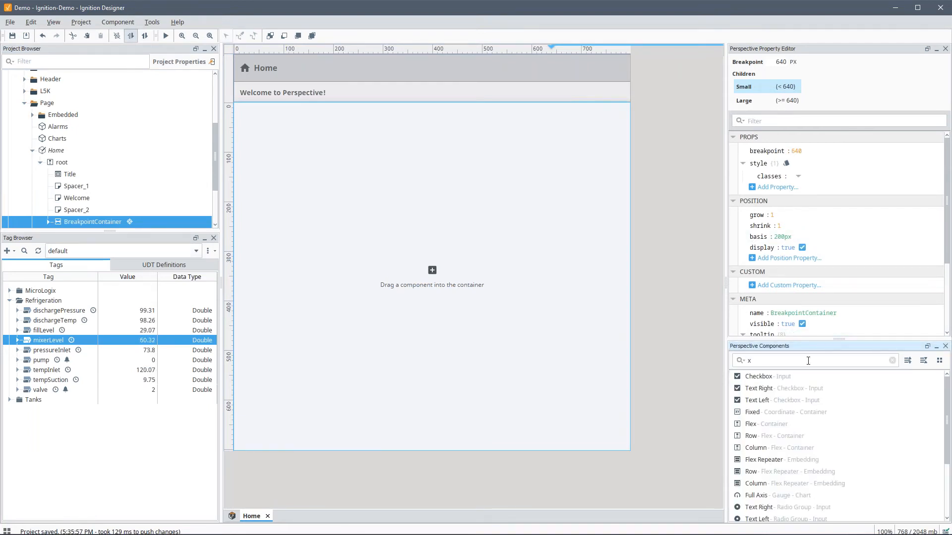
{"action": "type", "text": "flex"}
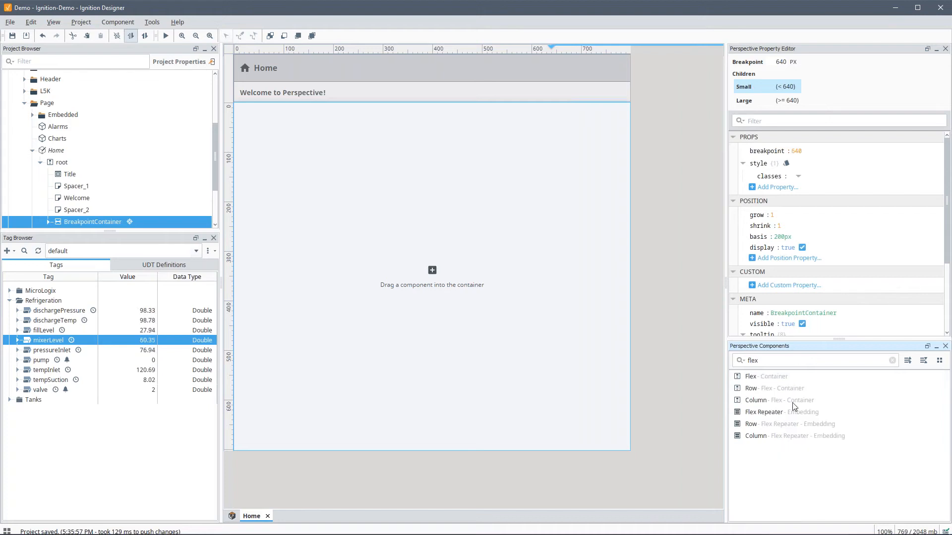
{"action": "left_click_drag", "start_coordinate": [776, 416], "coordinate": [380, 246]}
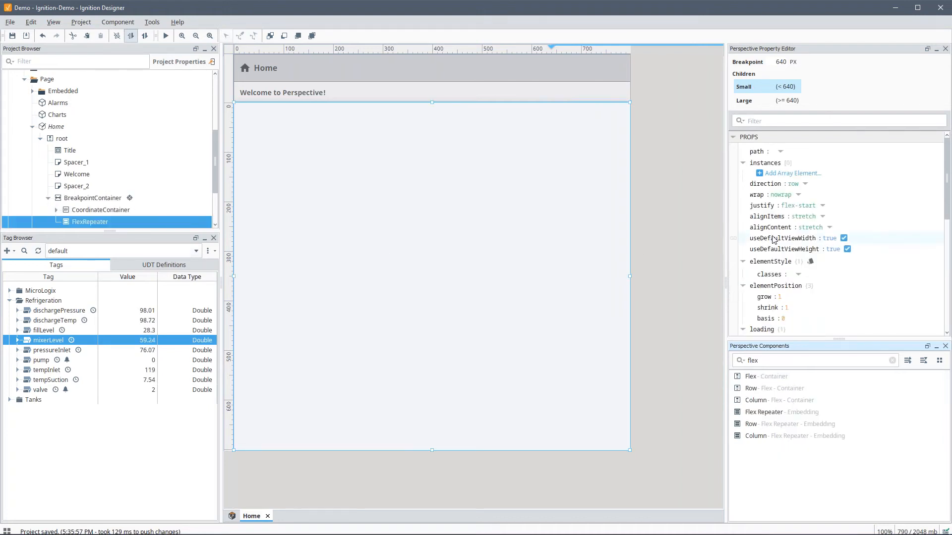
Step: Point the repeater at Page/Process Value and add one instance without instanceStyle
{"action": "left_click", "coordinate": [780, 151]}
{"action": "left_click", "coordinate": [783, 222]}
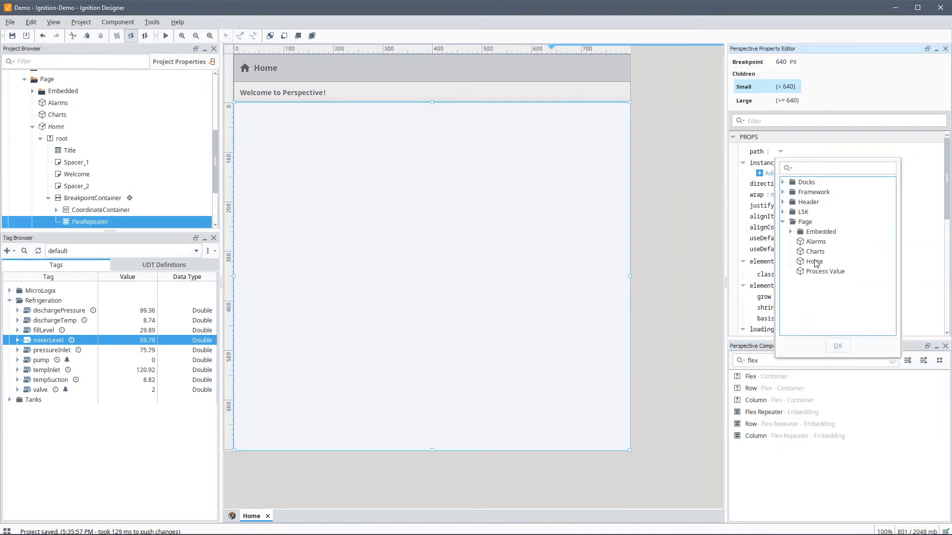
{"action": "left_click", "coordinate": [823, 271]}
{"action": "left_click", "coordinate": [837, 345]}
{"action": "left_click", "coordinate": [781, 173]}
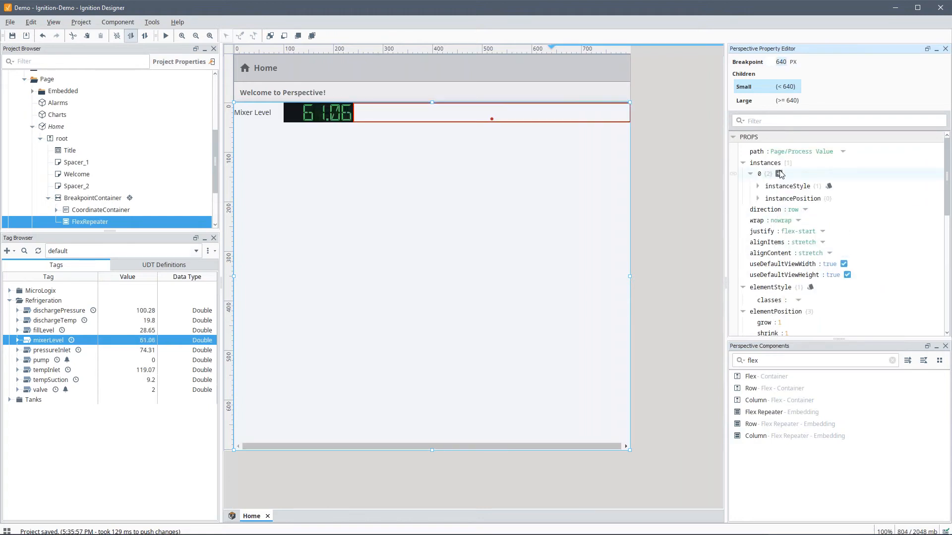
{"action": "right_click", "coordinate": [783, 187]}
{"action": "left_click", "coordinate": [818, 245]}
Step: Replace instance 0's instancePosition with label and tagPath parameters, then duplicate it into four instances
{"action": "right_click", "coordinate": [774, 187]}
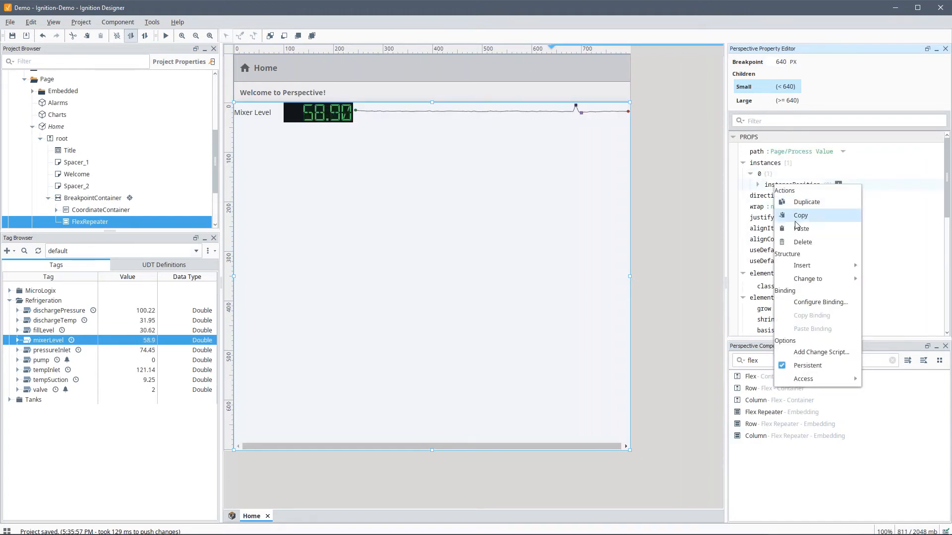
{"action": "left_click", "coordinate": [808, 242]}
{"action": "left_click", "coordinate": [792, 184]}
{"action": "mouse_move", "coordinate": [825, 194]}
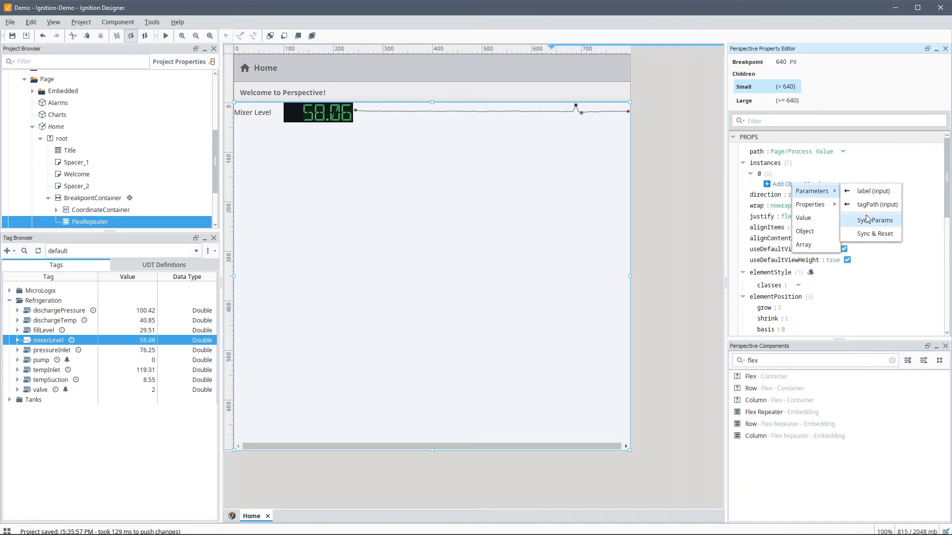
{"action": "left_click", "coordinate": [868, 219]}
{"action": "right_click", "coordinate": [762, 177]}
{"action": "left_click", "coordinate": [794, 191]}
{"action": "right_click", "coordinate": [760, 207]}
{"action": "left_click", "coordinate": [780, 222]}
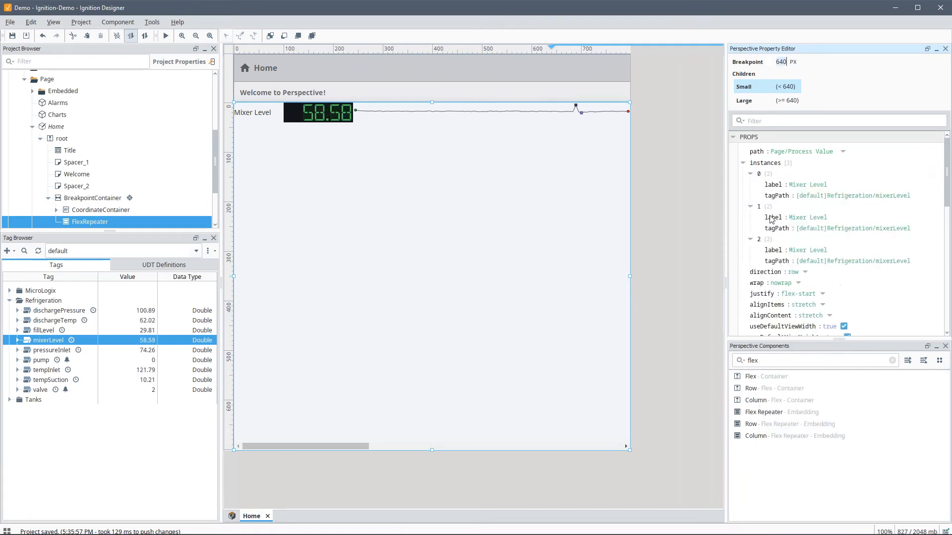
{"action": "right_click", "coordinate": [762, 241]}
{"action": "left_click", "coordinate": [783, 257]}
Step: Set instance 1 to the Fill Level label with the fillLevel tag path
{"action": "left_click", "coordinate": [803, 219]}
{"action": "double_click", "coordinate": [803, 218]}
{"action": "type", "text": "Fill"}
{"action": "key", "text": "Tab"}
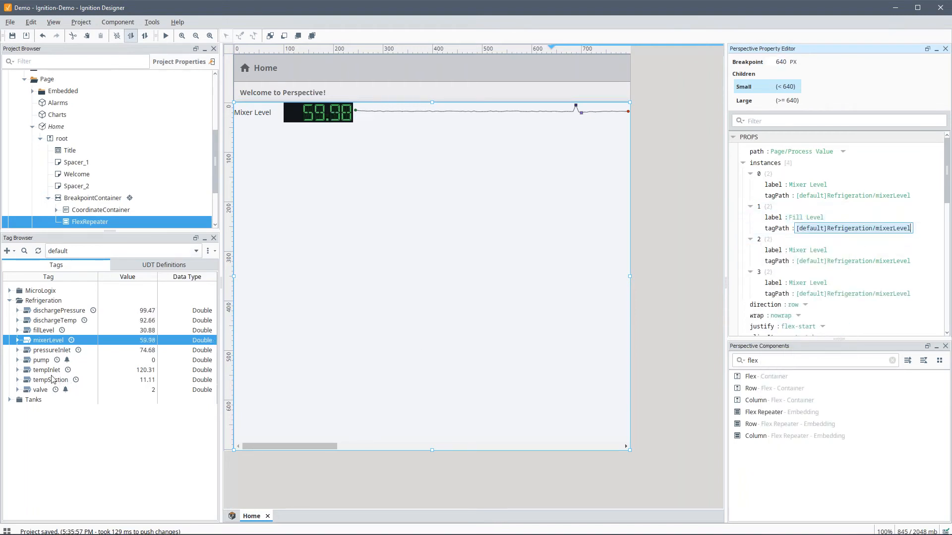
{"action": "right_click", "coordinate": [45, 331]}
{"action": "left_click", "coordinate": [111, 425]}
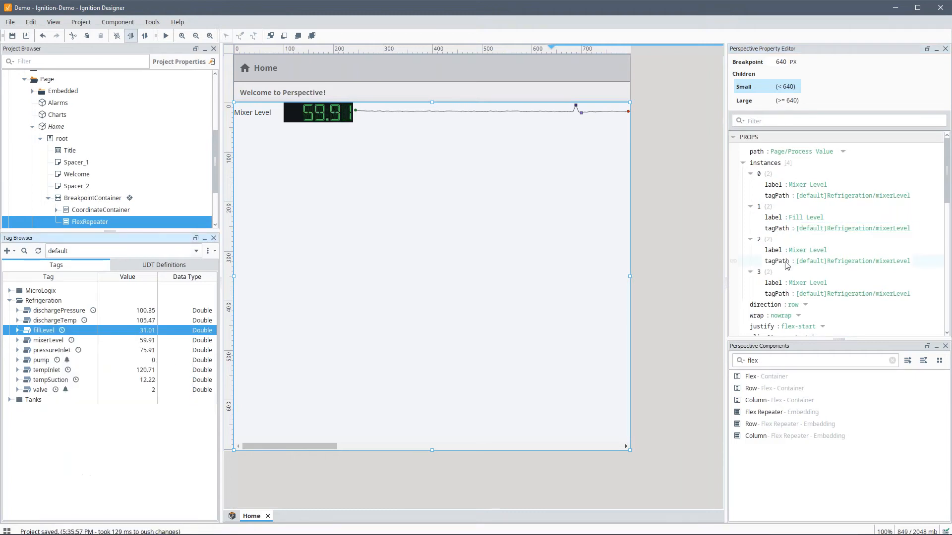
{"action": "double_click", "coordinate": [837, 229]}
{"action": "key", "text": "ctrl+v"}
{"action": "key", "text": "Tab"}
Step: Set instance 2 to the Discharge Temperature label with the dischargeTemp tag path
{"action": "type", "text": "Discharge Press"}
{"action": "key", "text": "BackSpace"}
{"action": "key", "text": "BackSpace"}
{"action": "key", "text": "BackSpace"}
{"action": "key", "text": "BackSpace"}
{"action": "key", "text": "BackSpace"}
{"action": "type", "text": "TEmp"}
{"action": "type", "text": "mperature"}
{"action": "key", "text": "Tab"}
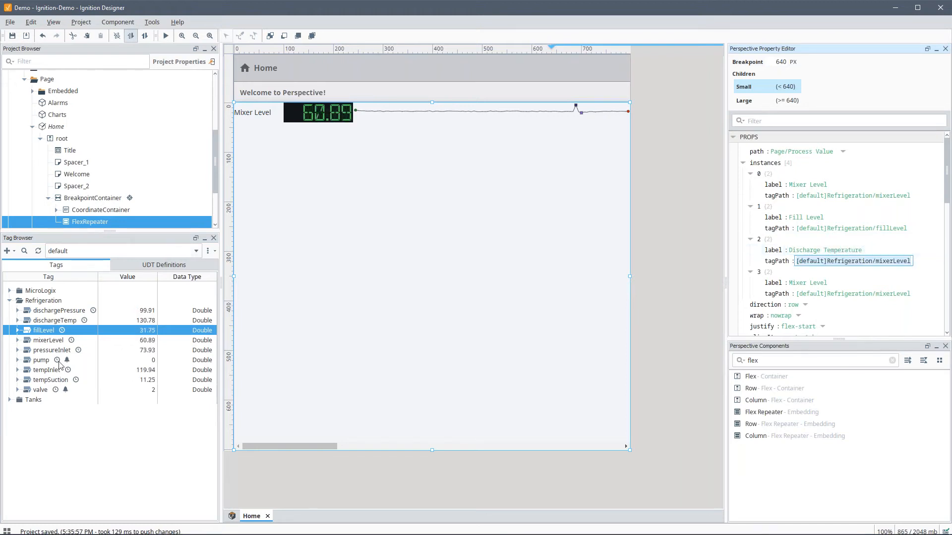
{"action": "left_click", "coordinate": [53, 320]}
{"action": "right_click", "coordinate": [131, 322]}
{"action": "left_click", "coordinate": [159, 410]}
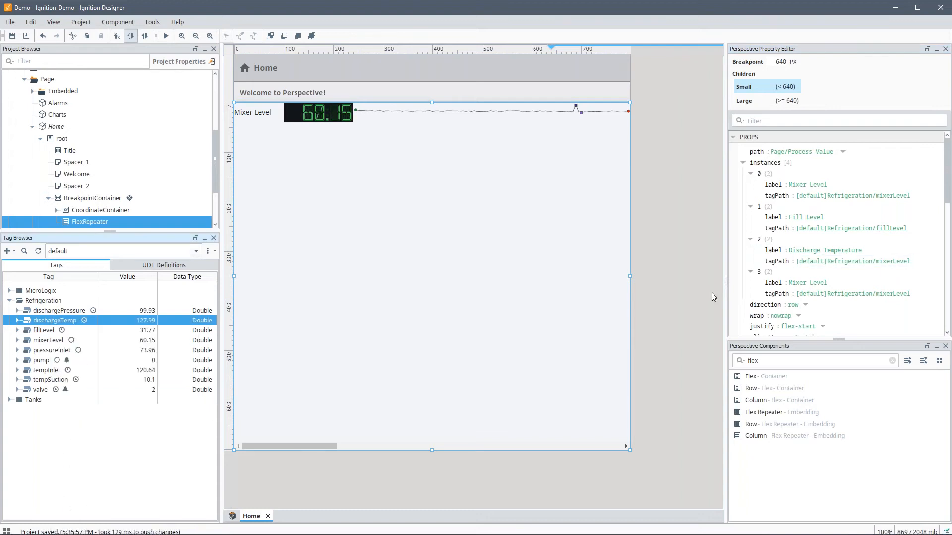
{"action": "left_click", "coordinate": [831, 261]}
{"action": "key", "text": "ctrl+v"}
{"action": "key", "text": "Tab"}
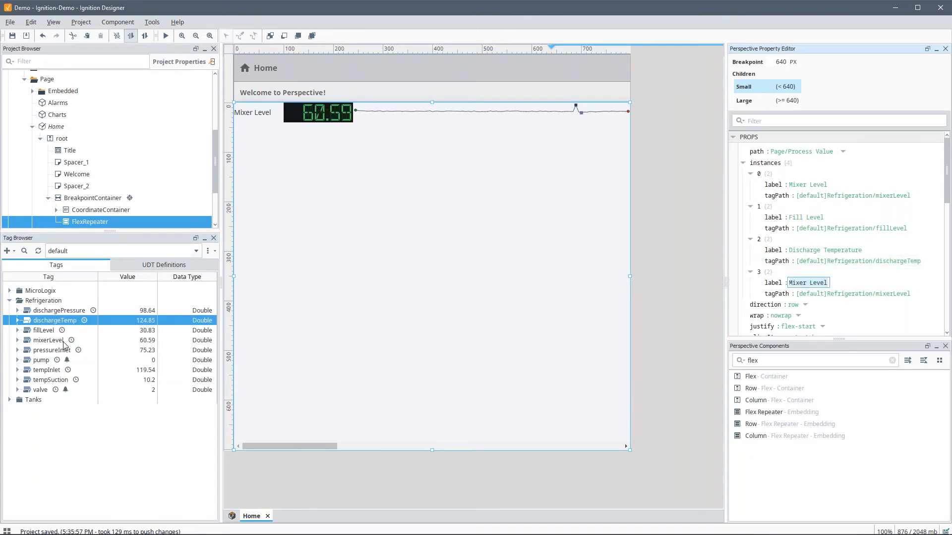
Step: Set instance 3 to the Inlet Temperature label with the tempInlet tag path
{"action": "right_click", "coordinate": [55, 371]}
{"action": "left_click", "coordinate": [107, 424]}
{"action": "left_click", "coordinate": [823, 294]}
{"action": "key", "text": "ctrl+v"}
{"action": "left_click", "coordinate": [831, 251]}
{"action": "key", "text": "ctrl+c"}
{"action": "left_click", "coordinate": [817, 283]}
{"action": "key", "text": "ctrl+v"}
{"action": "double_click", "coordinate": [803, 284]}
{"action": "type", "text": "Inlet"}
{"action": "key", "text": "Tab"}
Step: Duplicate instance 3 as instance 4, labelled Suction Temperature with the tempSuction tag path
{"action": "right_click", "coordinate": [767, 273]}
{"action": "left_click", "coordinate": [788, 284]}
{"action": "scroll", "coordinate": [792, 297], "scroll_direction": "down", "scroll_amount": 1}
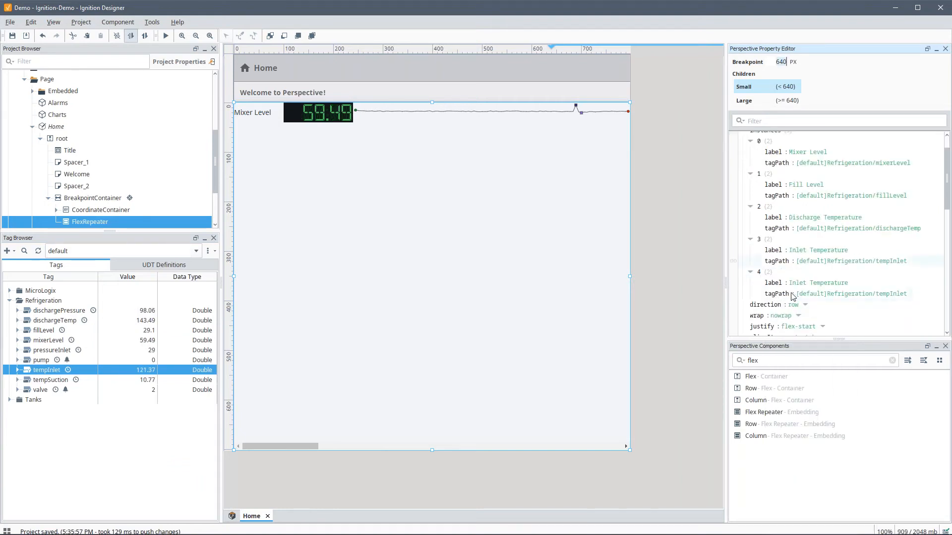
{"action": "double_click", "coordinate": [807, 284]}
{"action": "type", "text": "Suctio"}
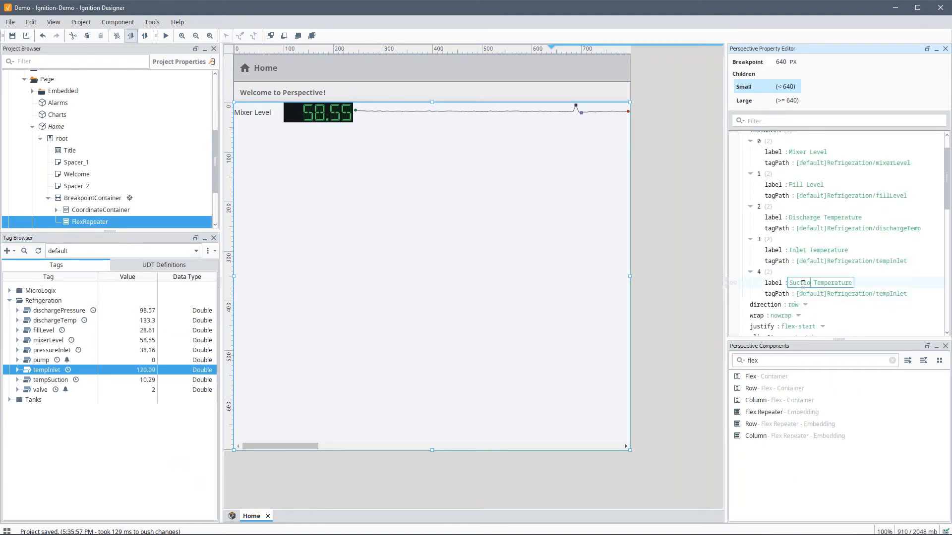
{"action": "type", "text": "n"}
{"action": "key", "text": "Return"}
{"action": "right_click", "coordinate": [53, 380]}
{"action": "left_click", "coordinate": [86, 423]}
{"action": "double_click", "coordinate": [843, 293]}
{"action": "key", "text": "ctrl+v"}
{"action": "key", "text": "Return"}
{"action": "scroll", "coordinate": [842, 287], "scroll_direction": "up", "scroll_amount": 1}
{"action": "left_click", "coordinate": [743, 163]}
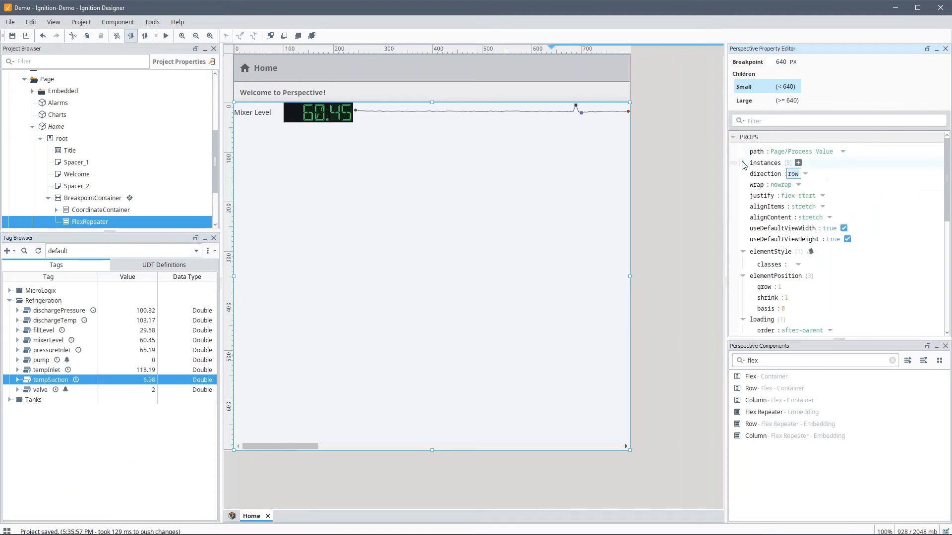
Step: Set the repeater direction to column with a 10px bottom margin per element, and save the project
{"action": "left_click", "coordinate": [804, 174]}
{"action": "left_click", "coordinate": [793, 218]}
{"action": "scroll", "coordinate": [793, 221], "scroll_direction": "down", "scroll_amount": 2}
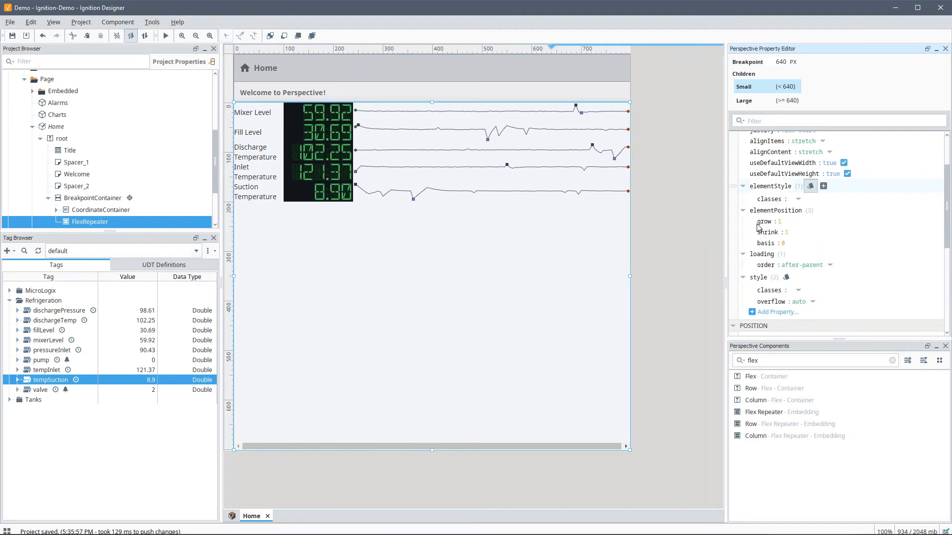
{"action": "left_click", "coordinate": [811, 186]}
{"action": "left_click", "coordinate": [610, 226]}
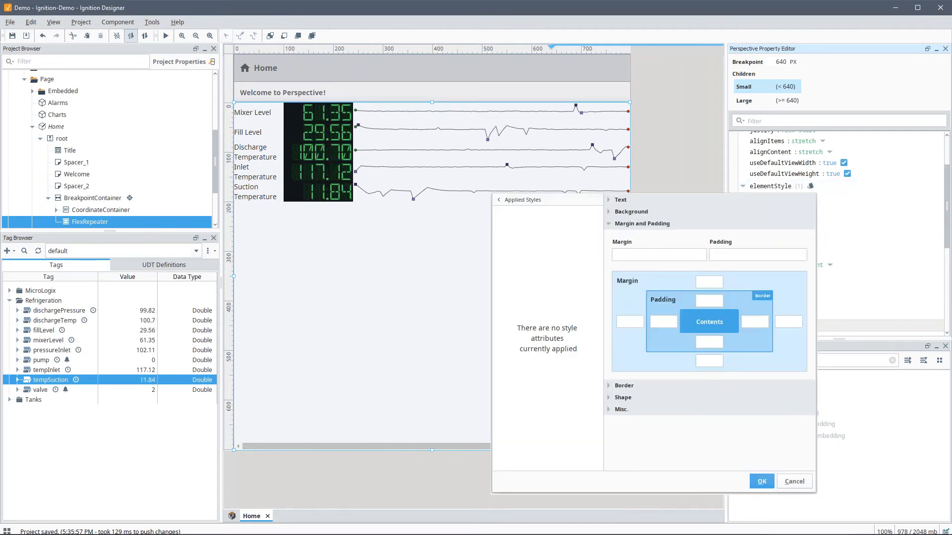
{"action": "type", "text": "10"}
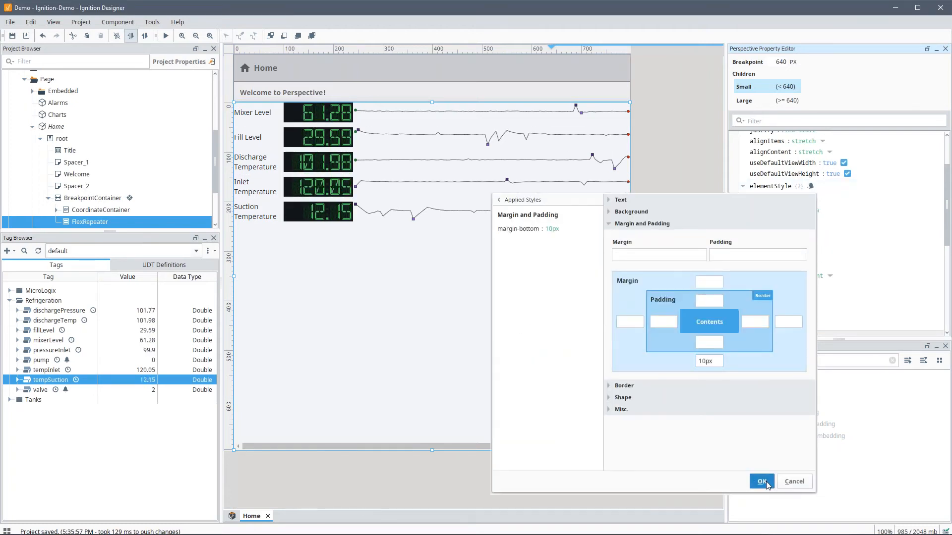
{"action": "left_click", "coordinate": [762, 481]}
{"action": "key", "text": "ctrl+s"}
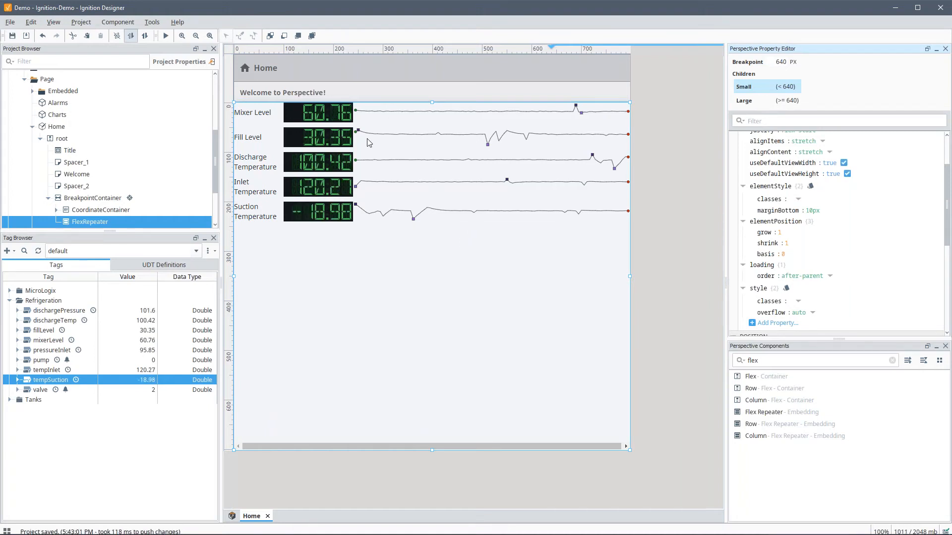
{"action": "left_click", "coordinate": [886, 8]}
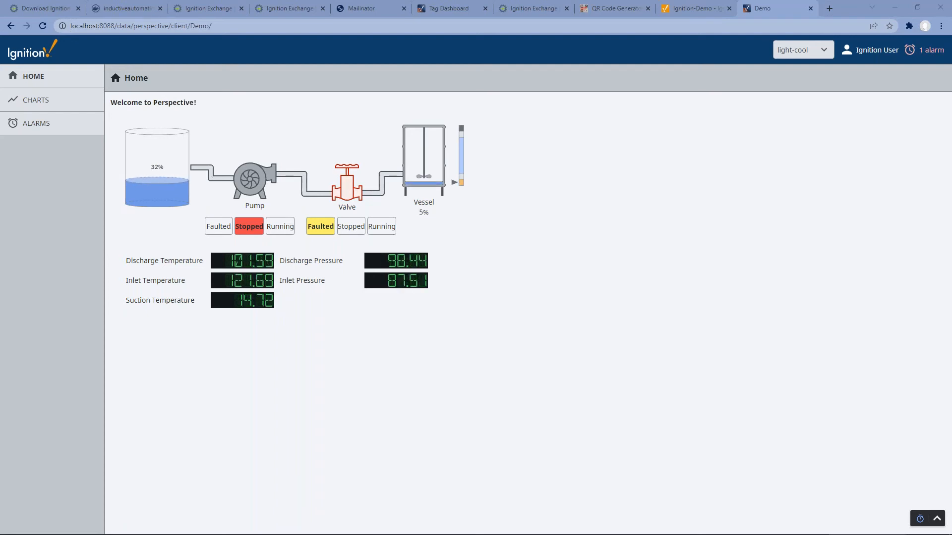
Step: Preview the Perspective Home page at iPhone 12 Pro size with Ctrl+Shift+M
{"action": "key", "text": "ctrl+shift+m"}
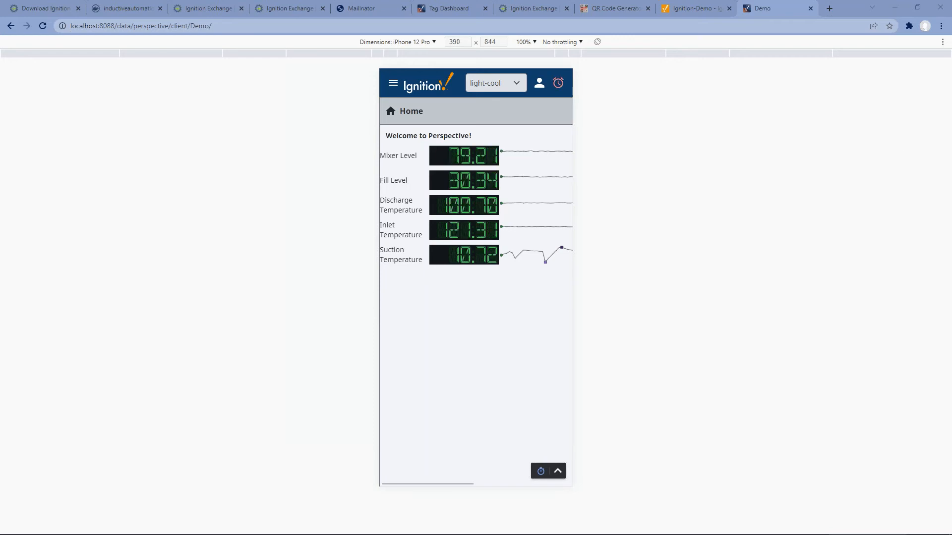
Step: On the Charts page, trend the refrigeration dischargepressure tag over the last 8 minutes
{"action": "left_click", "coordinate": [393, 83]}
{"action": "left_click", "coordinate": [410, 134]}
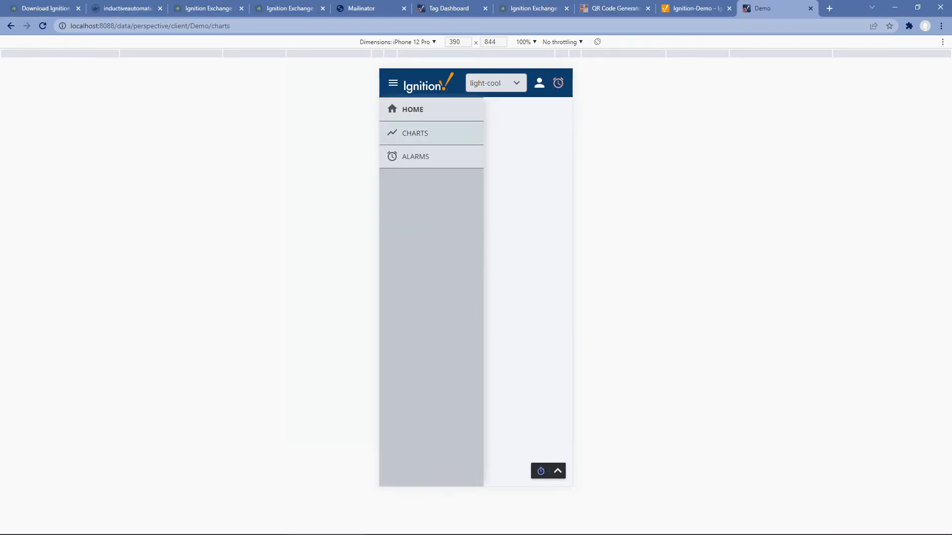
{"action": "left_click", "coordinate": [394, 139]}
{"action": "left_click", "coordinate": [391, 152]}
{"action": "left_click", "coordinate": [400, 163]}
{"action": "left_click", "coordinate": [410, 175]}
{"action": "left_click", "coordinate": [465, 187]}
{"action": "left_click", "coordinate": [456, 473]}
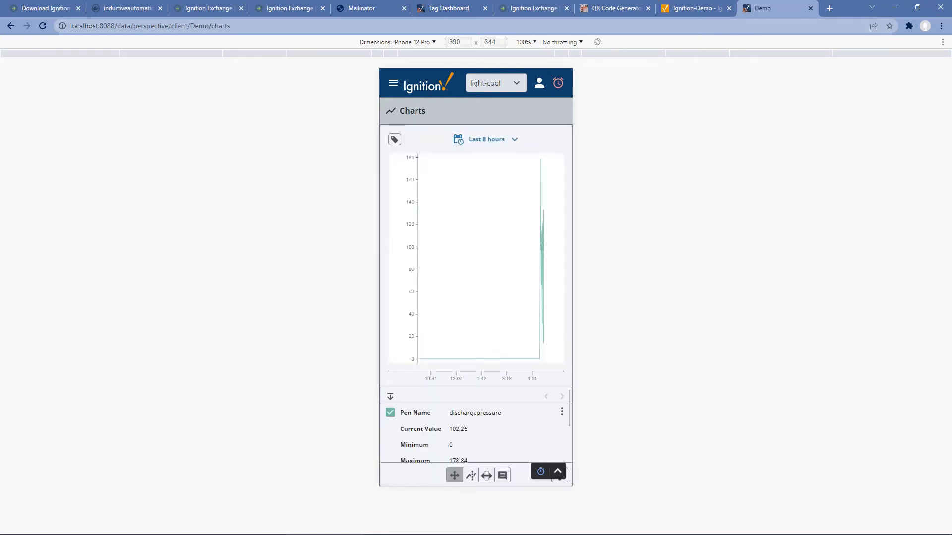
{"action": "left_click", "coordinate": [486, 139]}
{"action": "left_click", "coordinate": [516, 195]}
{"action": "left_click", "coordinate": [515, 224]}
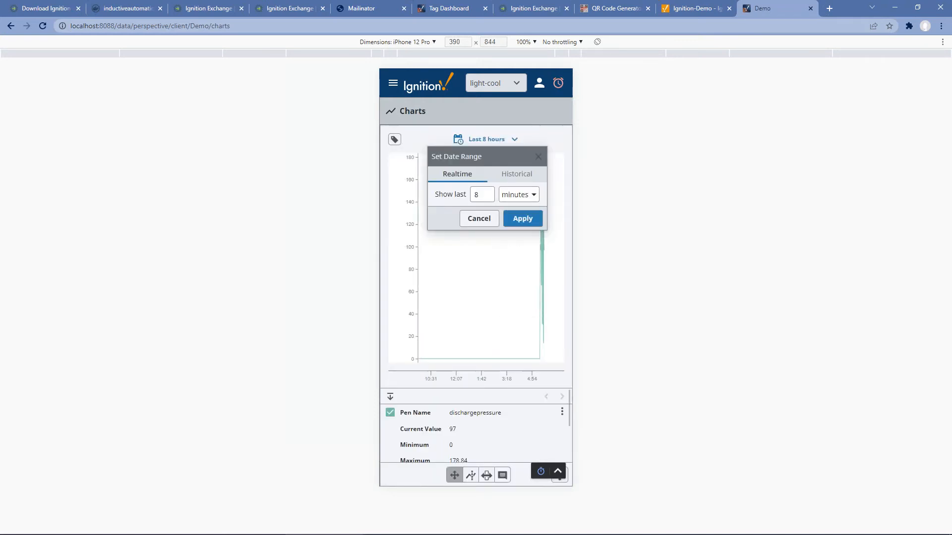
{"action": "left_click", "coordinate": [520, 216]}
Step: Check the Alarms page, return Home at full width, and go back to Designer
{"action": "left_click", "coordinate": [393, 83]}
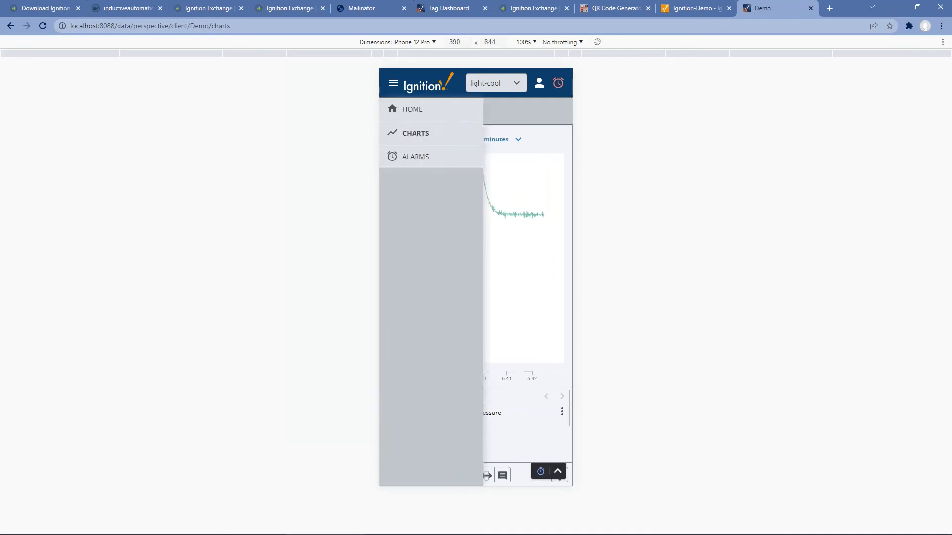
{"action": "left_click", "coordinate": [415, 156]}
{"action": "scroll", "coordinate": [473, 332], "scroll_direction": "down", "scroll_amount": 11}
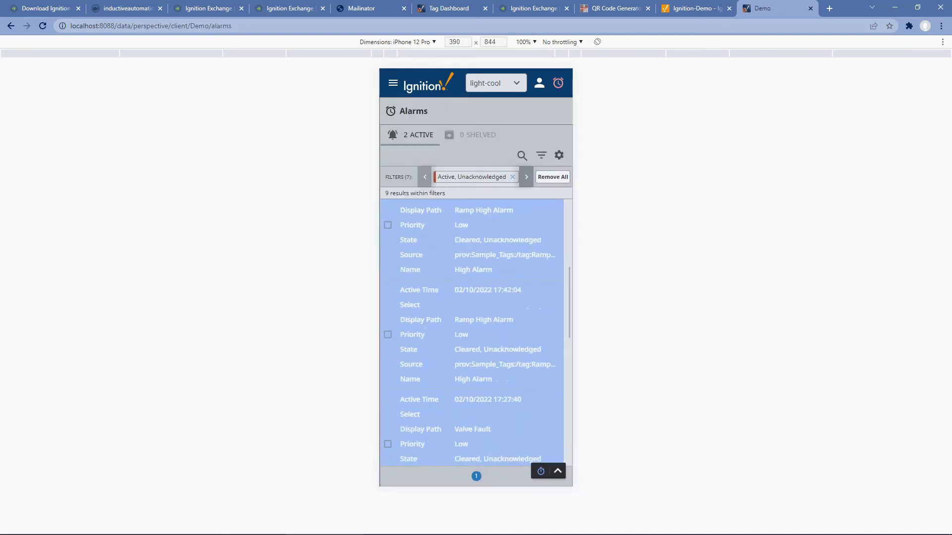
{"action": "scroll", "coordinate": [473, 332], "scroll_direction": "up", "scroll_amount": 10}
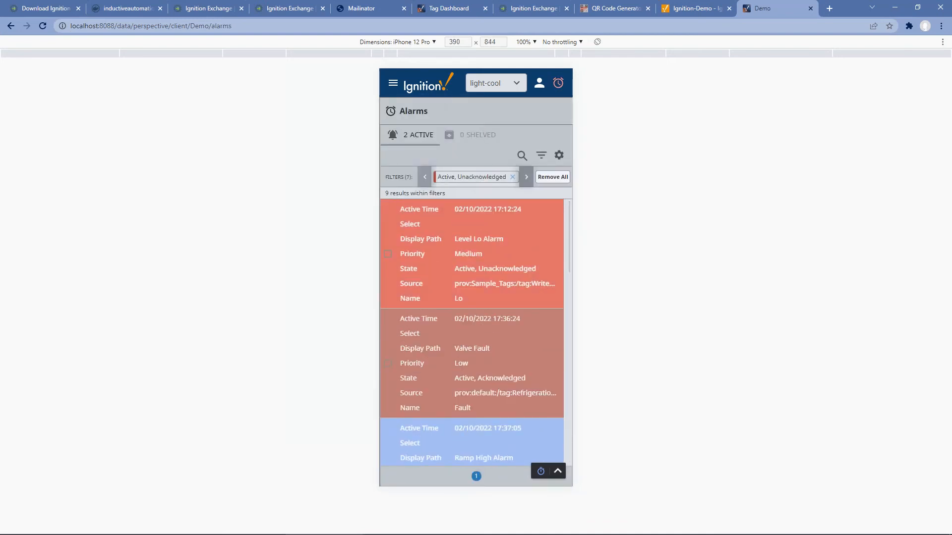
{"action": "left_click", "coordinate": [393, 83]}
{"action": "left_click", "coordinate": [409, 108]}
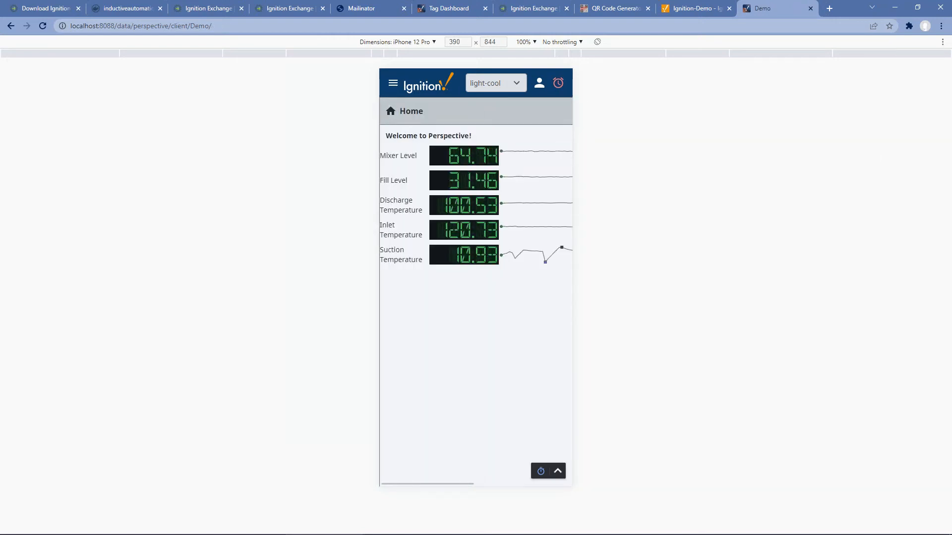
{"action": "key", "text": "ctrl+shift+m"}
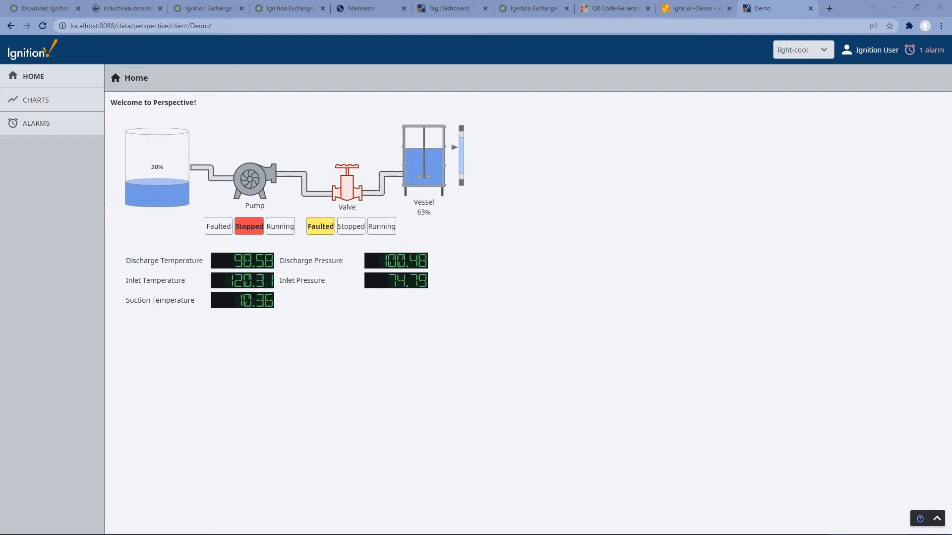
{"action": "left_click", "coordinate": [791, 534]}
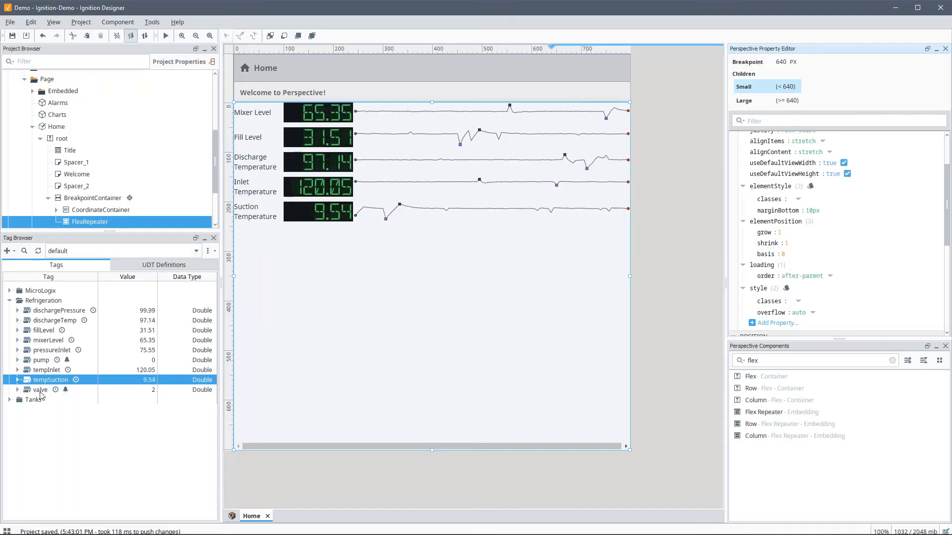
Step: Create a new view named Tank in the Page folder
{"action": "double_click", "coordinate": [20, 401]}
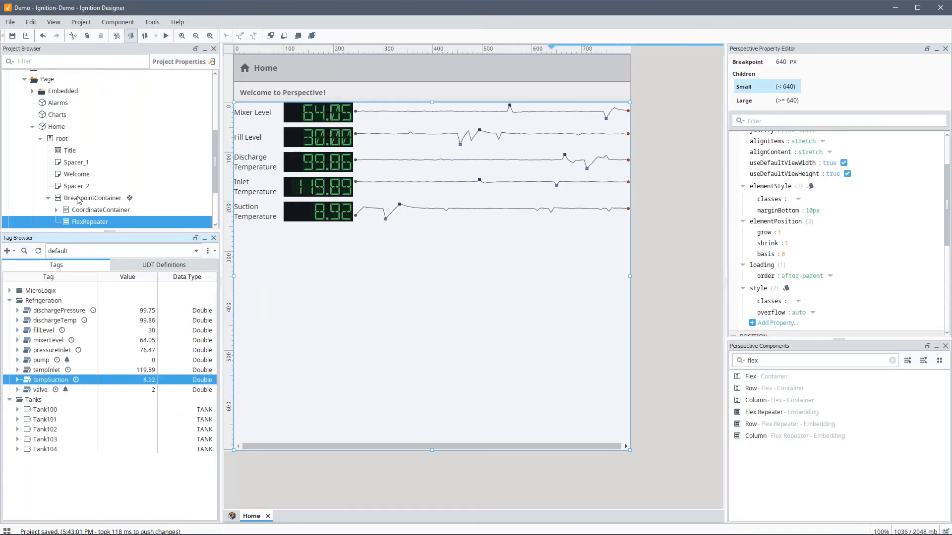
{"action": "left_click", "coordinate": [32, 127]}
{"action": "right_click", "coordinate": [48, 104]}
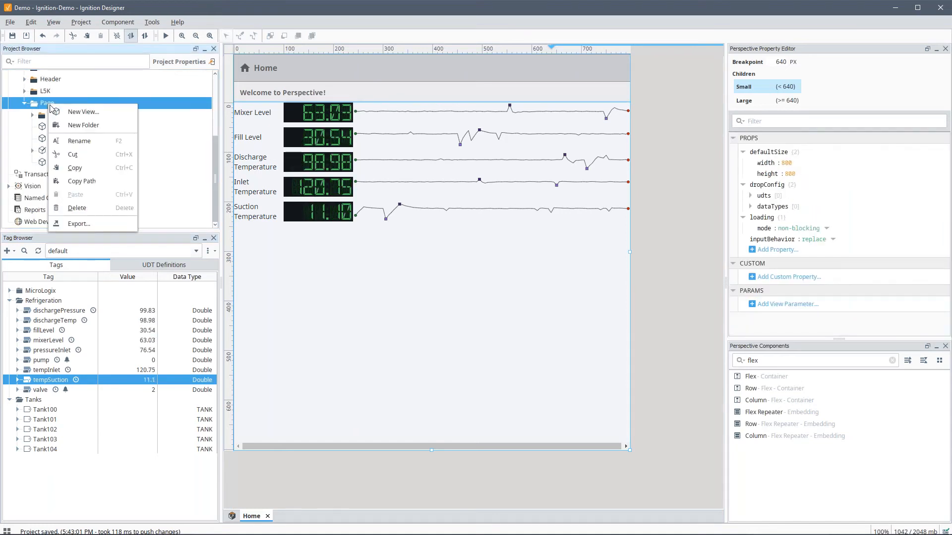
{"action": "left_click", "coordinate": [83, 112]}
{"action": "type", "text": "Tank"}
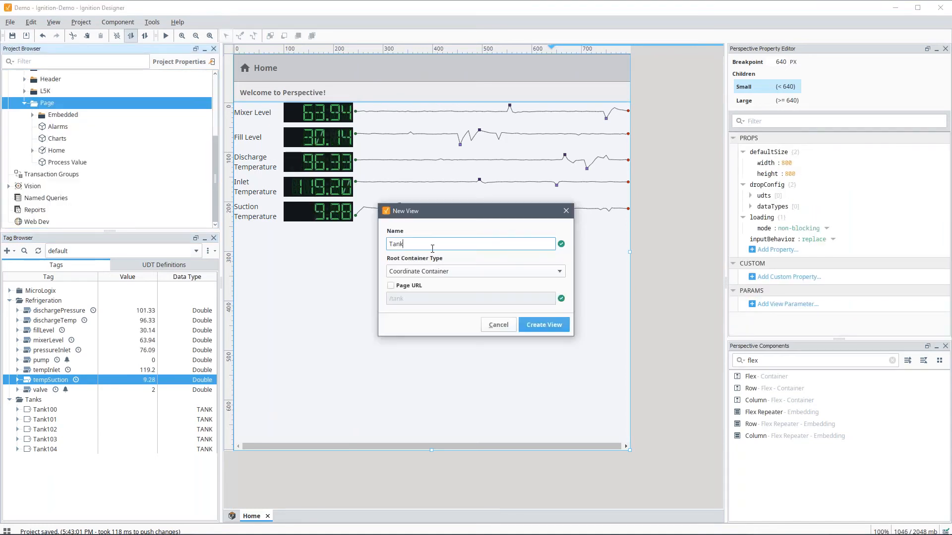
{"action": "left_click", "coordinate": [560, 330]}
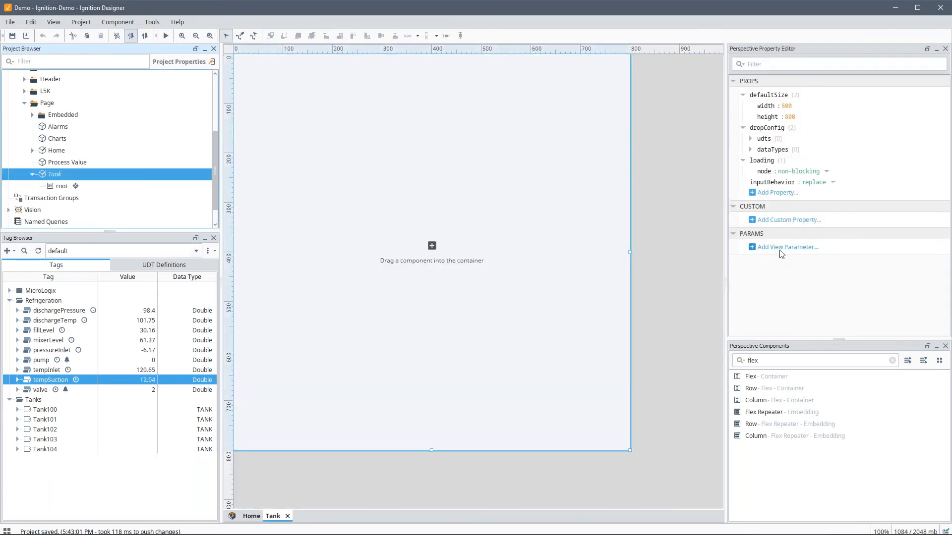
Step: Add a tagPath value parameter set to [default]Tanks/Tank100 and resize the view to 327×288
{"action": "left_click", "coordinate": [780, 247]}
{"action": "left_click", "coordinate": [789, 257]}
{"action": "type", "text": "tagPath"}
{"action": "key", "text": "Tab"}
{"action": "right_click", "coordinate": [43, 412]}
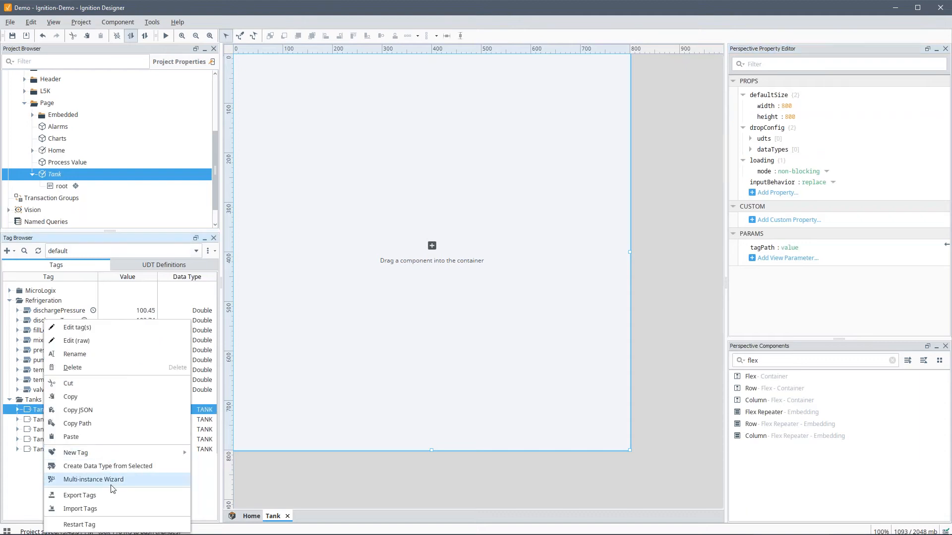
{"action": "left_click", "coordinate": [163, 425]}
{"action": "left_click", "coordinate": [792, 248]}
{"action": "key", "text": "ctrl+v"}
{"action": "key", "text": "Return"}
{"action": "left_click_drag", "start_coordinate": [629, 450], "coordinate": [394, 197]}
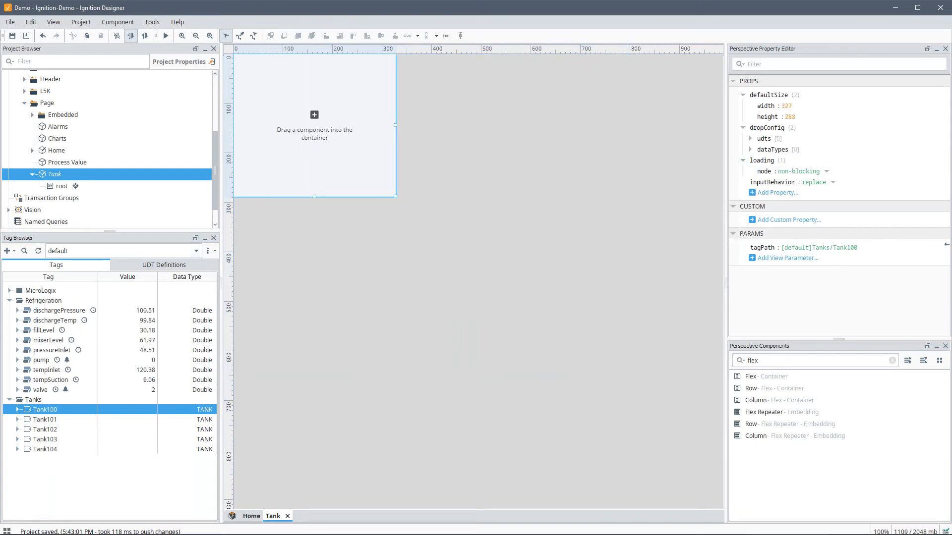
{"action": "left_click", "coordinate": [345, 204]}
Step: Give the root container a white #FFFFFF background
{"action": "left_click", "coordinate": [788, 142]}
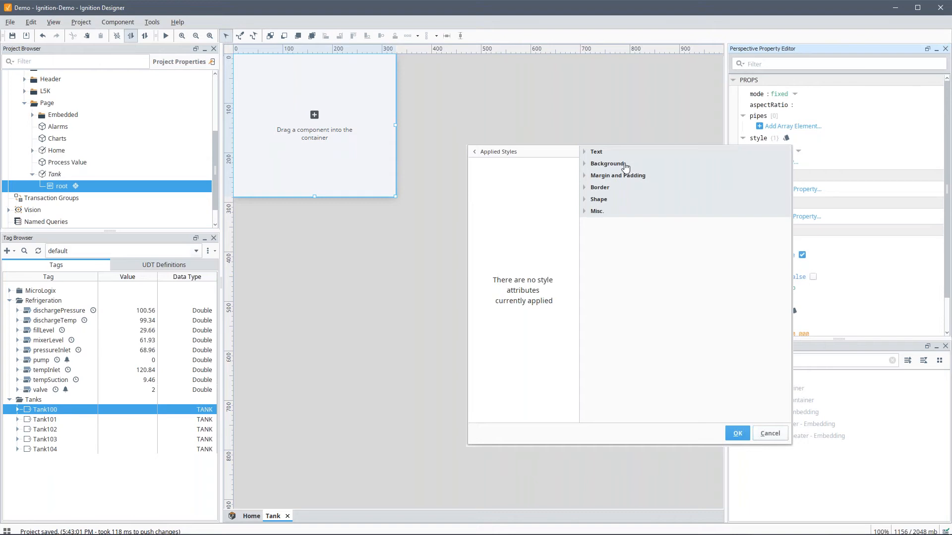
{"action": "left_click", "coordinate": [614, 164]}
{"action": "left_click", "coordinate": [622, 196]}
{"action": "left_click", "coordinate": [652, 247]}
{"action": "left_click", "coordinate": [637, 209]}
{"action": "left_click", "coordinate": [630, 236]}
{"action": "left_click", "coordinate": [733, 224]}
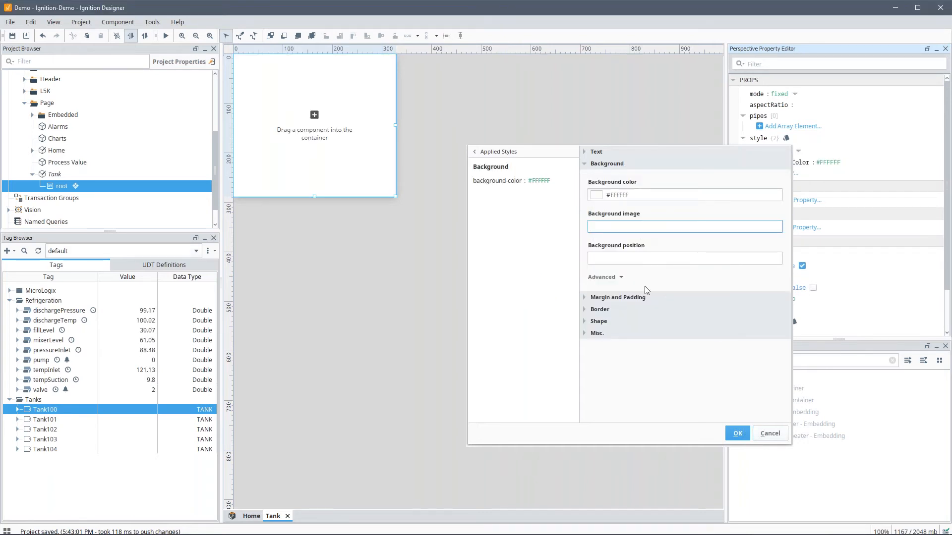
Step: Add a 1px solid light grey #D5D5D5 border to the root container
{"action": "left_click", "coordinate": [587, 312]}
{"action": "left_click", "coordinate": [630, 362]}
{"action": "left_click", "coordinate": [657, 383]}
{"action": "left_click", "coordinate": [694, 362]}
{"action": "type", "text": "1px"}
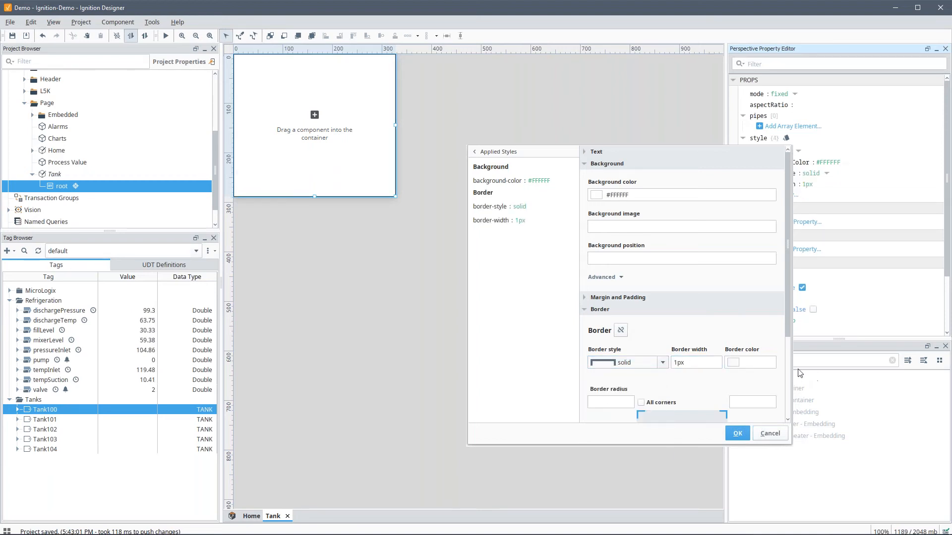
{"action": "left_click", "coordinate": [734, 364]}
{"action": "left_click", "coordinate": [799, 376]}
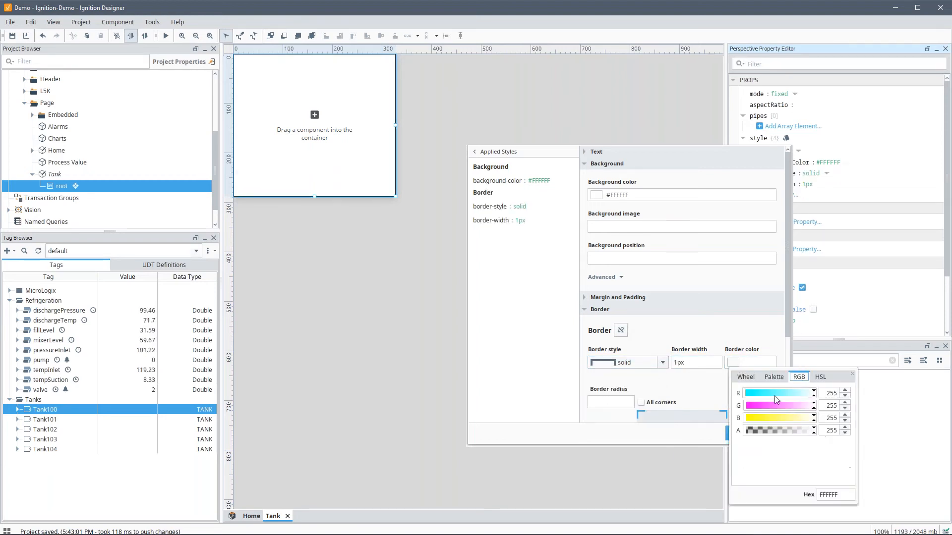
{"action": "left_click", "coordinate": [781, 381]}
{"action": "left_click", "coordinate": [778, 403]}
{"action": "left_click", "coordinate": [742, 349]}
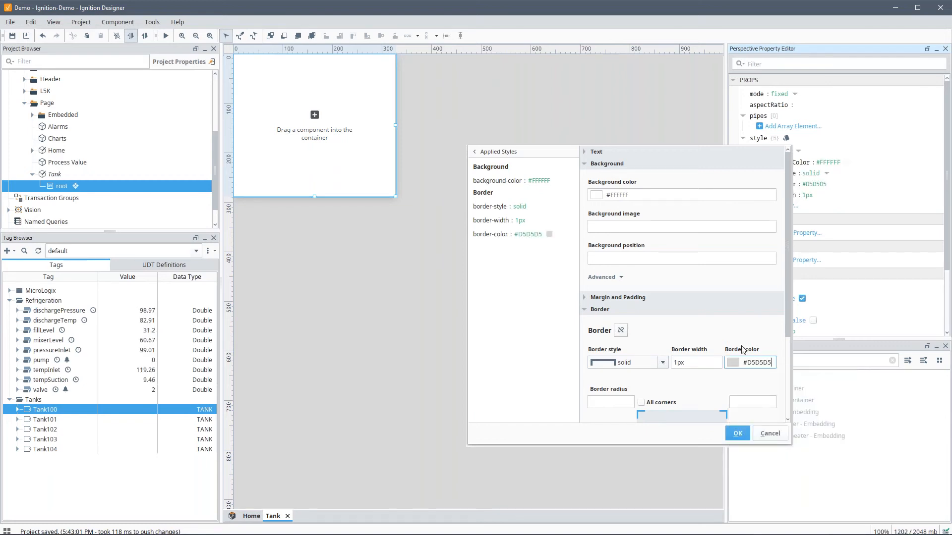
Step: Round all four corners by 8px and apply the root container's style
{"action": "left_click", "coordinate": [618, 404]}
{"action": "type", "text": "8px"}
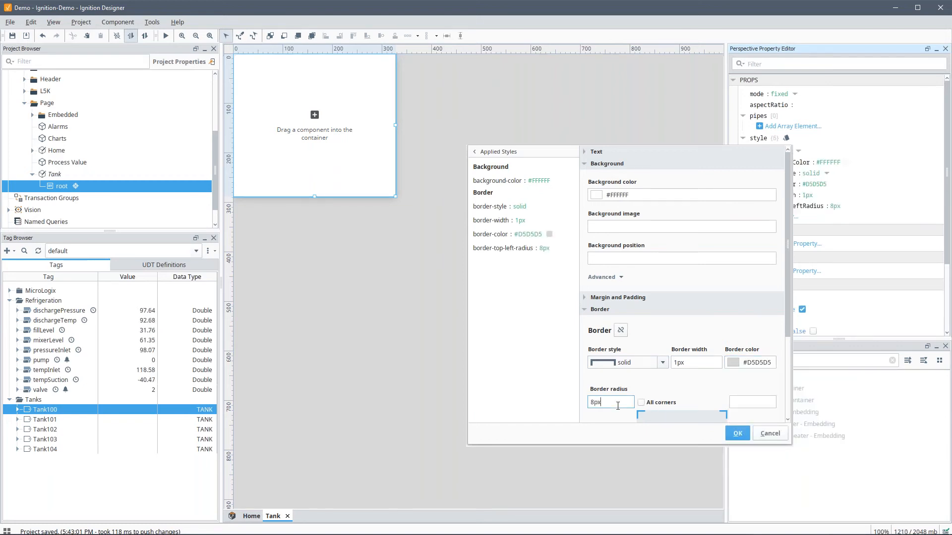
{"action": "left_click", "coordinate": [643, 403]}
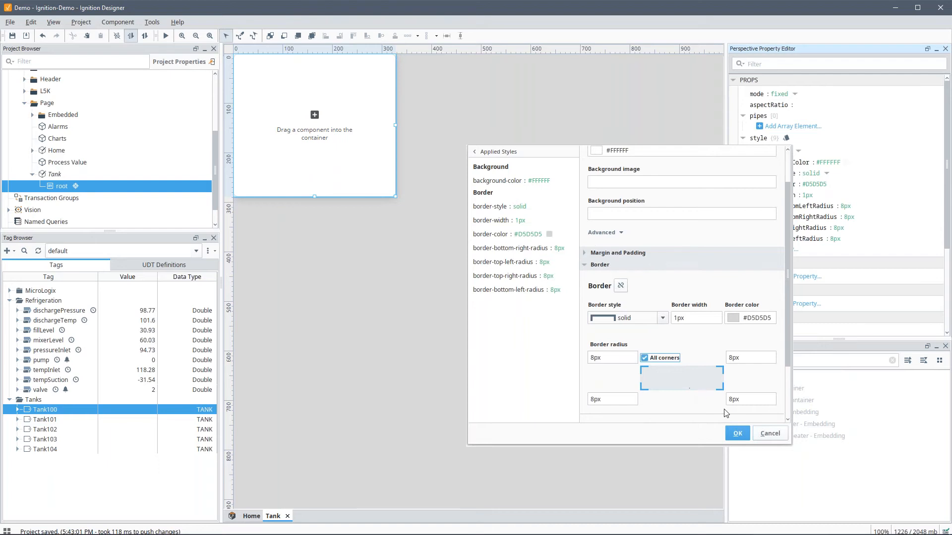
{"action": "left_click", "coordinate": [737, 434]}
{"action": "left_click", "coordinate": [789, 361]}
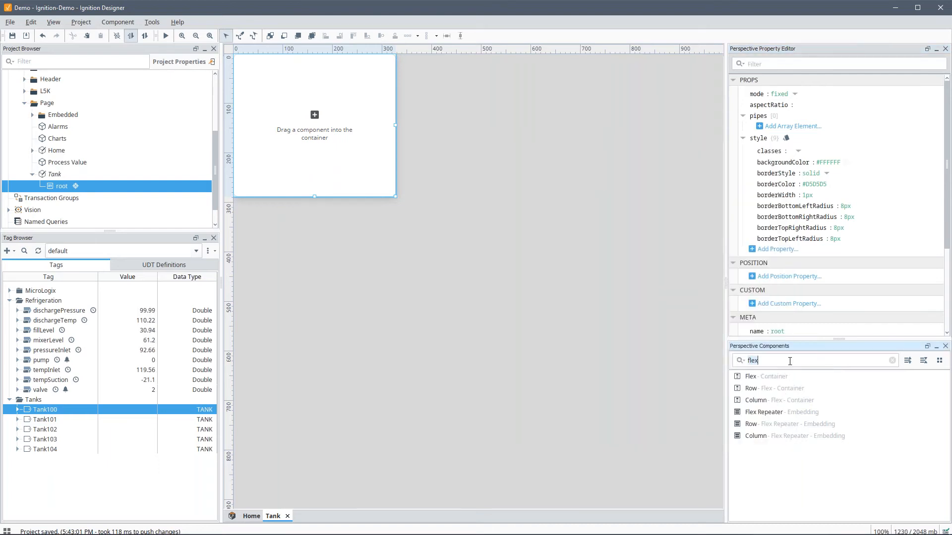
Step: Place a Label in the top-left corner of the Tank container and expand Tank100's member tags
{"action": "left_click_drag", "start_coordinate": [758, 378], "coordinate": [384, 195]}
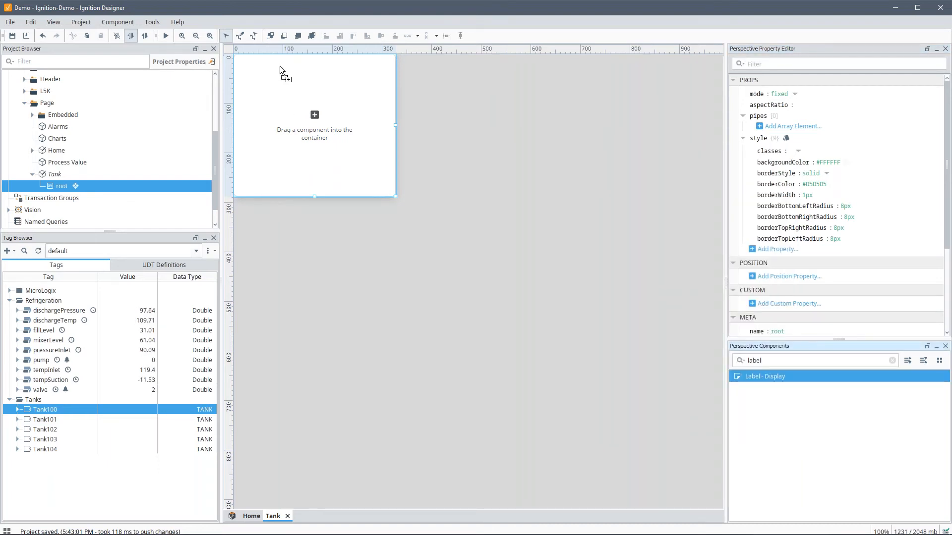
{"action": "left_click_drag", "start_coordinate": [280, 67], "coordinate": [281, 66]}
{"action": "left_click_drag", "start_coordinate": [272, 68], "coordinate": [313, 66]}
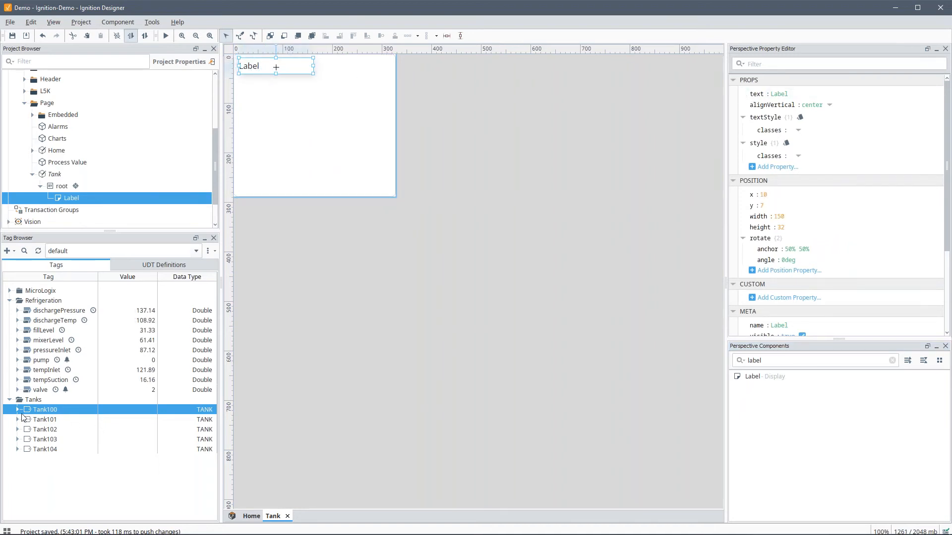
{"action": "left_click", "coordinate": [17, 410]}
{"action": "scroll", "coordinate": [43, 422], "scroll_direction": "down", "scroll_amount": 3}
{"action": "left_click_drag", "start_coordinate": [53, 408], "coordinate": [759, 155]}
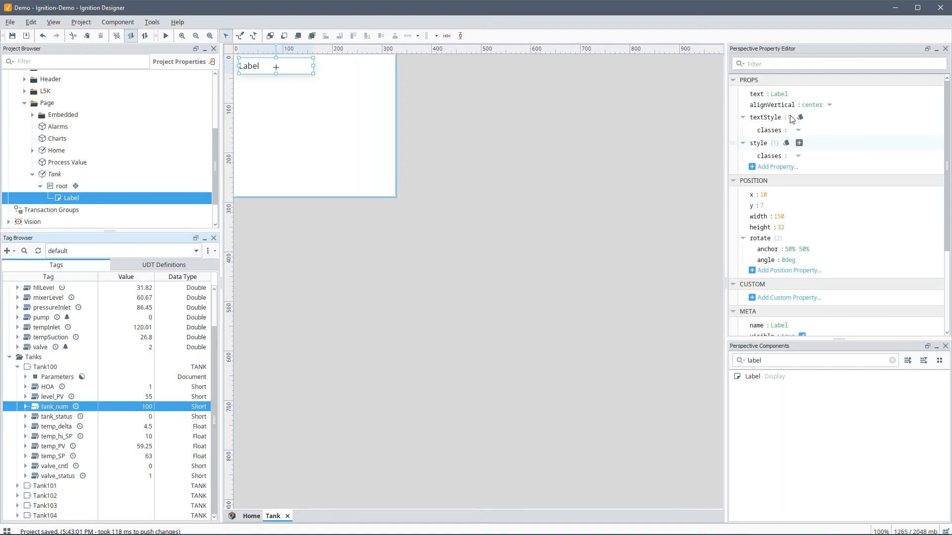
Step: Bind the label's text indirectly to {tagPath}/tank_num
{"action": "left_click", "coordinate": [733, 94]}
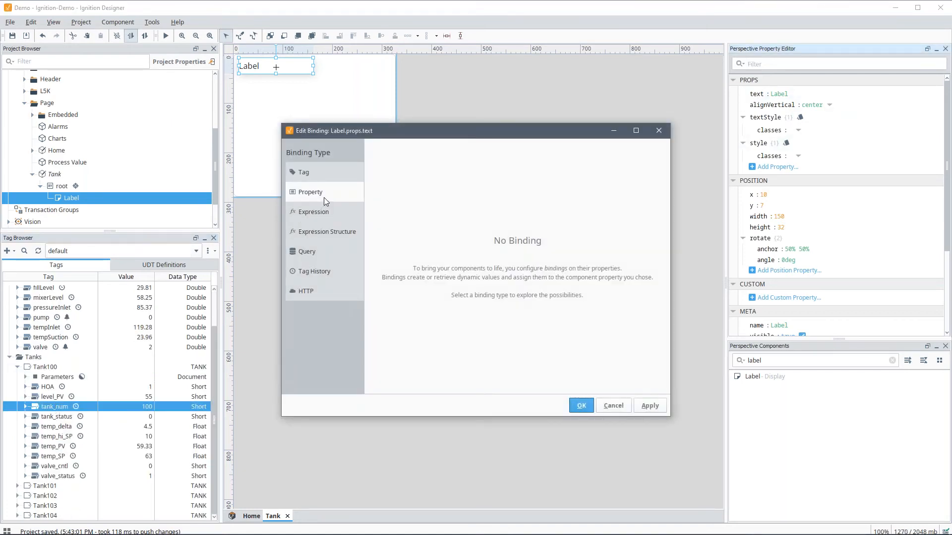
{"action": "left_click", "coordinate": [334, 176]}
{"action": "left_click", "coordinate": [404, 167]}
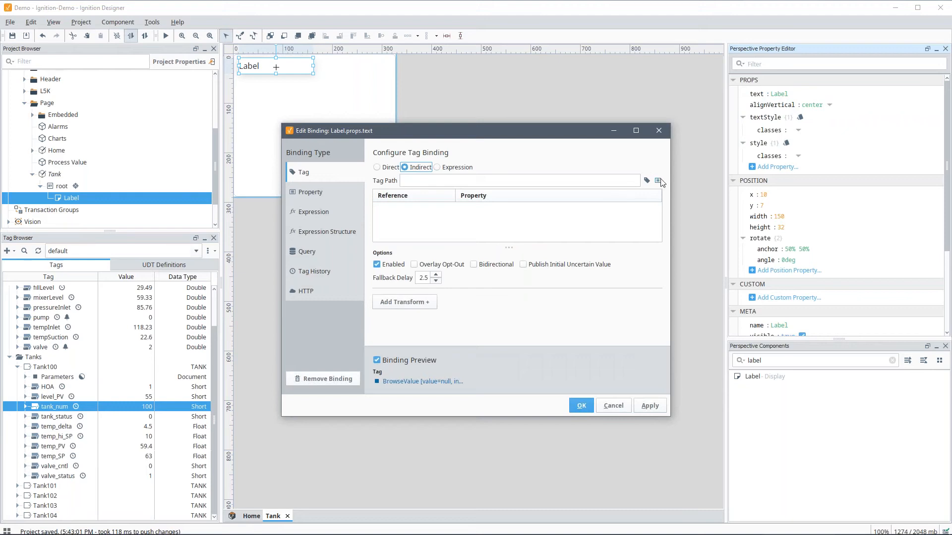
{"action": "left_click", "coordinate": [658, 181]}
{"action": "left_click", "coordinate": [662, 229]}
{"action": "left_click", "coordinate": [671, 249]}
{"action": "left_click", "coordinate": [704, 259]}
{"action": "left_click", "coordinate": [717, 373]}
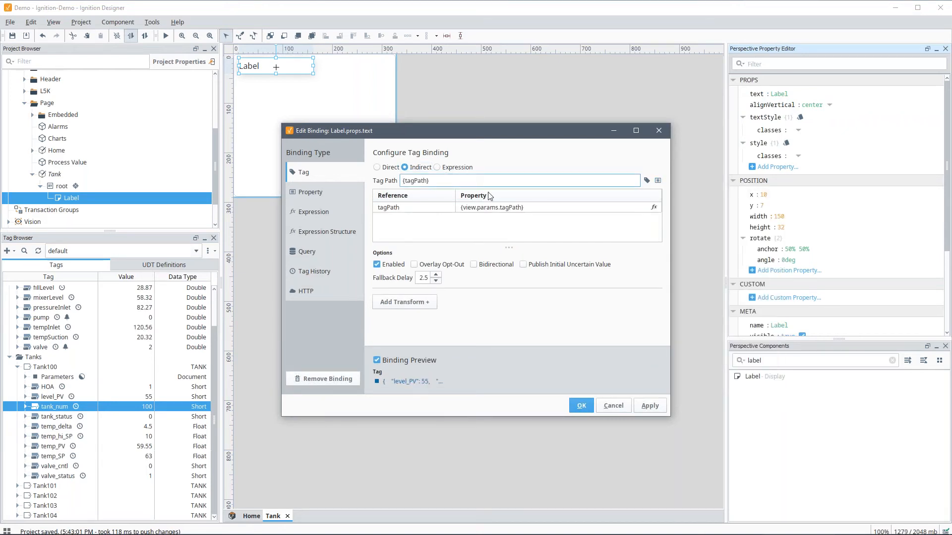
{"action": "type", "text": "/tank_num"}
{"action": "key", "text": "Tab"}
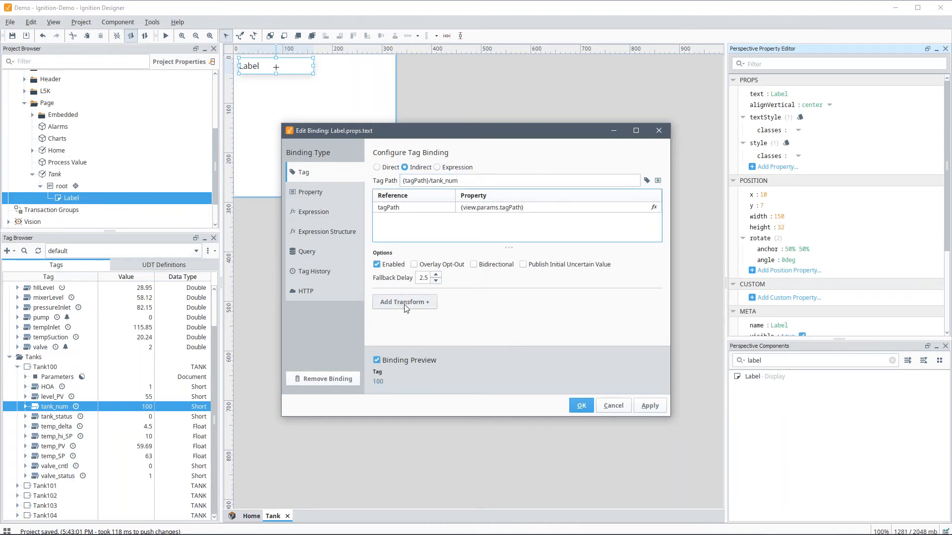
Step: Add an Expression transform "Tank #" + {value} so the label reads Tank #100
{"action": "left_click", "coordinate": [404, 301]}
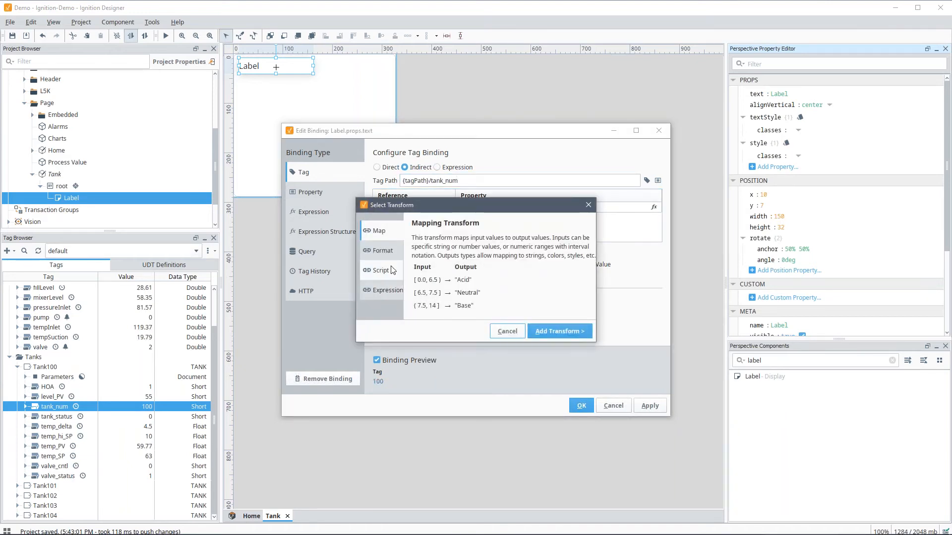
{"action": "left_click", "coordinate": [390, 291]}
{"action": "left_click", "coordinate": [533, 332]}
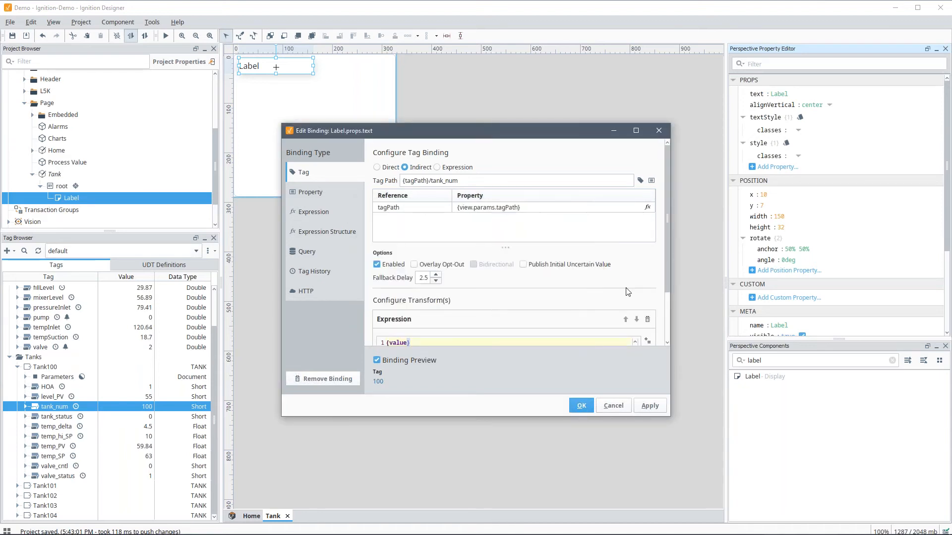
{"action": "scroll", "coordinate": [468, 297], "scroll_direction": "down", "scroll_amount": 2}
{"action": "type", "text": "\"Tank #\"+"}
{"action": "key", "text": "BackSpace"}
{"action": "type", "text": "+"}
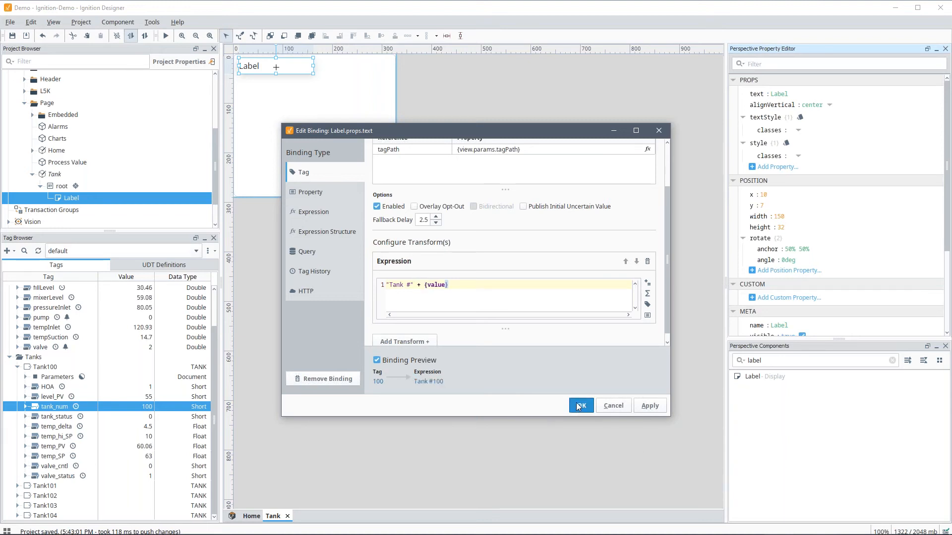
{"action": "left_click", "coordinate": [581, 406]}
Step: Search components for 'tank' and place a Cylindrical Tank below the label
{"action": "double_click", "coordinate": [754, 361]}
{"action": "type", "text": "tank"}
{"action": "left_click_drag", "start_coordinate": [789, 381], "coordinate": [249, 91]}
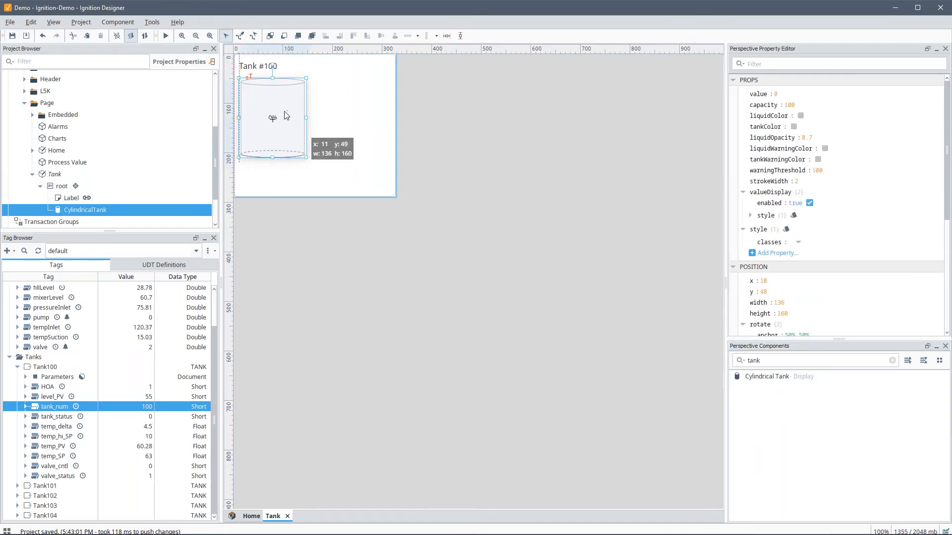
Step: Resize the cylindrical tank to 153 by 212 and bind its value indirectly to {tagPath}/level_PV
{"action": "left_click_drag", "start_coordinate": [306, 157], "coordinate": [314, 183]}
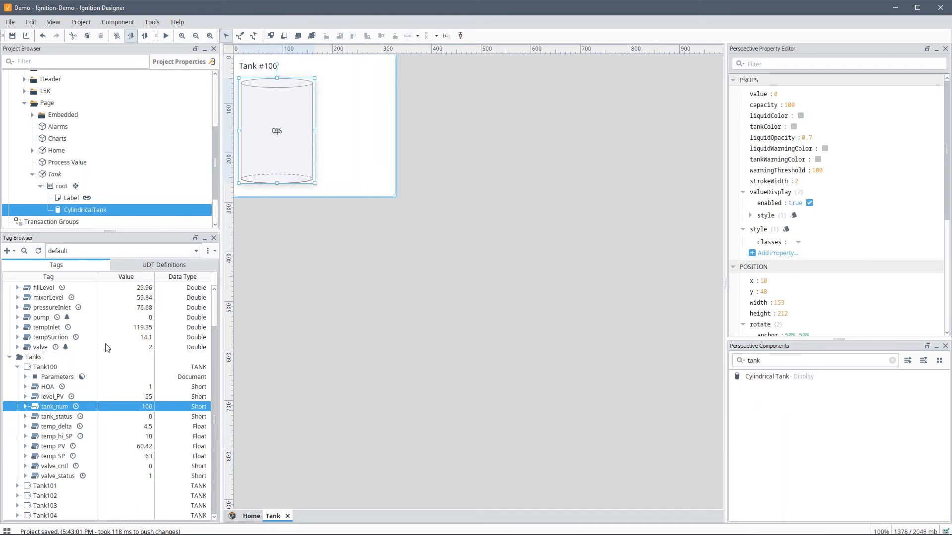
{"action": "left_click", "coordinate": [737, 94]}
{"action": "left_click", "coordinate": [340, 176]}
{"action": "left_click", "coordinate": [404, 167]}
{"action": "left_click", "coordinate": [658, 180]}
{"action": "left_click", "coordinate": [662, 229]}
{"action": "left_click", "coordinate": [671, 240]}
{"action": "left_click", "coordinate": [693, 259]}
{"action": "left_click", "coordinate": [717, 373]}
{"action": "left_click", "coordinate": [474, 181]}
{"action": "type", "text": "/"}
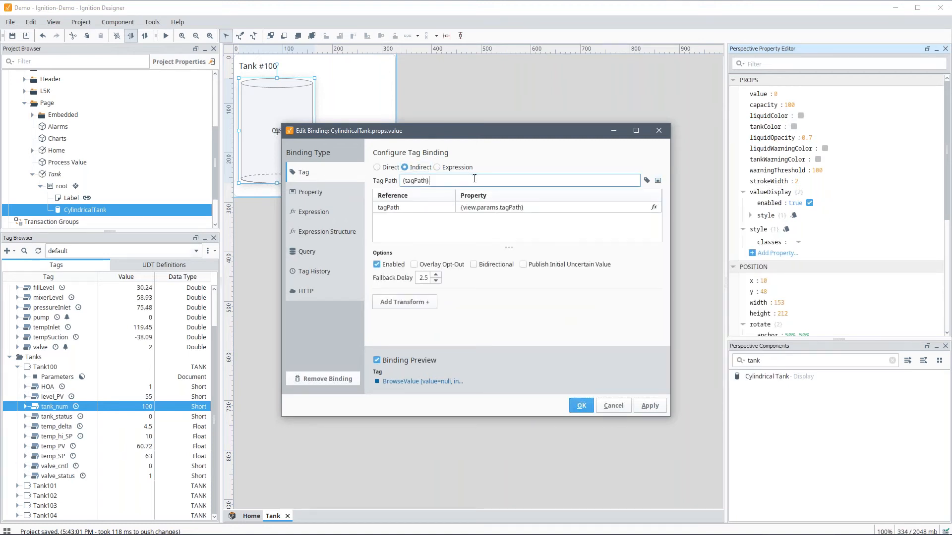
{"action": "type", "text": "level"}
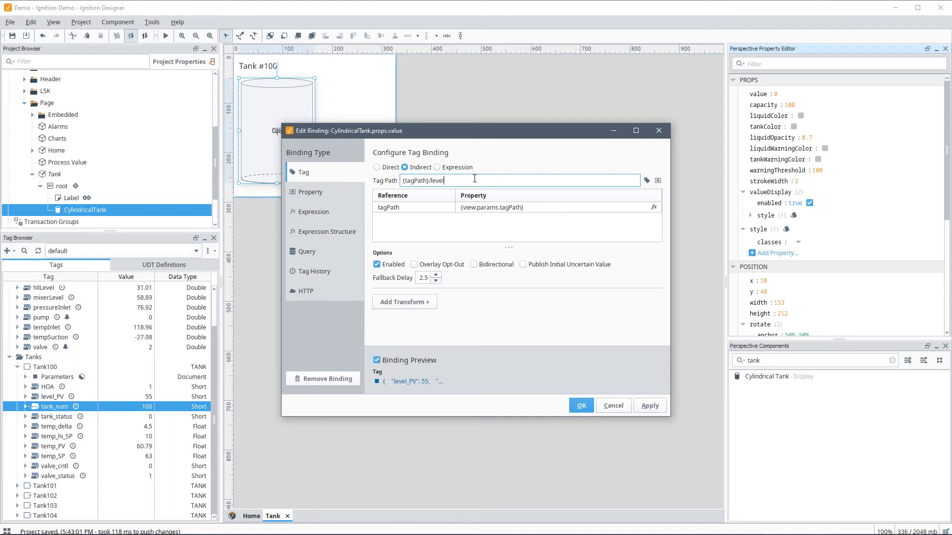
{"action": "key", "text": "BackSpace"}
{"action": "key", "text": "BackSpace"}
{"action": "key", "text": "BackSpace"}
{"action": "type", "text": "_PV"}
{"action": "left_click", "coordinate": [583, 409]}
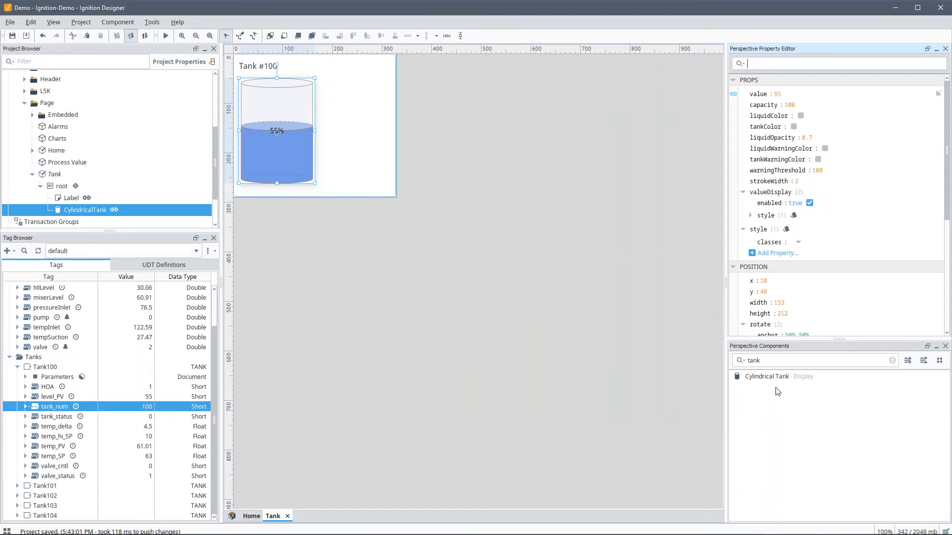
Step: Search components for 'led' and place an LED Display right of the tank
{"action": "left_click", "coordinate": [791, 362]}
{"action": "type", "text": "led"}
{"action": "left_click_drag", "start_coordinate": [770, 376], "coordinate": [324, 108]}
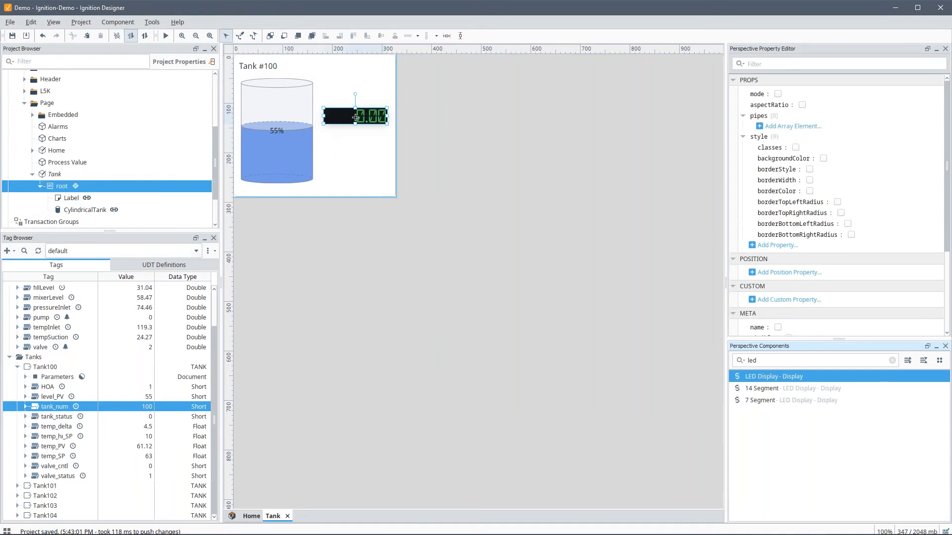
Step: Bind the LED Display's value indirectly to {tagPath}/temp_PV
{"action": "left_click", "coordinate": [733, 95]}
{"action": "left_click", "coordinate": [358, 174]}
{"action": "left_click", "coordinate": [411, 167]}
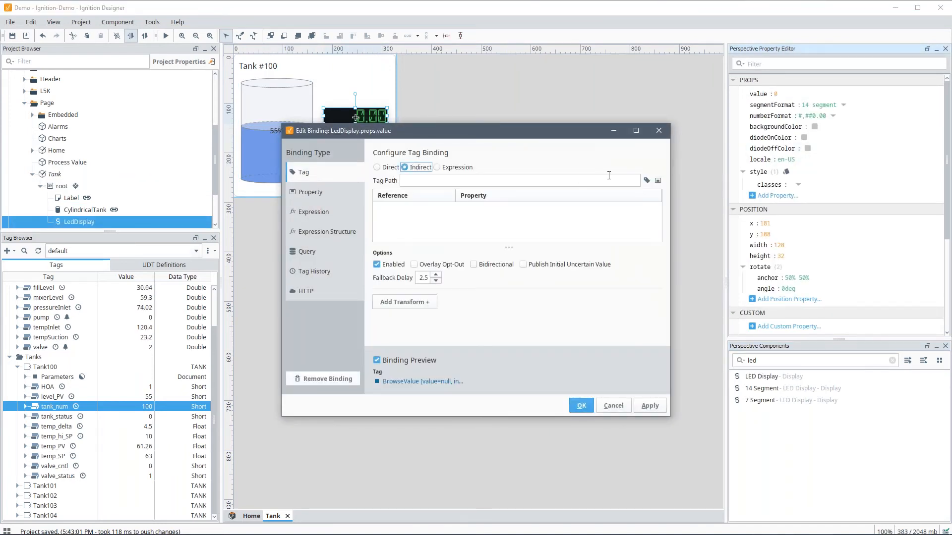
{"action": "left_click", "coordinate": [659, 181]}
{"action": "left_click", "coordinate": [663, 230]}
{"action": "left_click", "coordinate": [670, 249]}
{"action": "left_click", "coordinate": [699, 259]}
{"action": "left_click", "coordinate": [718, 374]}
{"action": "left_click", "coordinate": [488, 180]}
{"action": "type", "text": "/tem"}
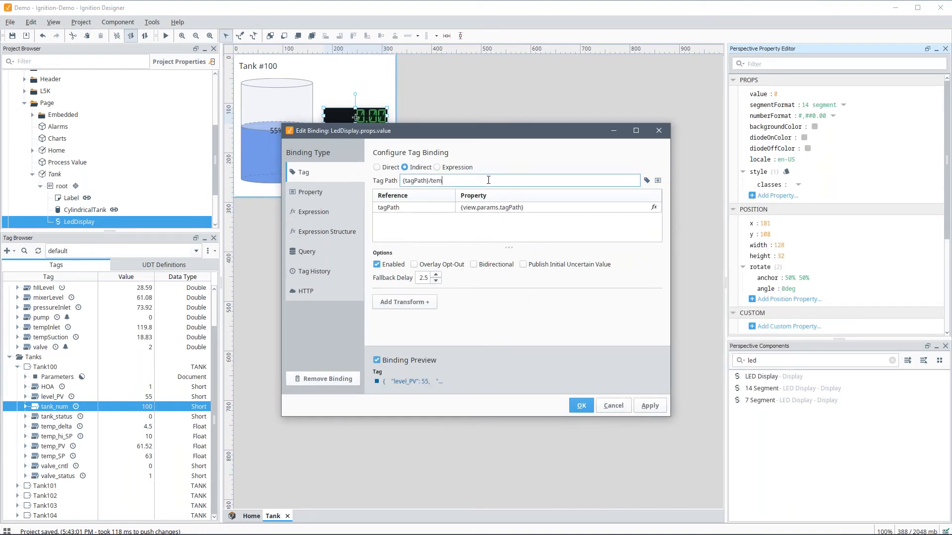
{"action": "type", "text": "p_PV"}
{"action": "left_click", "coordinate": [581, 405]}
Step: Place a second label above the LED display with the text Temperature
{"action": "left_click", "coordinate": [793, 365]}
{"action": "type", "text": "labe"}
{"action": "left_click_drag", "start_coordinate": [765, 376], "coordinate": [333, 93]}
{"action": "double_click", "coordinate": [791, 89]}
{"action": "type", "text": "TEmmperature"}
{"action": "key", "text": "Return"}
{"action": "left_click", "coordinate": [321, 192]}
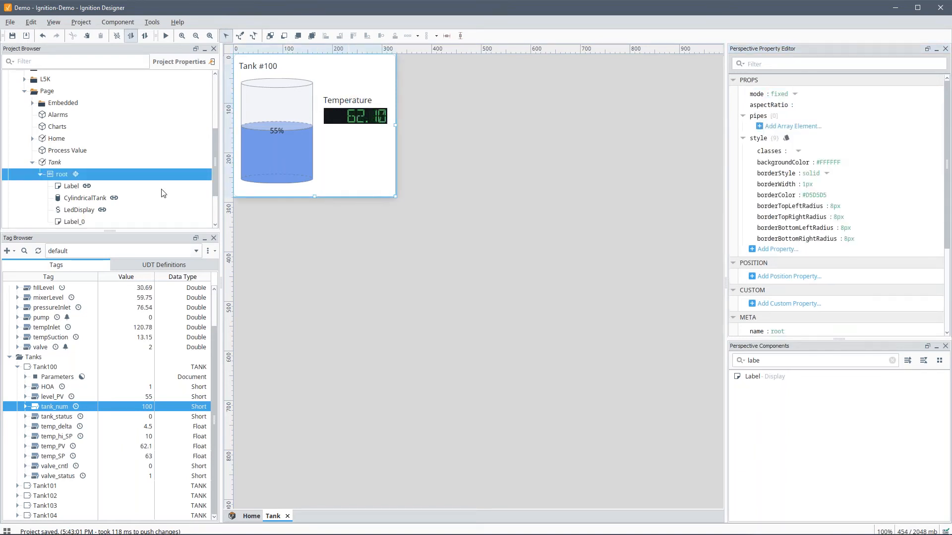
Step: Add a dropConfig.udts entry on the Tank view with type TANK from Data Types
{"action": "left_click", "coordinate": [55, 162]}
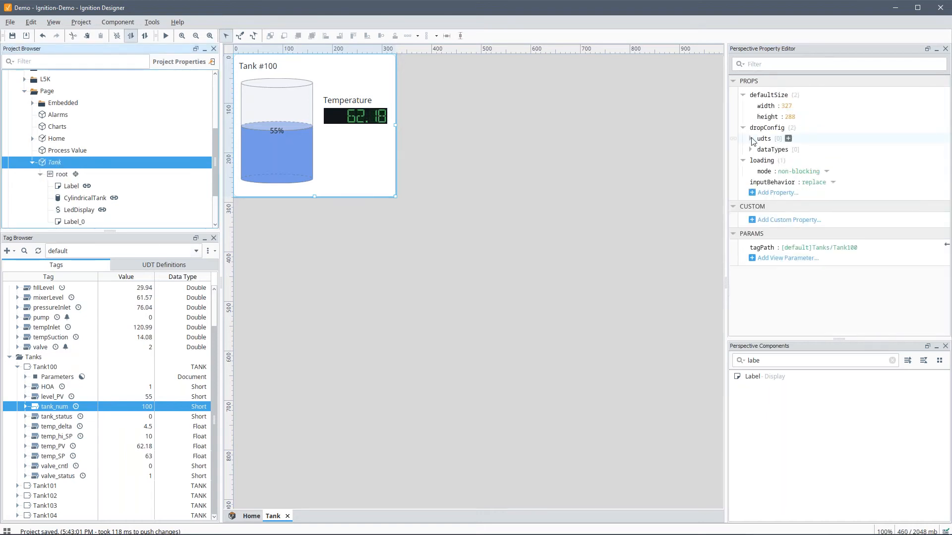
{"action": "left_click", "coordinate": [151, 267]}
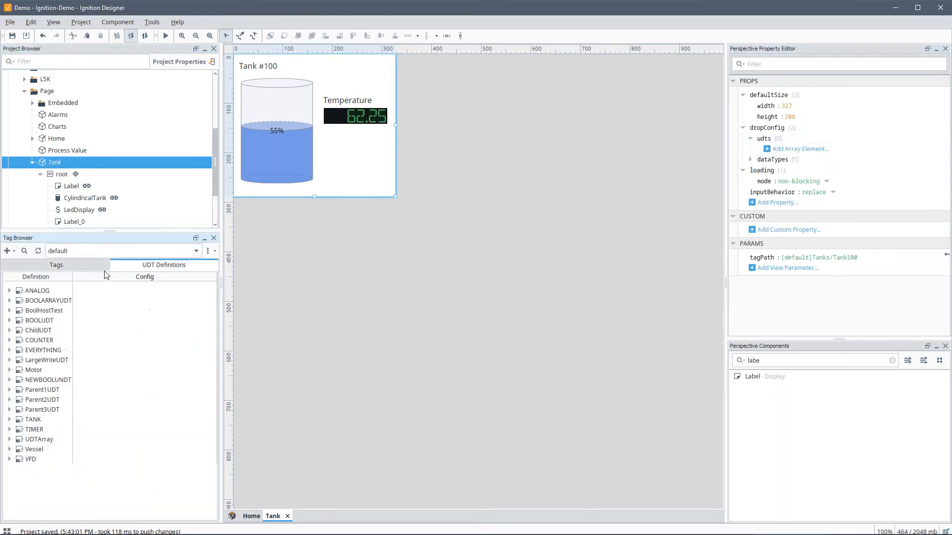
{"action": "left_click", "coordinate": [54, 266]}
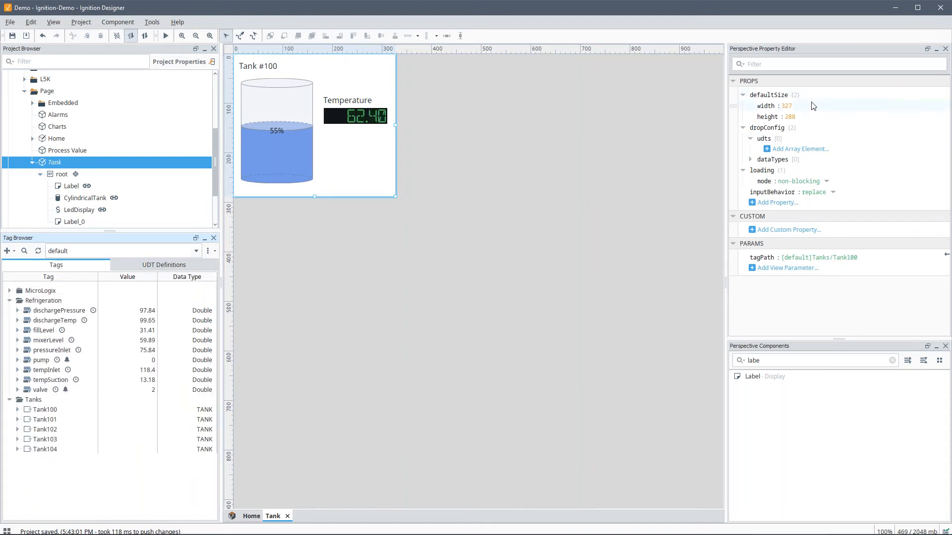
{"action": "left_click", "coordinate": [768, 148]}
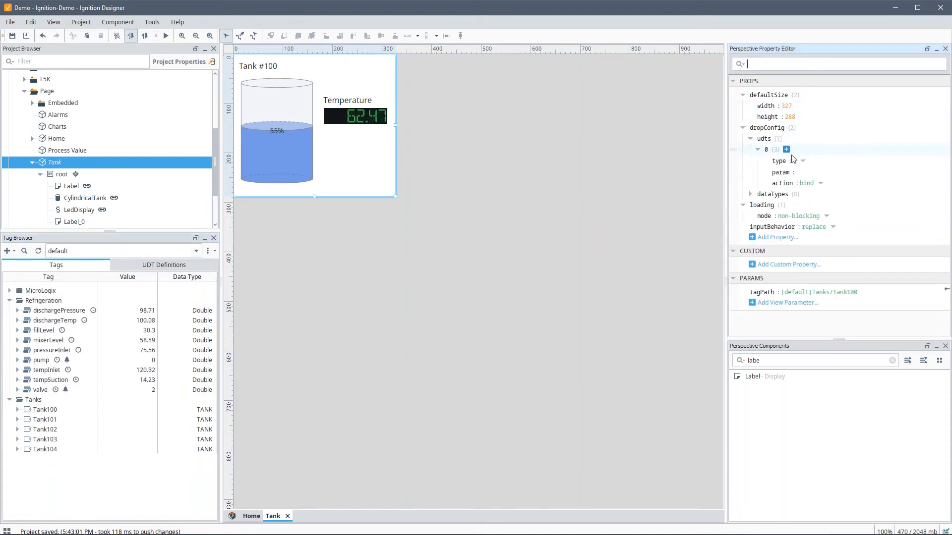
{"action": "left_click", "coordinate": [802, 161]}
{"action": "left_click", "coordinate": [805, 177]}
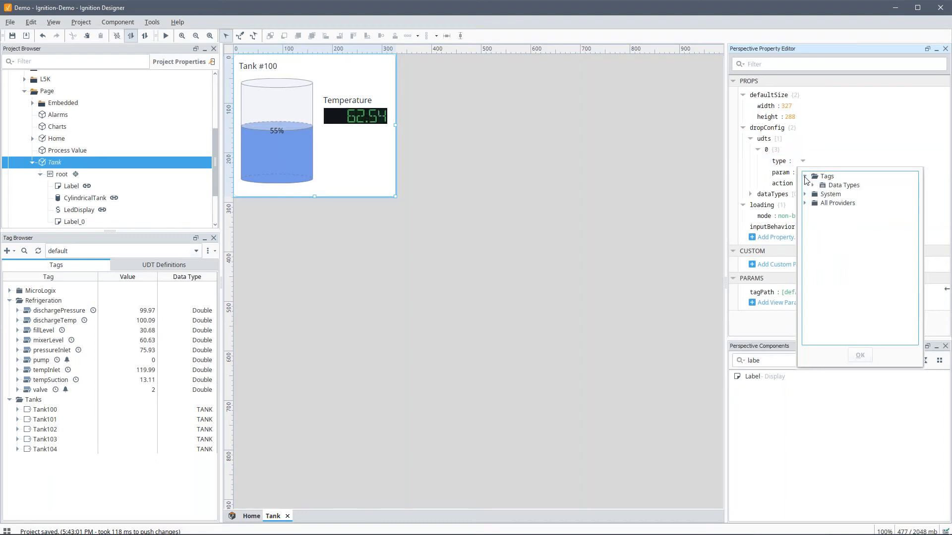
{"action": "left_click", "coordinate": [814, 186]}
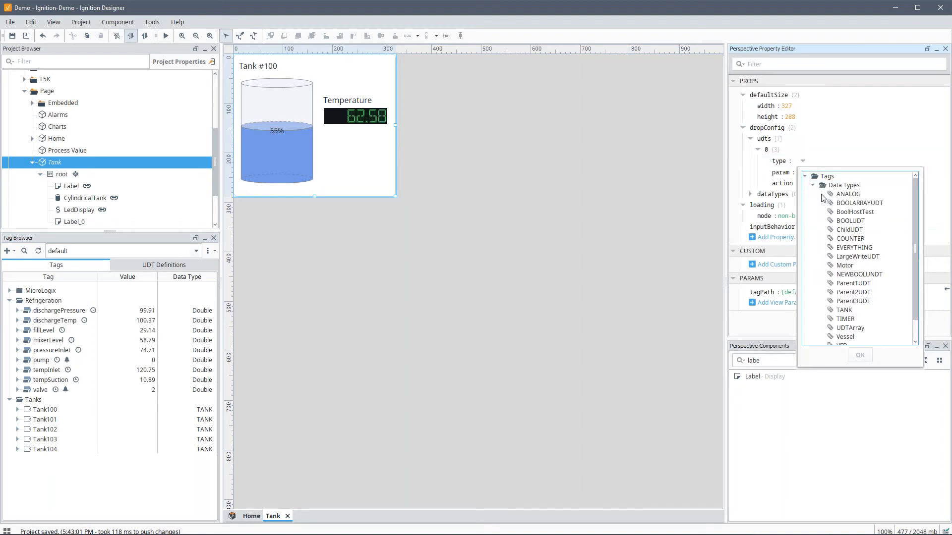
{"action": "left_click", "coordinate": [844, 310]}
{"action": "left_click", "coordinate": [860, 356]}
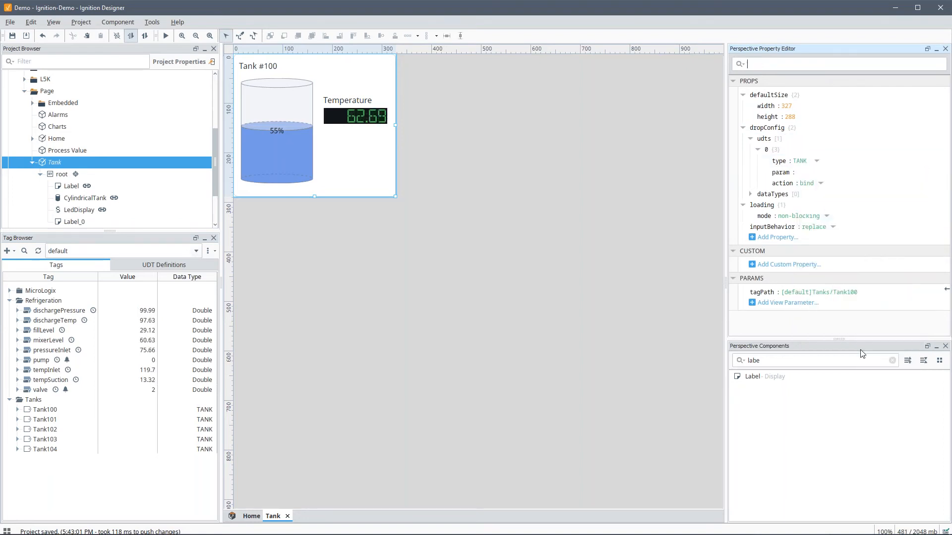
Step: Set the drop entry's param to tagPath and its action to path
{"action": "left_click", "coordinate": [802, 173]}
{"action": "type", "text": "tagPath"}
{"action": "left_click", "coordinate": [817, 183]}
{"action": "left_click", "coordinate": [820, 183]}
{"action": "left_click", "coordinate": [813, 208]}
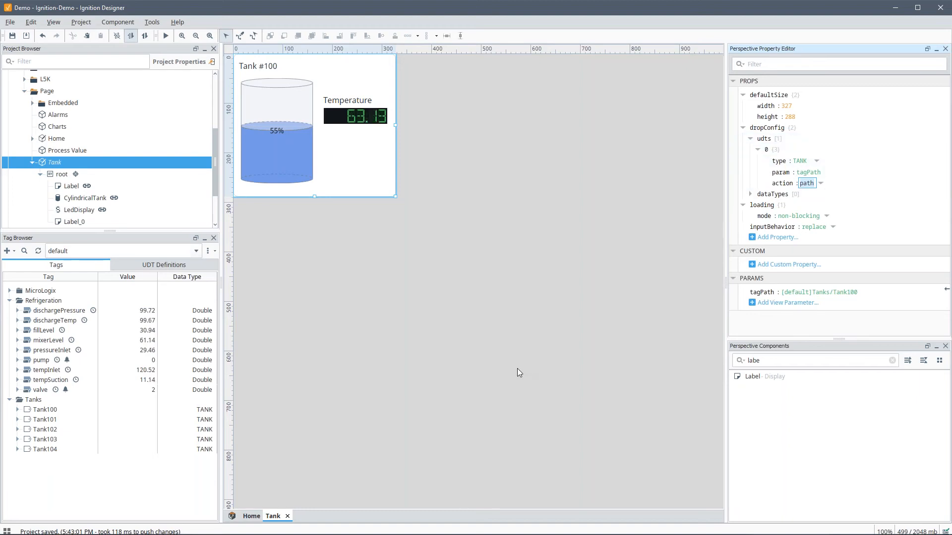
Step: Close the Tank view and create a new view named Tanks under Page
{"action": "left_click", "coordinate": [287, 516]}
{"action": "right_click", "coordinate": [42, 94]}
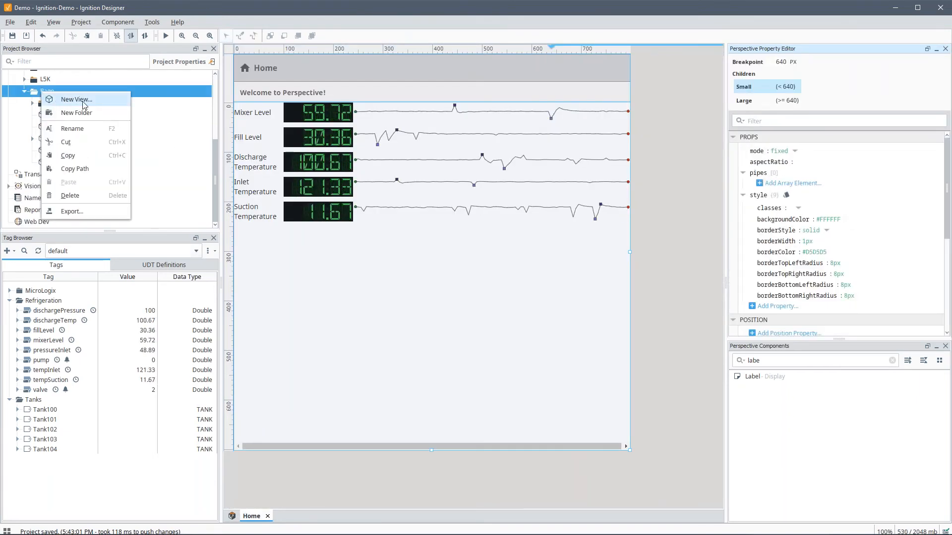
{"action": "left_click", "coordinate": [58, 99]}
{"action": "type", "text": "Tanks"}
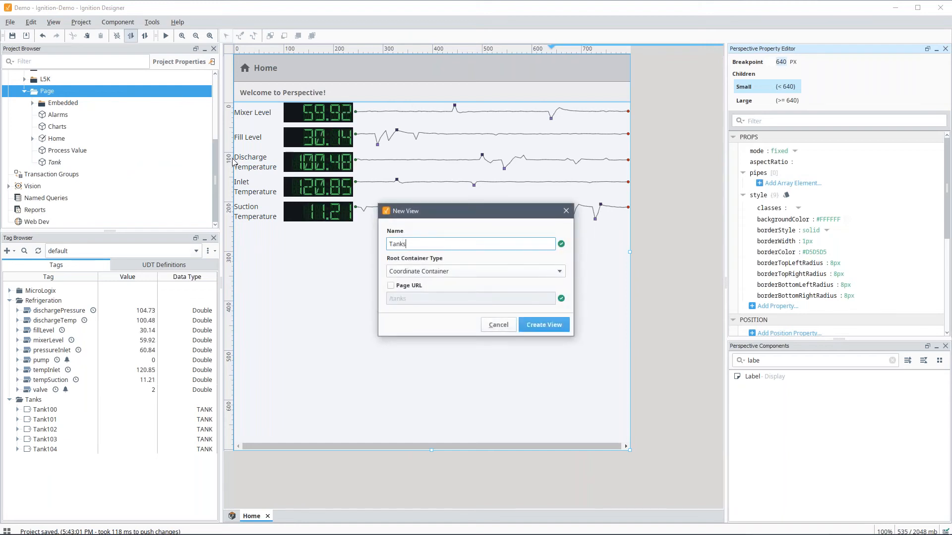
{"action": "left_click", "coordinate": [544, 324]}
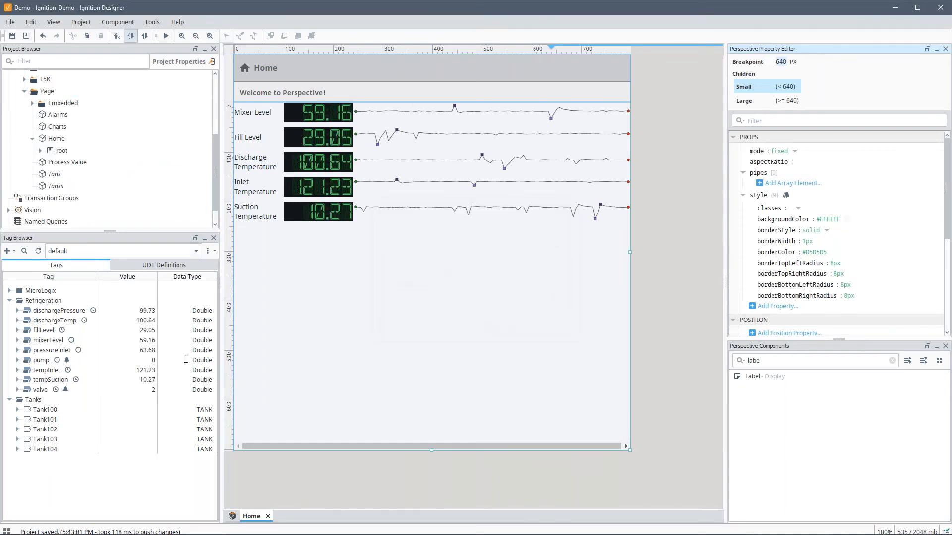
Step: Embed Tank100 and Tank101 as tank displays on the Tanks view and save the project
{"action": "left_click", "coordinate": [55, 412]}
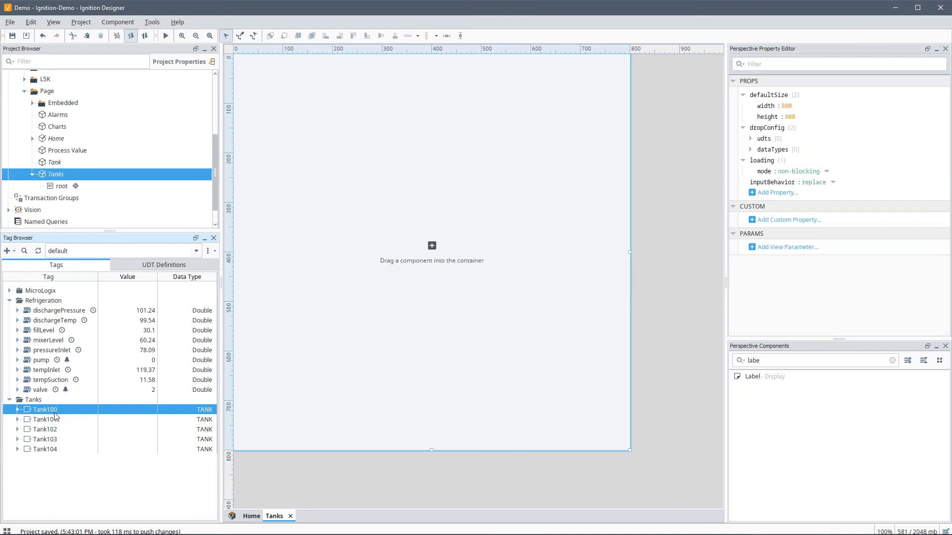
{"action": "left_click_drag", "start_coordinate": [46, 411], "coordinate": [301, 100]}
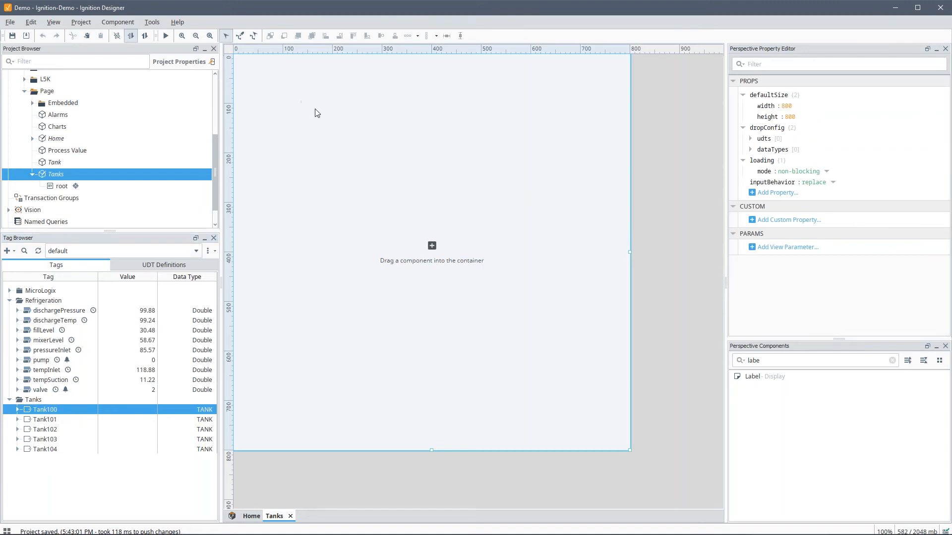
{"action": "left_click_drag", "start_coordinate": [44, 422], "coordinate": [293, 327]}
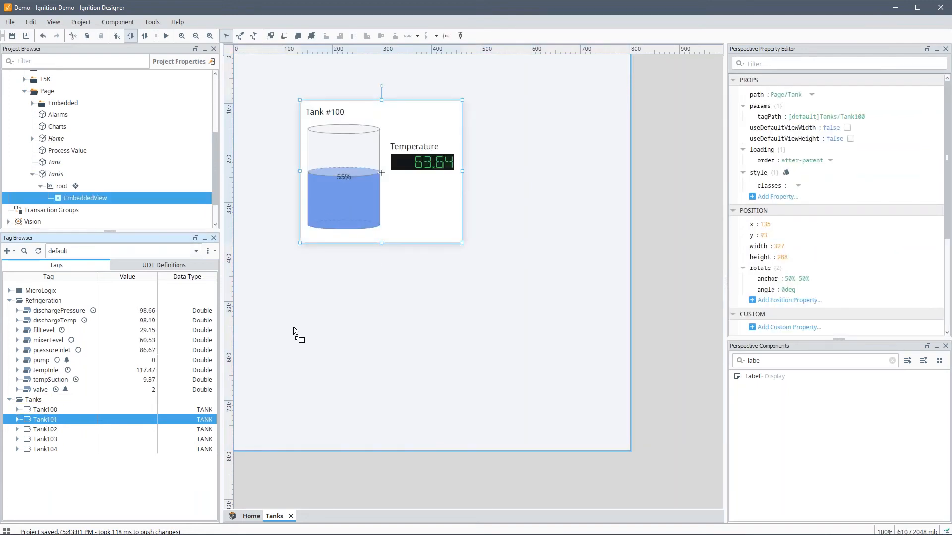
{"action": "left_click_drag", "start_coordinate": [307, 251], "coordinate": [308, 251]}
{"action": "left_click", "coordinate": [323, 259]}
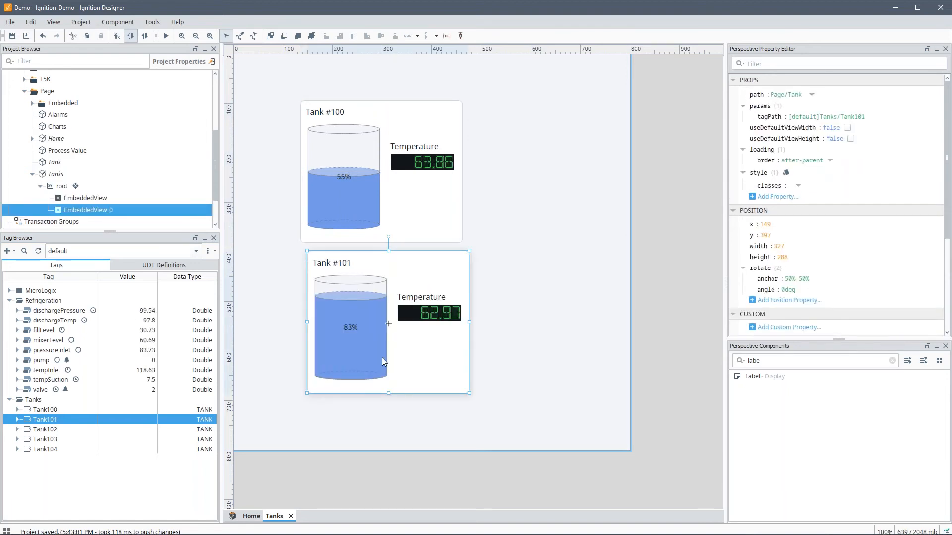
{"action": "key", "text": "ctrl+s"}
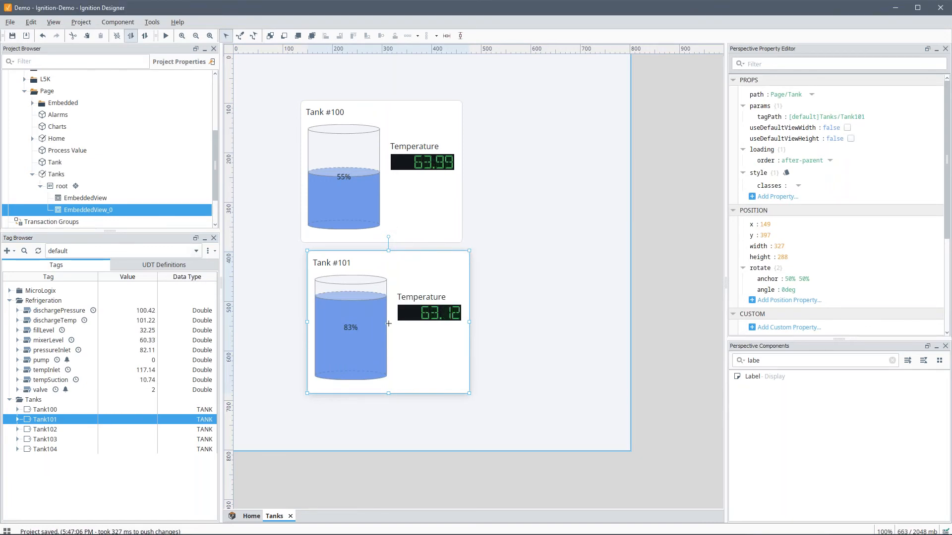
{"action": "key", "text": "alt+Tab"}
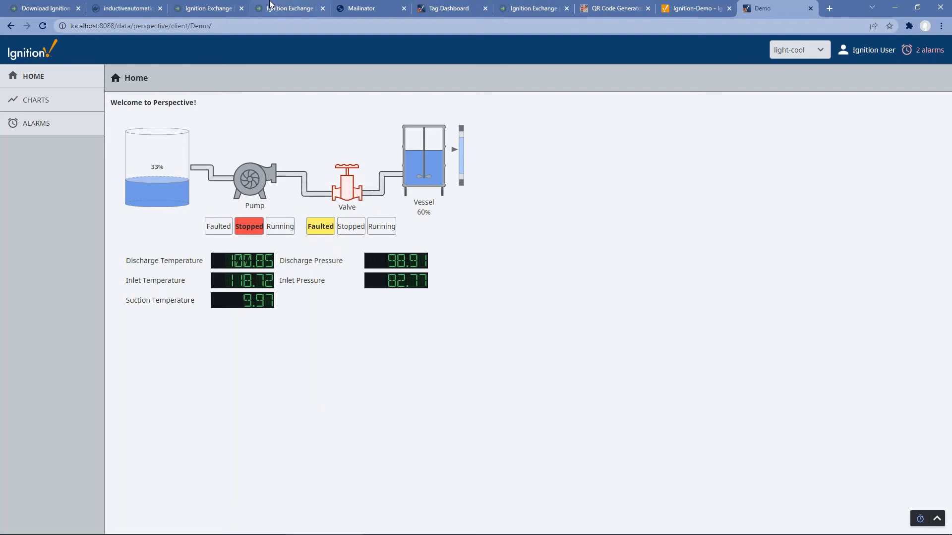
Step: Scroll through the Alarm Analysis Dashboard overview on its Ignition Exchange page
{"action": "left_click", "coordinate": [297, 8]}
{"action": "scroll", "coordinate": [406, 320], "scroll_direction": "down", "scroll_amount": 4}
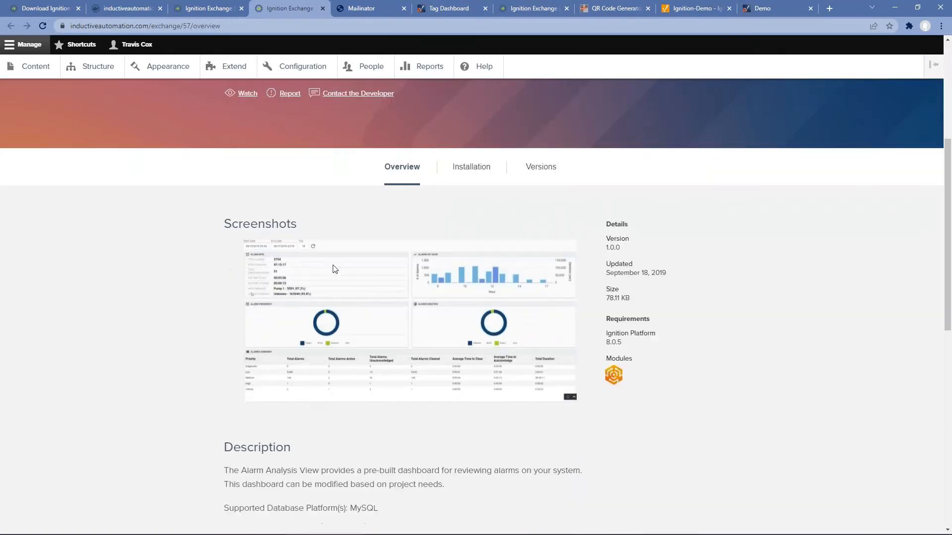
{"action": "scroll", "coordinate": [401, 305], "scroll_direction": "up", "scroll_amount": 2}
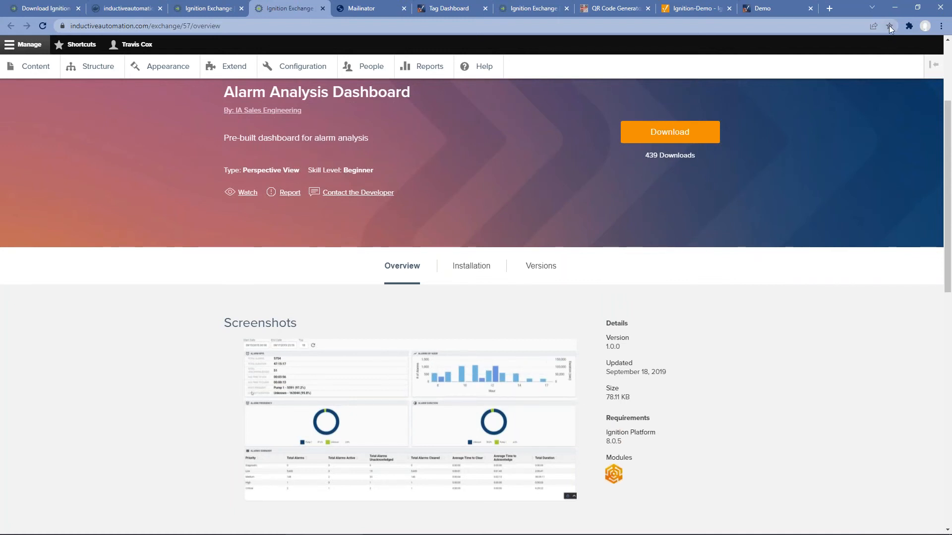
Step: Import all resources from alarmAnalysis.zip into the project, overwriting conflicts
{"action": "left_click", "coordinate": [895, 8]}
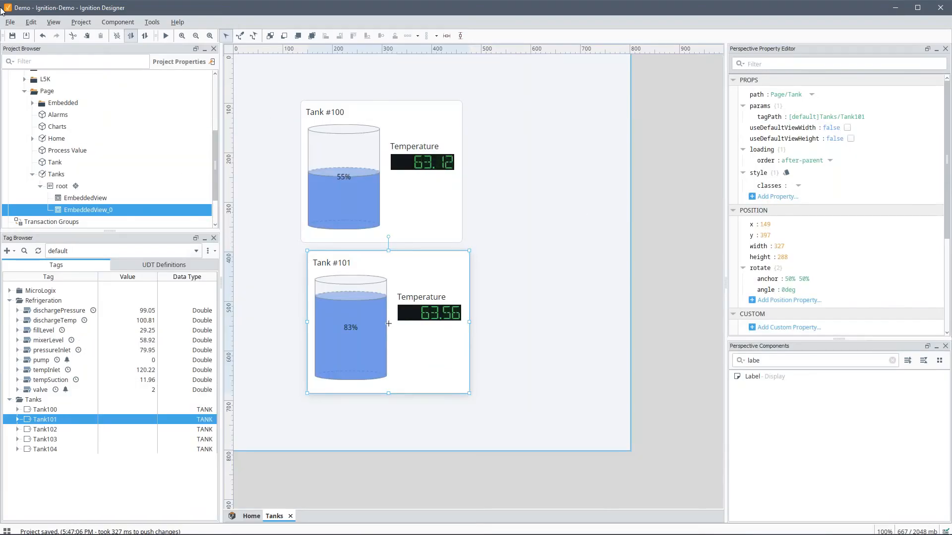
{"action": "left_click", "coordinate": [10, 22]}
{"action": "left_click", "coordinate": [31, 50]}
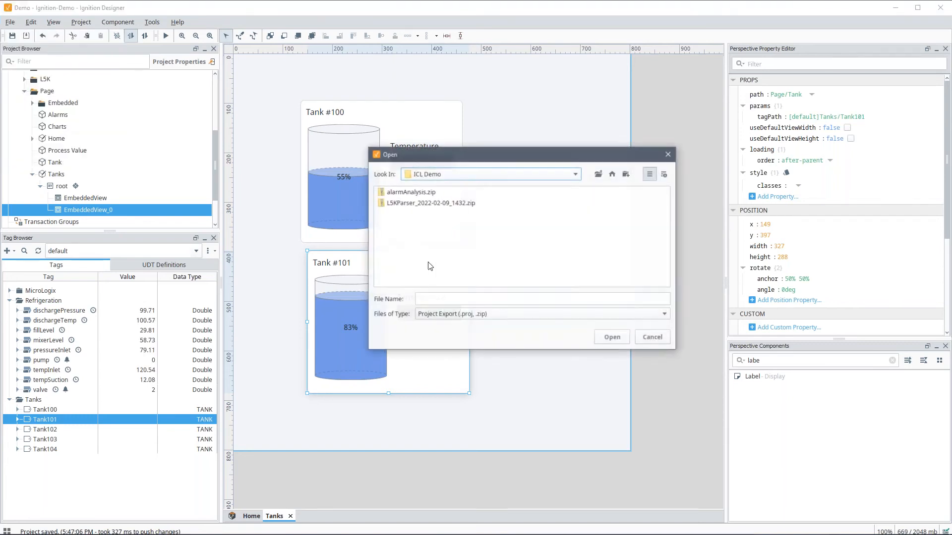
{"action": "left_click", "coordinate": [410, 193]}
{"action": "double_click", "coordinate": [410, 193]}
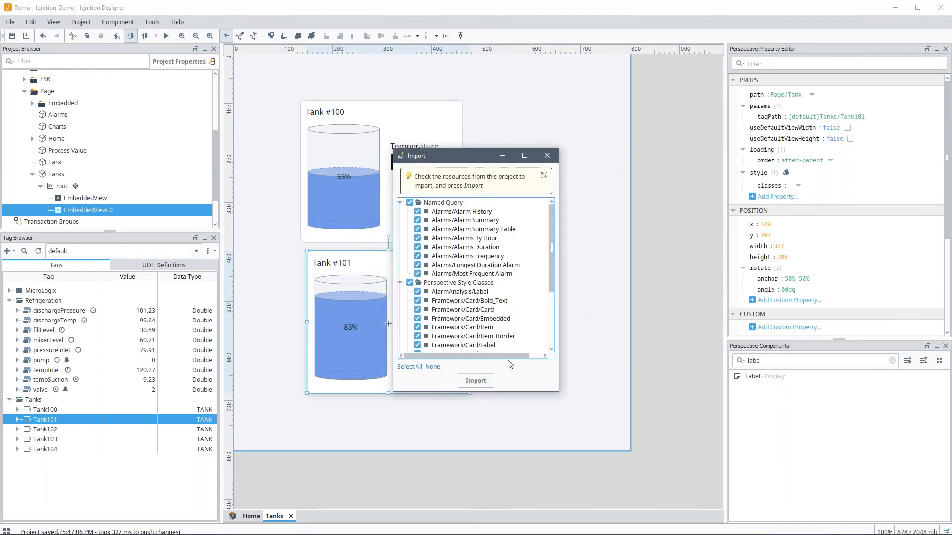
{"action": "left_click", "coordinate": [476, 381]}
{"action": "left_click", "coordinate": [376, 293]}
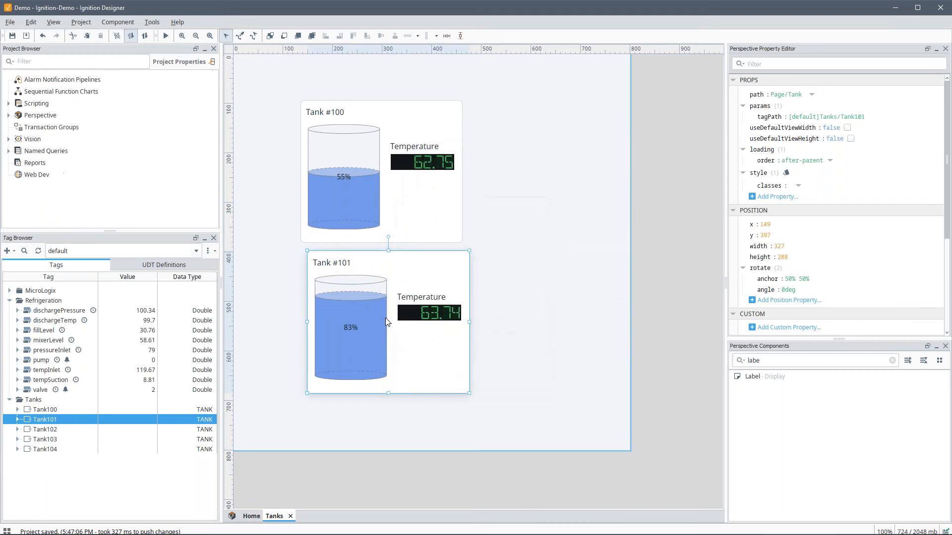
Step: Paste a copy of the Alarms view into Page, rename it Analysis, and open it
{"action": "scroll", "coordinate": [29, 166], "scroll_direction": "down", "scroll_amount": 2}
{"action": "left_click", "coordinate": [59, 205]}
{"action": "left_click", "coordinate": [50, 186]}
{"action": "key", "text": "ctrl+v"}
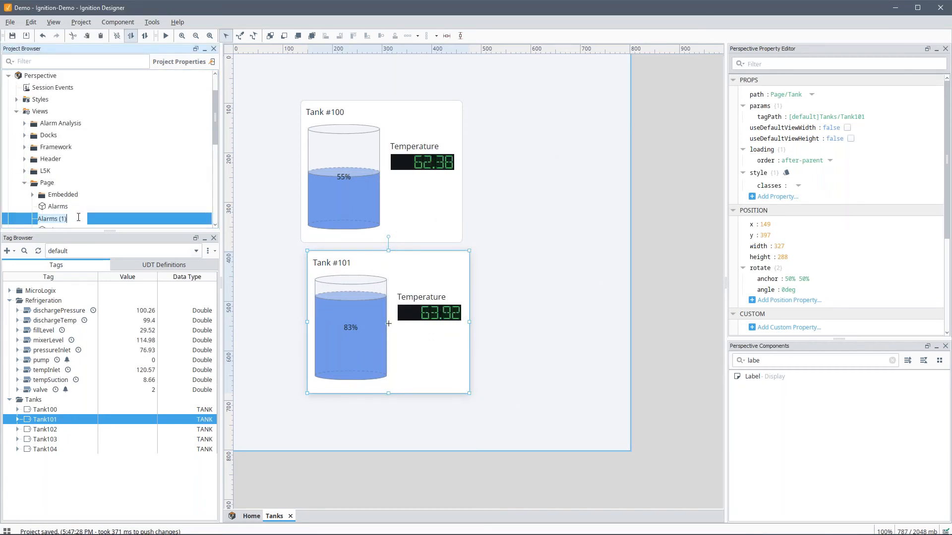
{"action": "type", "text": "Analys"}
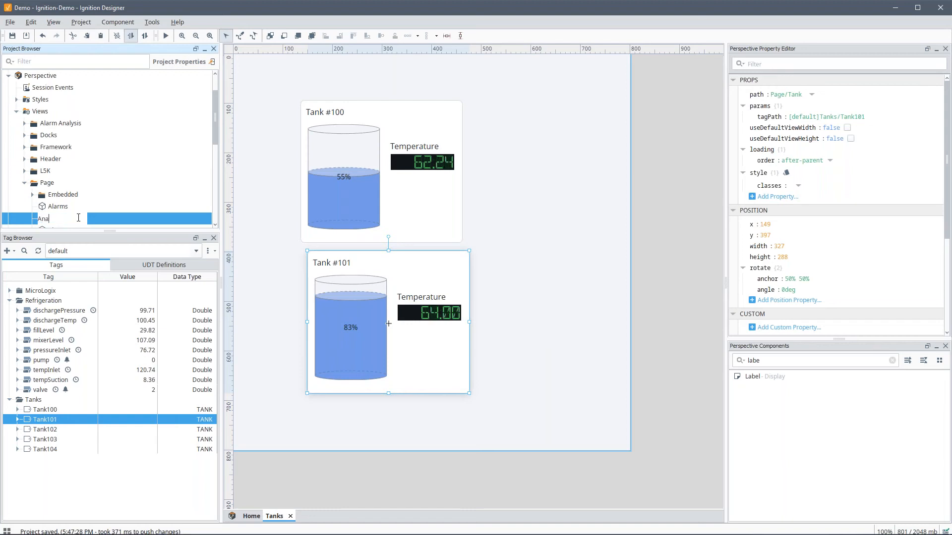
{"action": "type", "text": "is"}
{"action": "key", "text": "Return"}
{"action": "left_click", "coordinate": [60, 222]}
{"action": "double_click", "coordinate": [60, 219]}
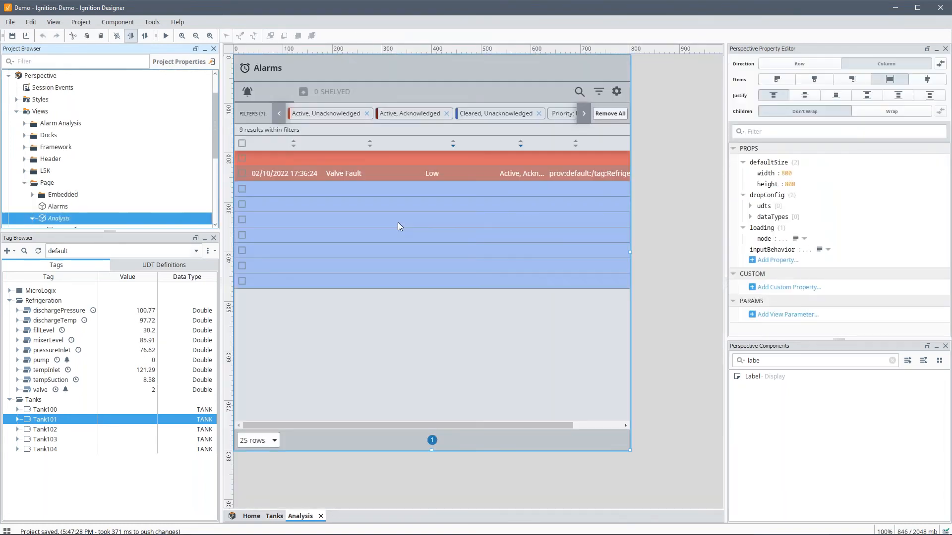
Step: Replace the alarm table with the embedded Alarm Analysis view, set to grow 1
{"action": "left_click", "coordinate": [398, 222]}
{"action": "key", "text": "Delete"}
{"action": "key", "text": "Return"}
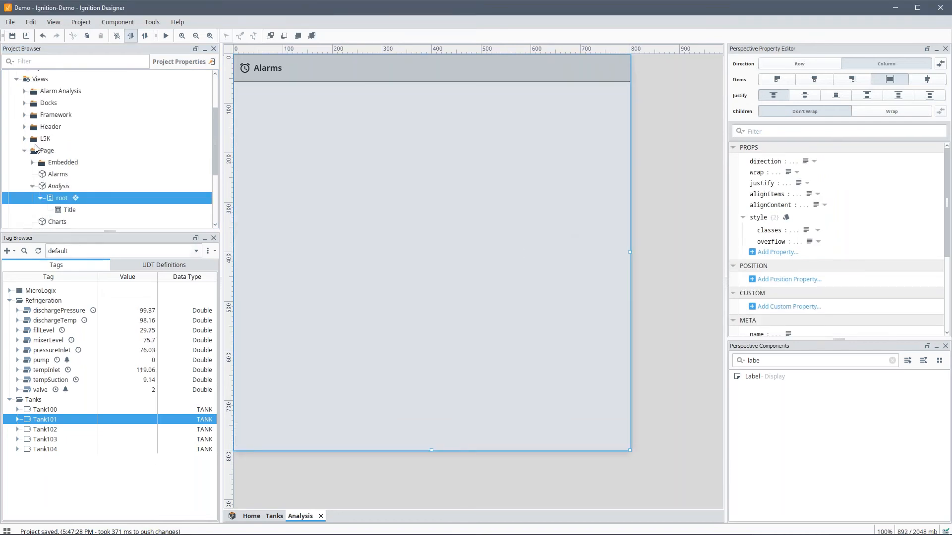
{"action": "left_click", "coordinate": [24, 92]}
{"action": "left_click_drag", "start_coordinate": [69, 103], "coordinate": [333, 189]}
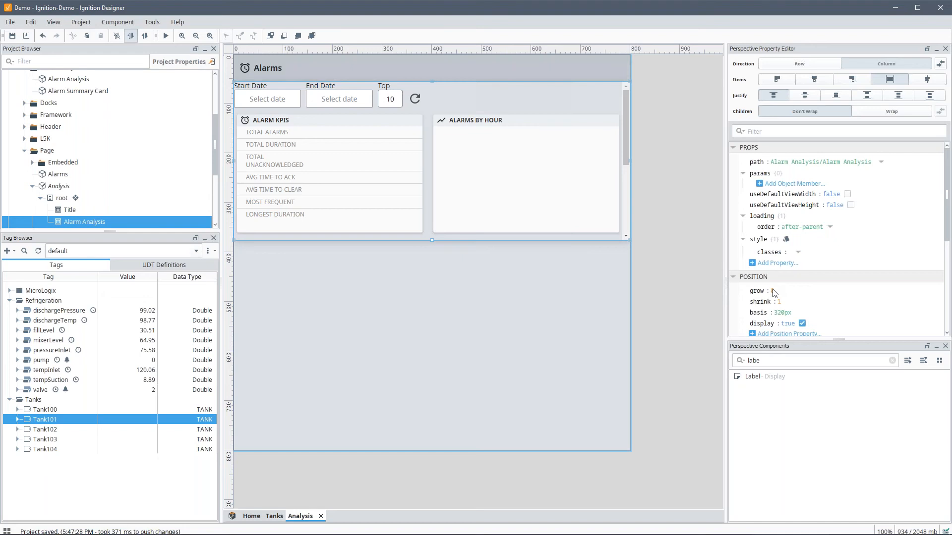
{"action": "type", "text": "1"}
{"action": "key", "text": "Tab"}
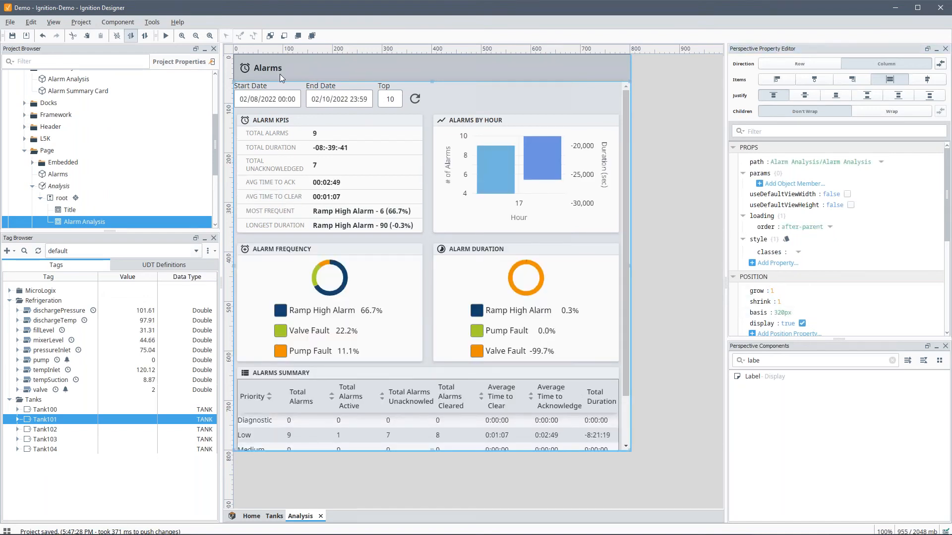
Step: Change the page title to Alarm Analysis with the analytics icon
{"action": "left_click", "coordinate": [280, 73]}
{"action": "left_click", "coordinate": [793, 195]}
{"action": "key", "text": "BackSpace"}
{"action": "type", "text": "Analyssi"}
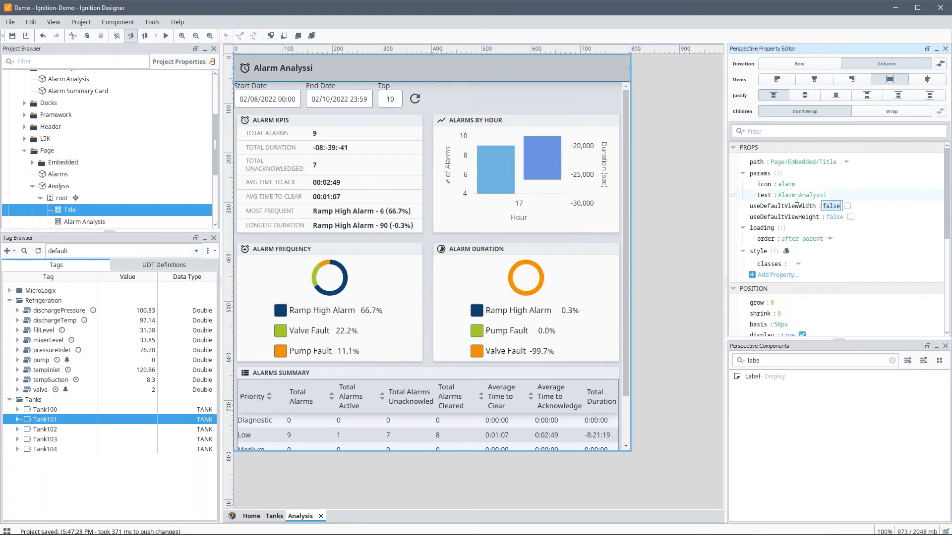
{"action": "left_click", "coordinate": [786, 184]}
{"action": "type", "text": "analys"}
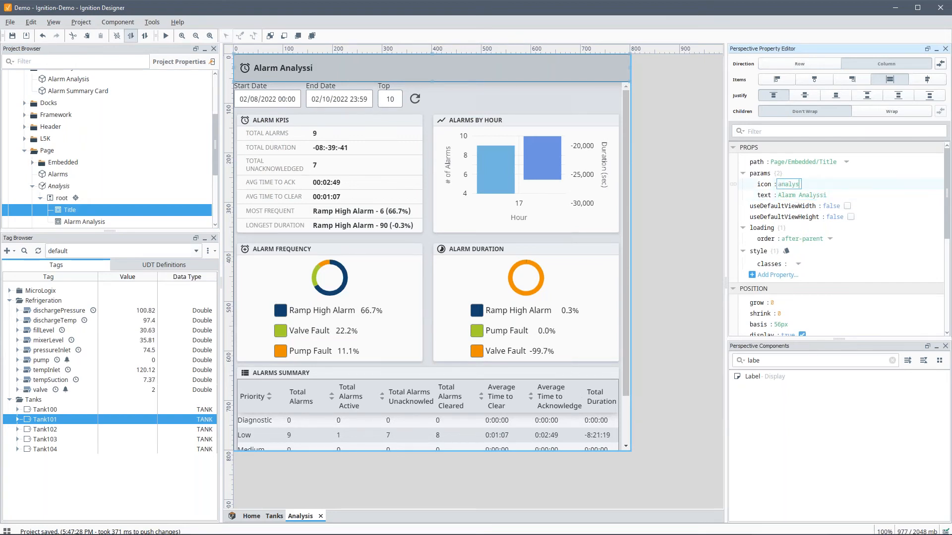
{"action": "key", "text": "BackSpace"}
{"action": "type", "text": "tics"}
{"action": "left_click", "coordinate": [817, 196]}
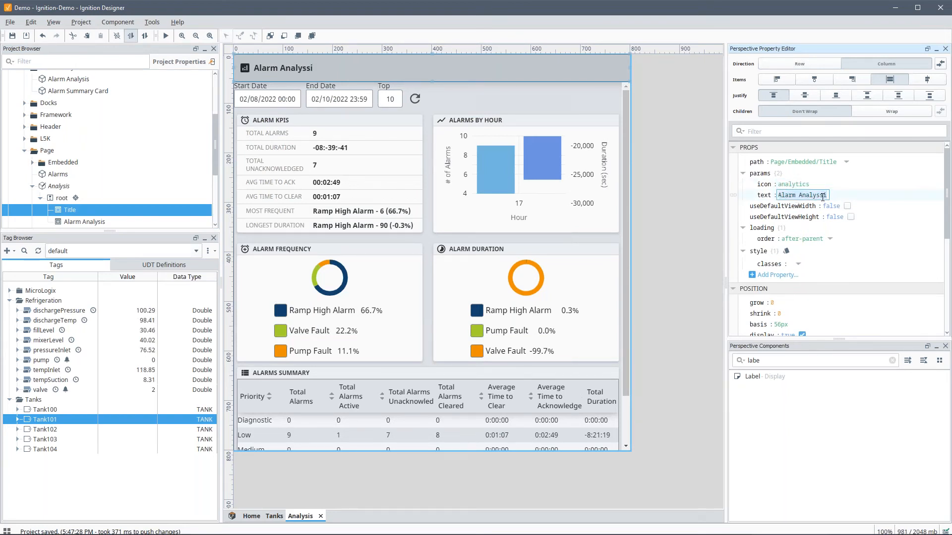
{"action": "key", "text": "Delete"}
{"action": "key", "text": "Delete"}
{"action": "type", "text": "is"}
{"action": "key", "text": "Tab"}
Step: Give the embedded Alarm Analysis view a 10px margin
{"action": "left_click", "coordinate": [455, 136]}
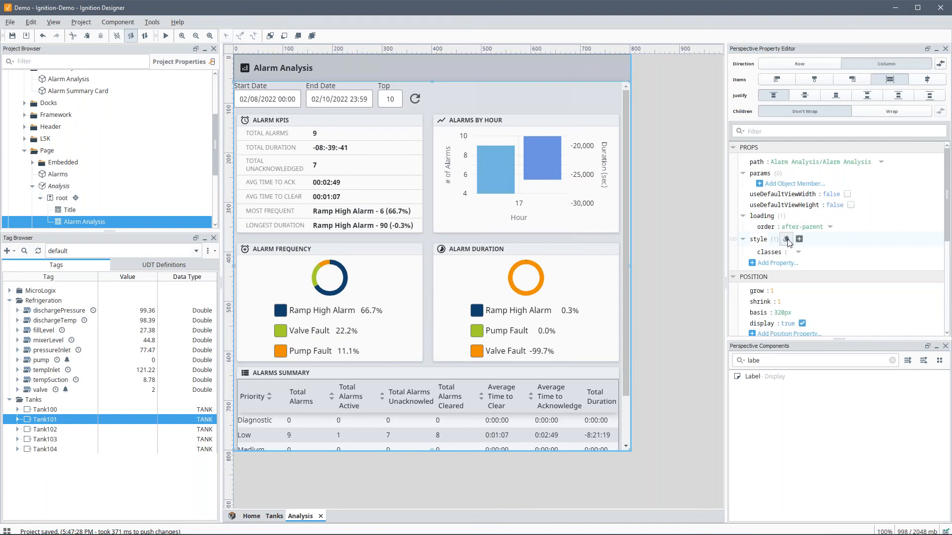
{"action": "left_click", "coordinate": [787, 239]}
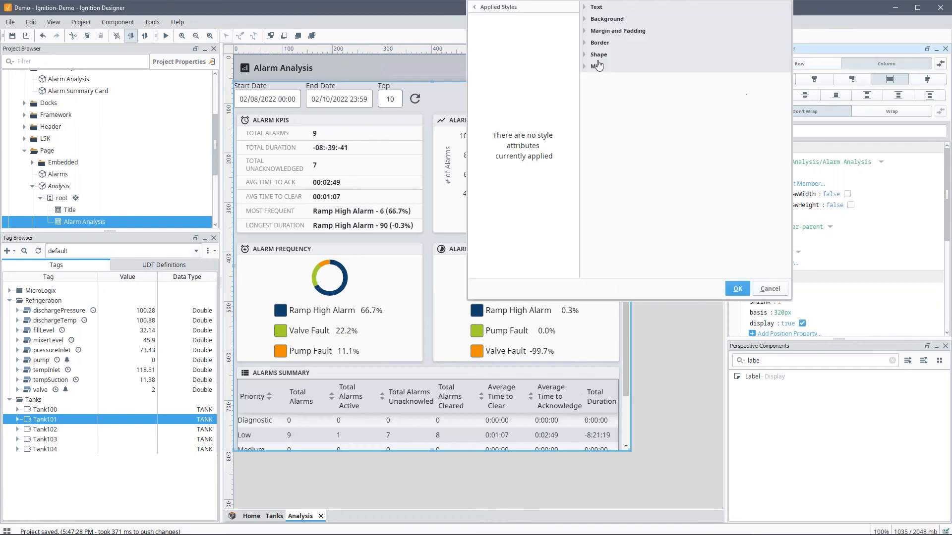
{"action": "left_click", "coordinate": [582, 32]}
{"action": "left_click", "coordinate": [655, 64]}
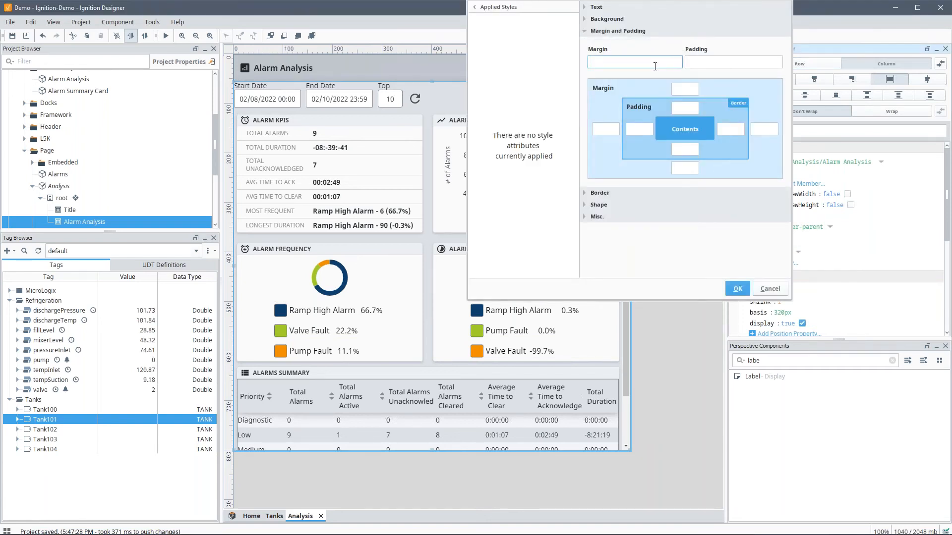
{"action": "type", "text": "10px"}
{"action": "left_click", "coordinate": [737, 289]}
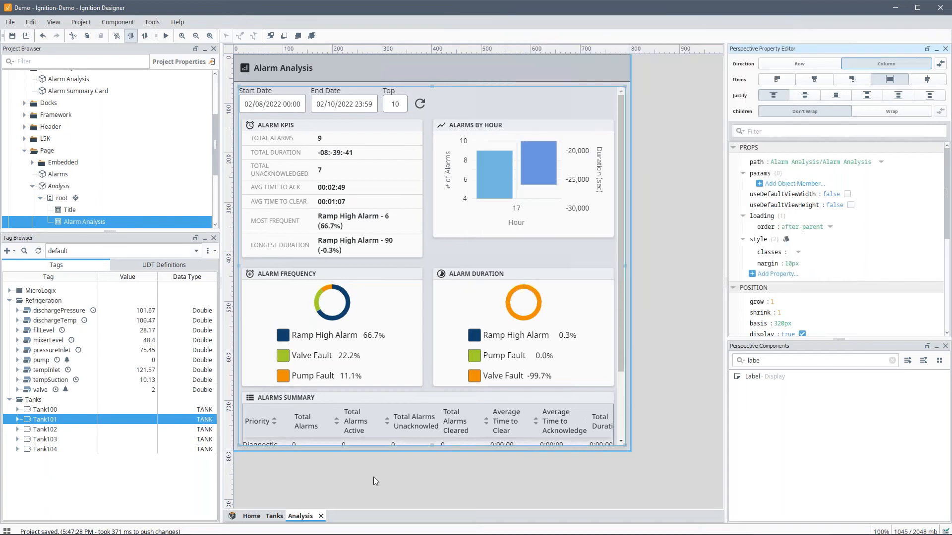
Step: Duplicate the Alarms entry in the Menu dock and set its target to /analysis
{"action": "left_click", "coordinate": [25, 103]}
{"action": "left_click", "coordinate": [52, 115]}
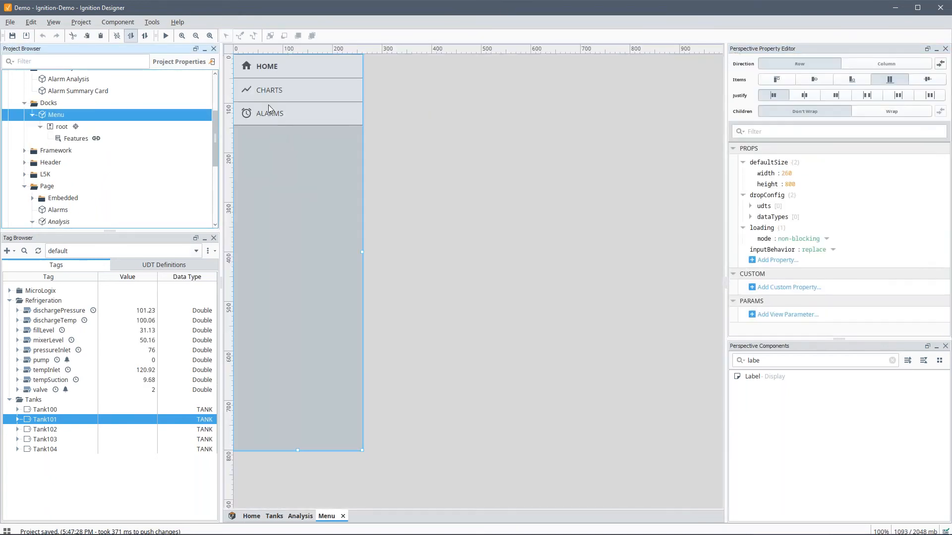
{"action": "right_click", "coordinate": [762, 197]}
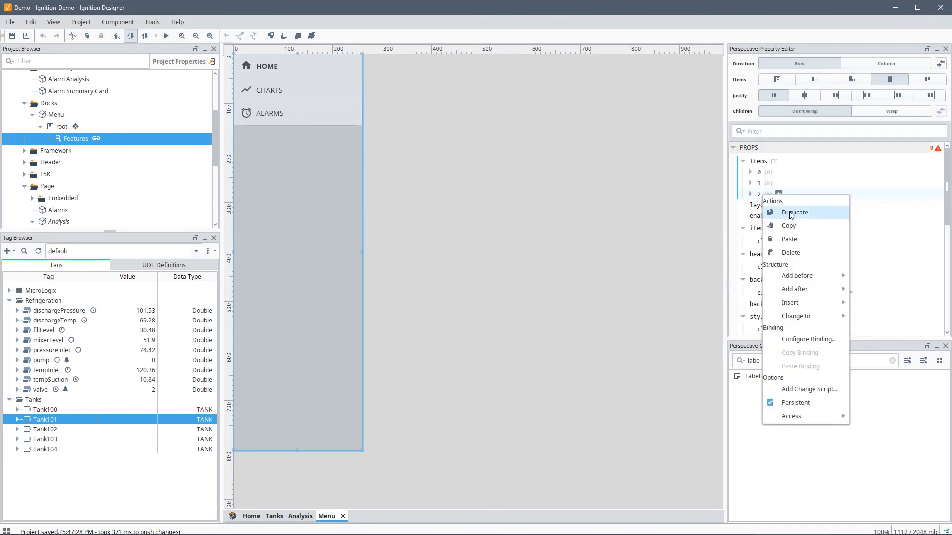
{"action": "left_click", "coordinate": [779, 213]}
{"action": "double_click", "coordinate": [811, 214]}
{"action": "type", "text": "aan"}
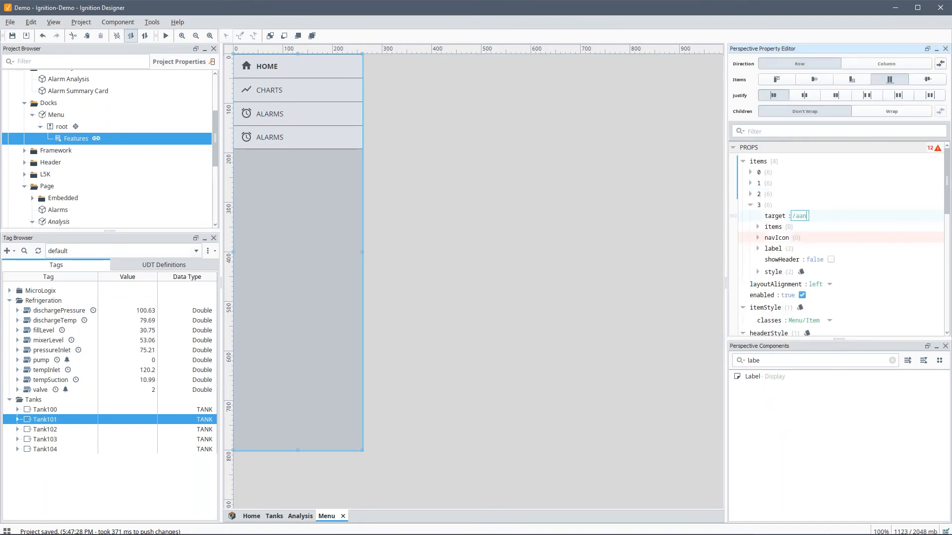
{"action": "type", "text": "nalyssiis"}
{"action": "key", "text": "Return"}
Step: Set the new menu entry's label to Alarm Analysis and its icon to material/analytics
{"action": "left_click", "coordinate": [757, 249]}
{"action": "double_click", "coordinate": [812, 260]}
{"action": "type", "text": "Ana"}
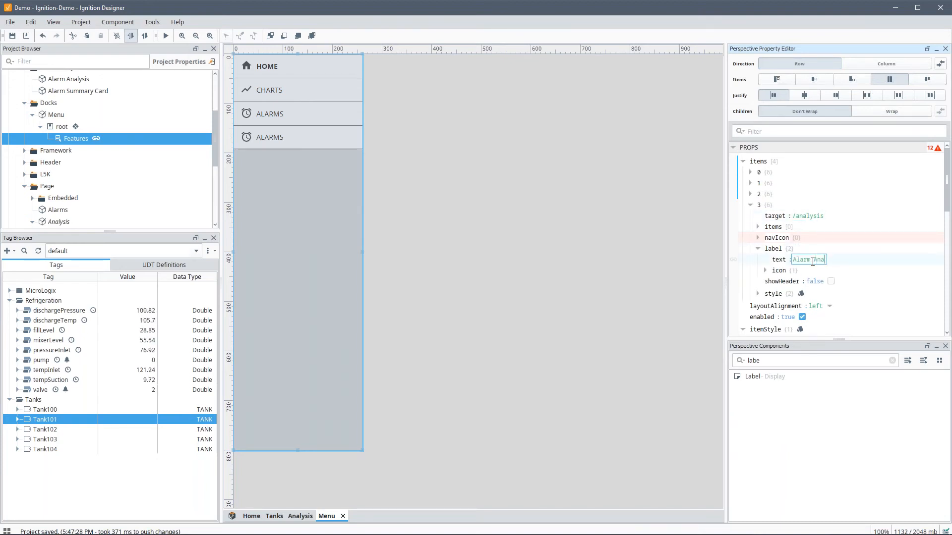
{"action": "left_click", "coordinate": [765, 270]}
{"action": "left_click", "coordinate": [848, 283]}
{"action": "key", "text": "BackSpace"}
{"action": "key", "text": "BackSpace"}
{"action": "key", "text": "BackSpace"}
{"action": "key", "text": "BackSpace"}
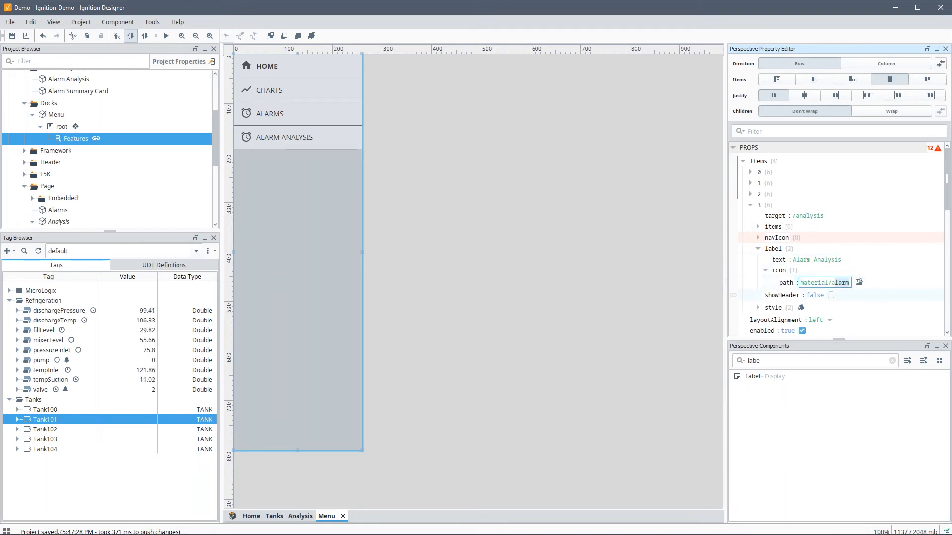
{"action": "type", "text": "naly"}
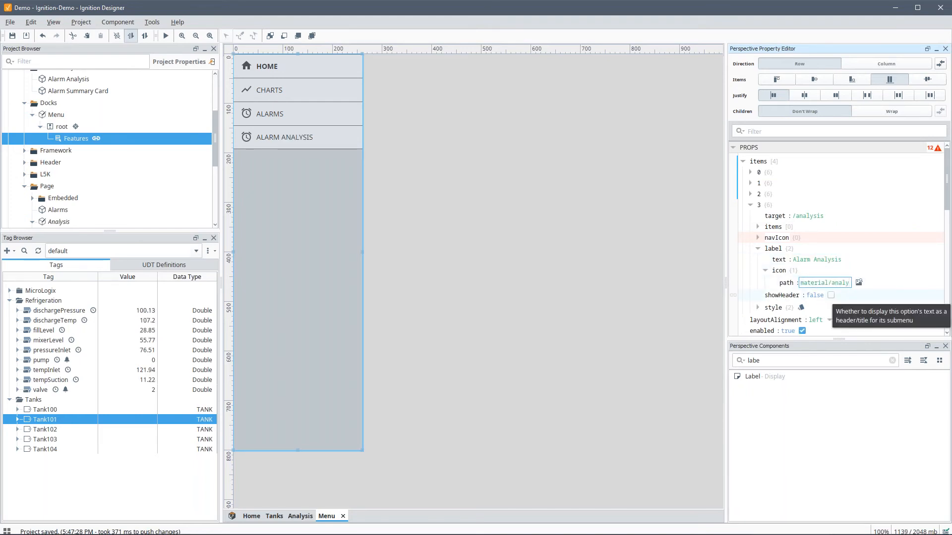
{"action": "type", "text": "tics"}
{"action": "key", "text": "BackSpace"}
{"action": "key", "text": "Tab"}
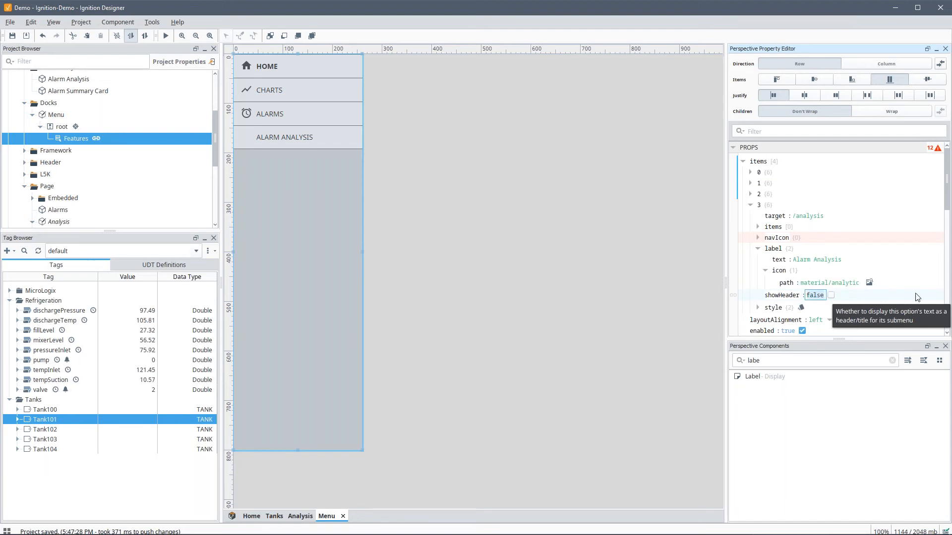
{"action": "left_click", "coordinate": [856, 284]}
{"action": "type", "text": "s"}
{"action": "key", "text": "Tab"}
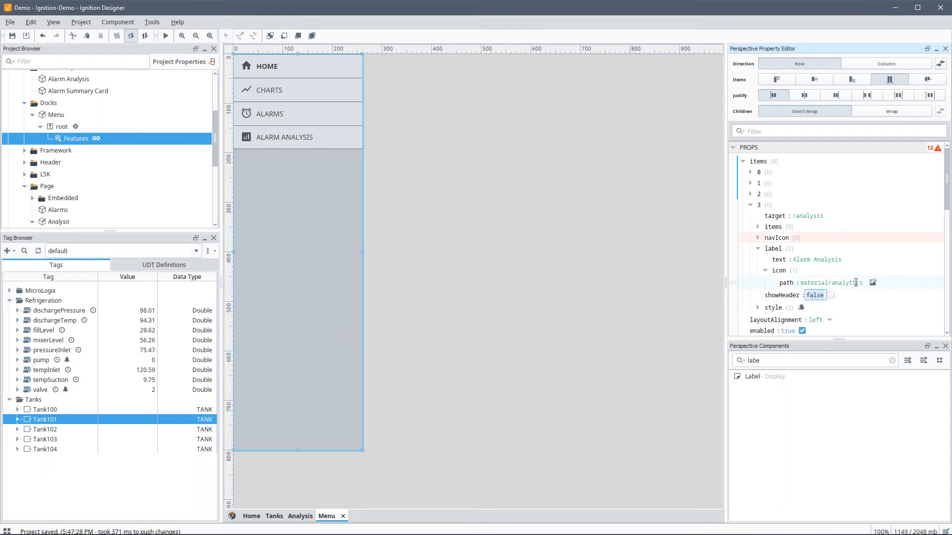
{"action": "left_click", "coordinate": [232, 516]}
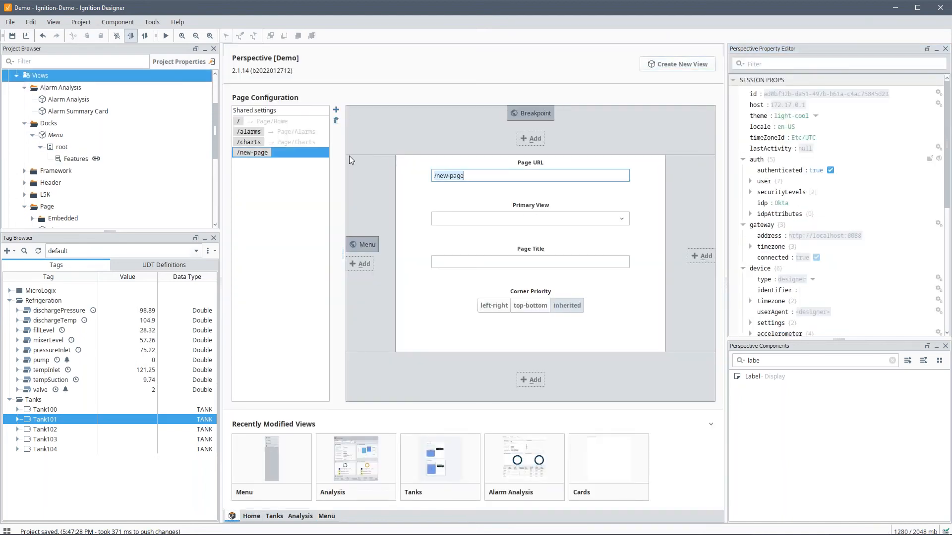
Step: Rename the new page URL to /analysis, choose Page/Analysis as primary view, and save
{"action": "double_click", "coordinate": [441, 176]}
{"action": "key", "text": "BackSpace"}
{"action": "type", "text": "analysis"}
{"action": "left_click", "coordinate": [623, 220]}
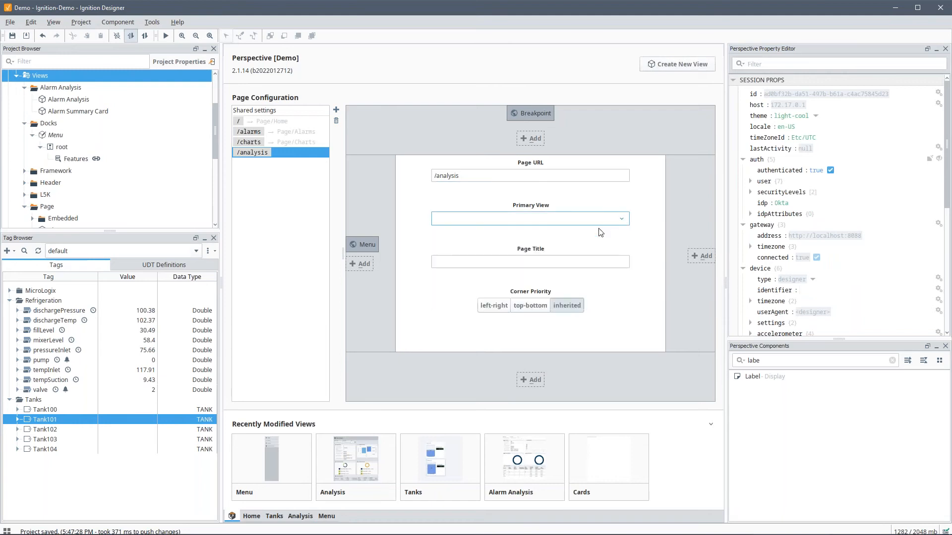
{"action": "left_click", "coordinate": [623, 220]}
{"action": "left_click", "coordinate": [446, 281]}
{"action": "left_click", "coordinate": [466, 261]}
{"action": "key", "text": "ctrl+s"}
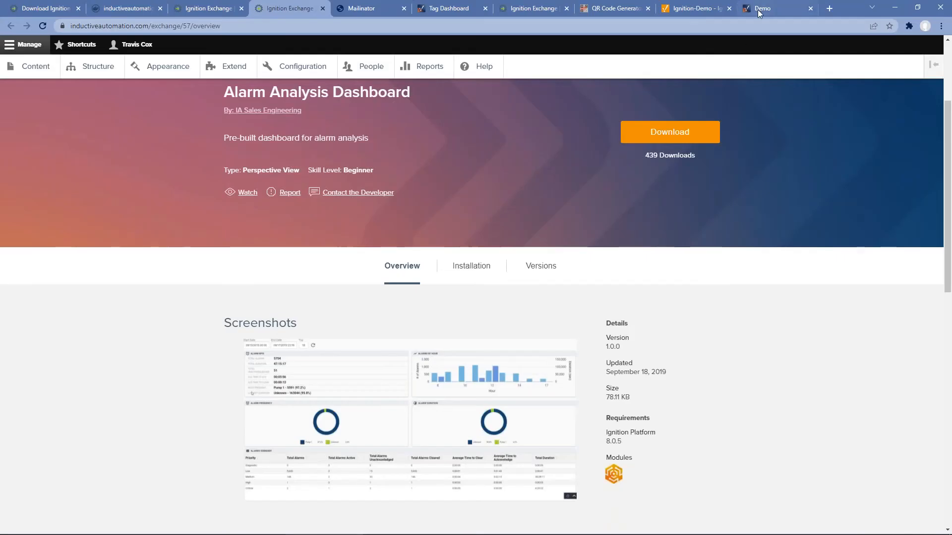
{"action": "left_click", "coordinate": [766, 8]}
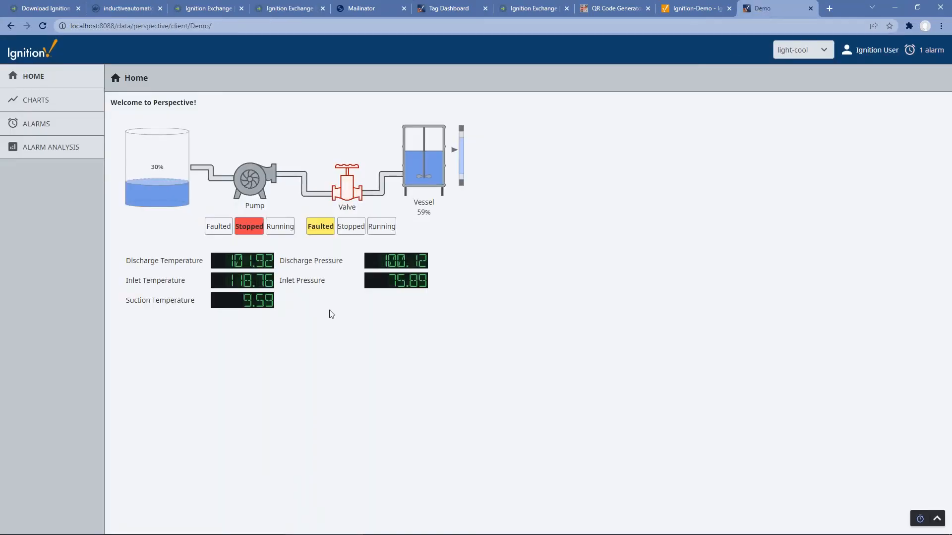
Step: Choose ALARM ANALYSIS in the session's side menu to view the dashboard
{"action": "left_click", "coordinate": [50, 149]}
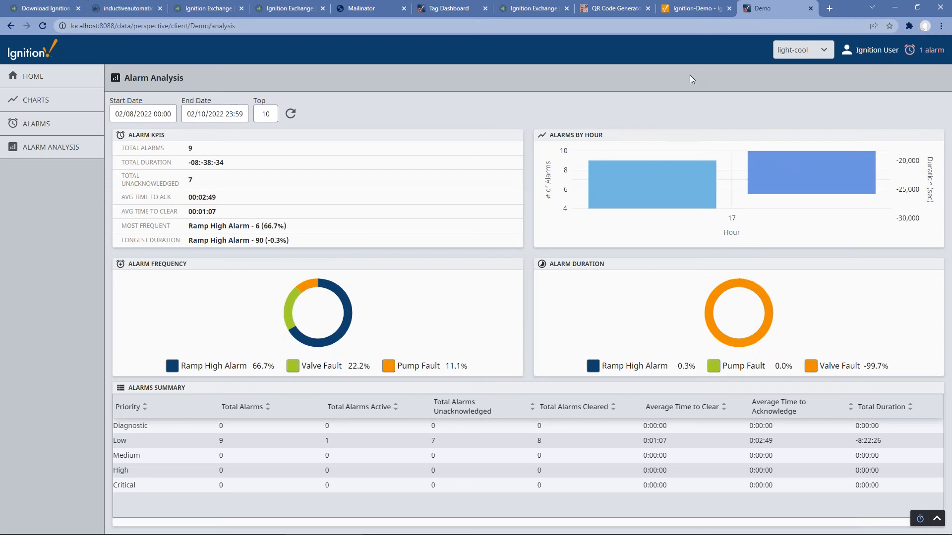
Step: Log in to the Gateway configuration section with the admin account
{"action": "left_click", "coordinate": [684, 10]}
{"action": "left_click", "coordinate": [11, 149]}
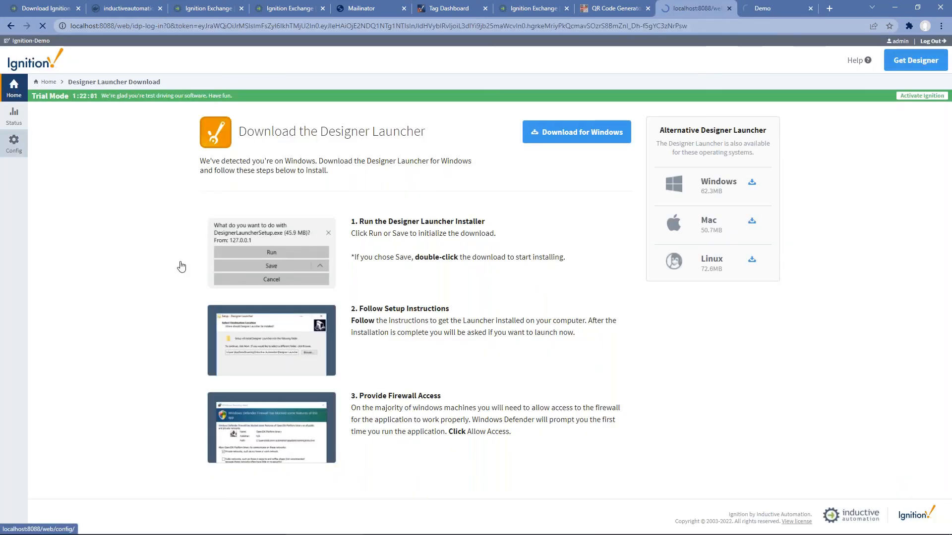
{"action": "left_click", "coordinate": [495, 281]}
{"action": "type", "text": "admin"}
{"action": "key", "text": "Return"}
{"action": "type", "text": "password"}
{"action": "key", "text": "Return"}
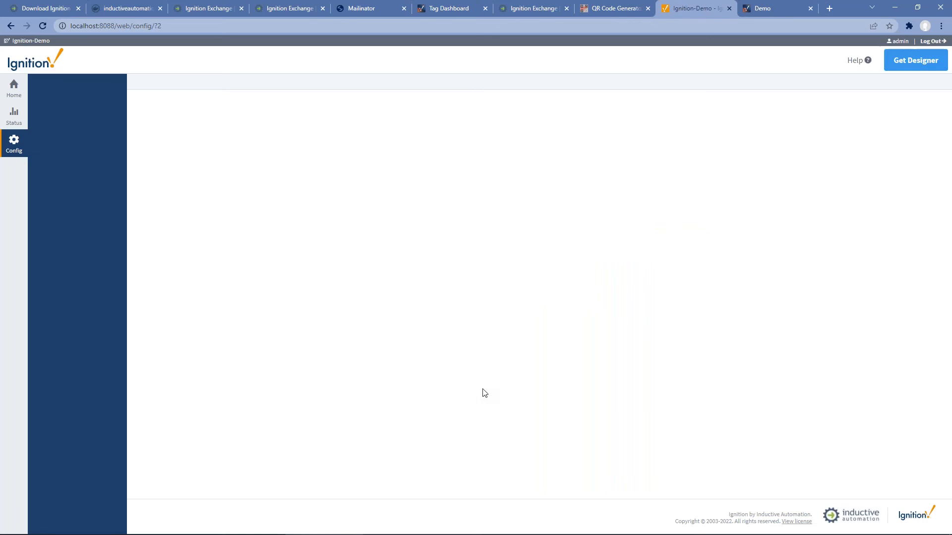
Step: Start a new Email Notification alarm profile named Email
{"action": "scroll", "coordinate": [106, 309], "scroll_direction": "down", "scroll_amount": 3}
{"action": "left_click", "coordinate": [71, 384]}
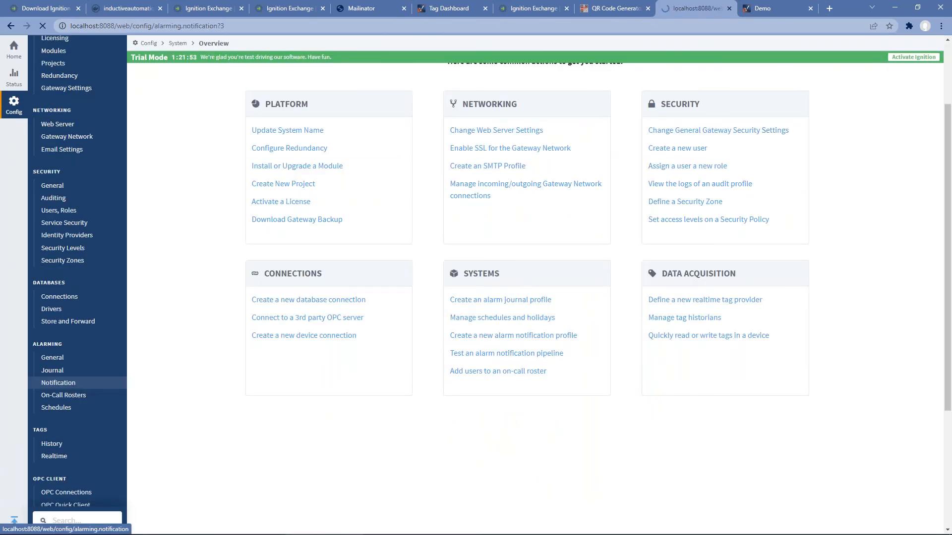
{"action": "left_click", "coordinate": [310, 169]}
{"action": "left_click", "coordinate": [534, 334]}
{"action": "type", "text": "Email"}
{"action": "key", "text": "Tab"}
{"action": "key", "text": "Tab"}
{"action": "key", "text": "Tab"}
{"action": "scroll", "coordinate": [397, 327], "scroll_direction": "down", "scroll_amount": 1}
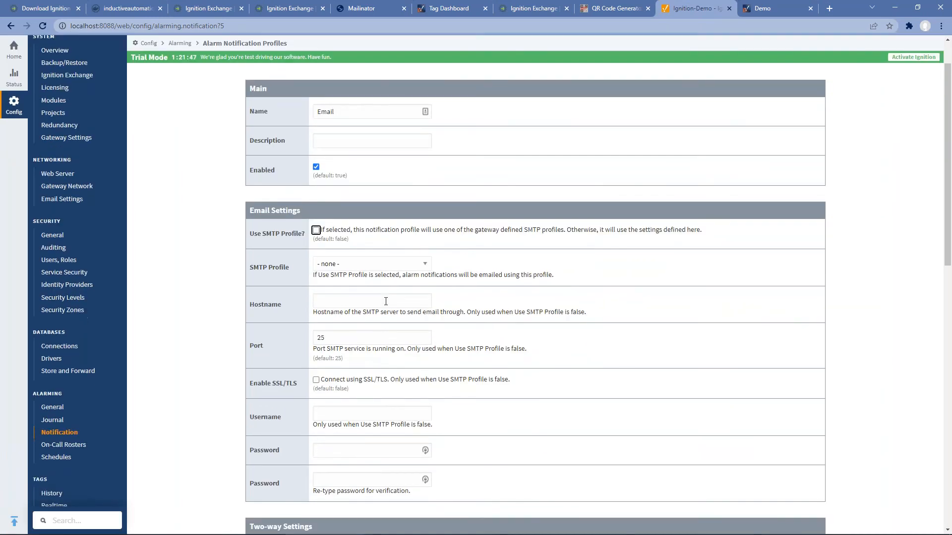
{"action": "key", "text": "alt+Tab"}
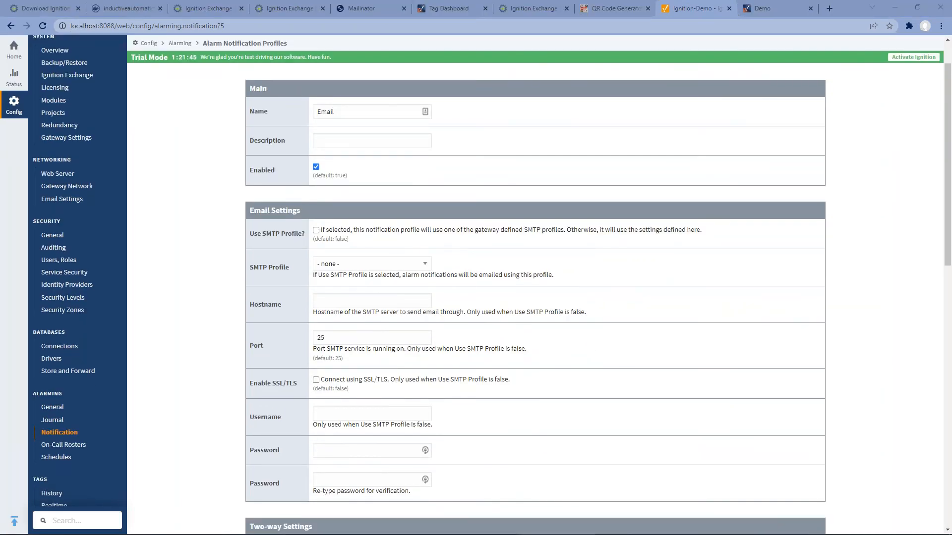
Step: Set SMTP host mail.noip.com, port 587, and the mail account username and password
{"action": "left_click", "coordinate": [349, 299]}
{"action": "type", "text": "mail.noip.com"}
{"action": "key", "text": "Tab"}
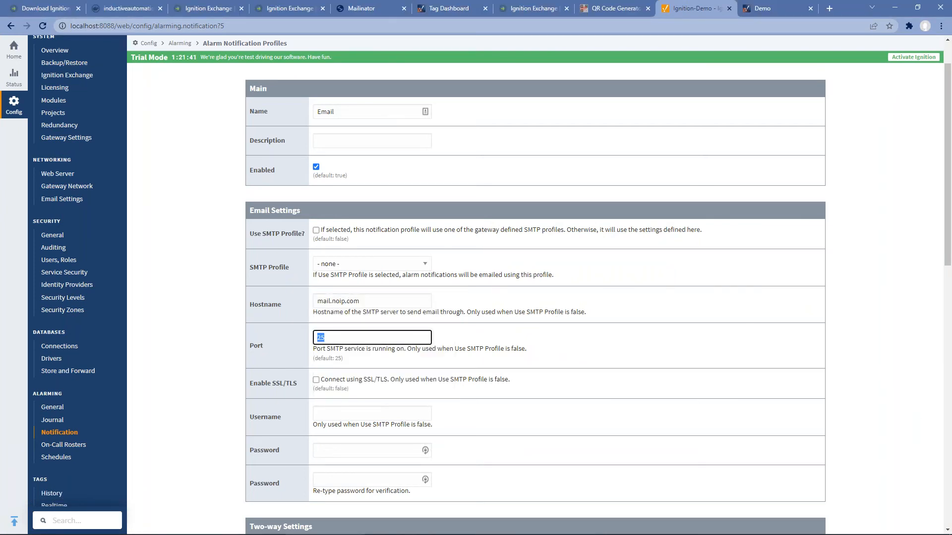
{"action": "key", "text": "alt+Tab"}
{"action": "key", "text": "alt+Tab"}
{"action": "type", "text": "587"}
{"action": "key", "text": "Tab"}
{"action": "key", "text": "ctrl+v"}
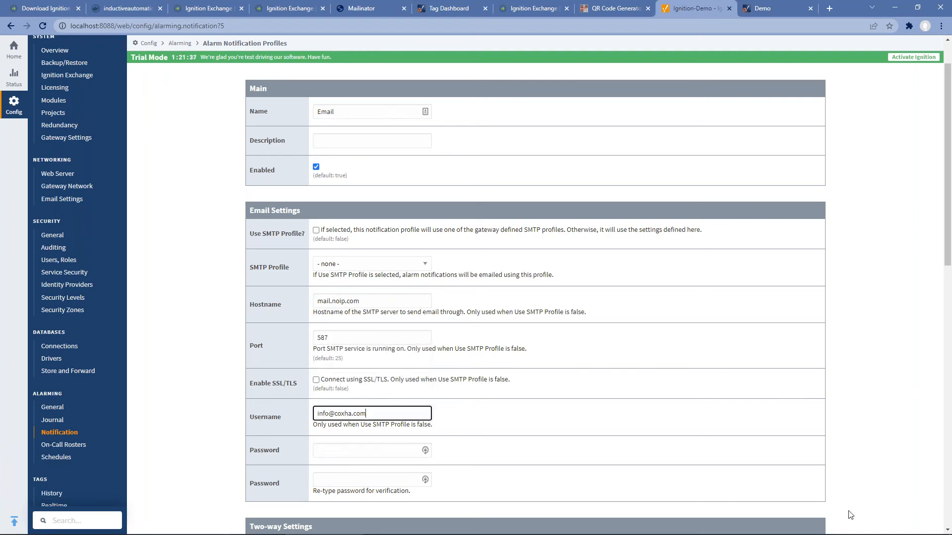
{"action": "key", "text": "alt+Tab"}
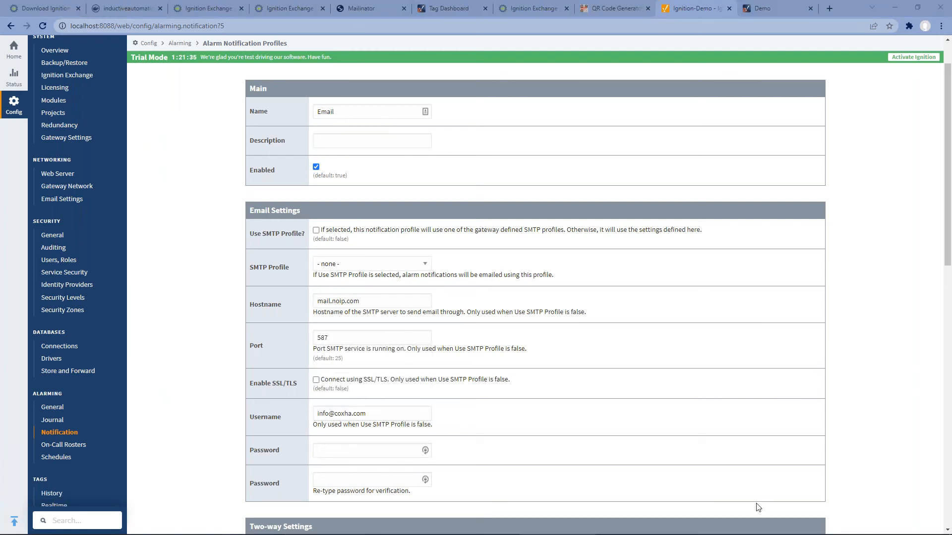
{"action": "left_click", "coordinate": [335, 446]}
{"action": "key", "text": "ctrl+v"}
{"action": "key", "text": "Tab"}
{"action": "key", "text": "ctrl+v"}
Step: Choose the Audit profile for auditing and create the Email profile
{"action": "scroll", "coordinate": [446, 441], "scroll_direction": "down", "scroll_amount": 7}
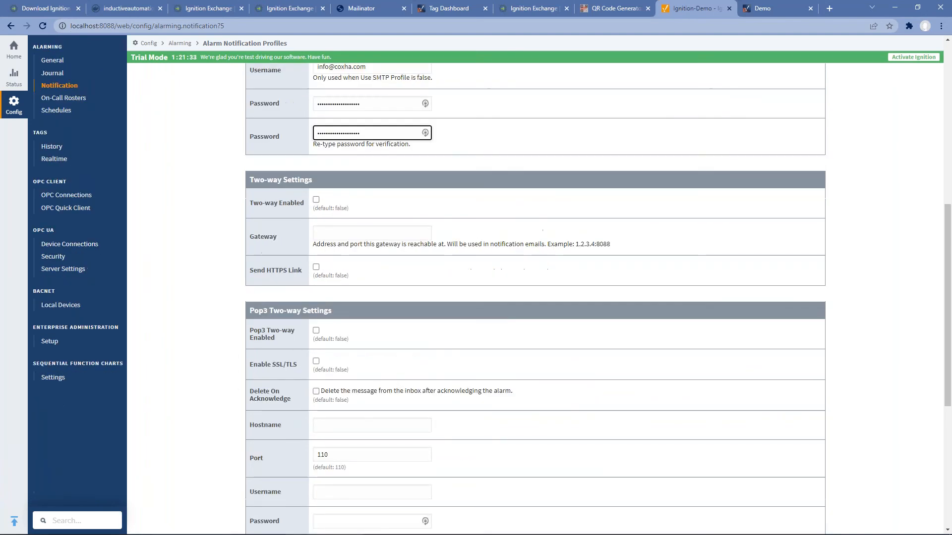
{"action": "scroll", "coordinate": [447, 442], "scroll_direction": "down", "scroll_amount": 6}
{"action": "left_click", "coordinate": [379, 408]}
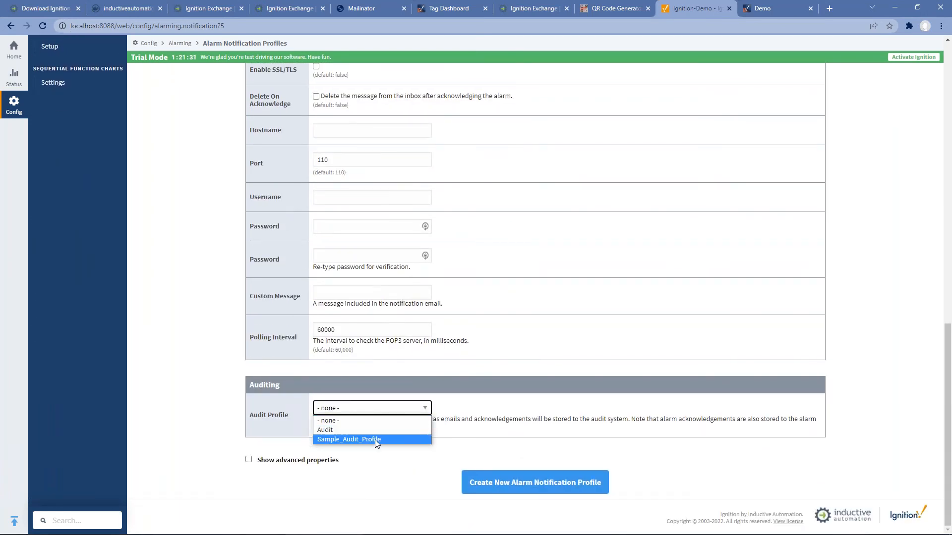
{"action": "left_click", "coordinate": [370, 432]}
{"action": "left_click", "coordinate": [518, 487]}
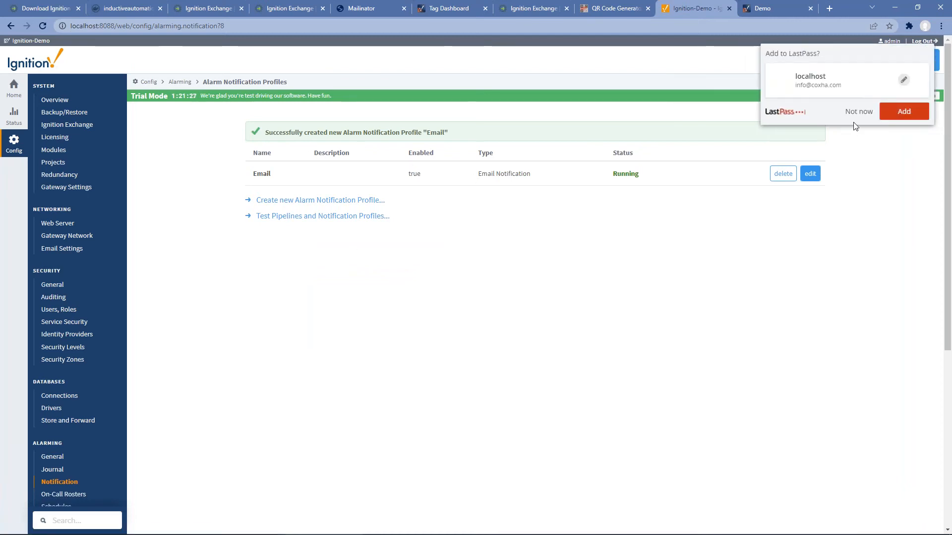
{"action": "left_click", "coordinate": [857, 112]}
Step: Go to the default user source's user list and start adding a new user
{"action": "left_click", "coordinate": [58, 309]}
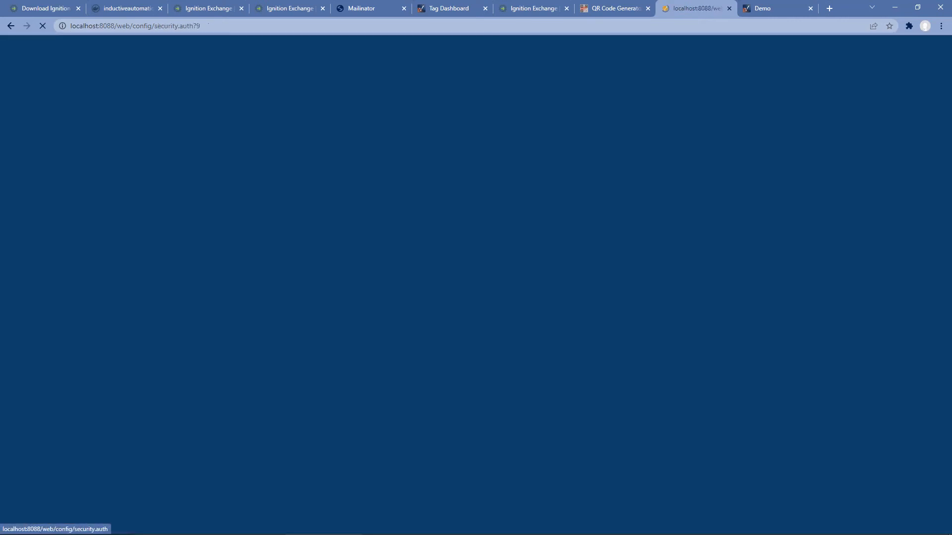
{"action": "left_click", "coordinate": [778, 151]}
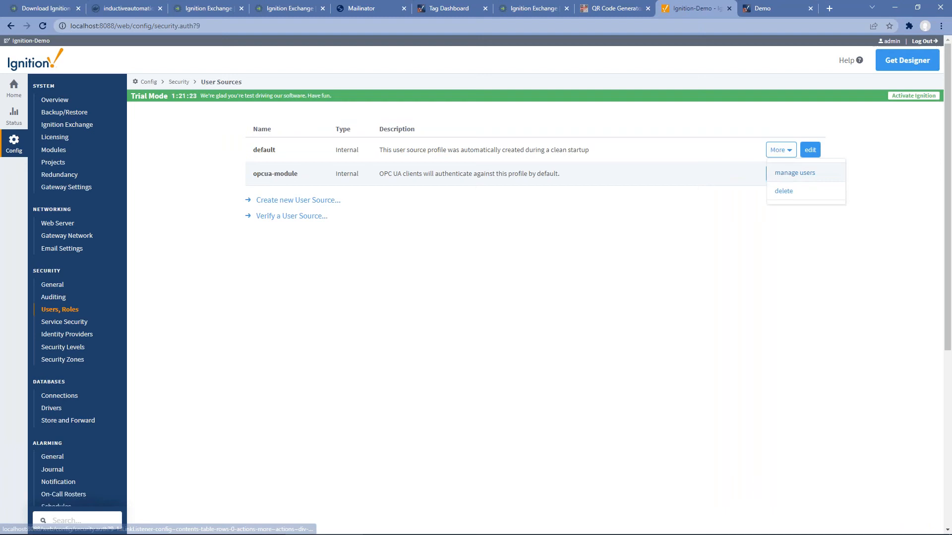
{"action": "left_click", "coordinate": [789, 174]}
{"action": "left_click", "coordinate": [294, 229]}
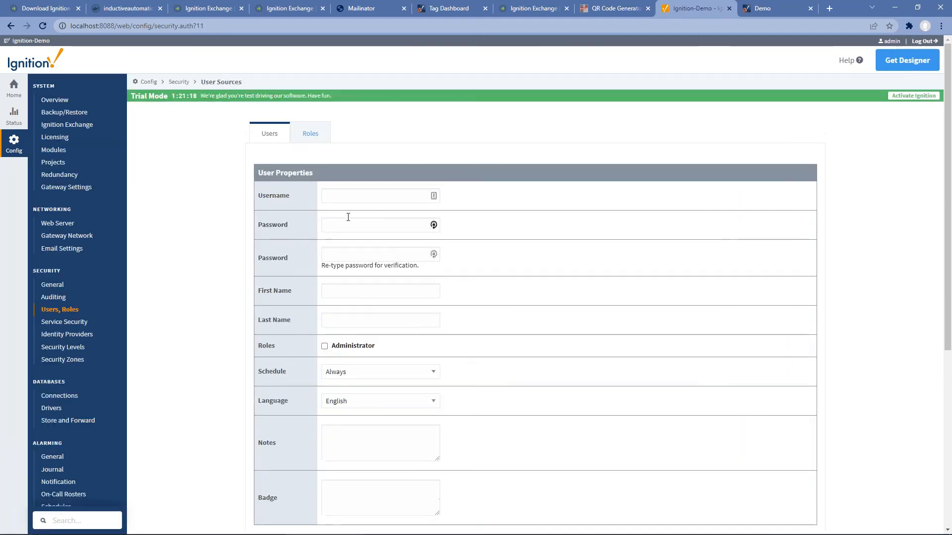
Step: Enter the new user's username, password and confirmation, and first and last name
{"action": "left_click", "coordinate": [349, 196]}
{"action": "type", "text": "travis"}
{"action": "key", "text": "Tab"}
{"action": "type", "text": "password"}
{"action": "key", "text": "Tab"}
{"action": "type", "text": "password"}
{"action": "key", "text": "Tab"}
{"action": "key", "text": "Tab"}
{"action": "key", "text": "Tab"}
{"action": "scroll", "coordinate": [365, 225], "scroll_direction": "down", "scroll_amount": 5}
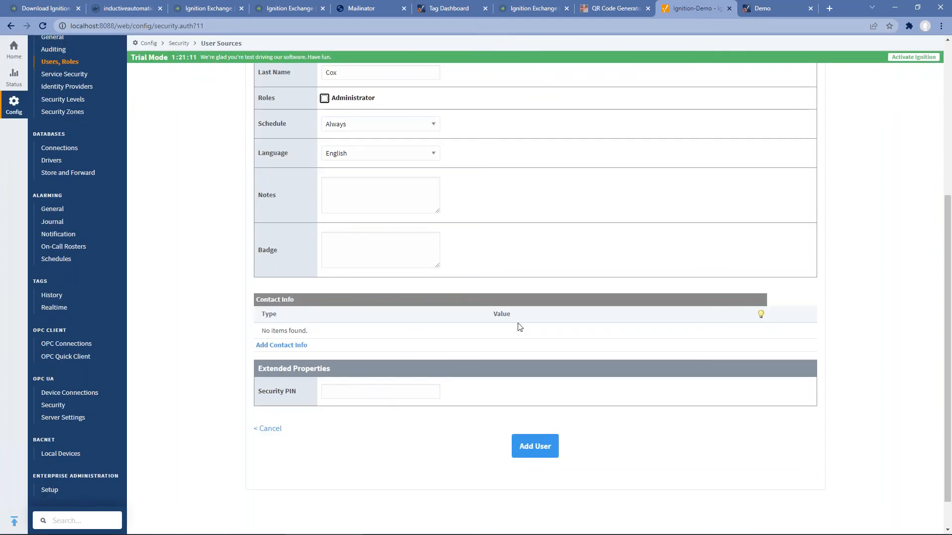
Step: Give the user an E-Mail contact with their e-mail address and create the user
{"action": "left_click", "coordinate": [293, 346]}
{"action": "left_click", "coordinate": [318, 340]}
{"action": "left_click", "coordinate": [274, 356]}
{"action": "left_click", "coordinate": [551, 346]}
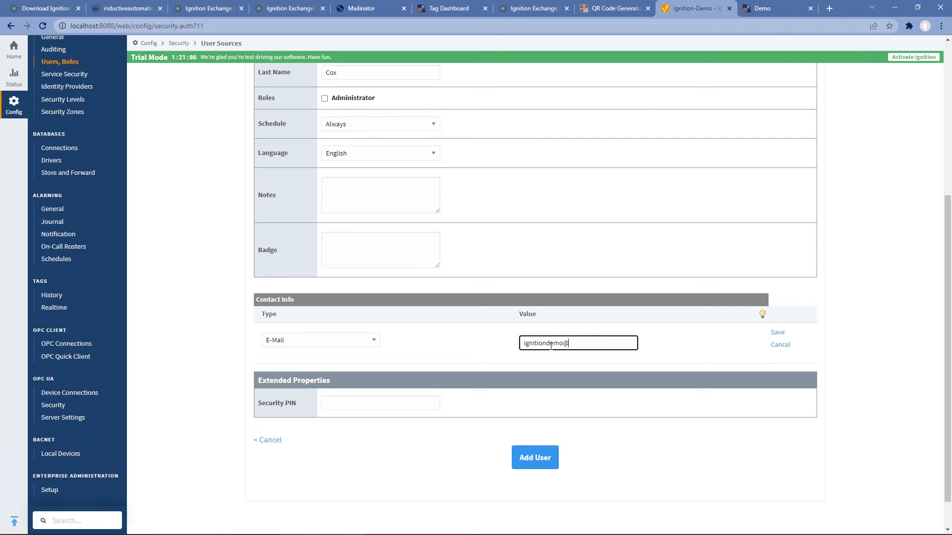
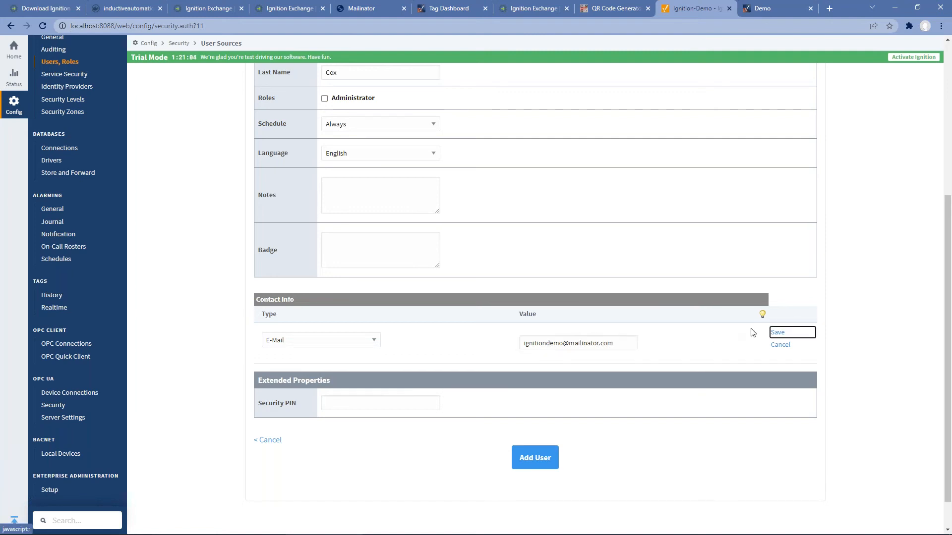
{"action": "left_click", "coordinate": [777, 332]}
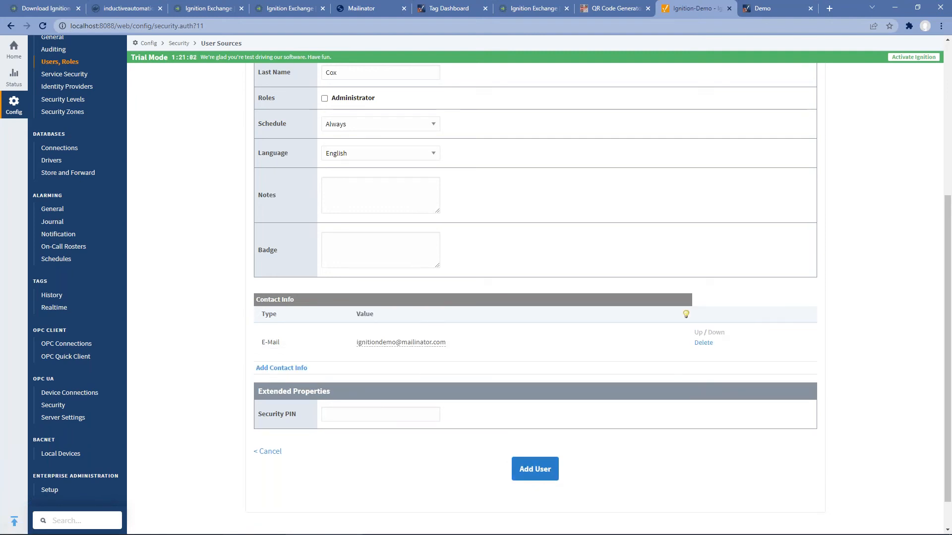
{"action": "left_click", "coordinate": [535, 469]}
{"action": "scroll", "coordinate": [100, 361], "scroll_direction": "down", "scroll_amount": 2}
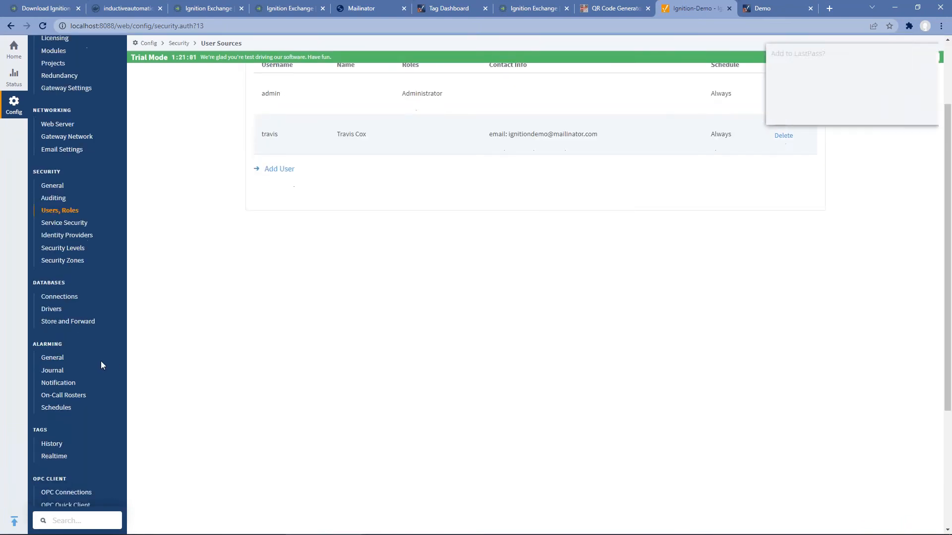
{"action": "left_click", "coordinate": [70, 395]}
Step: Create a new on-call roster named 'Roster'
{"action": "left_click", "coordinate": [307, 196]}
{"action": "left_click", "coordinate": [347, 163]}
{"action": "type", "text": "RT"}
{"action": "type", "text": "oster"}
{"action": "key", "text": "Tab"}
{"action": "left_click", "coordinate": [537, 243]}
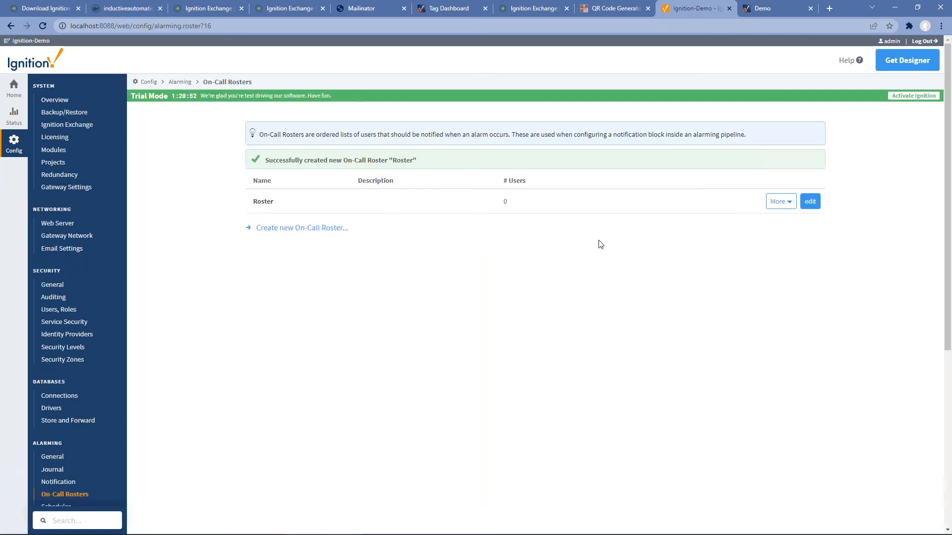
Step: Add the new user from the default user source to Roster, save, and return to the Designer
{"action": "left_click", "coordinate": [776, 203]}
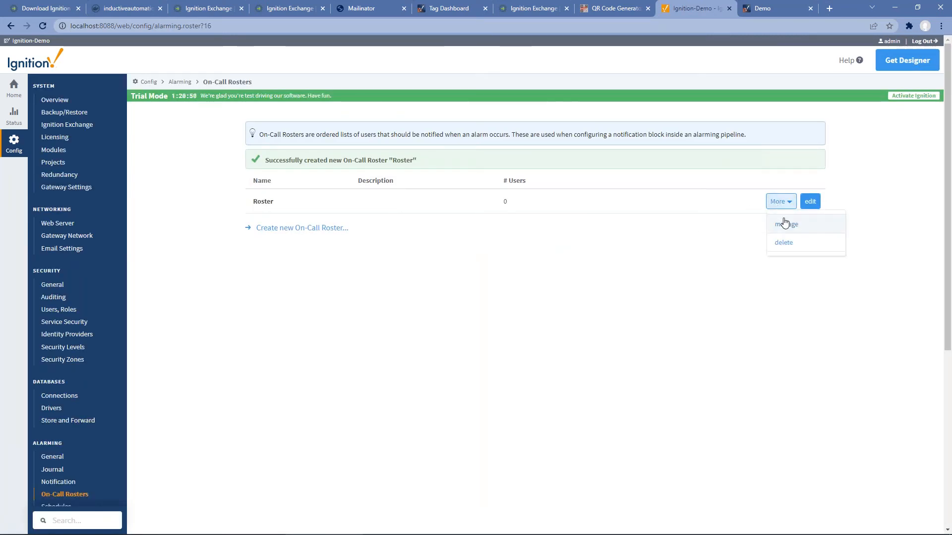
{"action": "left_click", "coordinate": [785, 224]}
{"action": "left_click", "coordinate": [335, 179]}
{"action": "left_click", "coordinate": [330, 199]}
{"action": "left_click", "coordinate": [475, 217]}
{"action": "left_click", "coordinate": [415, 260]}
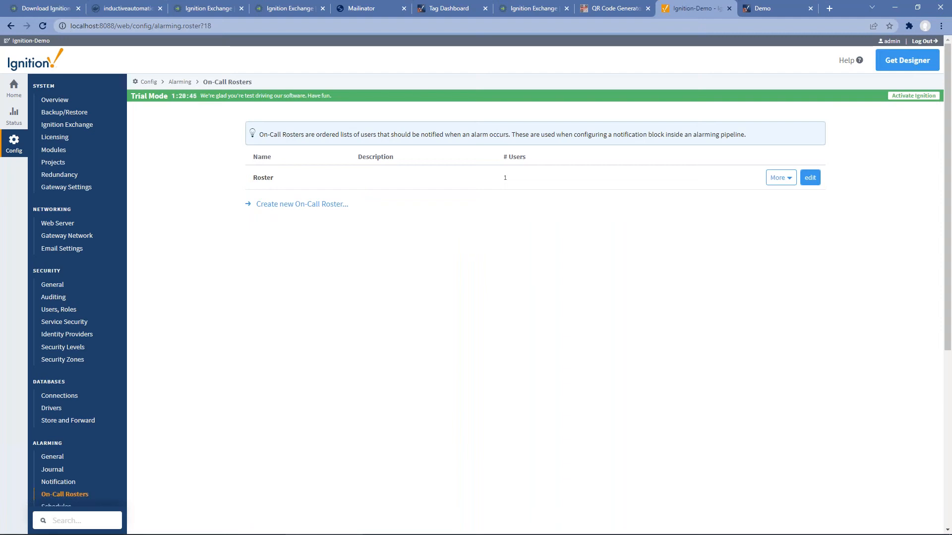
{"action": "key", "text": "alt+Tab"}
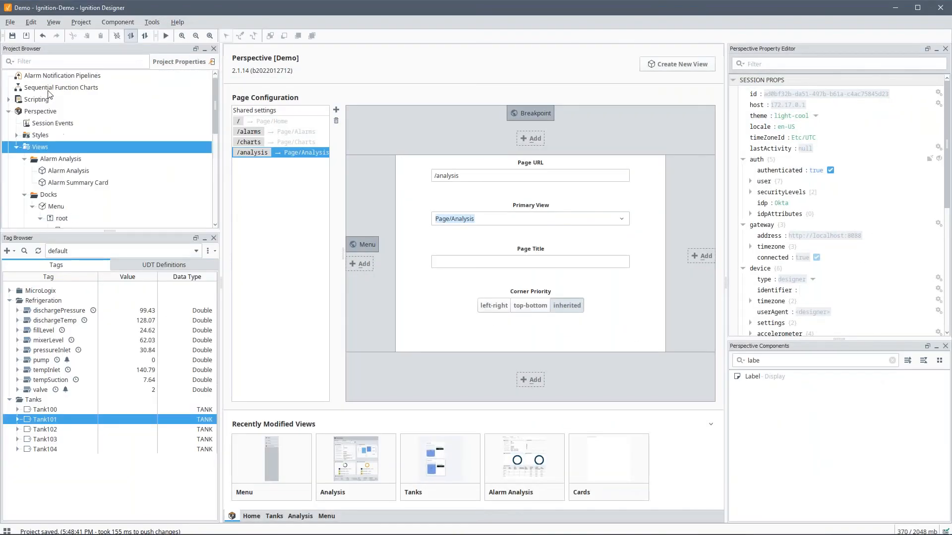
Step: Create a new alarm notification pipeline named 'Email Pipeline'
{"action": "right_click", "coordinate": [55, 76]}
{"action": "left_click", "coordinate": [100, 83]}
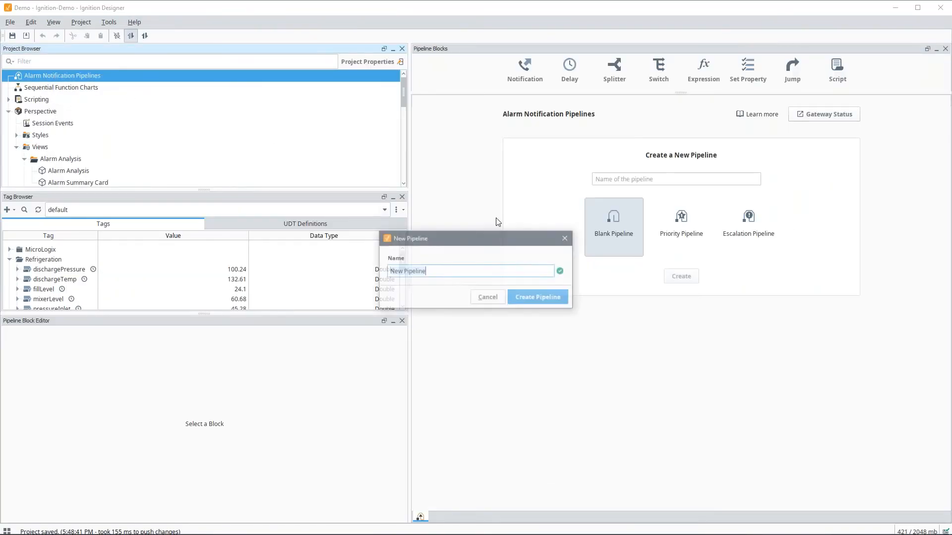
{"action": "type", "text": "Alarm Pip"}
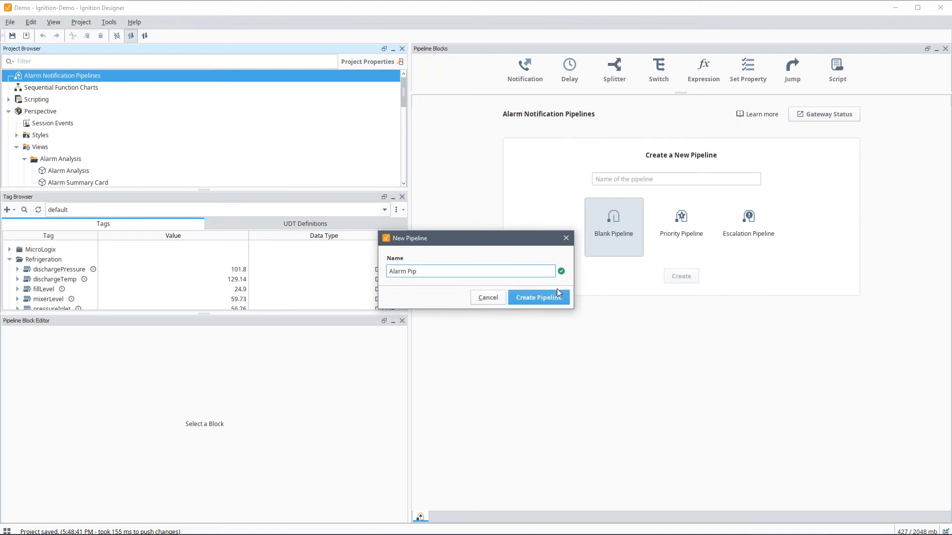
{"action": "key", "text": "ctrl+a"}
{"action": "type", "text": "Email Pipeline"}
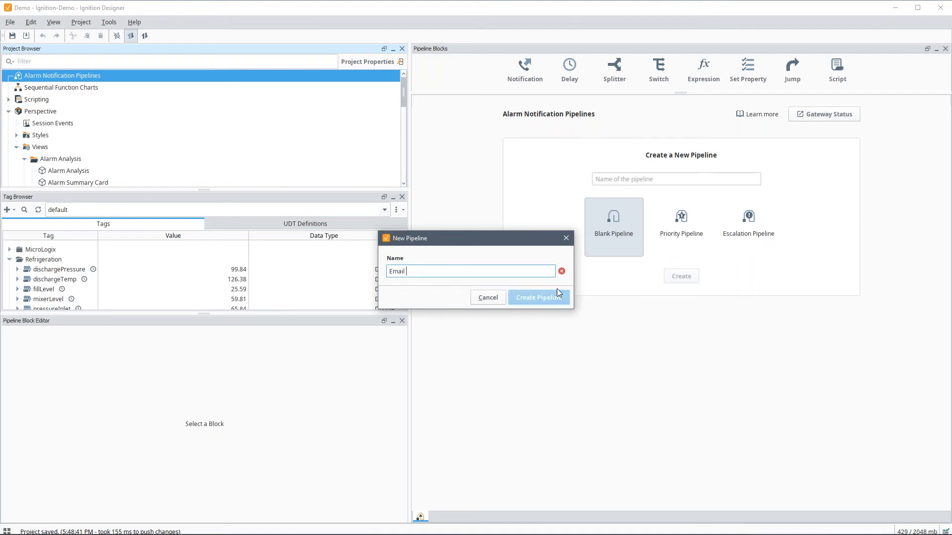
{"action": "left_click", "coordinate": [539, 298]}
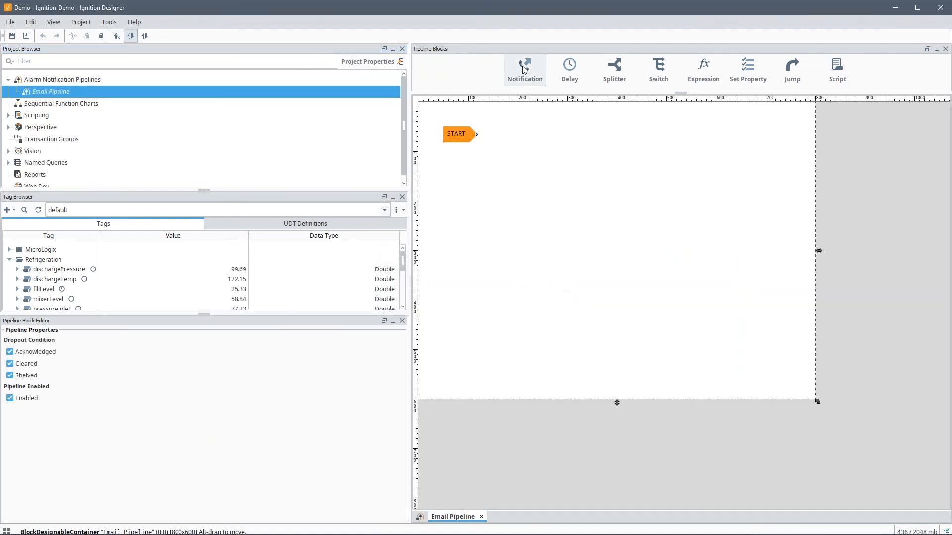
{"action": "left_click_drag", "start_coordinate": [525, 67], "coordinate": [552, 149]}
{"action": "left_click", "coordinate": [562, 168]}
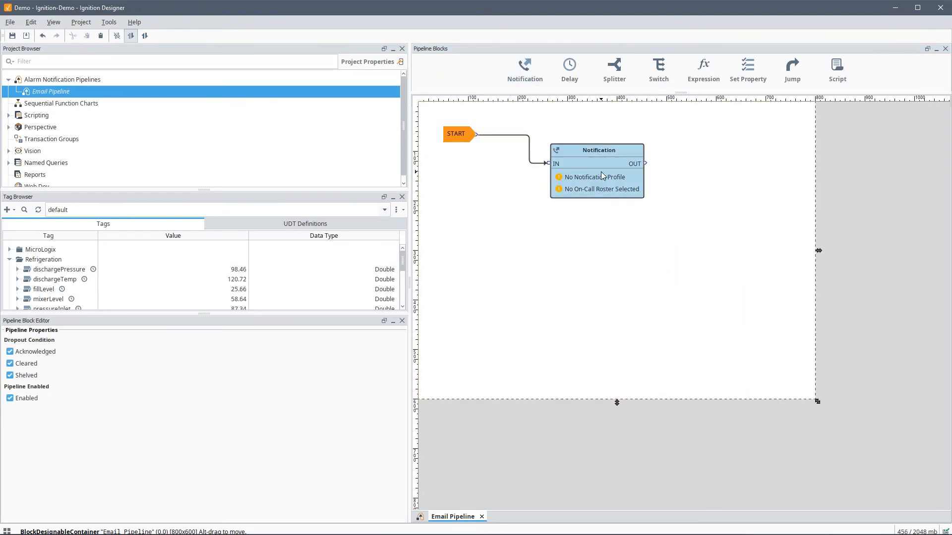
{"action": "left_click", "coordinate": [47, 358]}
{"action": "left_click", "coordinate": [45, 380]}
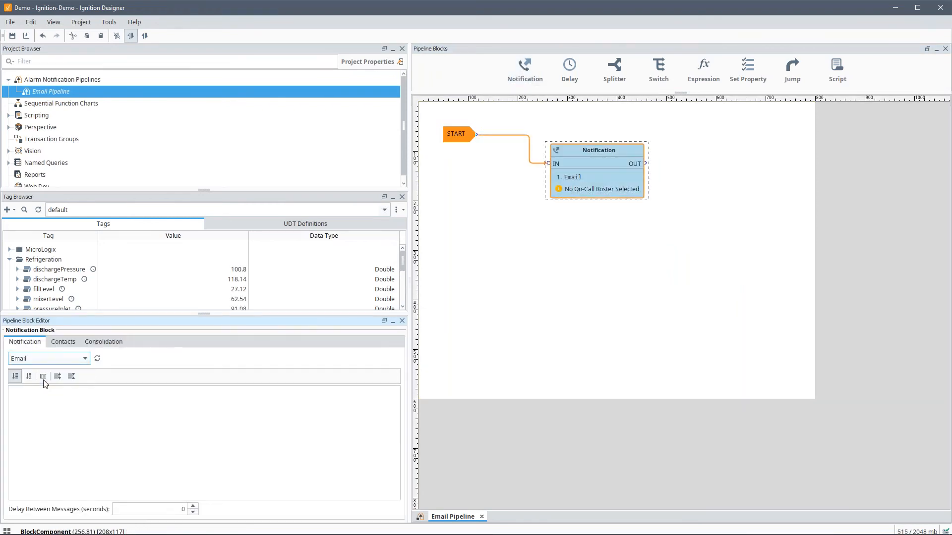
{"action": "left_click", "coordinate": [230, 409]}
{"action": "key", "text": "Return"}
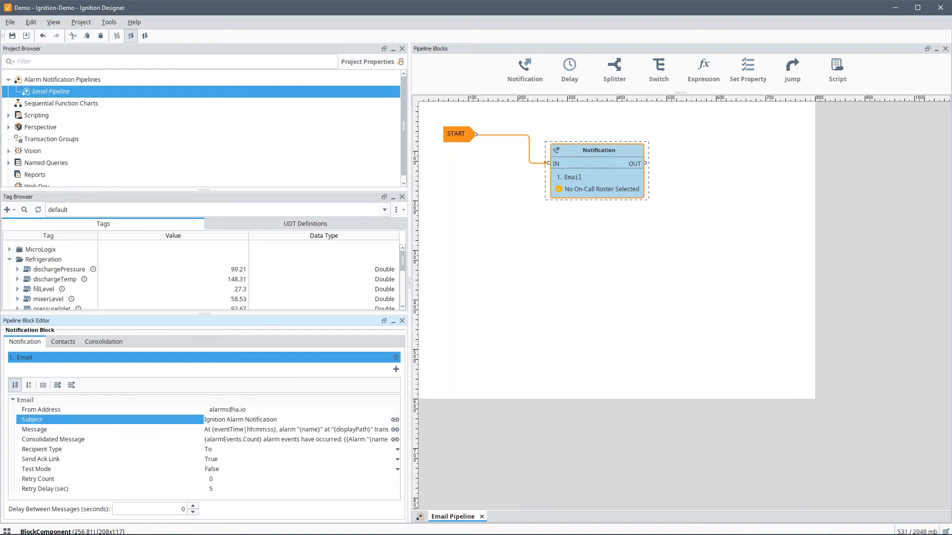
Step: Set the block's contacts to the Roster on-call roster and save the project
{"action": "left_click", "coordinate": [63, 341]}
{"action": "left_click", "coordinate": [59, 387]}
{"action": "left_click", "coordinate": [37, 412]}
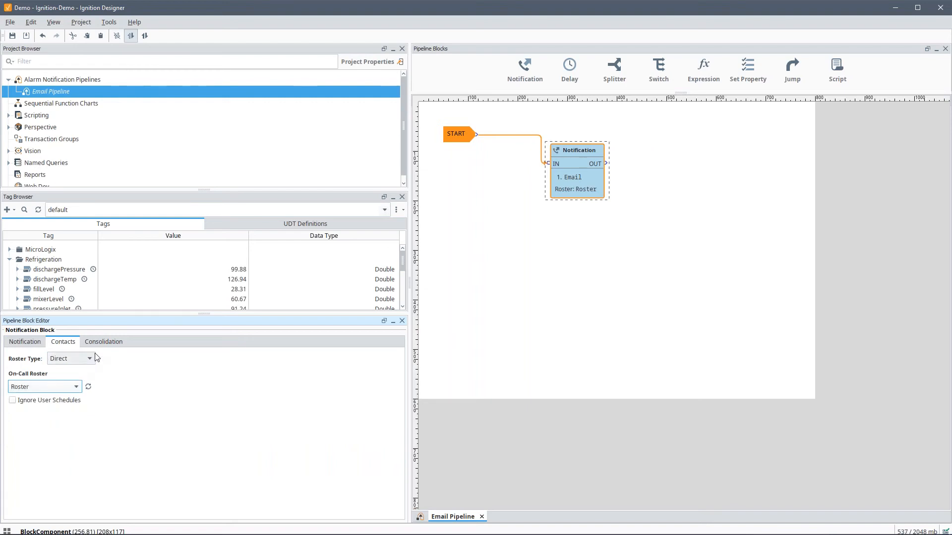
{"action": "left_click", "coordinate": [595, 233]}
{"action": "key", "text": "ctrl+s"}
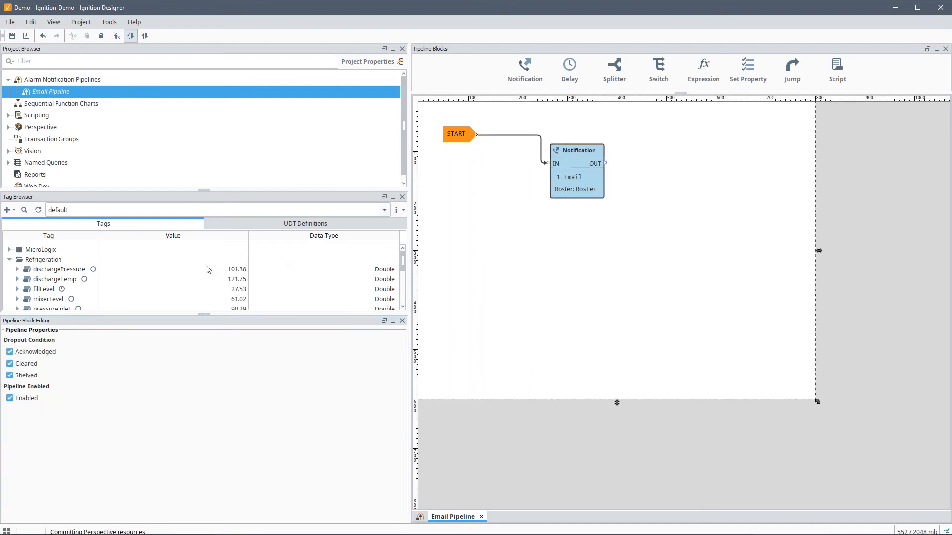
Step: Set the pump tag's Fault alarm Active Pipeline to Demo/Email Pipeline and commit it
{"action": "scroll", "coordinate": [48, 296], "scroll_direction": "down", "scroll_amount": 1}
{"action": "double_click", "coordinate": [48, 294]}
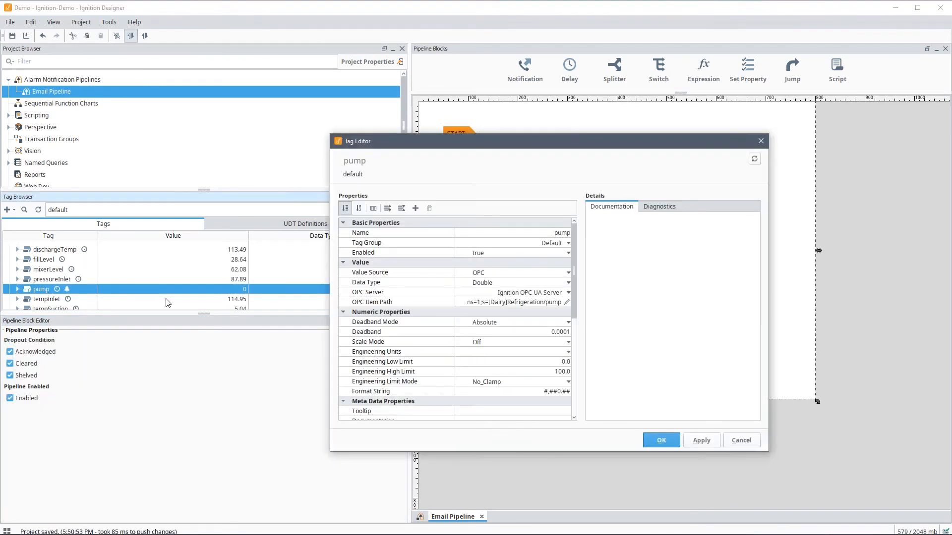
{"action": "scroll", "coordinate": [570, 367], "scroll_direction": "down", "scroll_amount": 5}
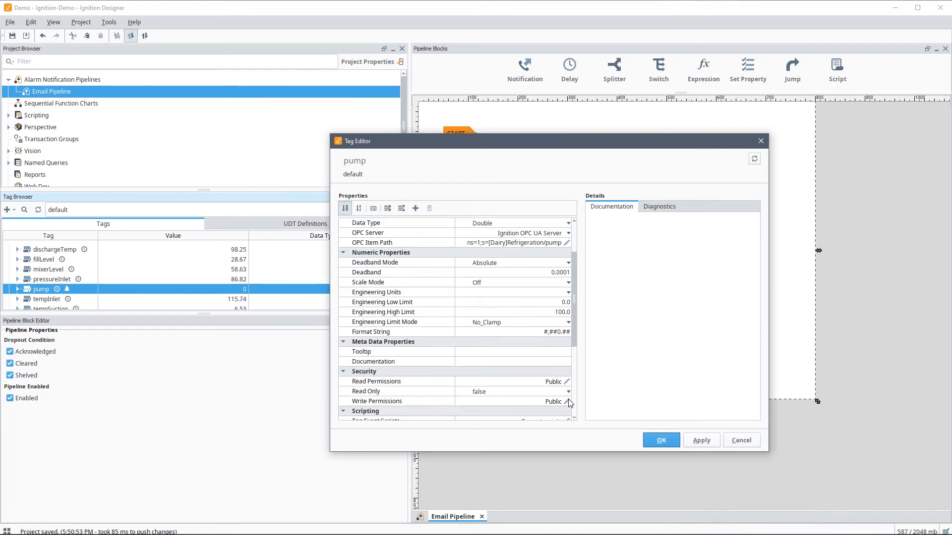
{"action": "scroll", "coordinate": [567, 373], "scroll_direction": "down", "scroll_amount": 3}
{"action": "left_click", "coordinate": [567, 351]}
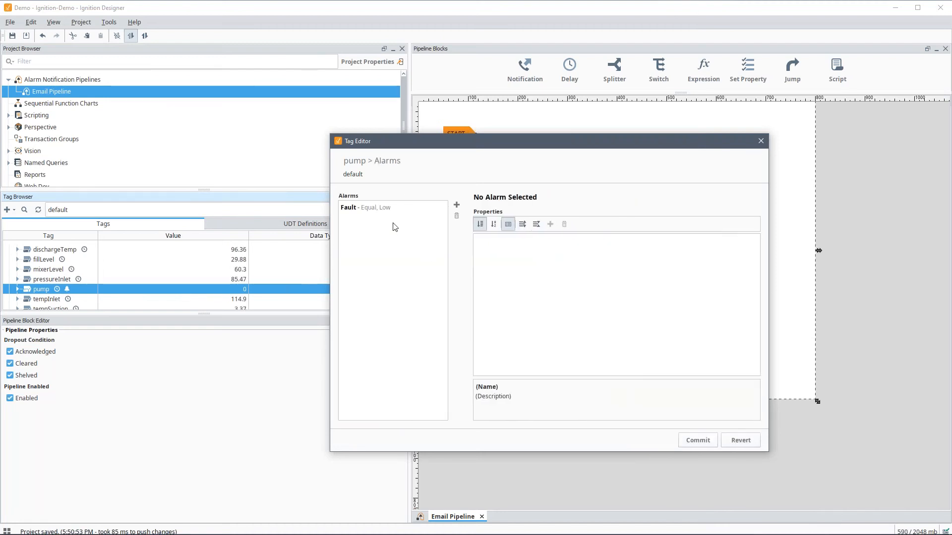
{"action": "left_click", "coordinate": [376, 207]}
{"action": "scroll", "coordinate": [632, 351], "scroll_direction": "down", "scroll_amount": 4}
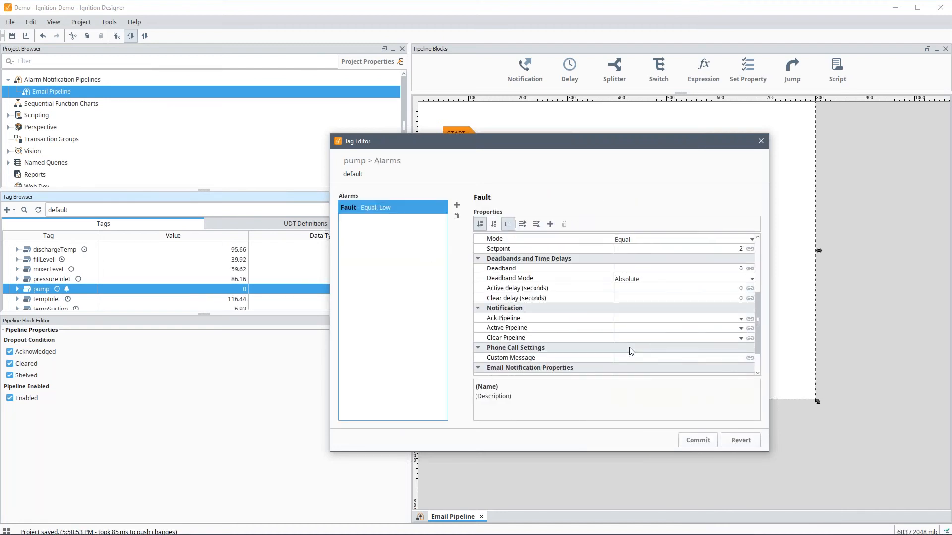
{"action": "left_click", "coordinate": [741, 329]}
{"action": "left_click", "coordinate": [695, 353]}
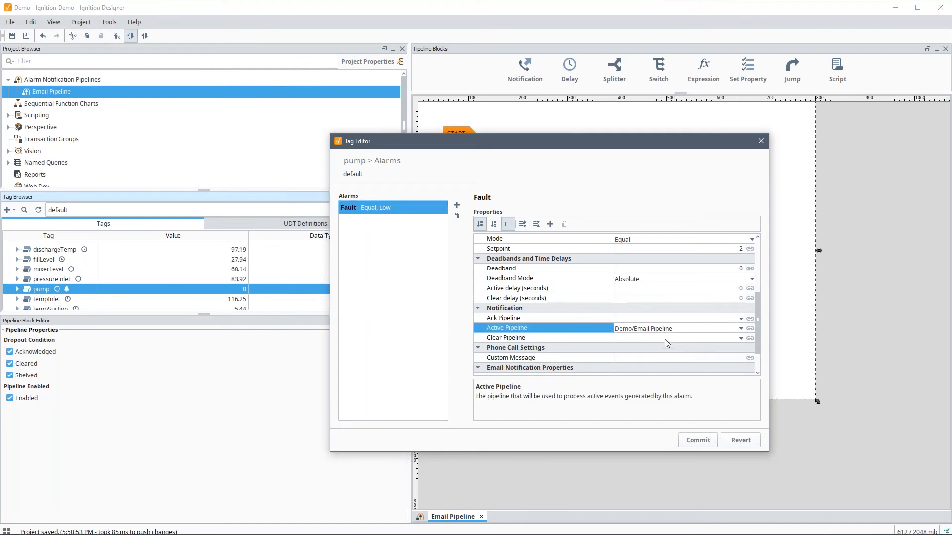
{"action": "left_click", "coordinate": [694, 441]}
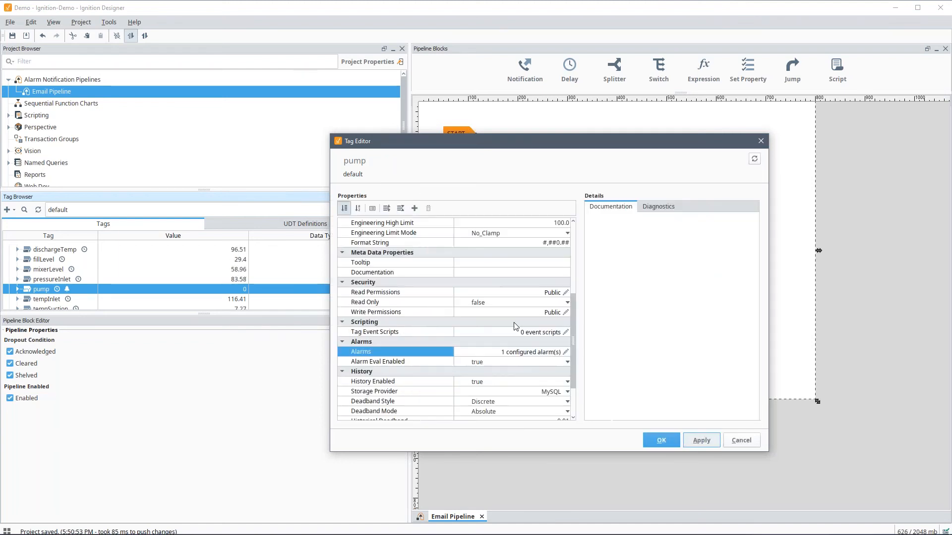
{"action": "left_click", "coordinate": [663, 441]}
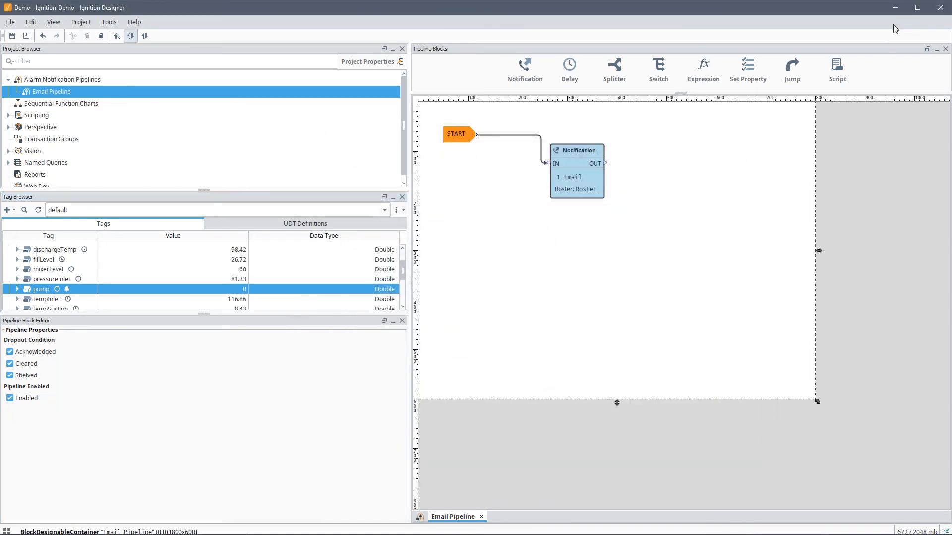
Step: Log in to the Demo Perspective session with phone approval and note the Mailinator inbox name
{"action": "left_click", "coordinate": [896, 9]}
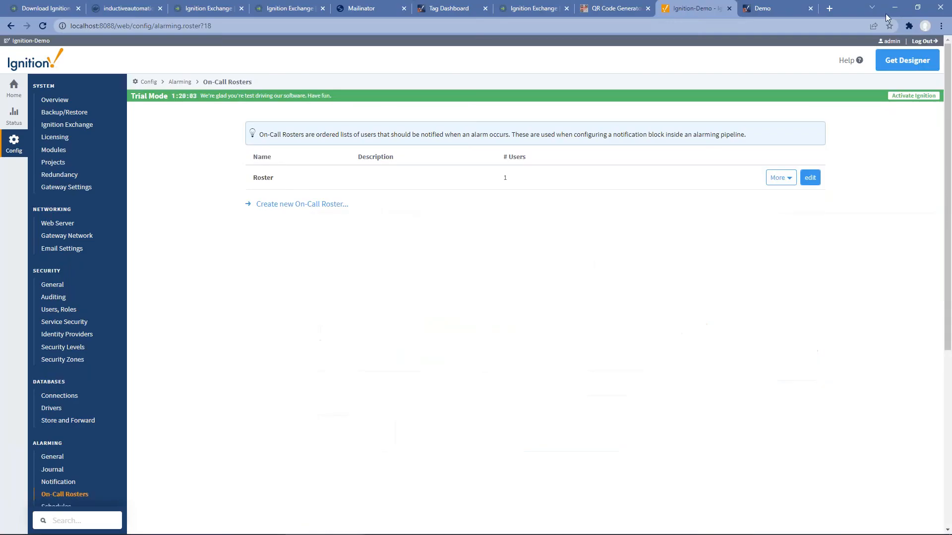
{"action": "left_click", "coordinate": [763, 8]}
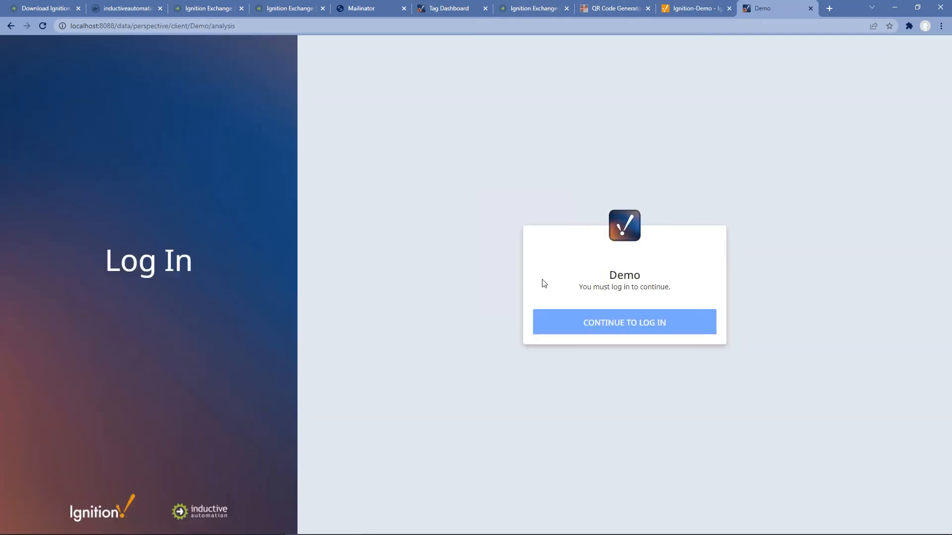
{"action": "left_click", "coordinate": [625, 323]}
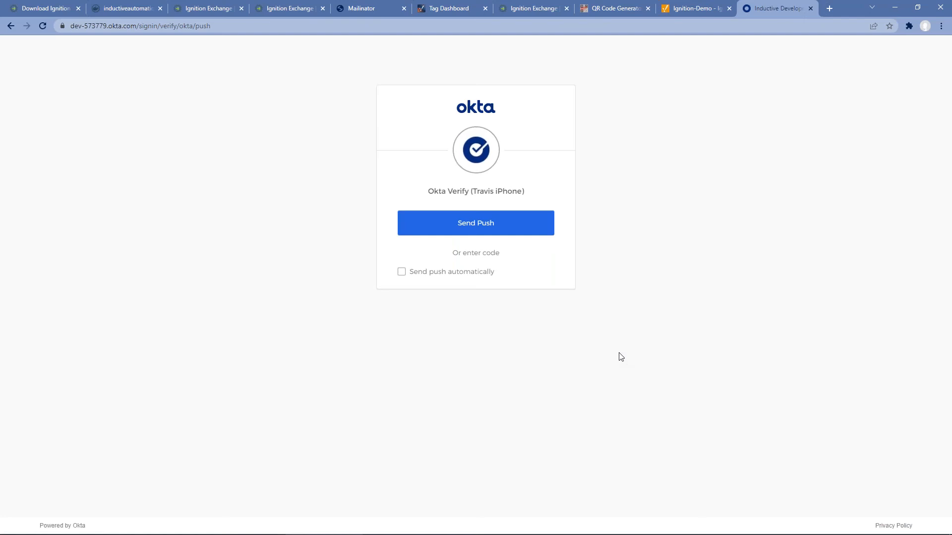
{"action": "left_click", "coordinate": [505, 221]}
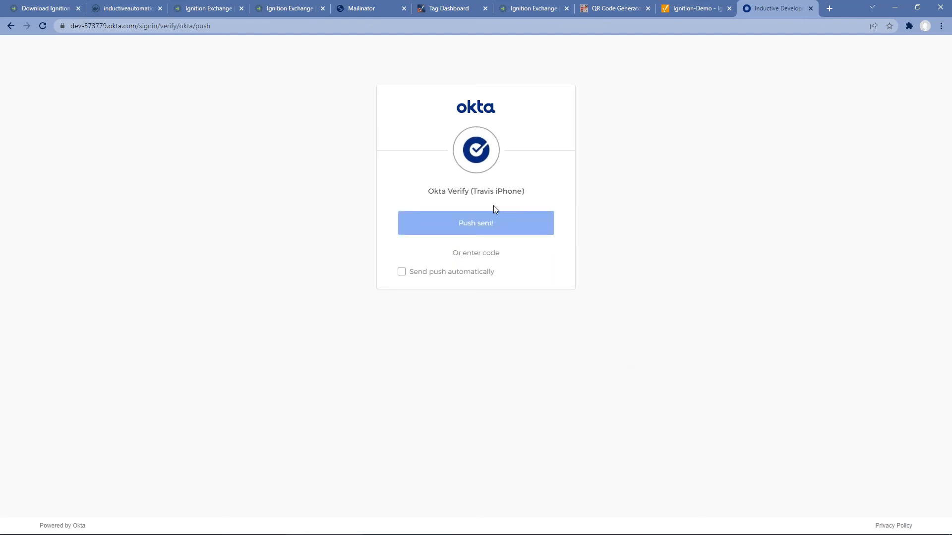
{"action": "left_click", "coordinate": [357, 8]}
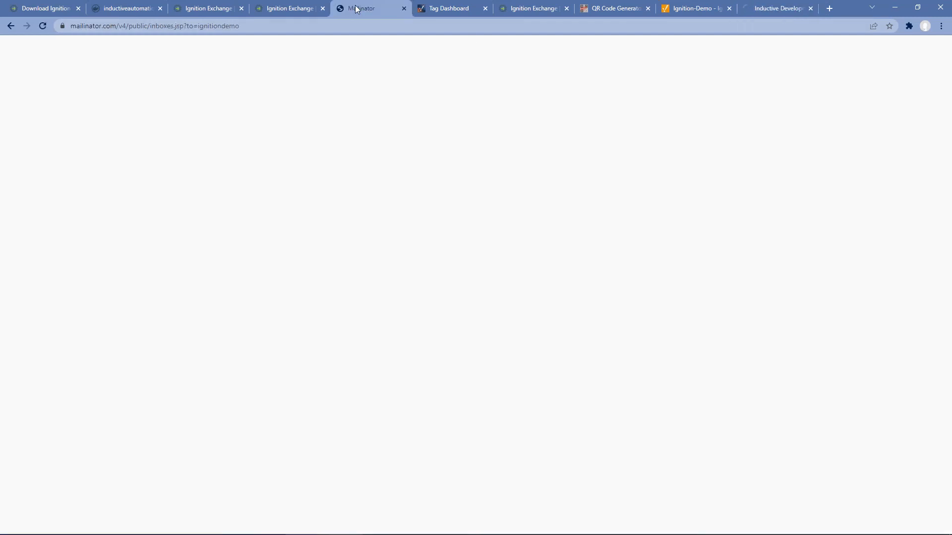
{"action": "left_click_drag", "start_coordinate": [768, 103], "coordinate": [719, 107]}
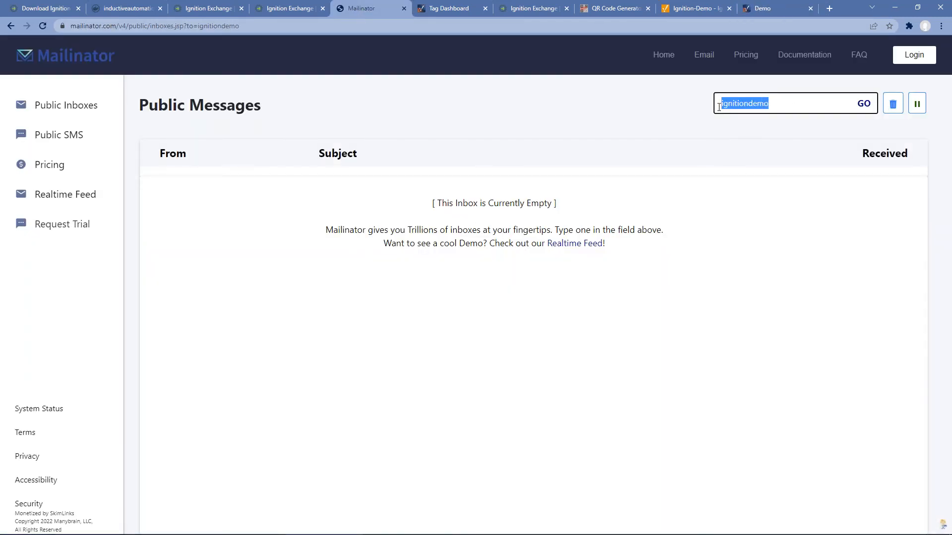
{"action": "left_click", "coordinate": [757, 10]}
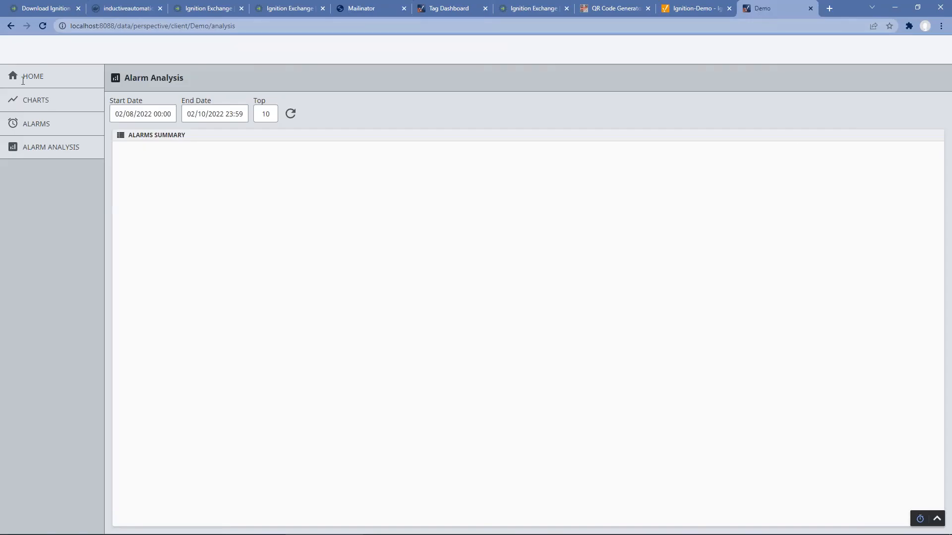
Step: From the Home page, set the pump to Faulted to raise an alarm
{"action": "left_click", "coordinate": [23, 80]}
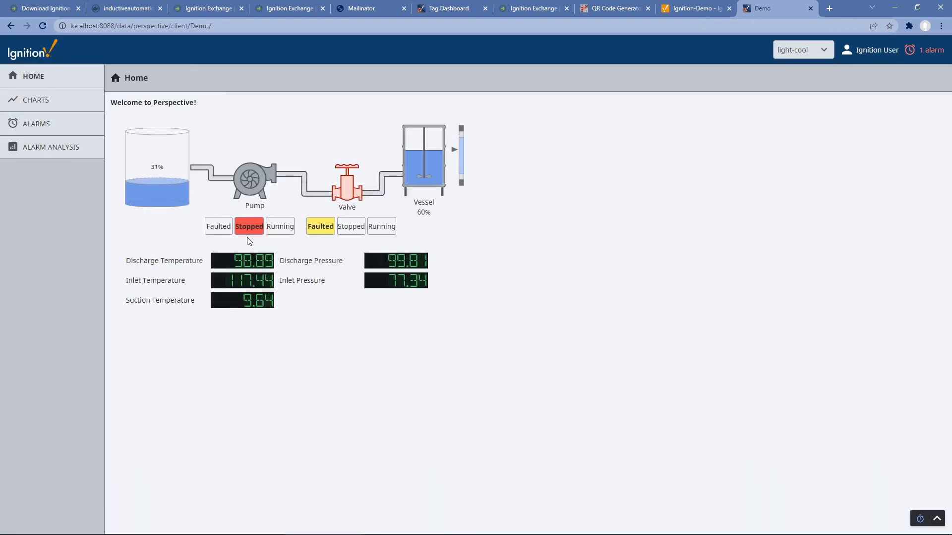
{"action": "left_click", "coordinate": [219, 226]}
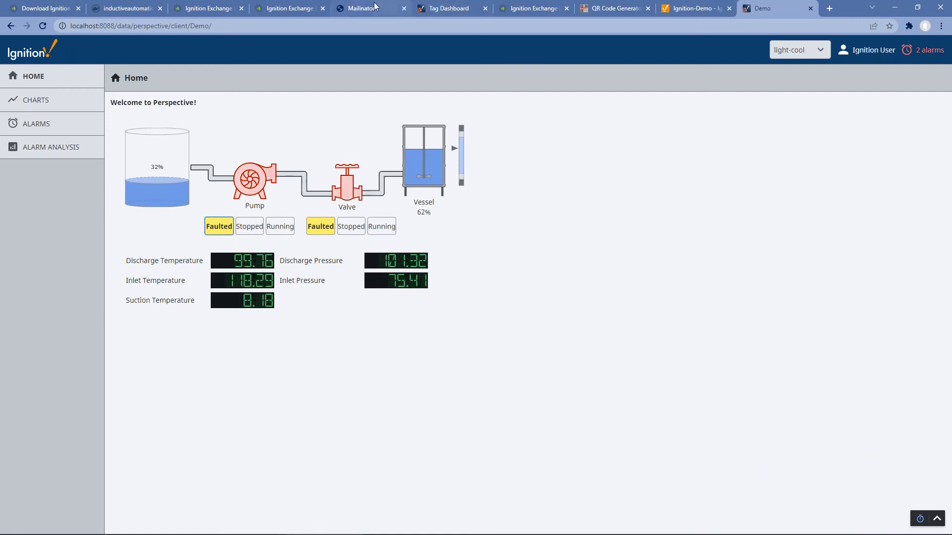
{"action": "left_click", "coordinate": [399, 9]}
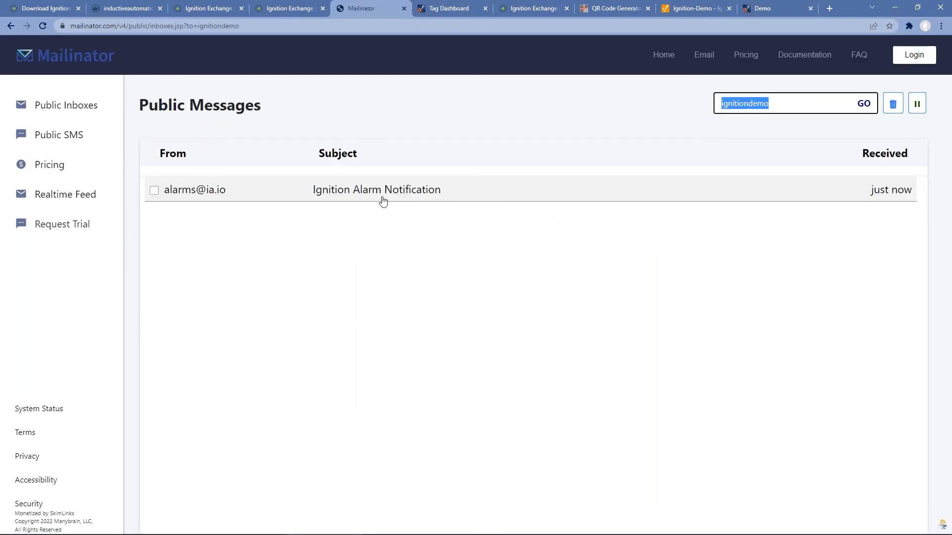
Step: Read the Ignition Alarm Notification e-mail about the Pump Fault, then open the gateway's Modules page
{"action": "left_click", "coordinate": [382, 197]}
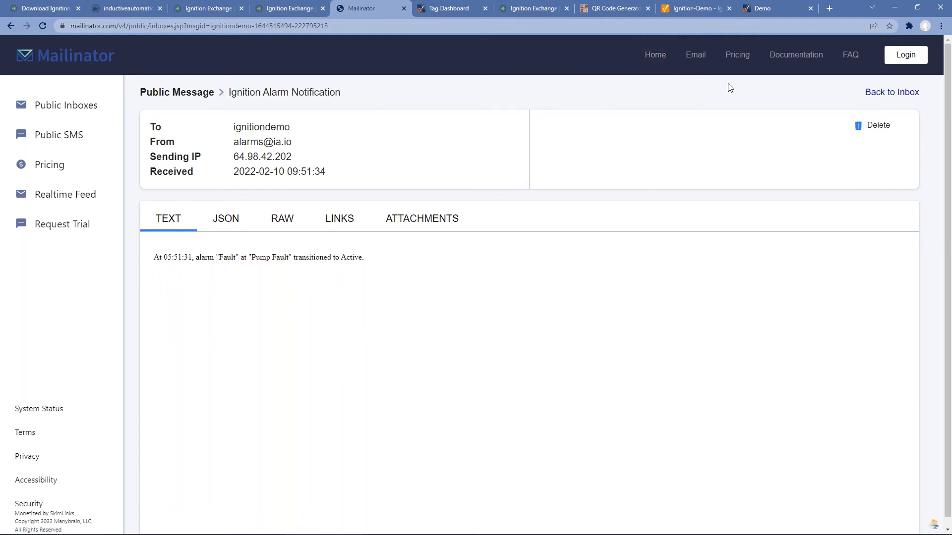
{"action": "left_click", "coordinate": [691, 8]}
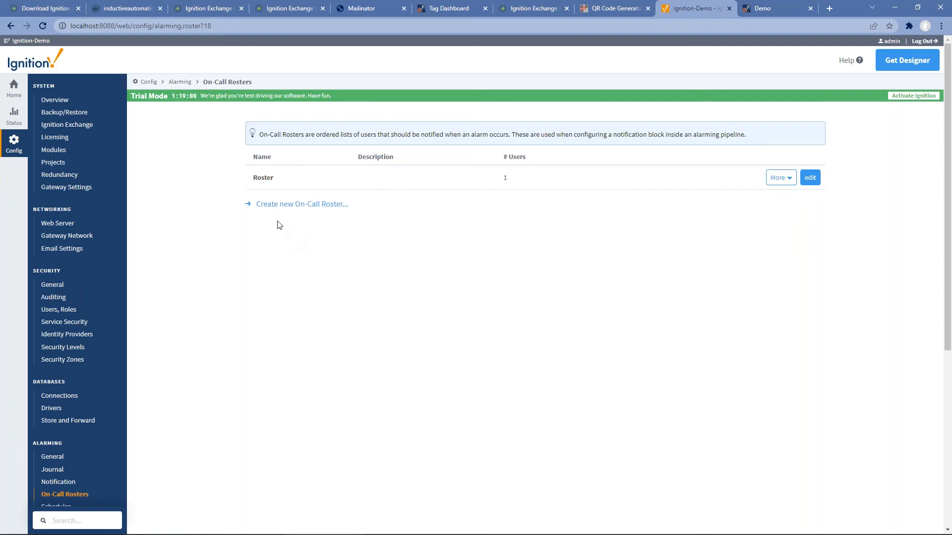
{"action": "left_click", "coordinate": [52, 151]}
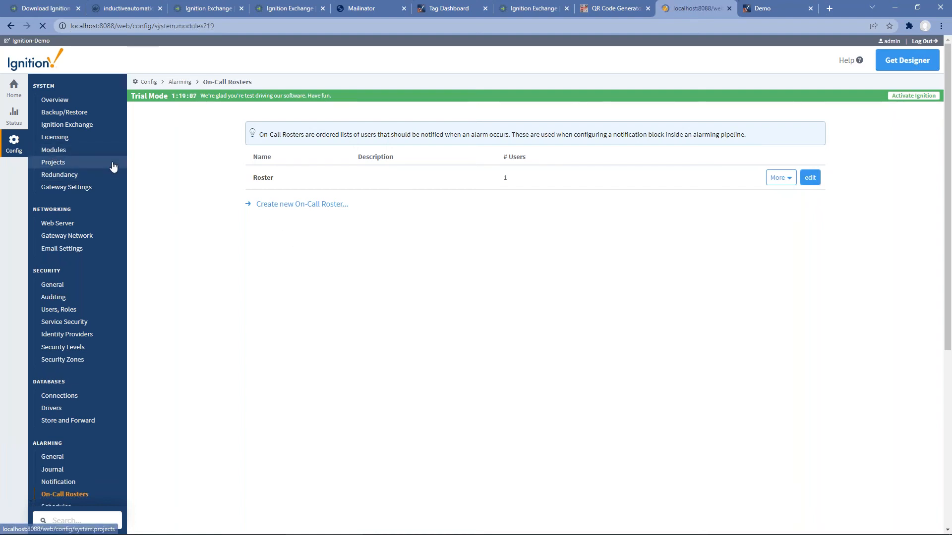
{"action": "scroll", "coordinate": [305, 466], "scroll_direction": "down", "scroll_amount": 10}
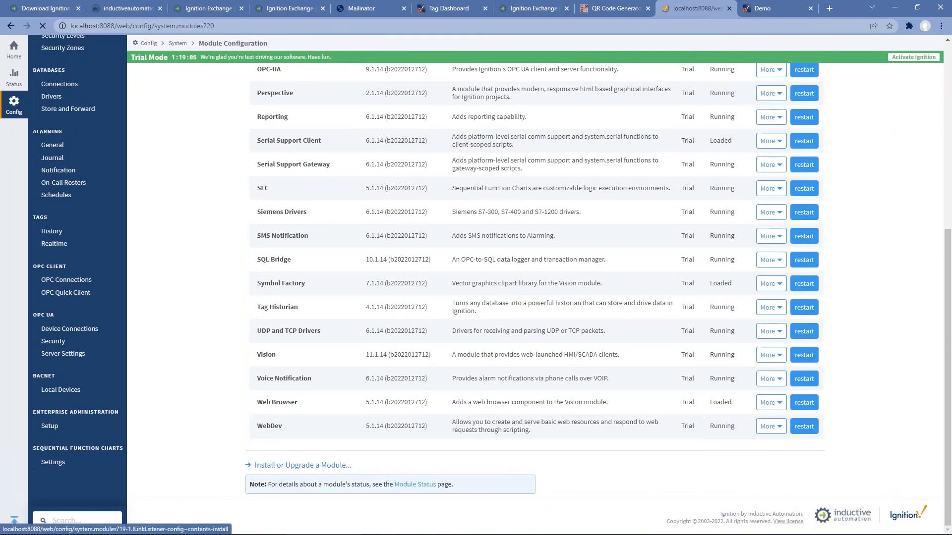
Step: Install MQTT-Transmission-signed.modl, accepting the Cirrus Link license and trusting its certificate
{"action": "left_click", "coordinate": [303, 465]}
{"action": "left_click", "coordinate": [293, 194]}
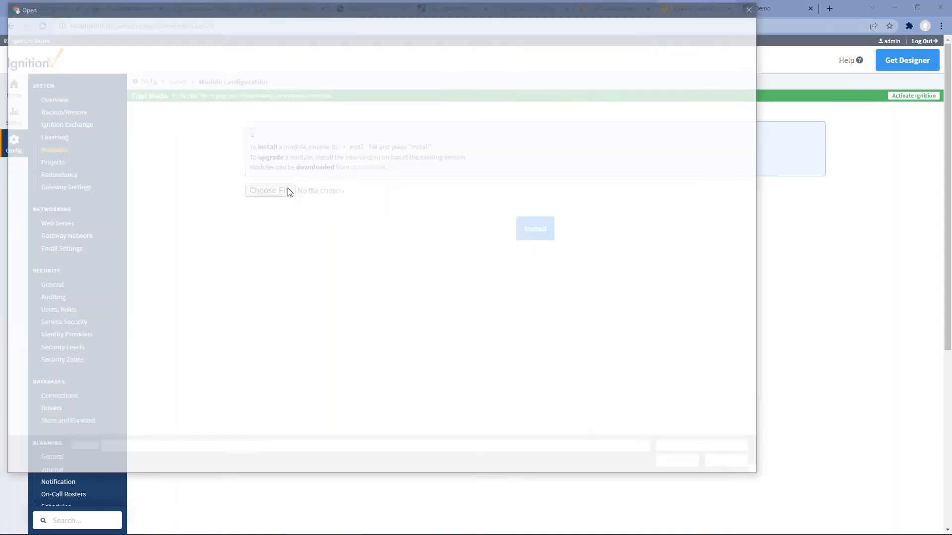
{"action": "left_click", "coordinate": [143, 147]}
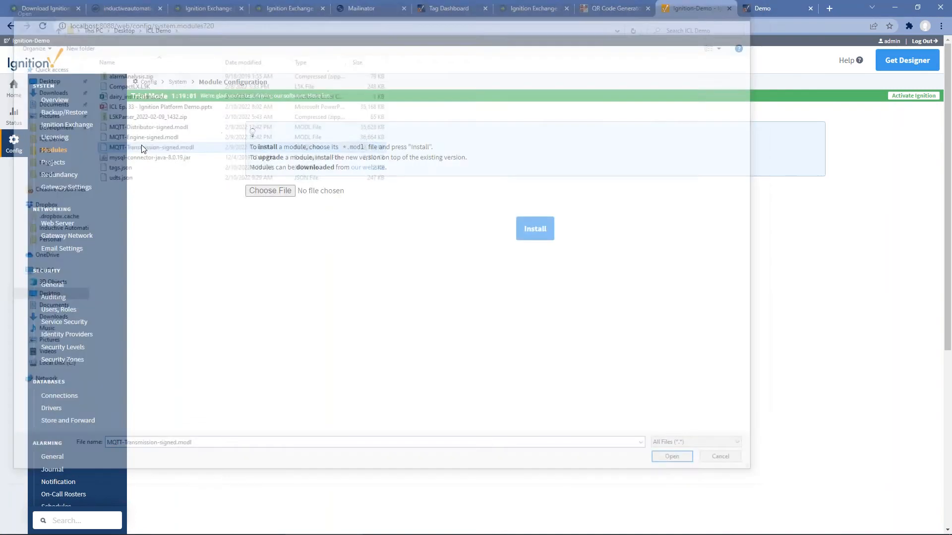
{"action": "left_click", "coordinate": [535, 229]}
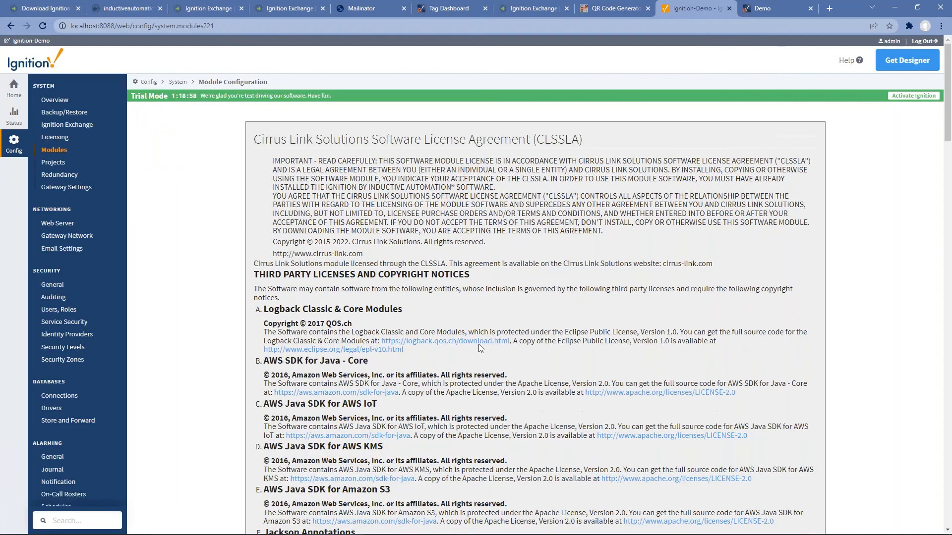
{"action": "scroll", "coordinate": [478, 344], "scroll_direction": "down", "scroll_amount": 20}
{"action": "scroll", "coordinate": [293, 502], "scroll_direction": "down", "scroll_amount": 15}
{"action": "left_click", "coordinate": [256, 433]}
{"action": "left_click", "coordinate": [288, 455]}
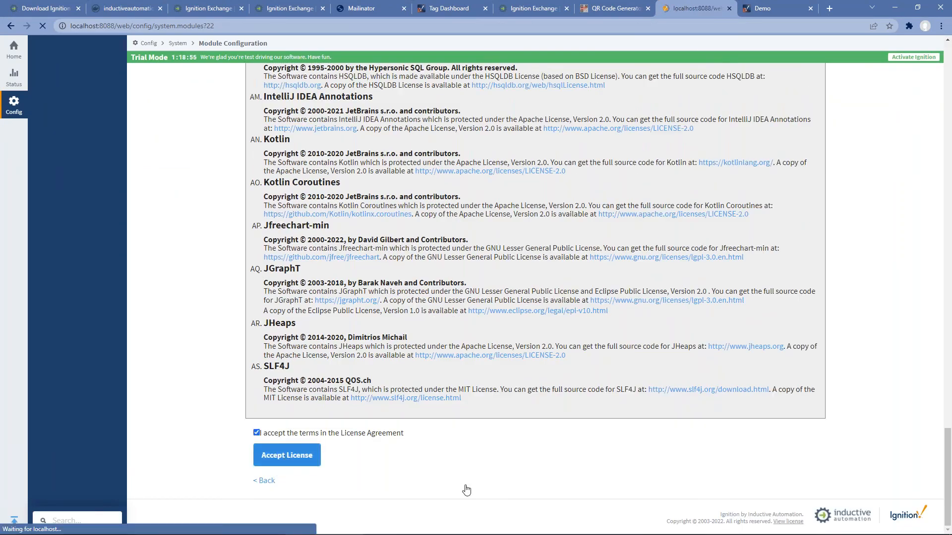
{"action": "left_click", "coordinate": [257, 252]}
{"action": "left_click", "coordinate": [307, 276]}
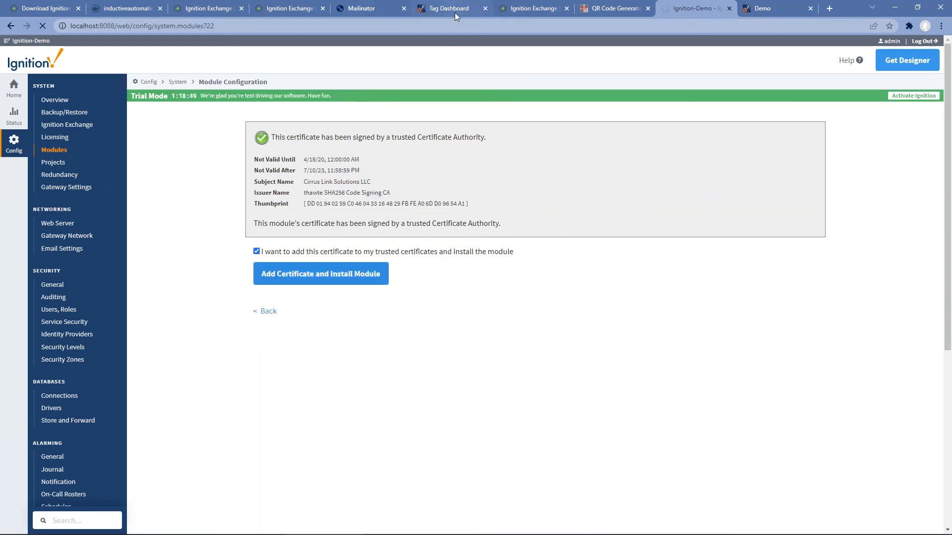
{"action": "left_click", "coordinate": [442, 11]}
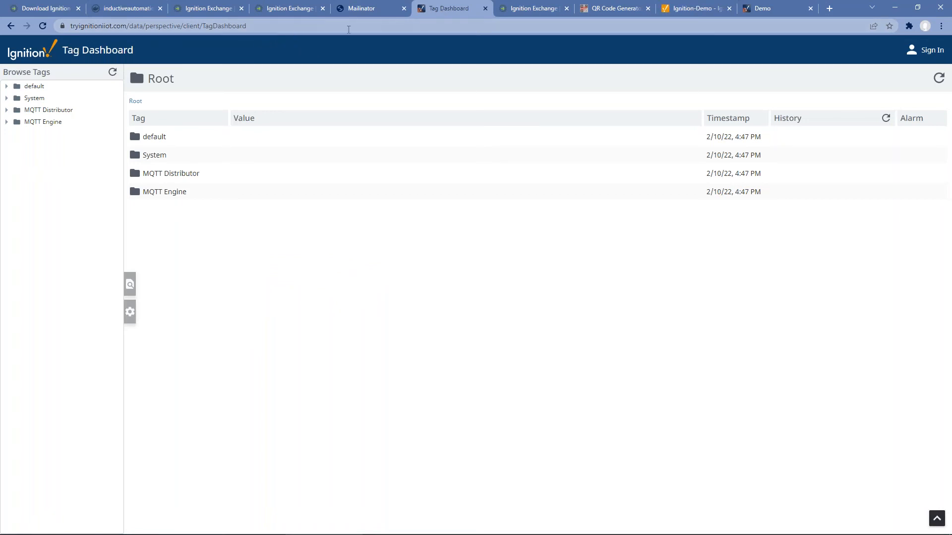
Step: Confirm MQTT Engine's Edge Nodes folder is empty on the Tag Dashboard, then revisit the gateway module list
{"action": "left_click", "coordinate": [531, 8]}
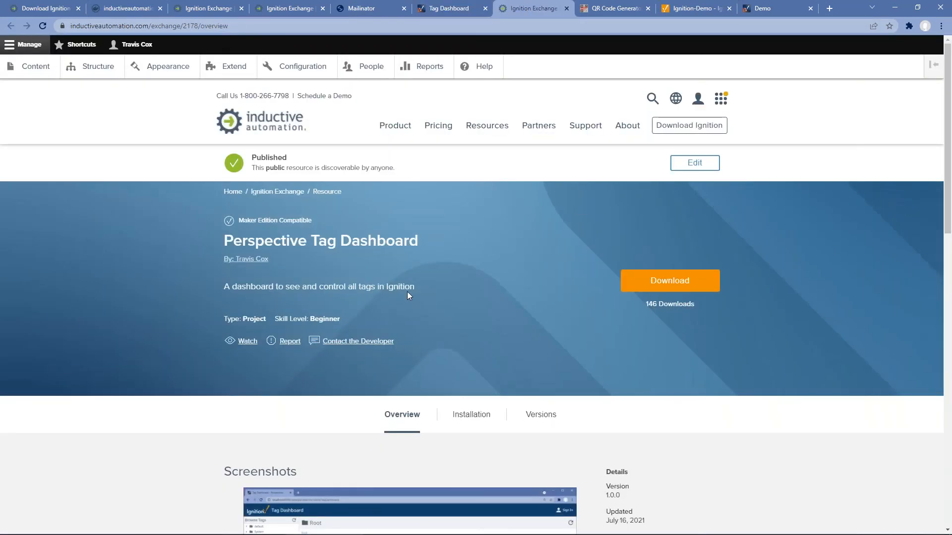
{"action": "scroll", "coordinate": [407, 295], "scroll_direction": "down", "scroll_amount": 2}
{"action": "left_click", "coordinate": [449, 8]}
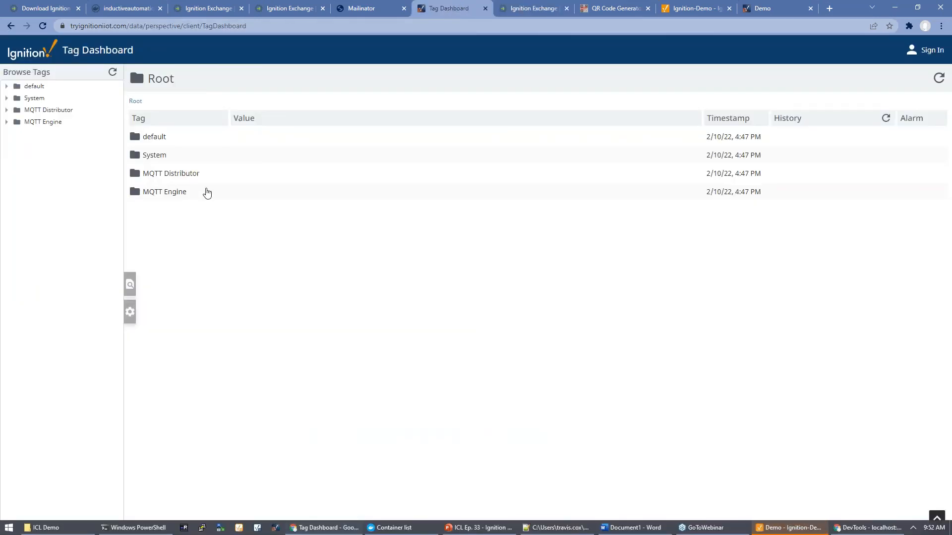
{"action": "left_click", "coordinate": [189, 193]}
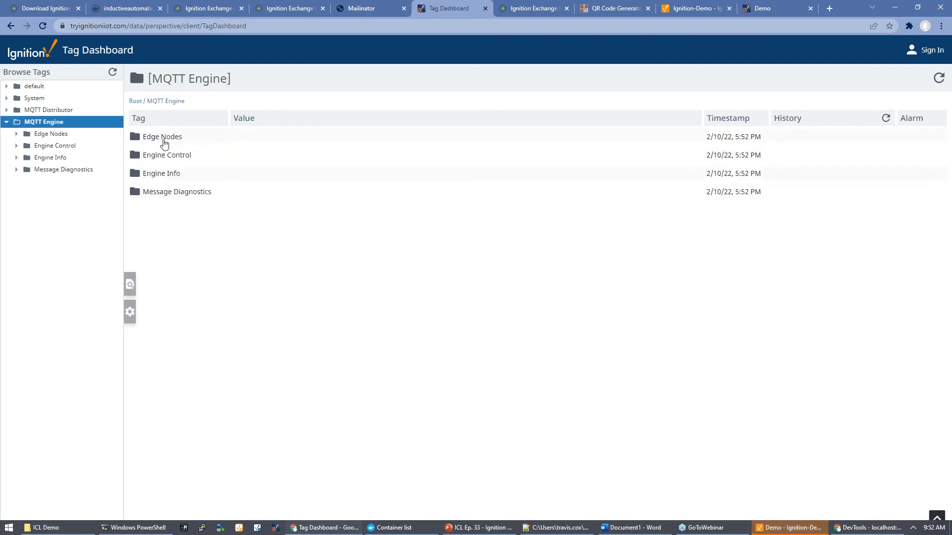
{"action": "left_click", "coordinate": [164, 143]}
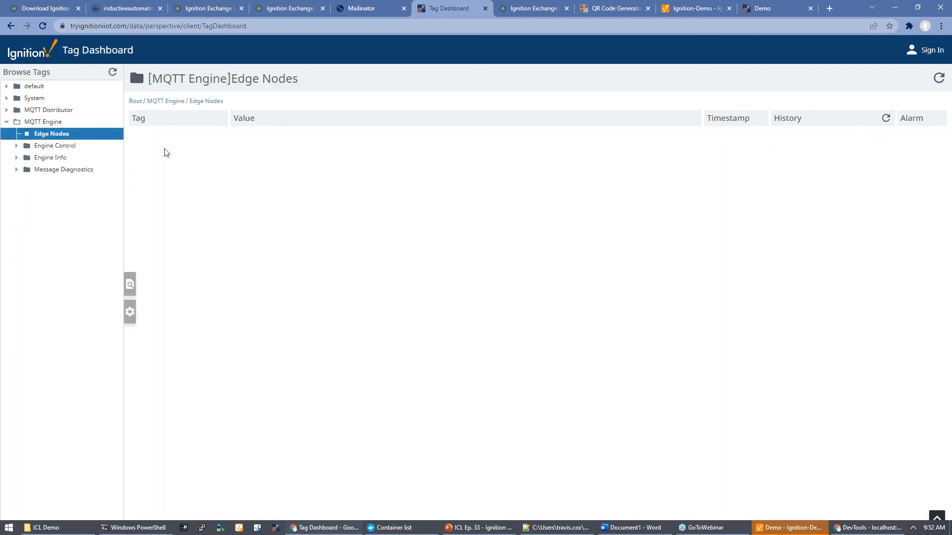
{"action": "left_click", "coordinate": [138, 103]}
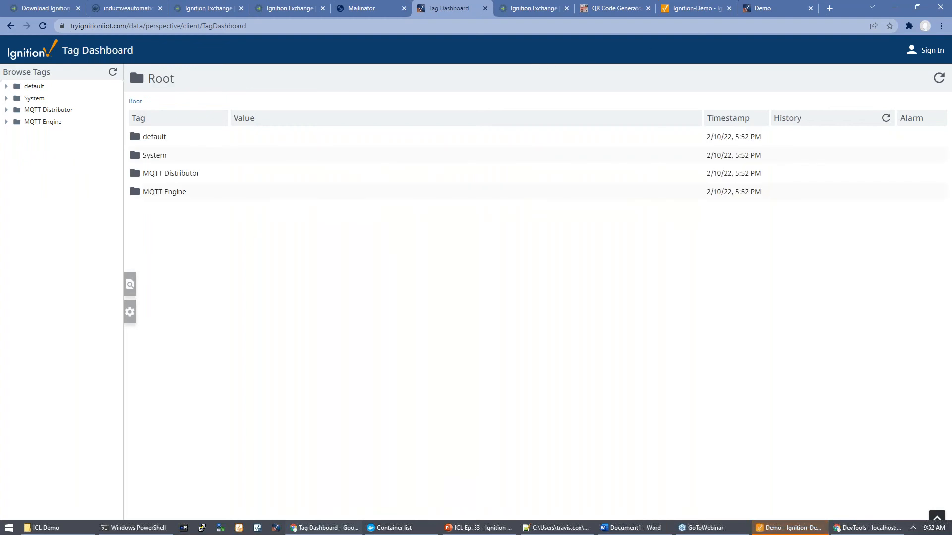
{"action": "left_click", "coordinate": [687, 11]}
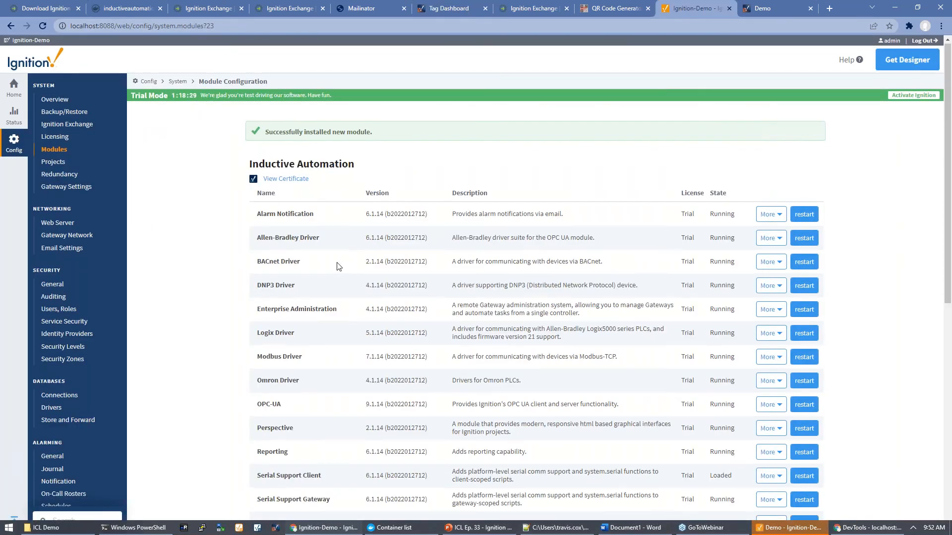
{"action": "scroll", "coordinate": [334, 268], "scroll_direction": "down", "scroll_amount": 10}
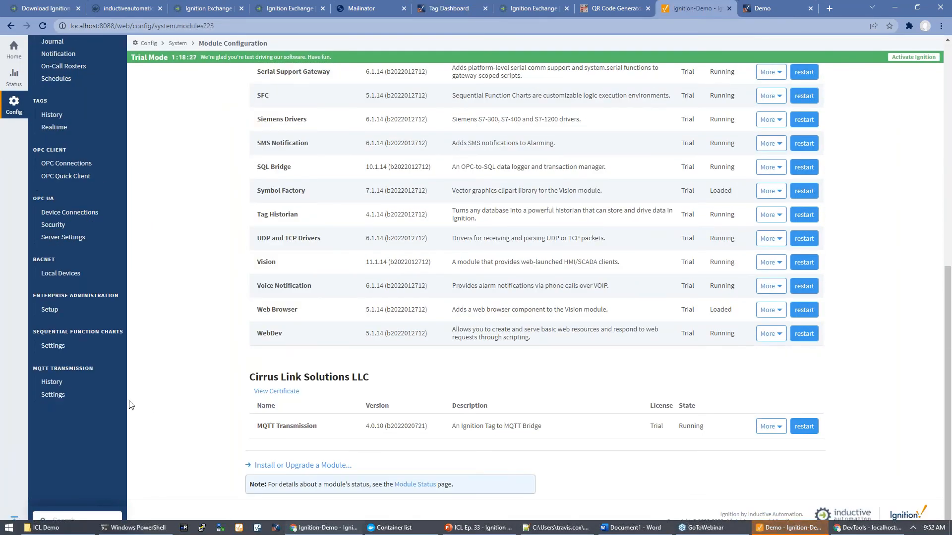
Step: Change the Chariot SCADA MQTT server URL to ssl://tryignitioniiot.com:8883 and save
{"action": "left_click", "coordinate": [66, 396]}
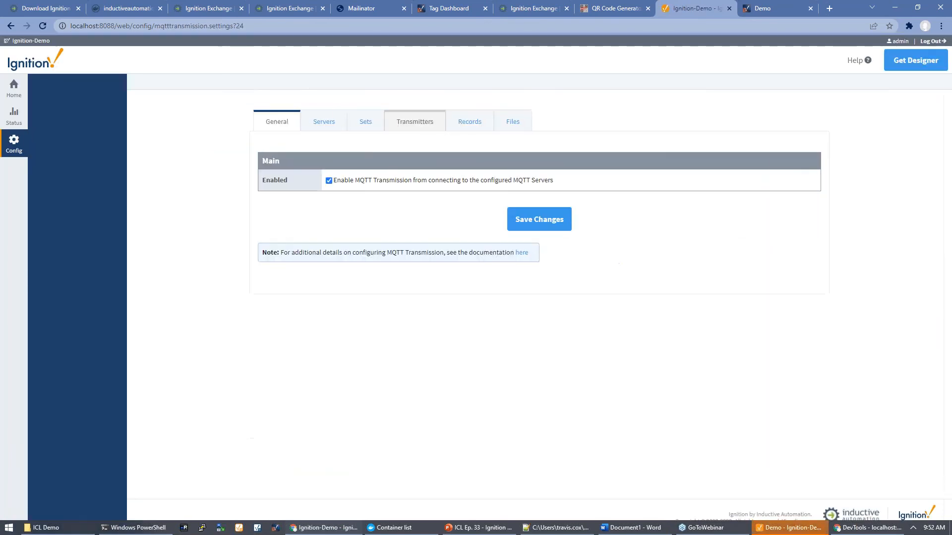
{"action": "left_click", "coordinate": [534, 229]}
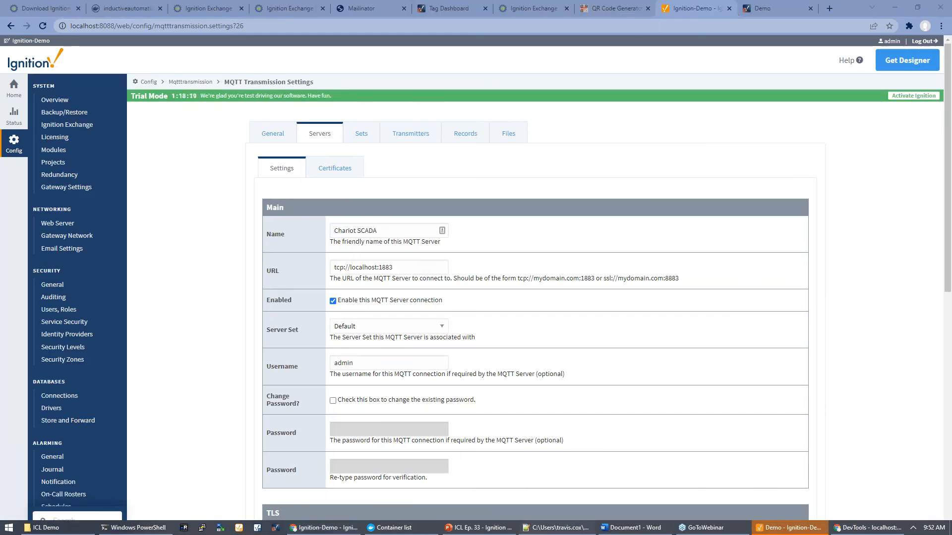
{"action": "triple_click", "coordinate": [388, 268]}
{"action": "type", "text": "ssl://tryignitioniiot.com:8883"}
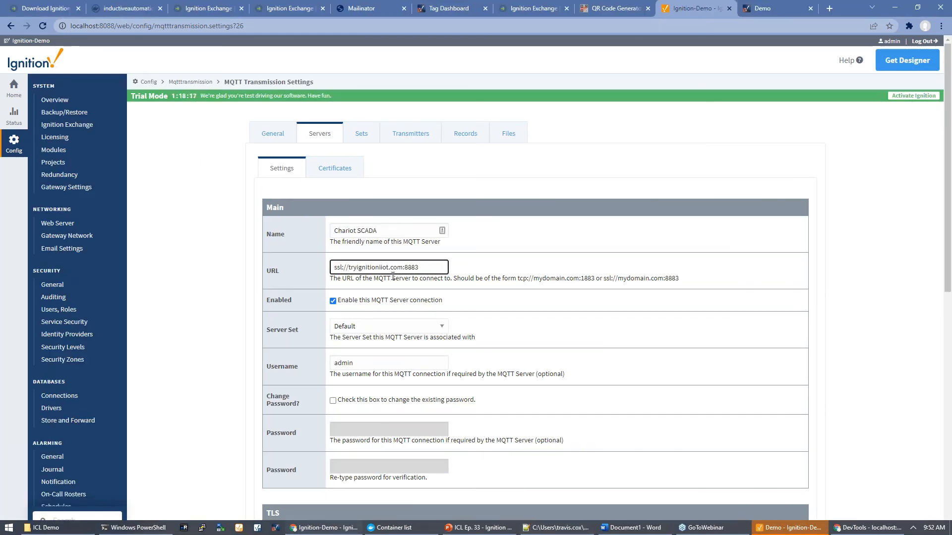
{"action": "scroll", "coordinate": [392, 275], "scroll_direction": "down", "scroll_amount": 10}
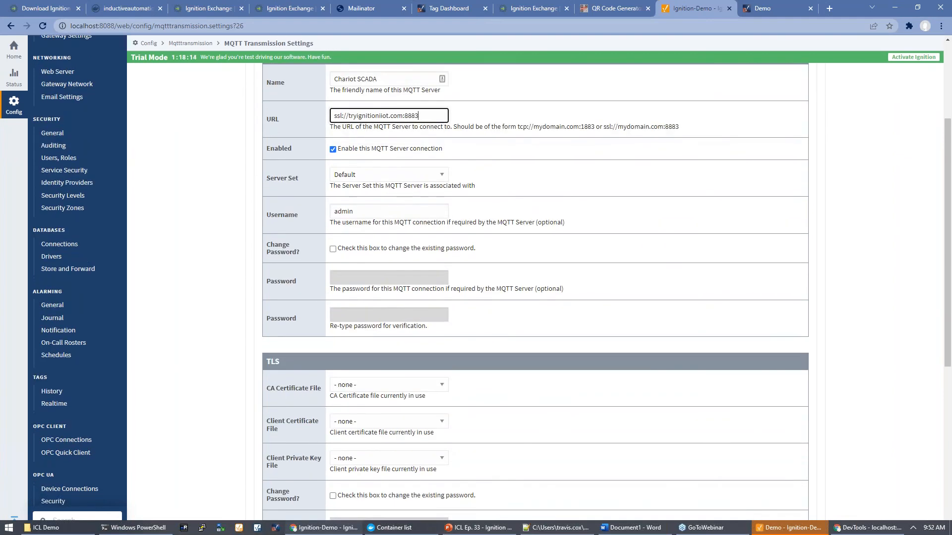
{"action": "left_click", "coordinate": [526, 407]}
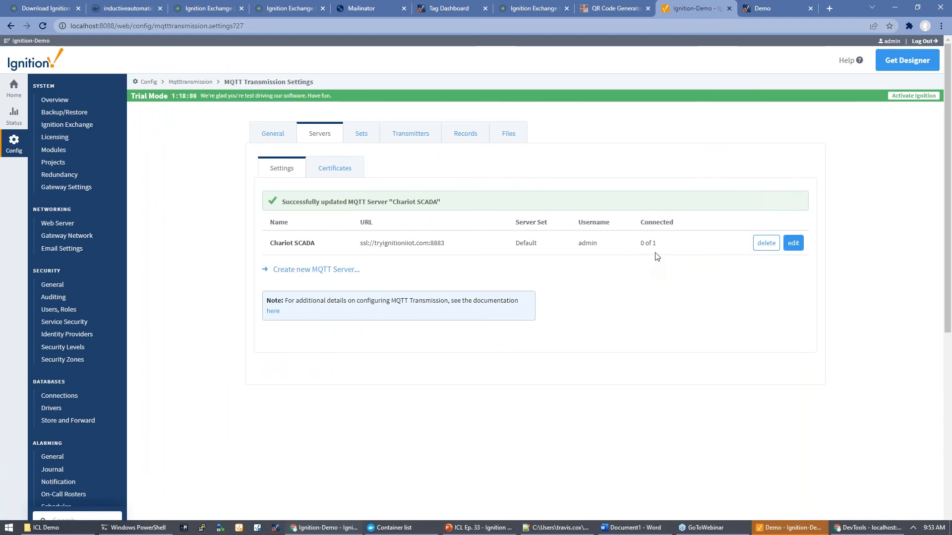
Step: Open the Example Transmitter's settings and select its MQTT Tags tag path
{"action": "left_click", "coordinate": [420, 139]}
{"action": "left_click", "coordinate": [802, 186]}
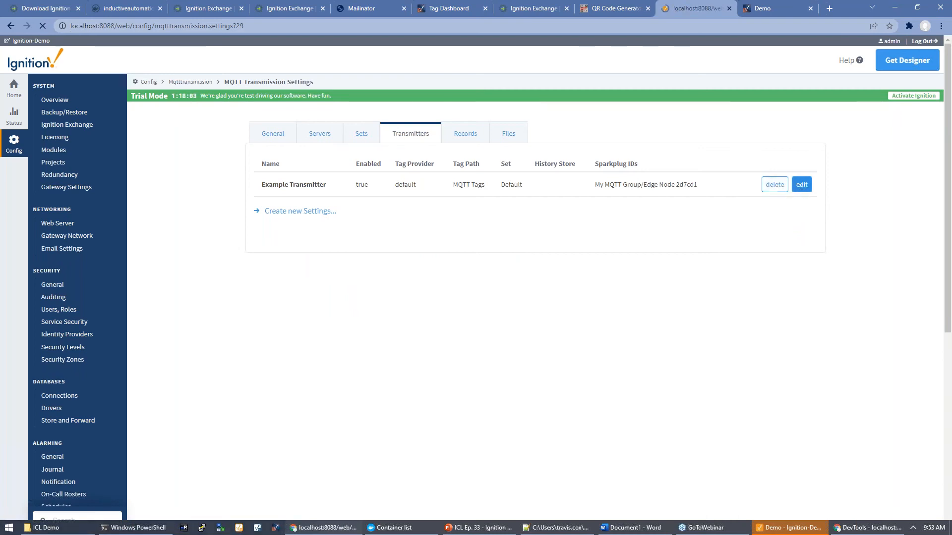
{"action": "triple_click", "coordinate": [365, 291]}
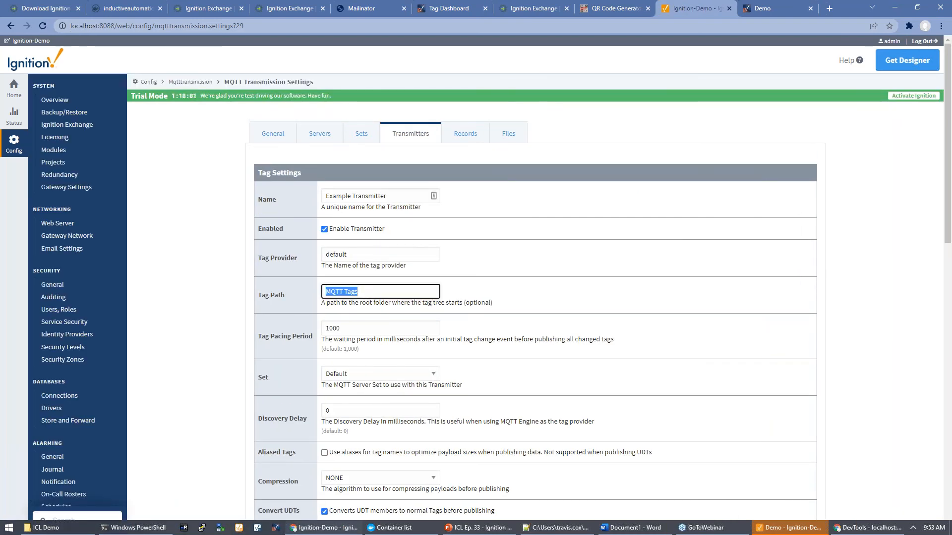
Step: Clear the Example Transmitter's tag path so all tags publish
{"action": "key", "text": "BackSpace"}
{"action": "key", "text": "Tab"}
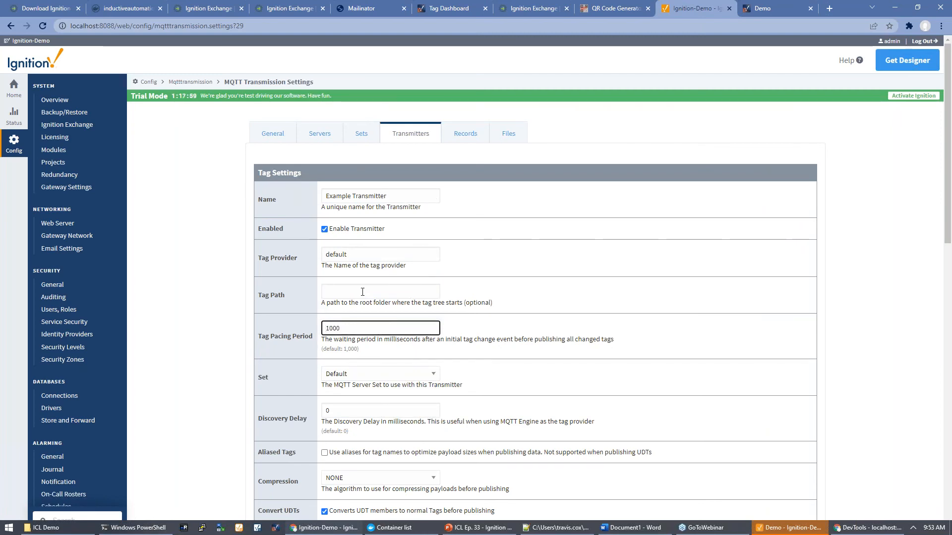
{"action": "scroll", "coordinate": [363, 291], "scroll_direction": "down", "scroll_amount": 1}
{"action": "left_click", "coordinate": [296, 204]}
{"action": "scroll", "coordinate": [307, 274], "scroll_direction": "down", "scroll_amount": 3}
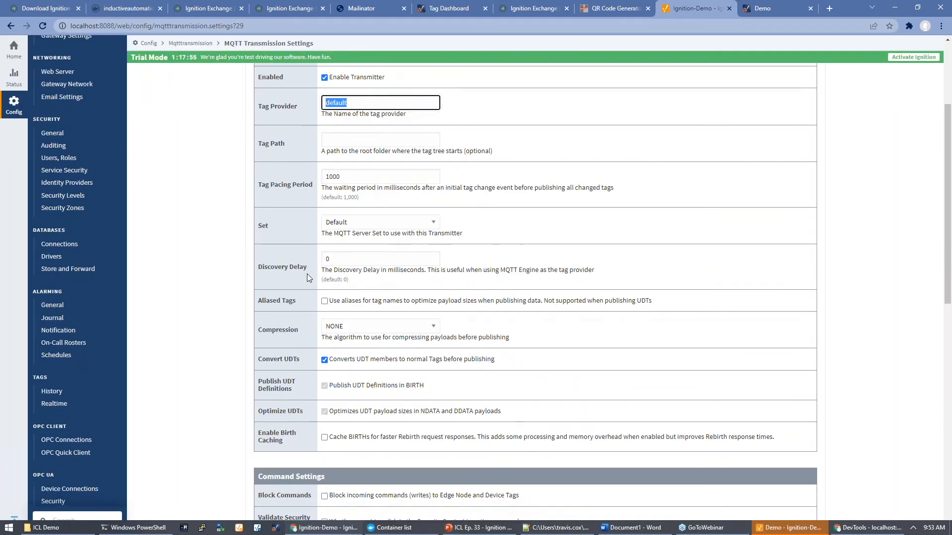
{"action": "scroll", "coordinate": [307, 274], "scroll_direction": "down", "scroll_amount": 8}
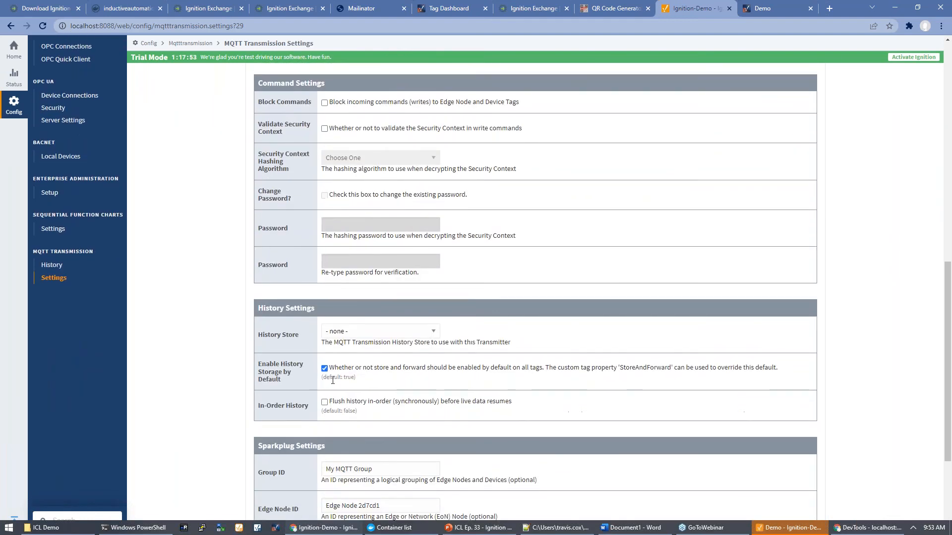
{"action": "scroll", "coordinate": [333, 380], "scroll_direction": "down", "scroll_amount": 3}
Step: Save Sparkplug IDs Inductive Automation, Demo Node and Demo Device, then check the MQTT server list
{"action": "left_click_drag", "start_coordinate": [382, 320], "coordinate": [241, 312]}
{"action": "type", "text": "Inductive Automation"}
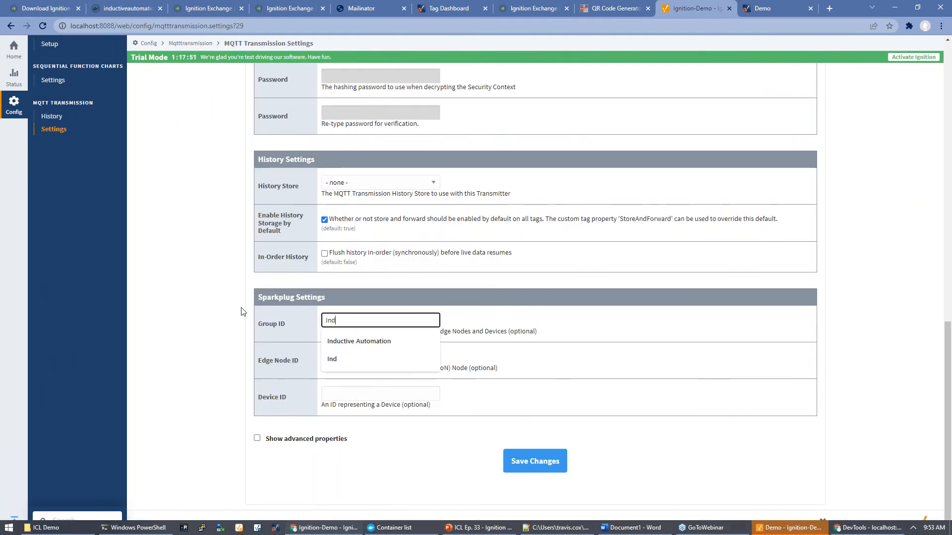
{"action": "key", "text": "Down"}
{"action": "key", "text": "Tab"}
{"action": "key", "text": "ctrl+a"}
{"action": "type", "text": "D"}
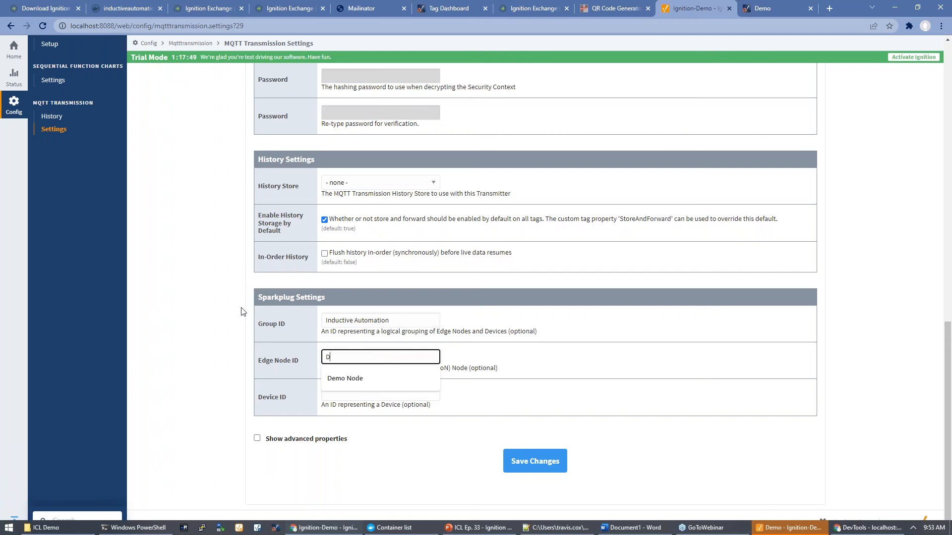
{"action": "key", "text": "Down"}
{"action": "key", "text": "Tab"}
{"action": "type", "text": "De"}
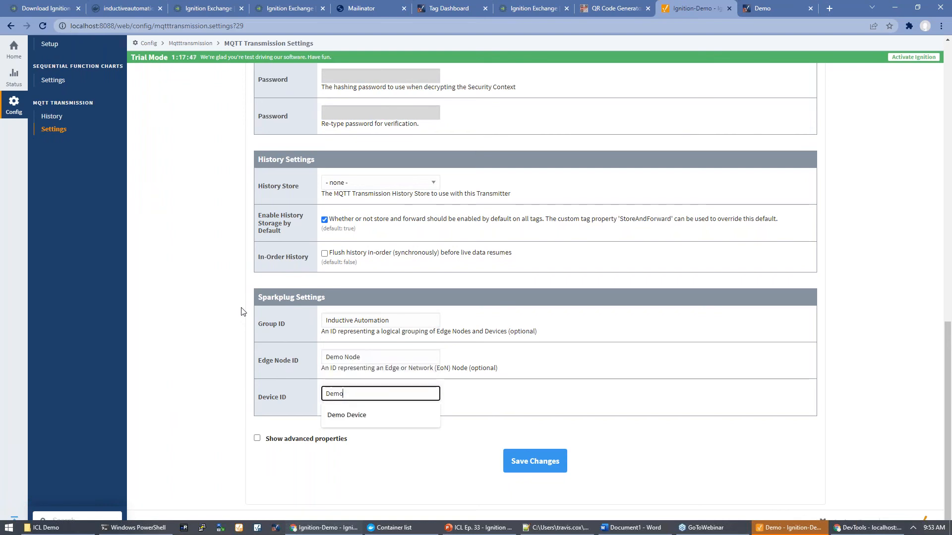
{"action": "key", "text": "Down"}
{"action": "key", "text": "Tab"}
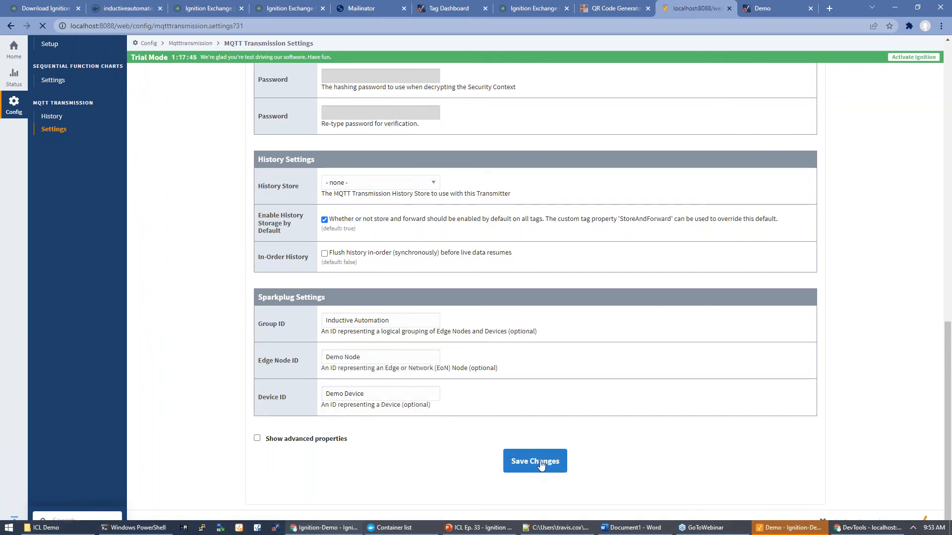
{"action": "left_click", "coordinate": [540, 462]}
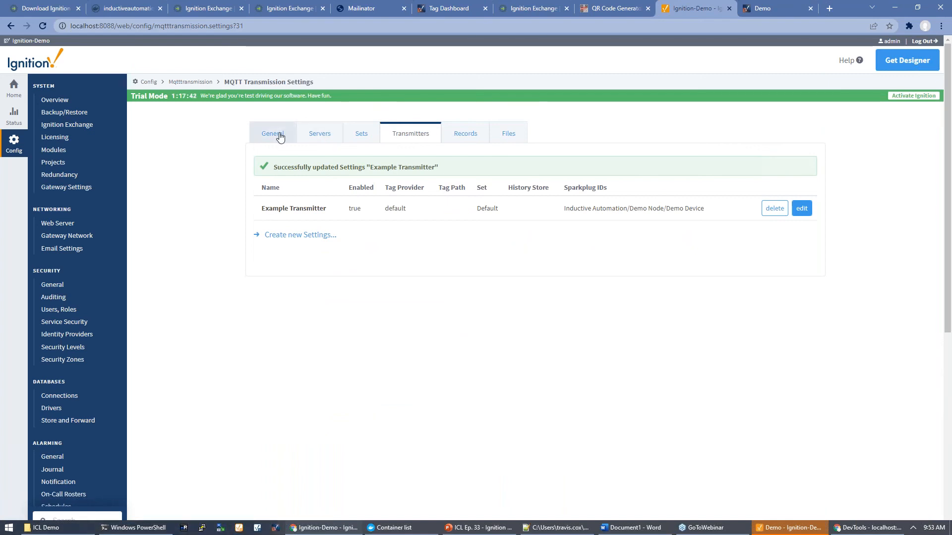
{"action": "left_click", "coordinate": [318, 133]}
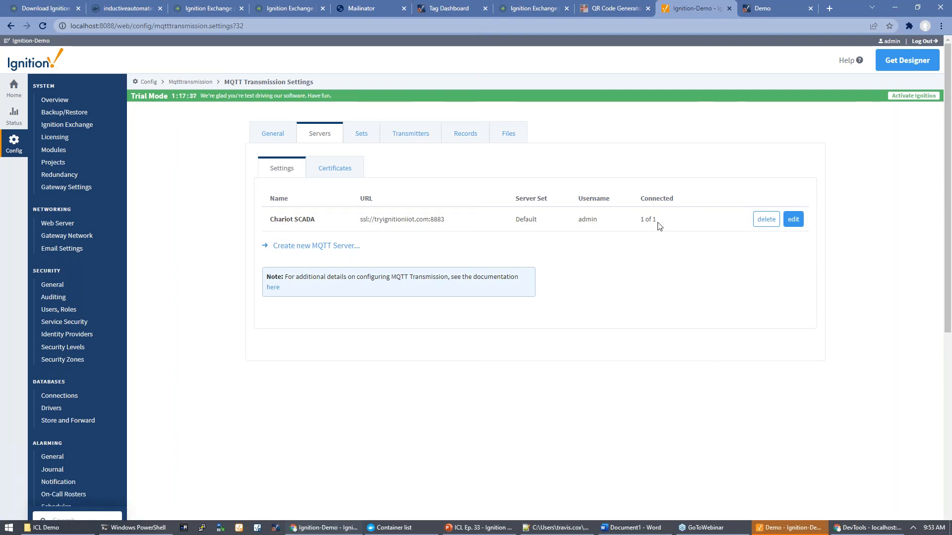
{"action": "left_click", "coordinate": [451, 10]}
Step: Browse MQTT Engine > Edge Nodes > Inductive Automation > Demo Node > Demo Device > Refrigeration tags
{"action": "left_click", "coordinate": [170, 196]}
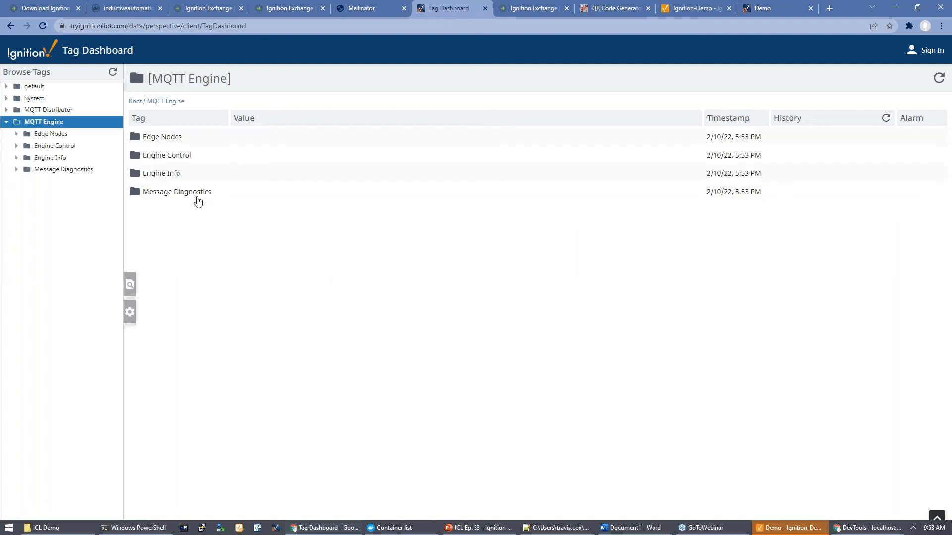
{"action": "left_click", "coordinate": [167, 141]}
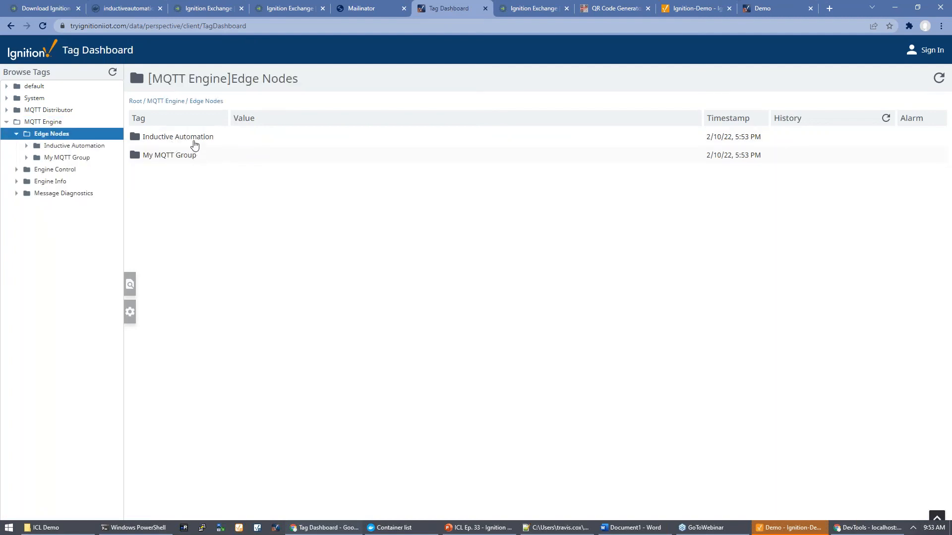
{"action": "left_click", "coordinate": [187, 141]}
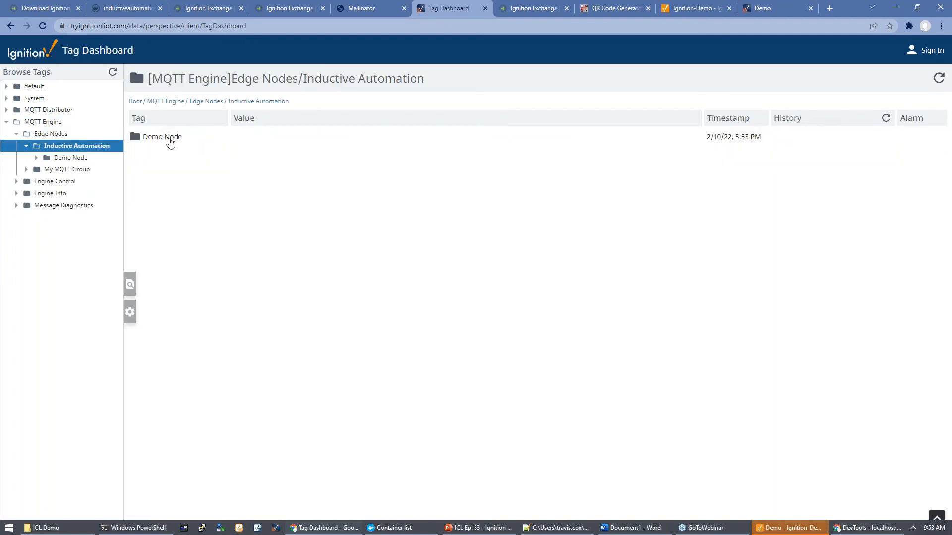
{"action": "left_click", "coordinate": [170, 141]}
{"action": "left_click", "coordinate": [172, 141]}
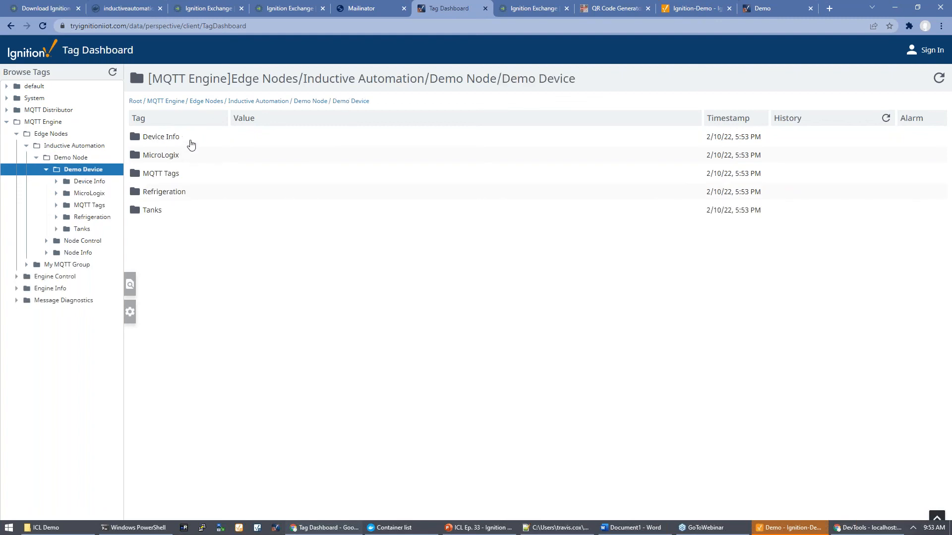
{"action": "left_click", "coordinate": [168, 197]}
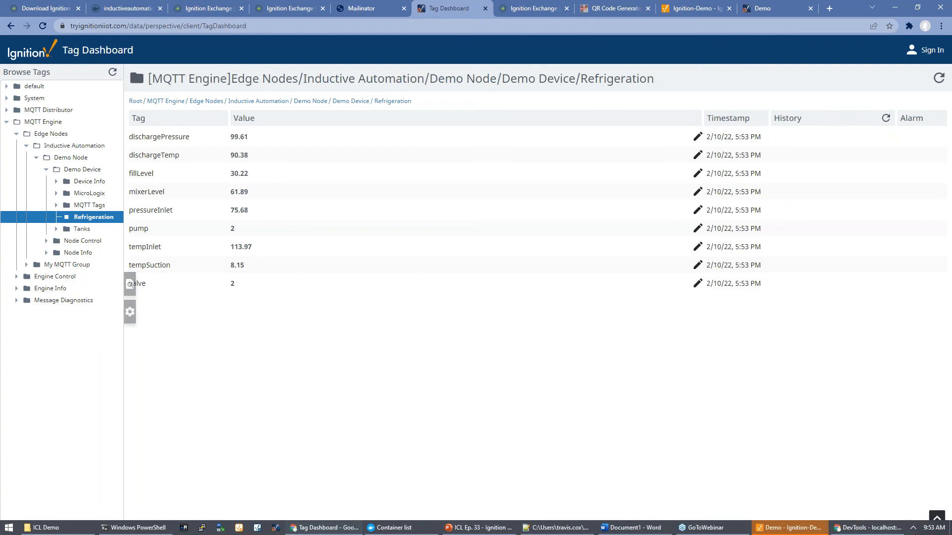
Step: Write 1 to the Refrigeration pump tag, then view the Perspective demo Home page
{"action": "left_click", "coordinate": [698, 229]}
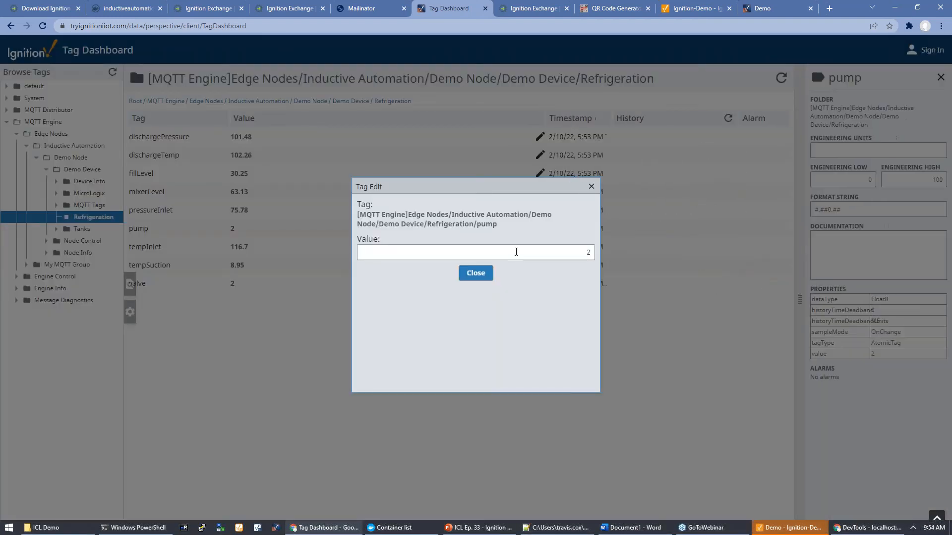
{"action": "left_click", "coordinate": [590, 255]}
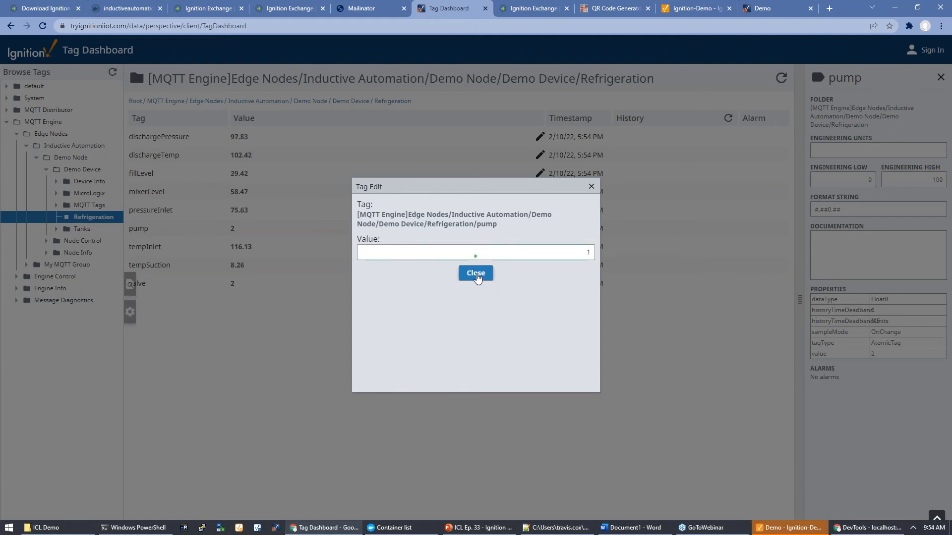
{"action": "left_click", "coordinate": [475, 274]}
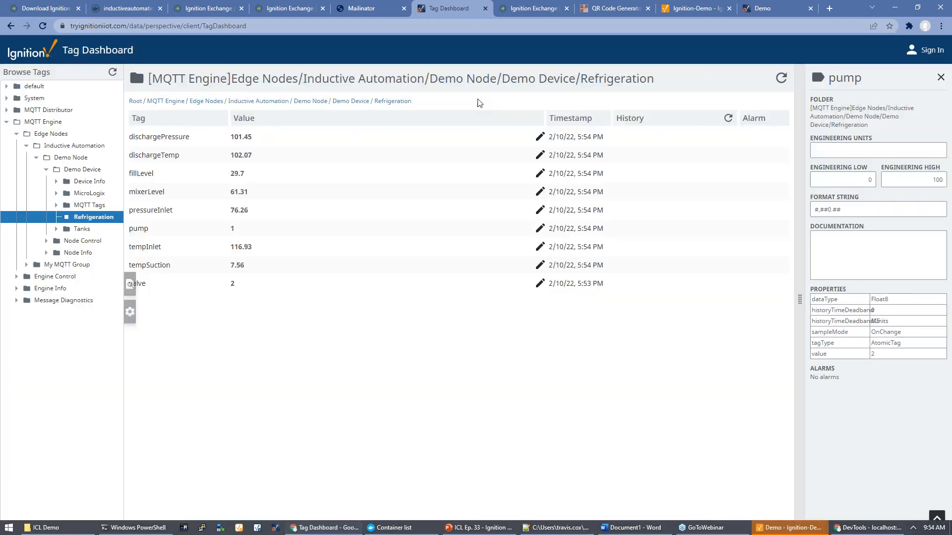
{"action": "left_click", "coordinate": [759, 9]}
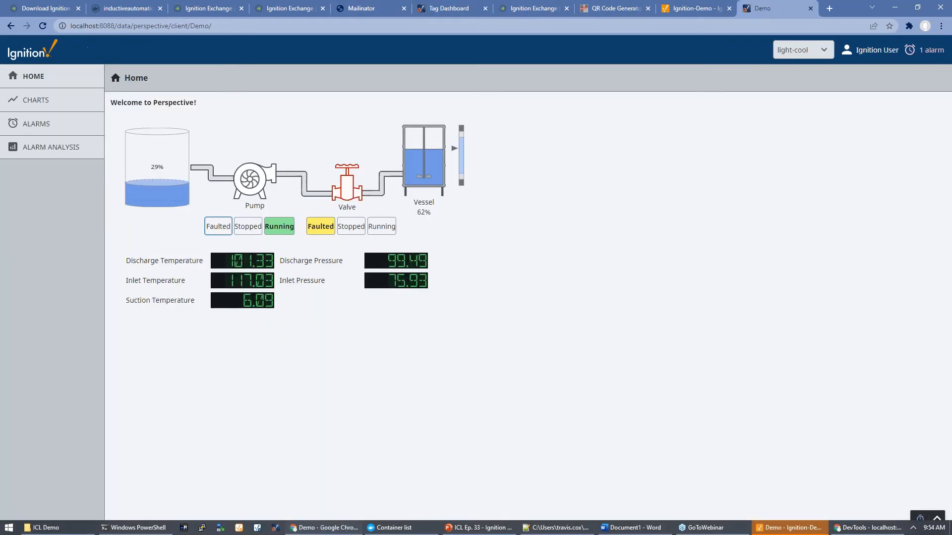
Step: Stop the pump on the Home page, verify it in the Tag Dashboard, then show the dashboard QR code
{"action": "left_click", "coordinate": [253, 226]}
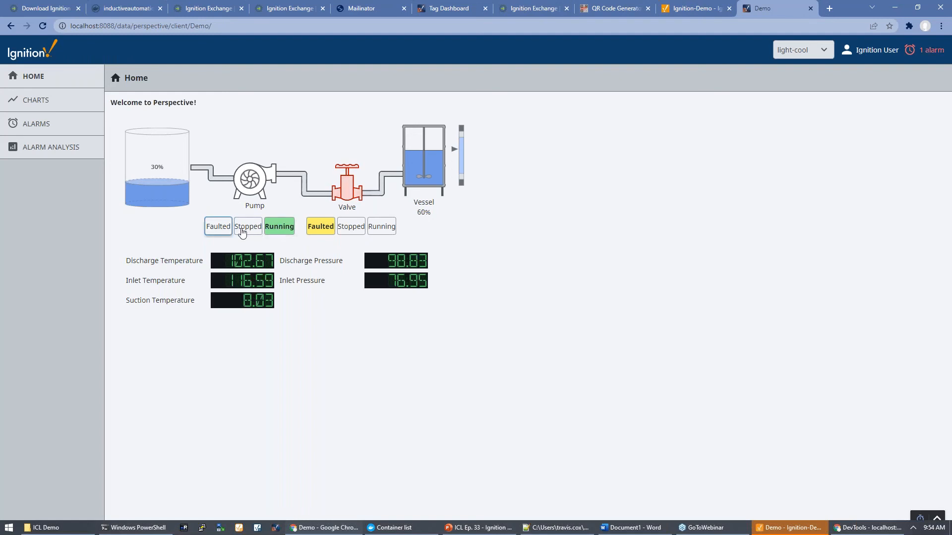
{"action": "left_click", "coordinate": [448, 8]}
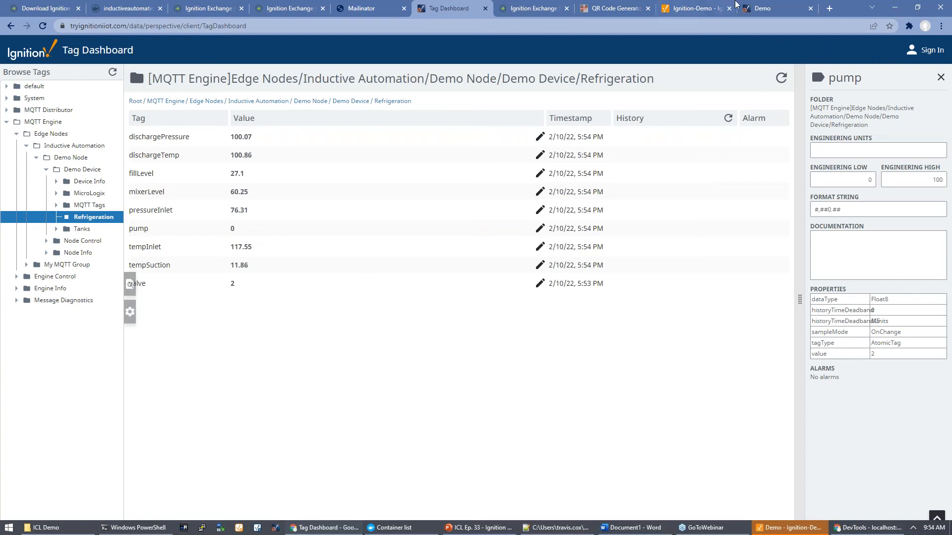
{"action": "left_click", "coordinate": [763, 8]}
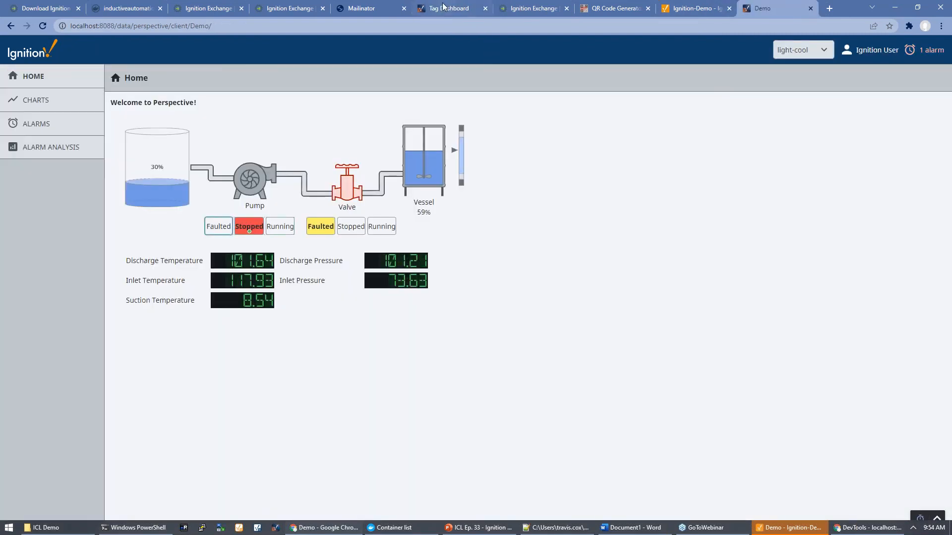
{"action": "left_click", "coordinate": [443, 7]}
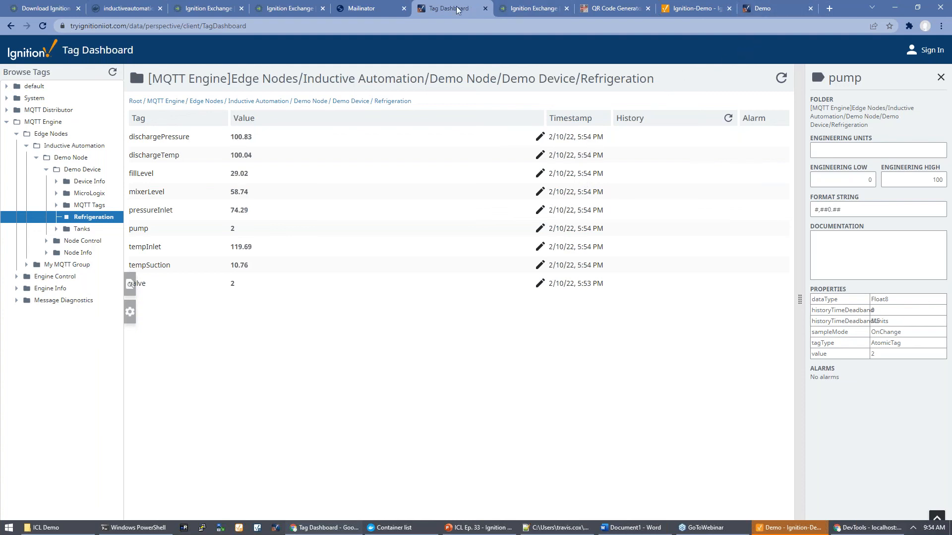
{"action": "left_click", "coordinate": [614, 8]}
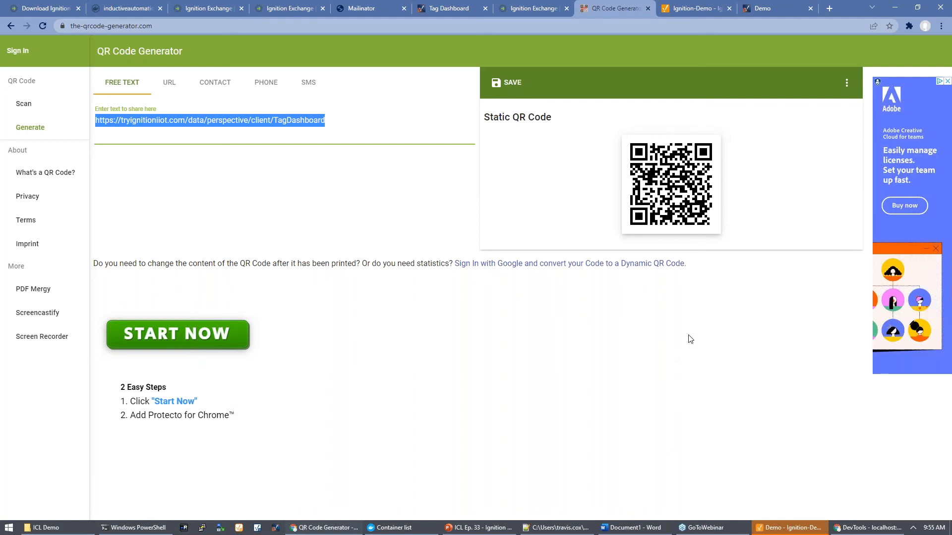
Step: Start the PowerPoint slideshow full-screen and advance to the More Ignition Resources slide
{"action": "key", "text": "alt+Tab"}
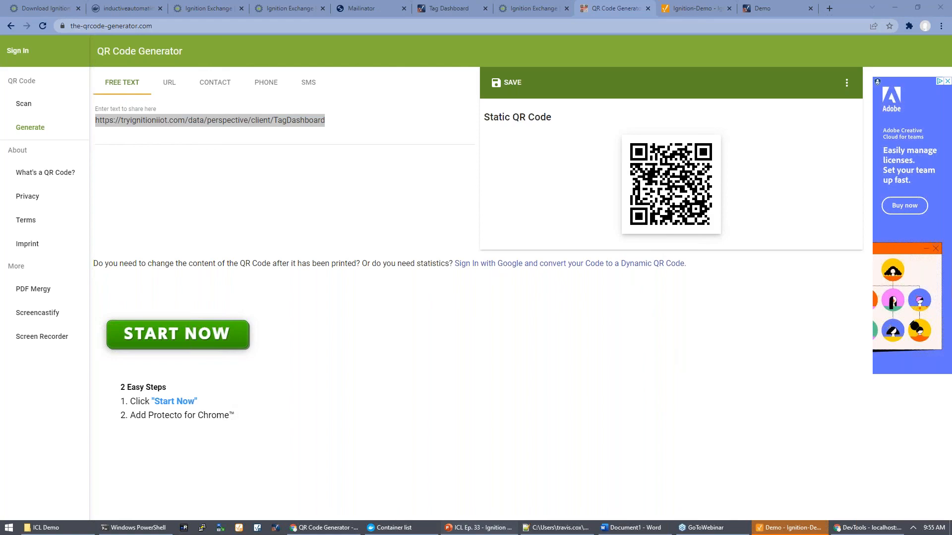
{"action": "key", "text": "shift+F5"}
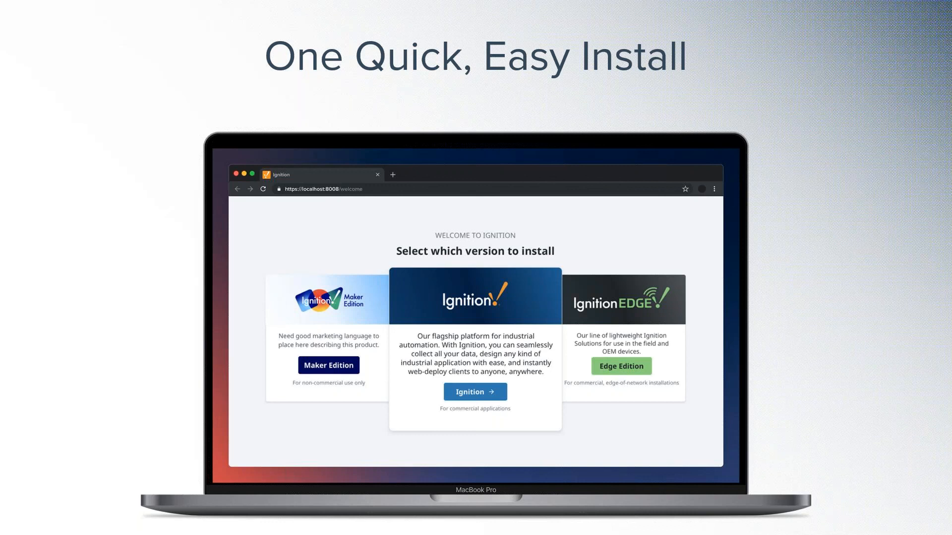
{"action": "key", "text": "Right"}
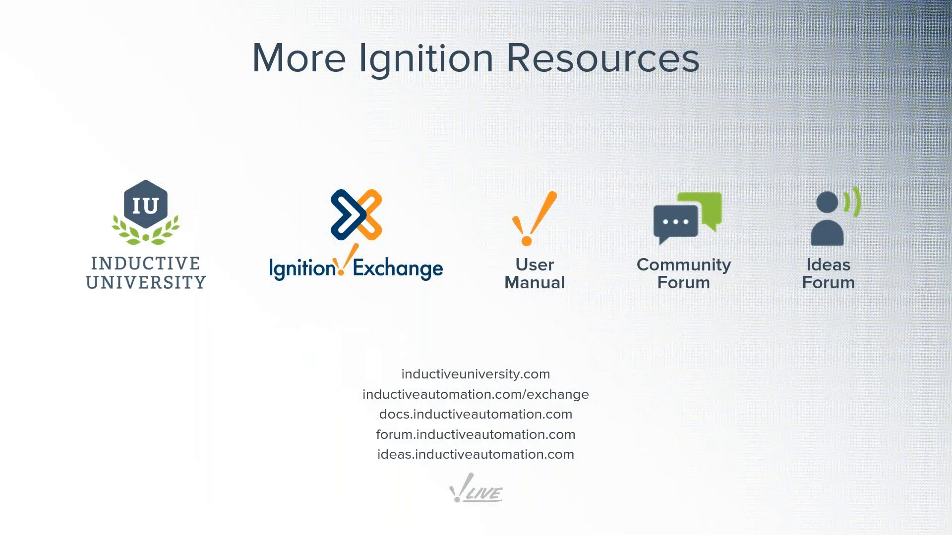